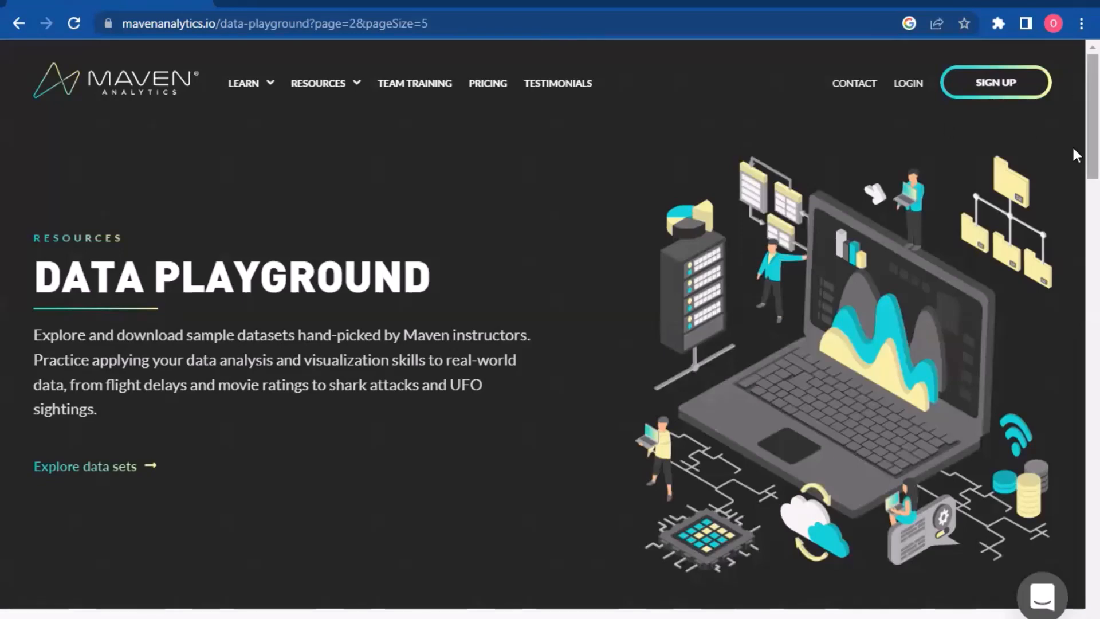
Open the Super Bowl Commercials data set in the Data Playground list and preview its data
scroll(1073, 150, down, 15)
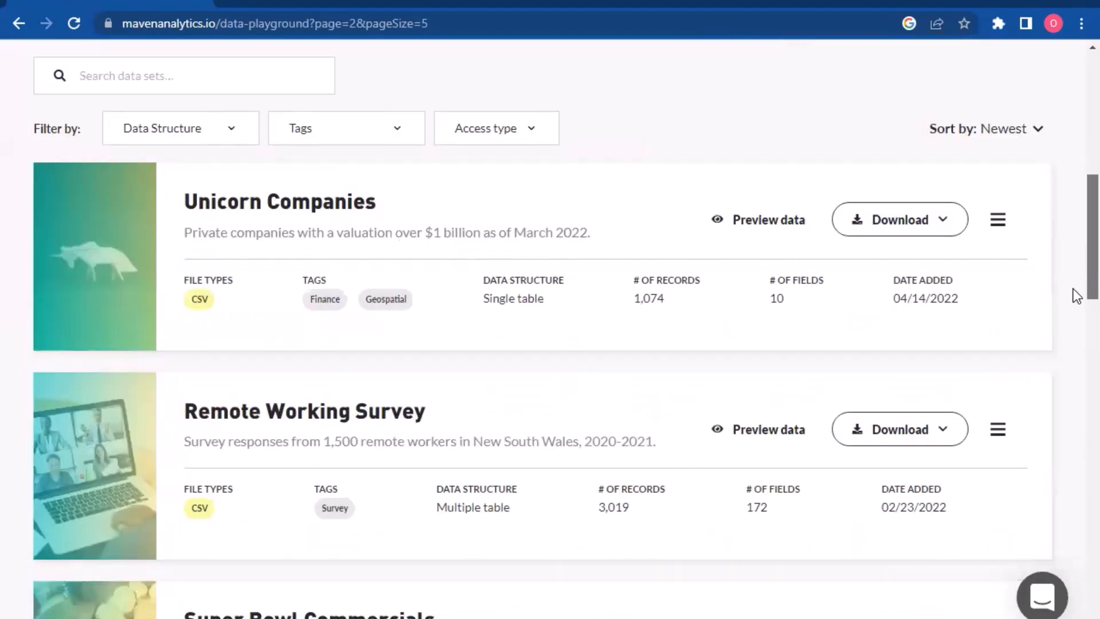
scroll(1076, 341, up, 1)
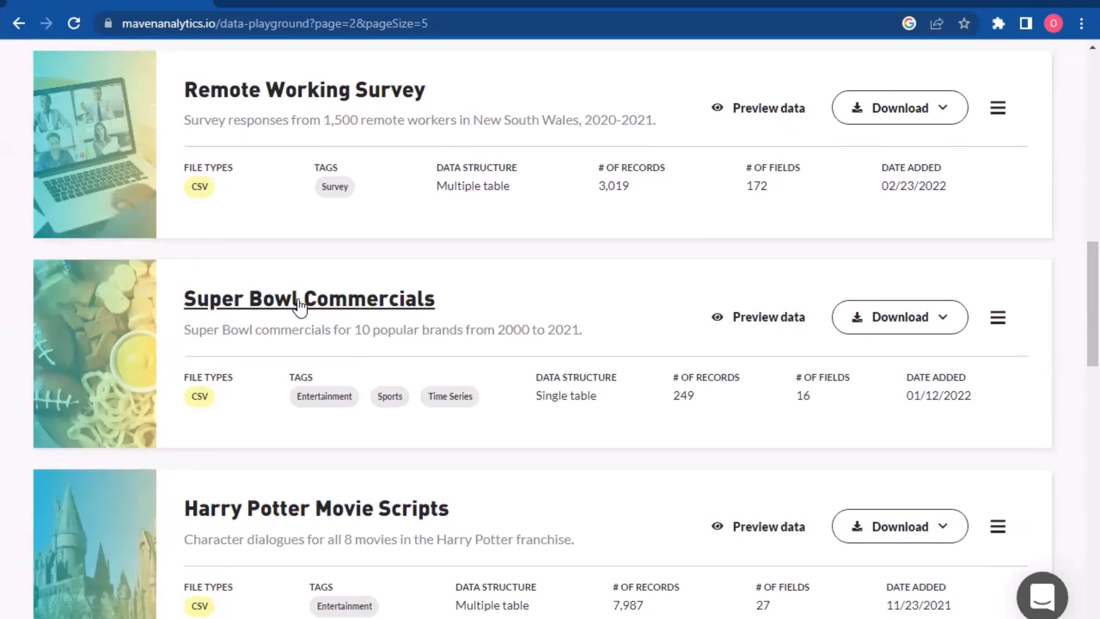
click(300, 303)
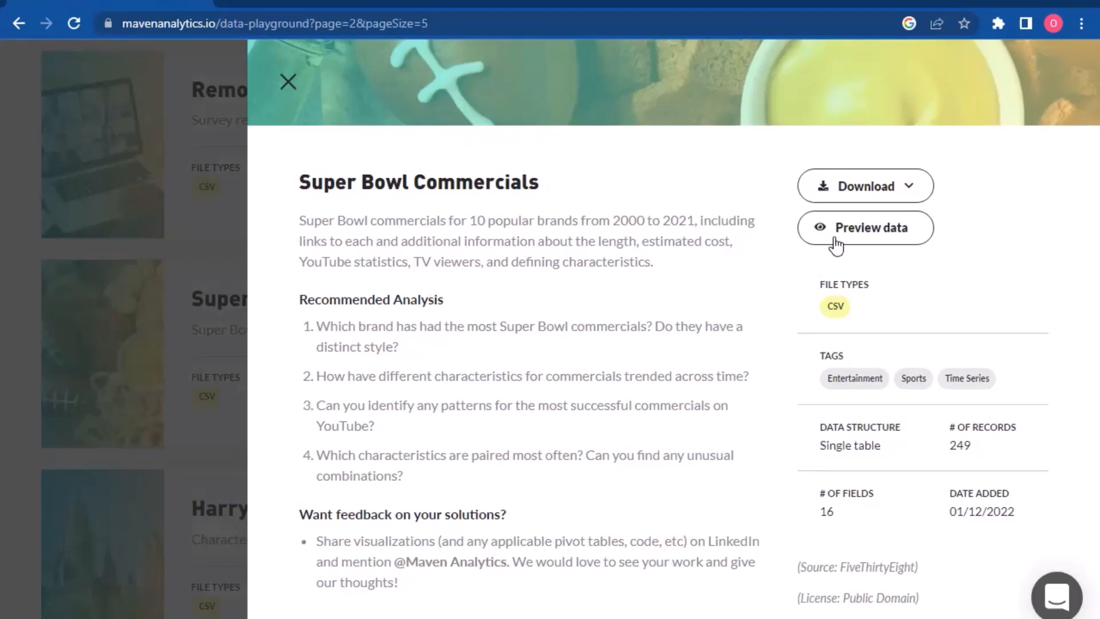
click(857, 231)
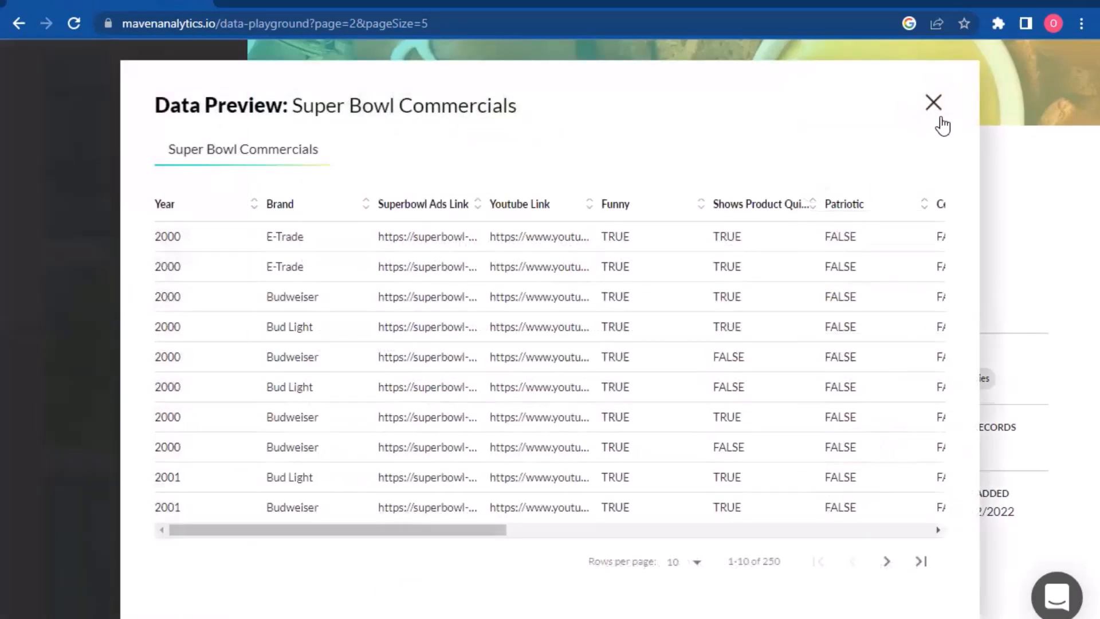
click(934, 104)
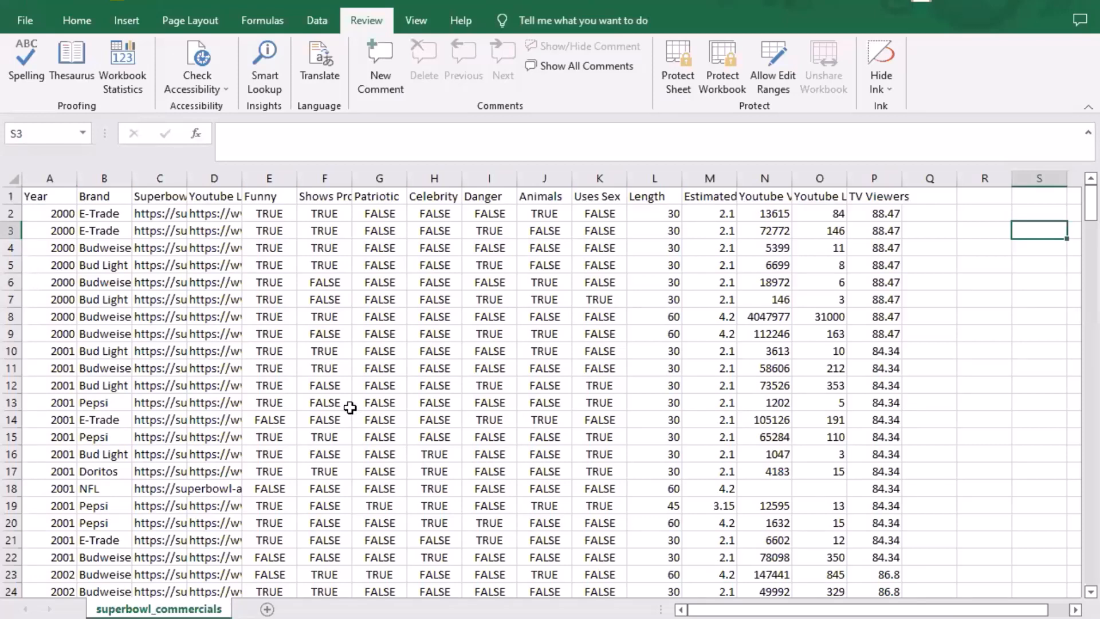
Remove duplicate rows from the whole superbowl_commercials data range, comparing all columns and treating the first row as headers
click(46, 198)
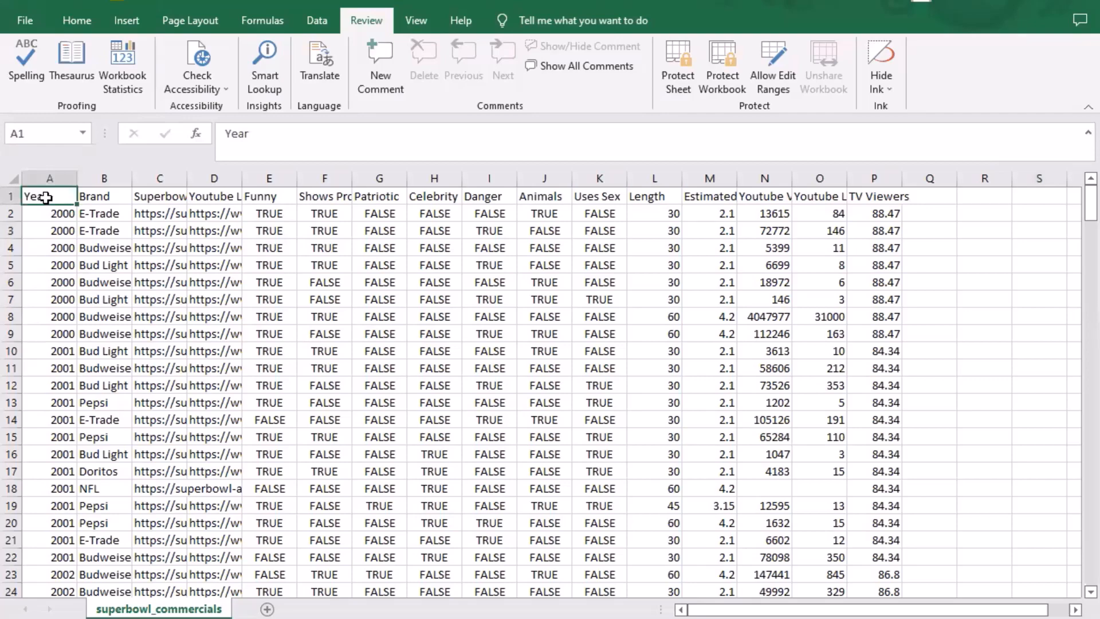
key(ctrl+shift+Right)
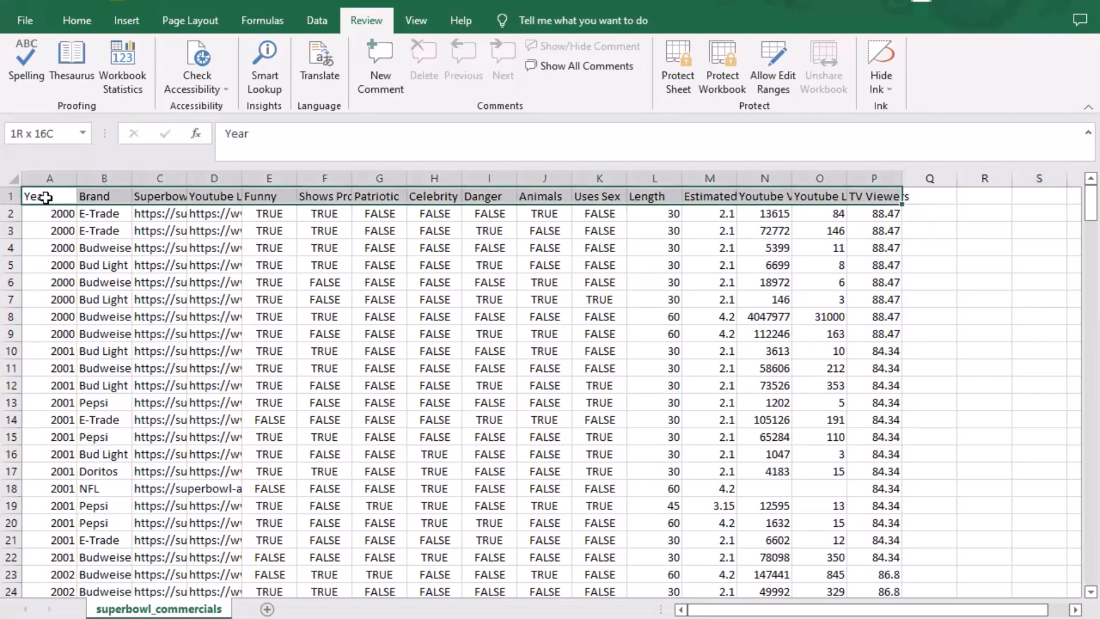
key(ctrl+shift+Down)
click(76, 21)
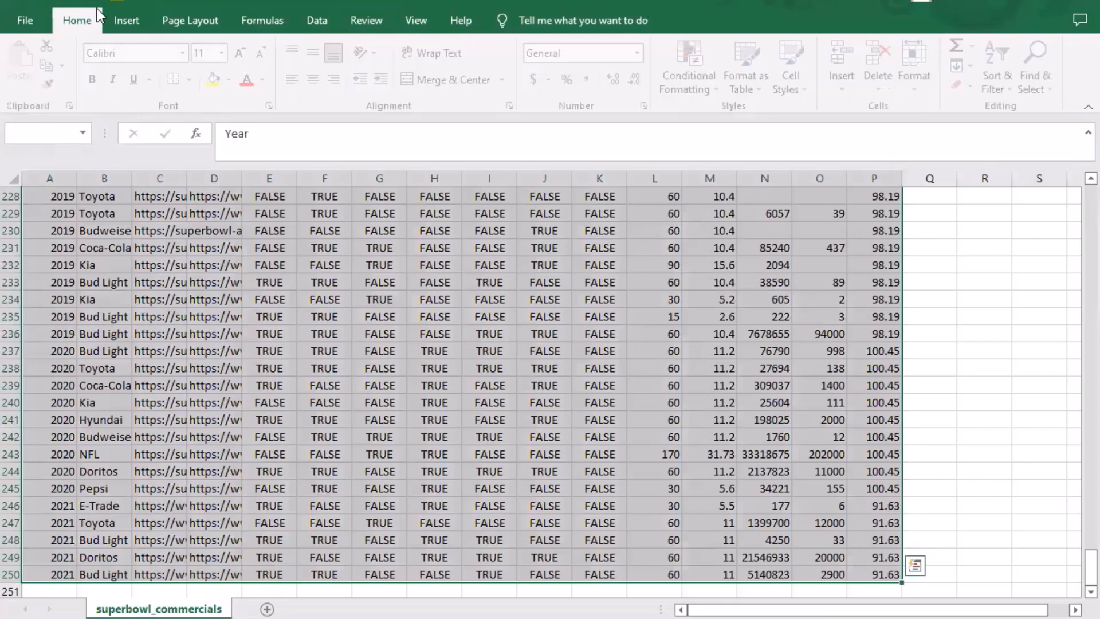
click(308, 20)
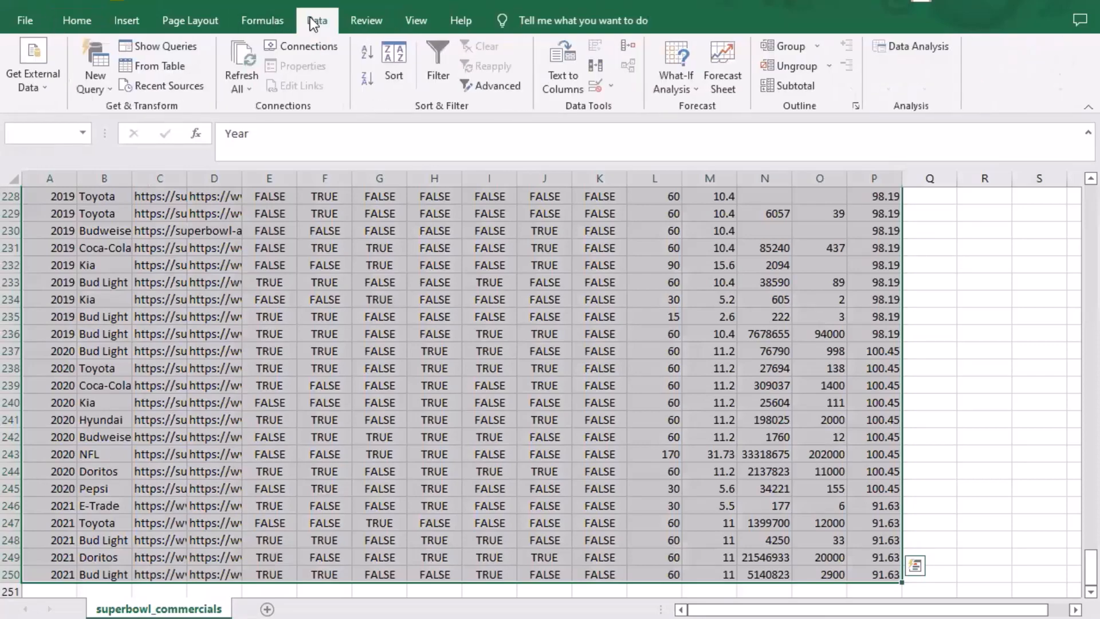
click(596, 66)
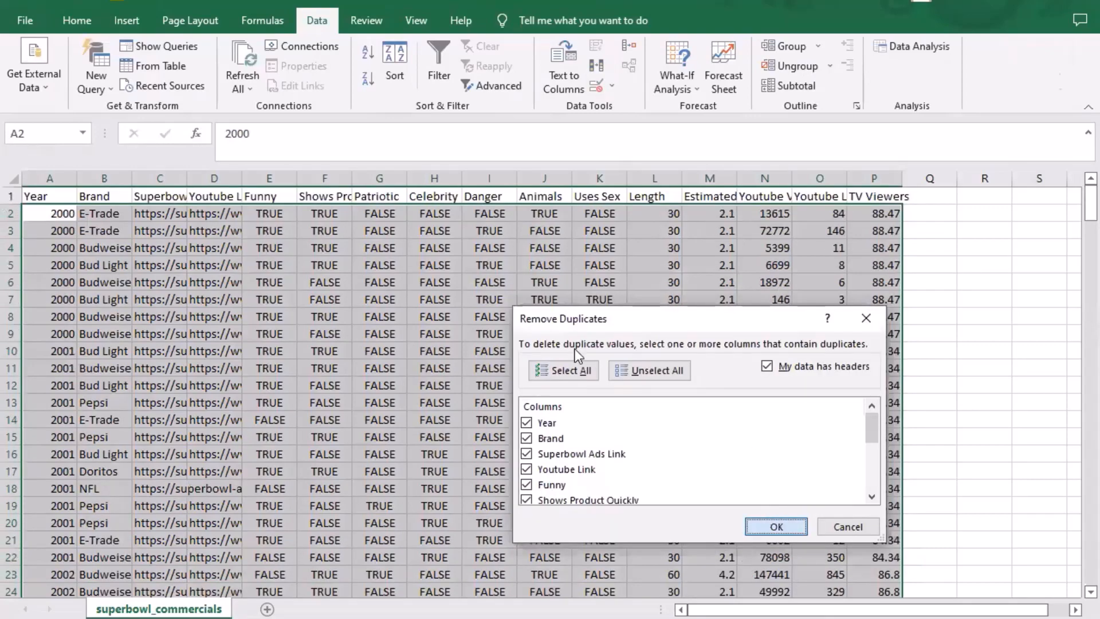
click(781, 522)
click(572, 371)
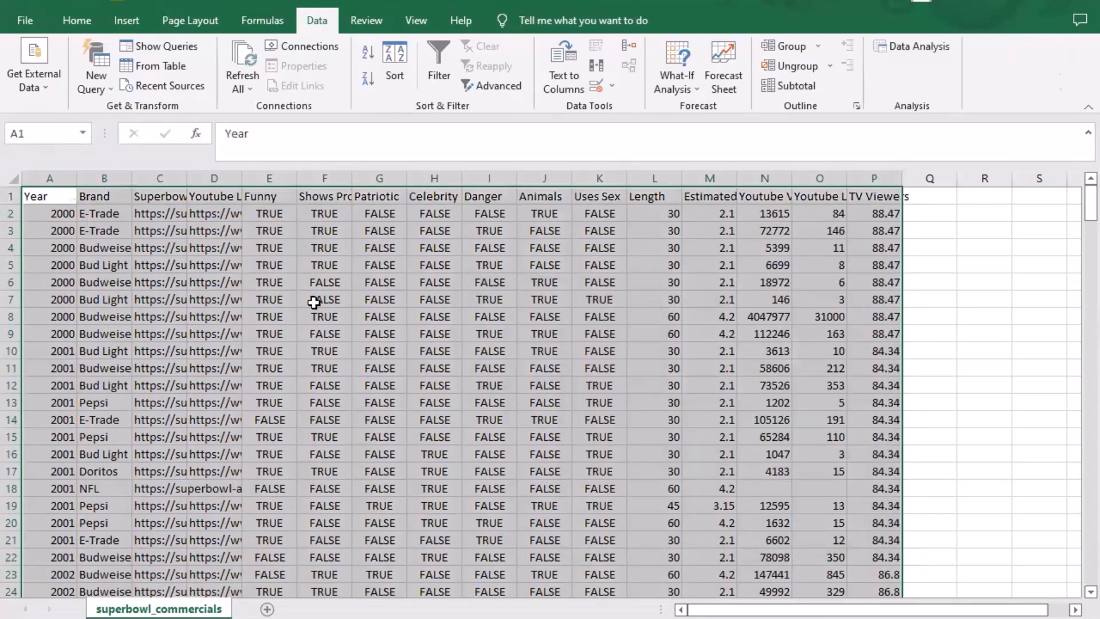
click(313, 301)
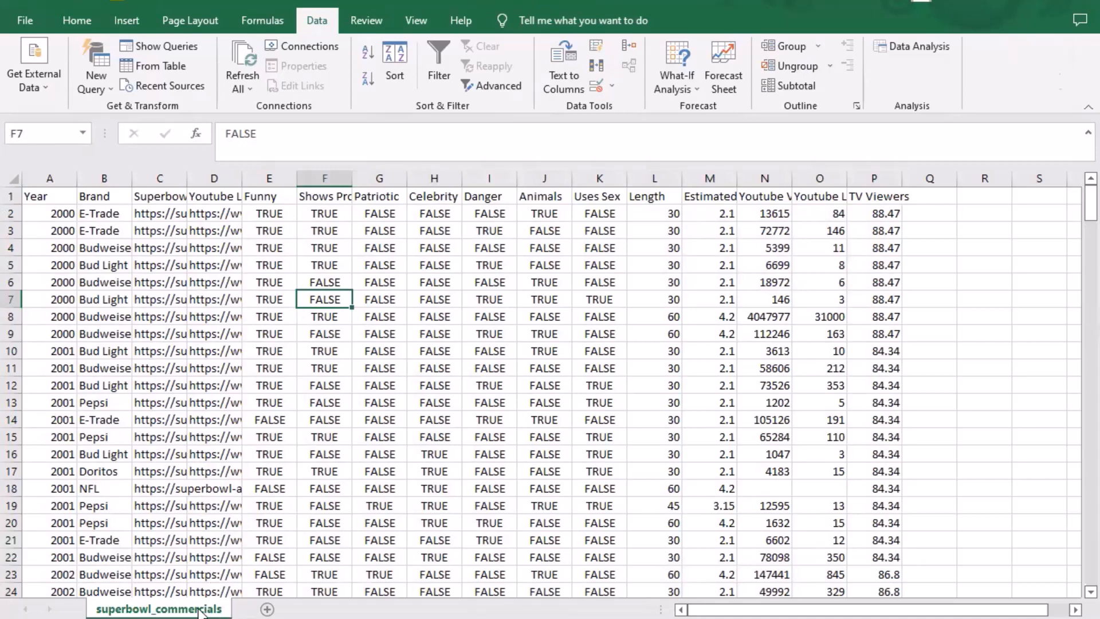
Copy the whole superbowl_commercials data range, including headers, into cell A1 of a new worksheet
click(30, 193)
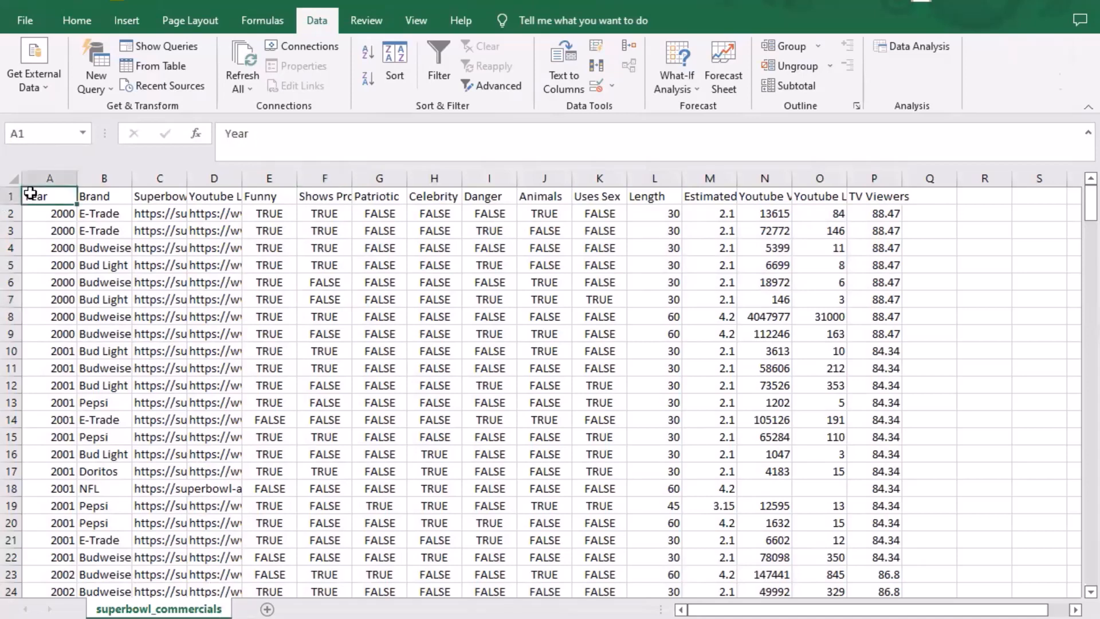
key(ctrl+shift+Right)
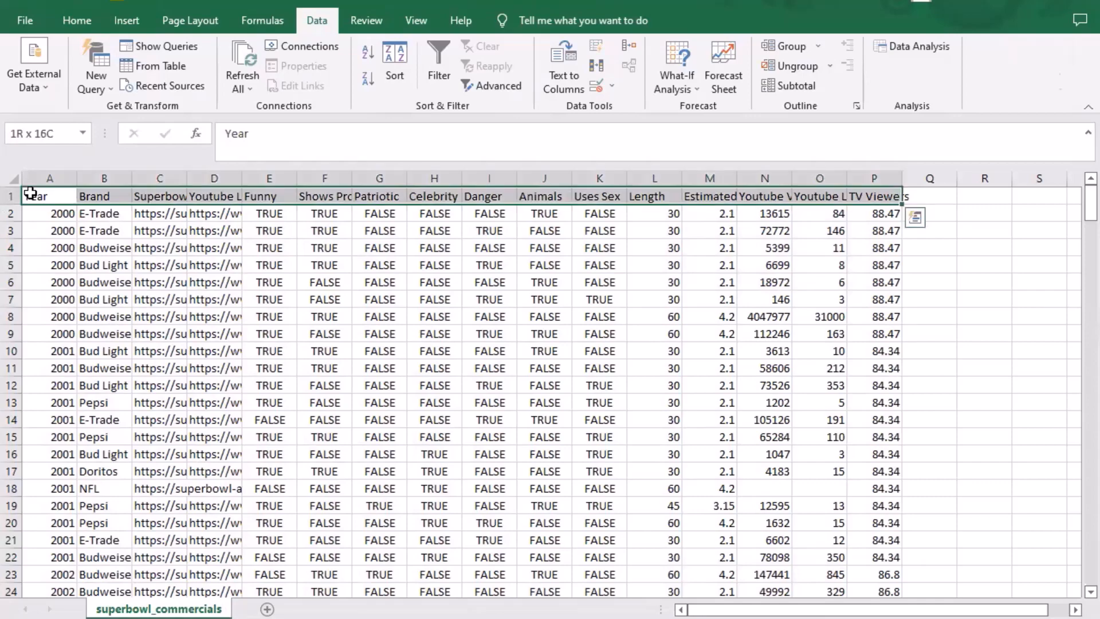
key(ctrl+shift+Down)
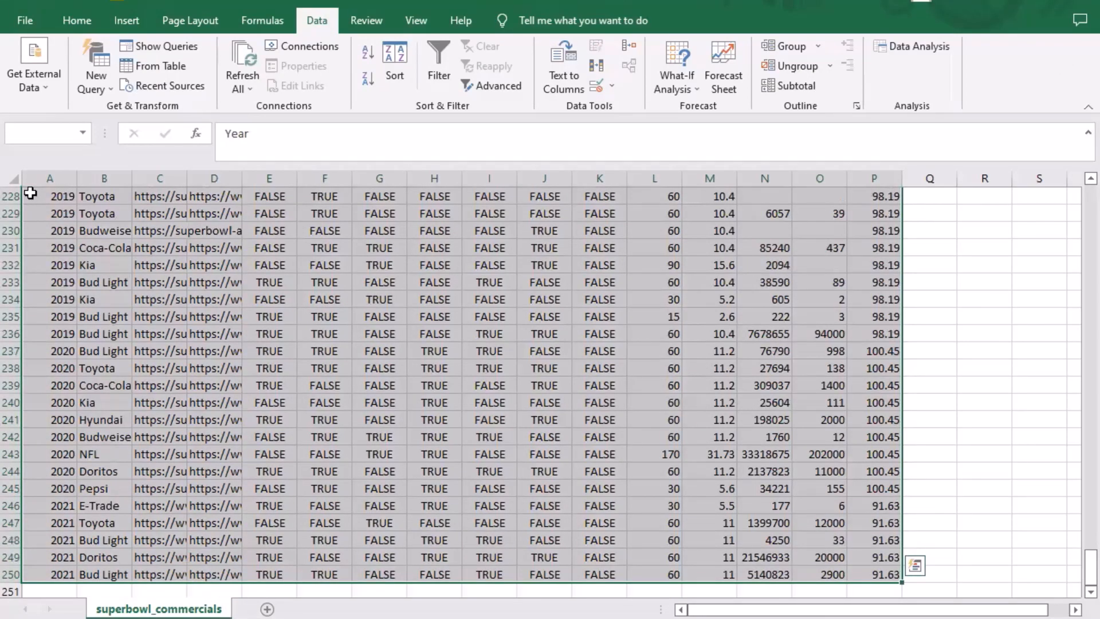
key(ctrl+c)
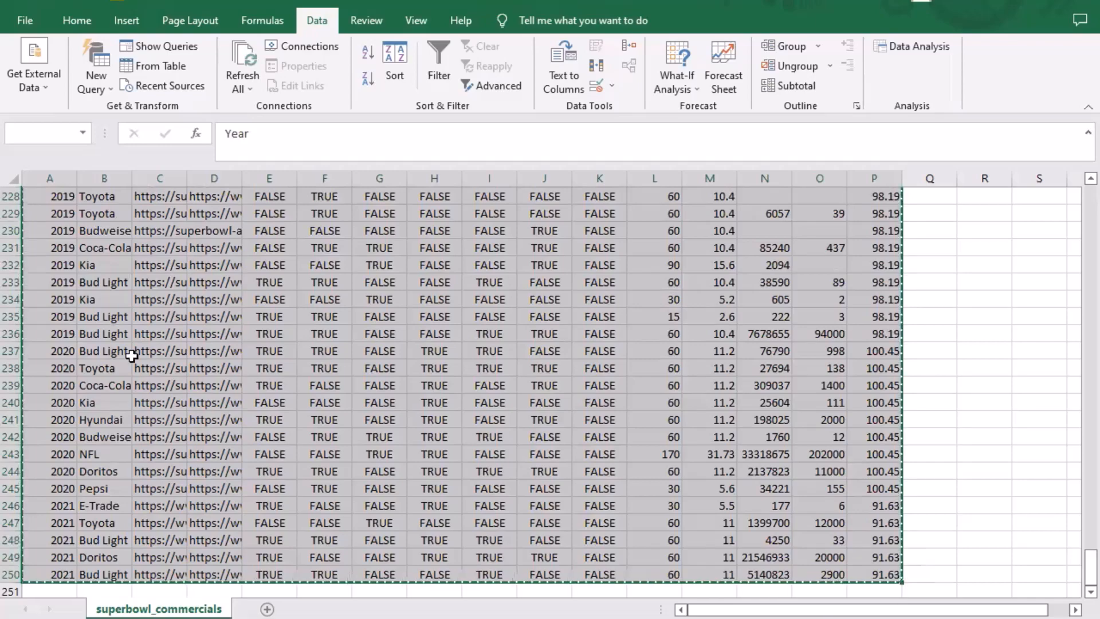
click(267, 609)
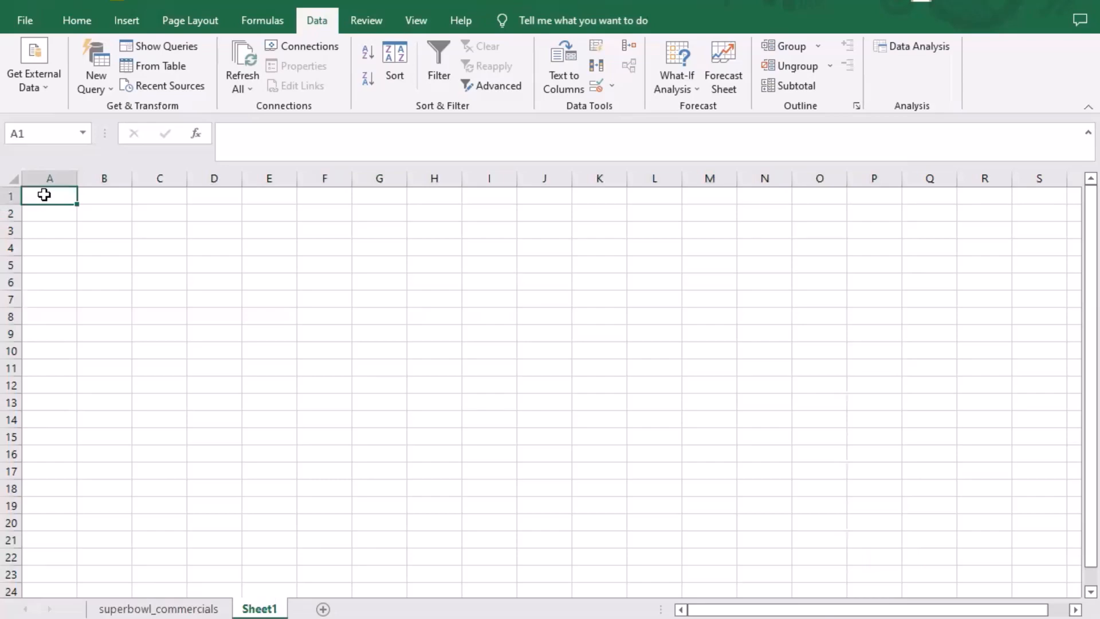
key(ctrl+v)
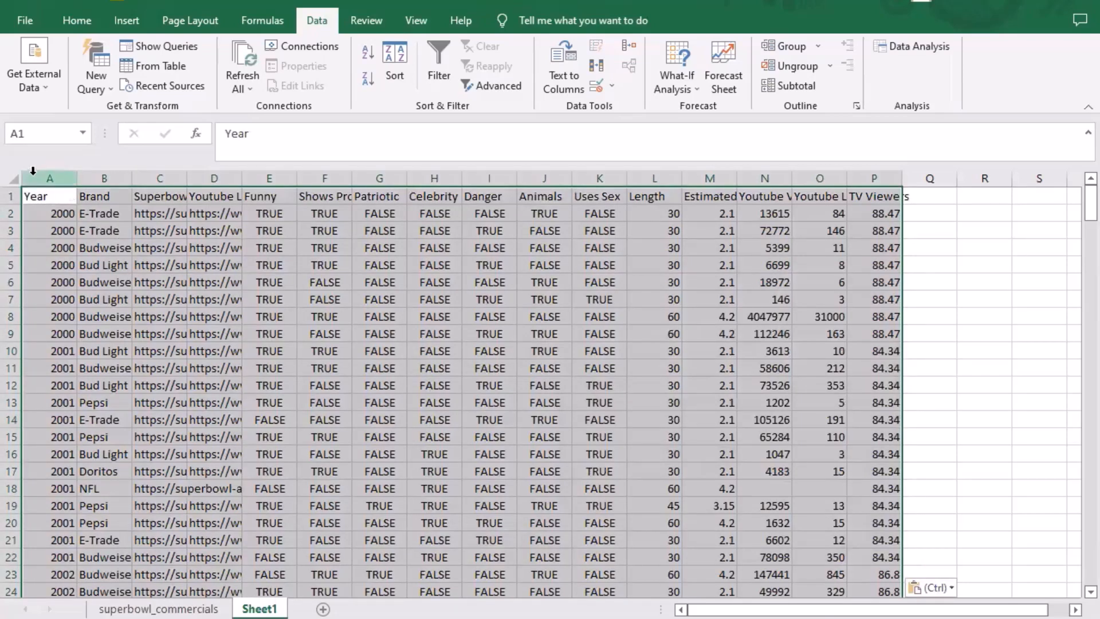
Autofit the widths of all columns in the copied data sheet
click(33, 172)
click(12, 178)
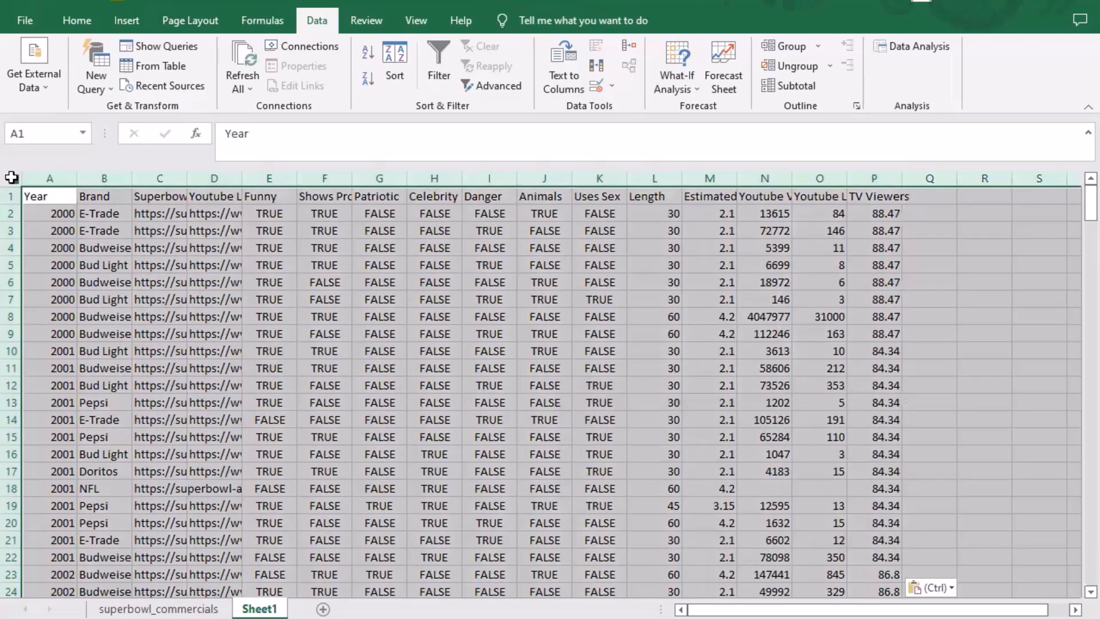
double_click(191, 174)
click(354, 314)
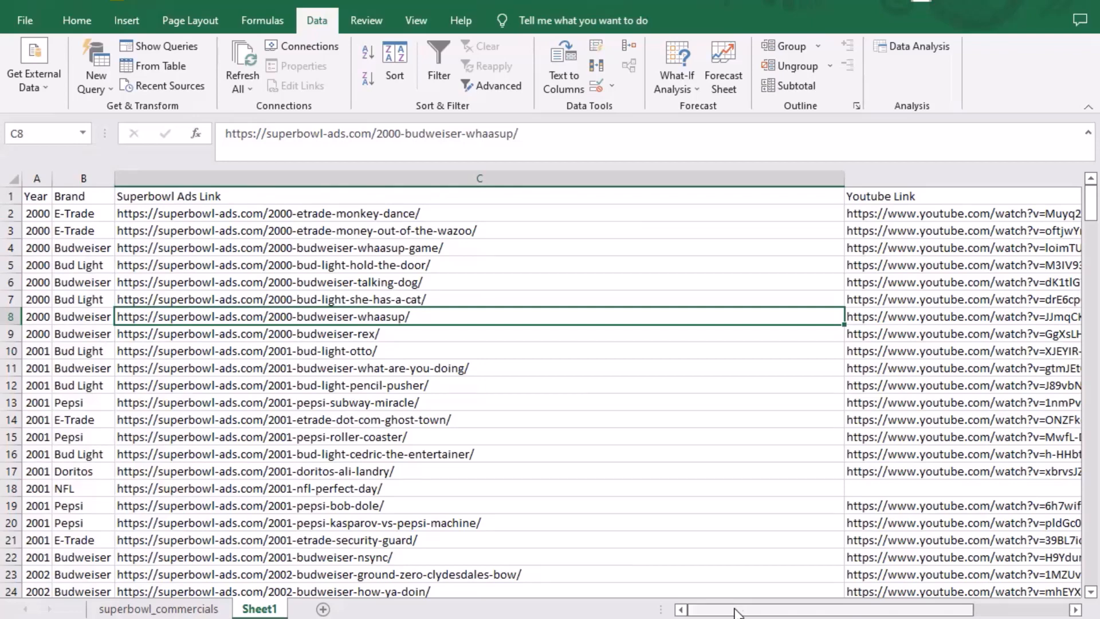
Delete the Superbowl Ads Link and Youtube Link columns from the copied data
mouse_move(736, 612)
mouse_down()
mouse_move(824, 594)
mouse_move(736, 591)
mouse_up()
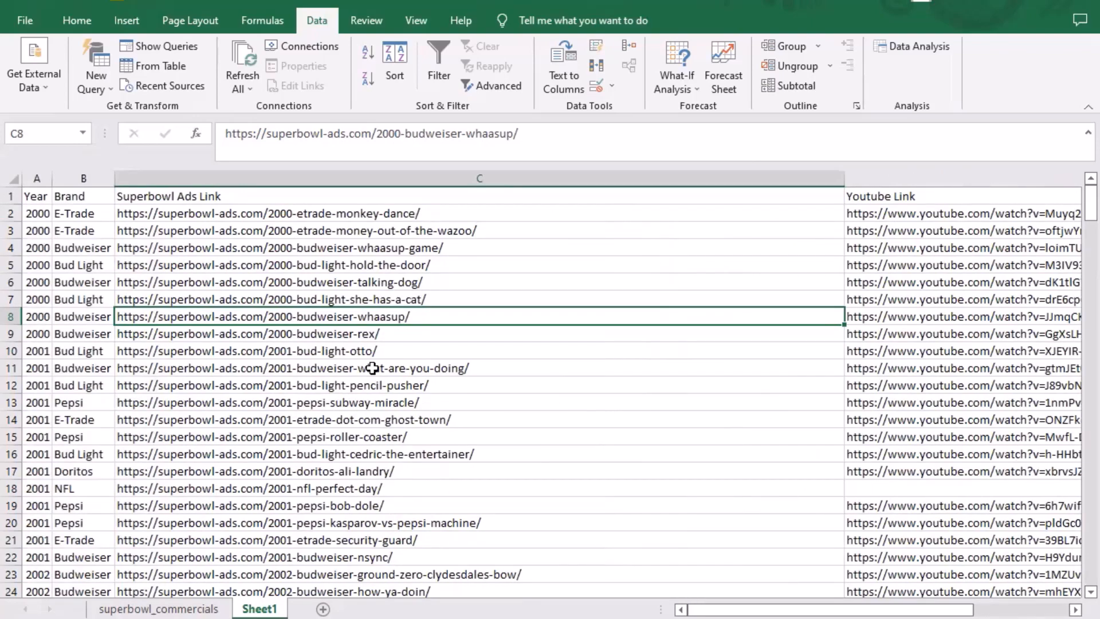
click(404, 172)
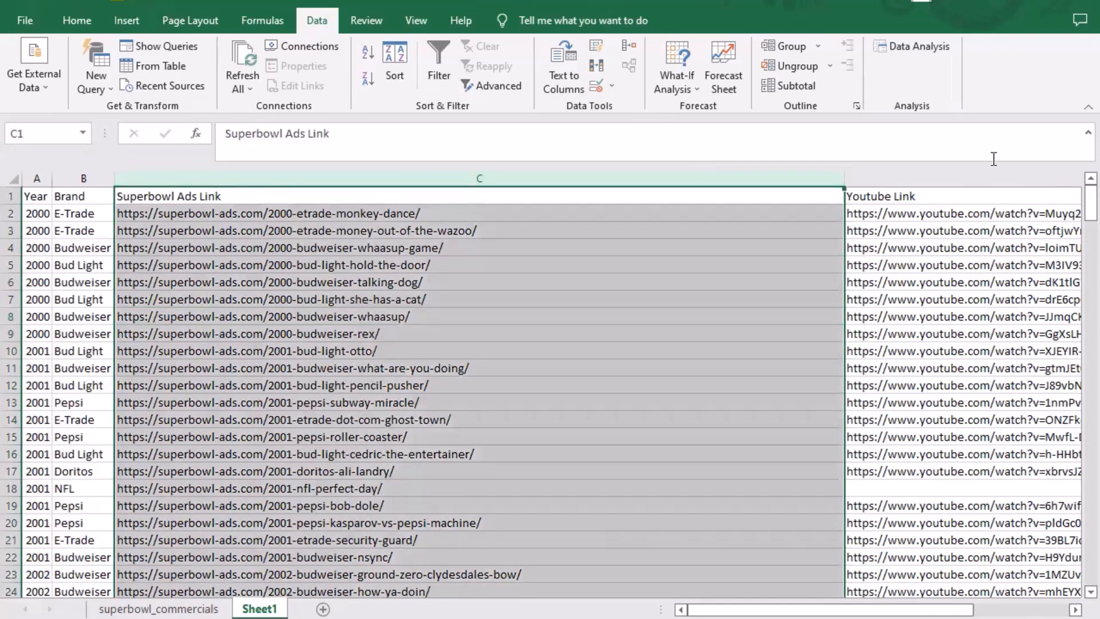
click(946, 177)
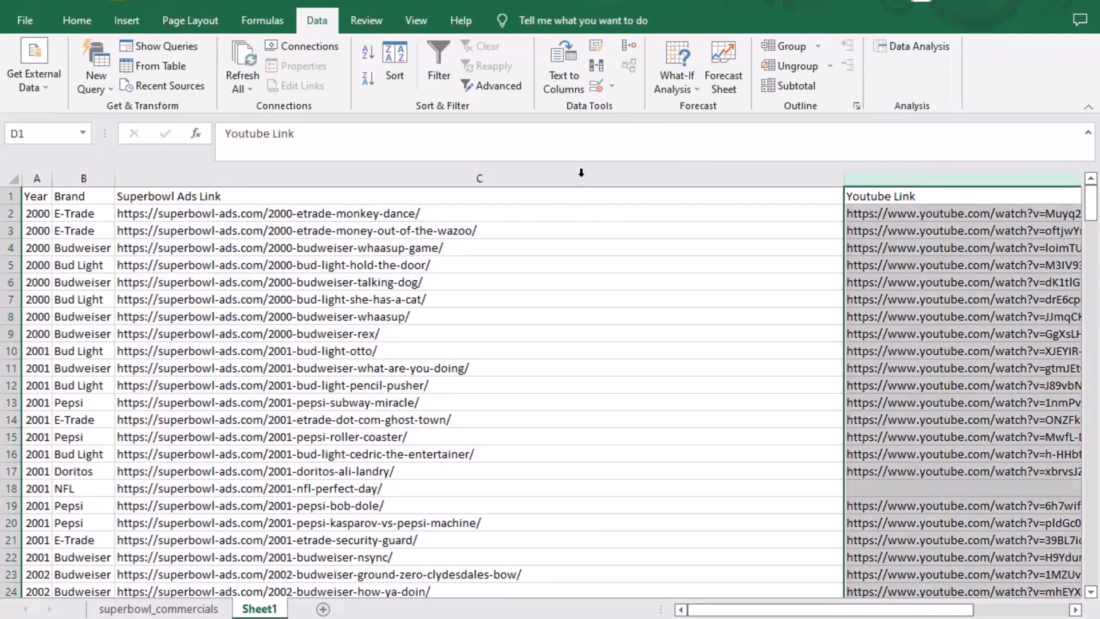
click(581, 173)
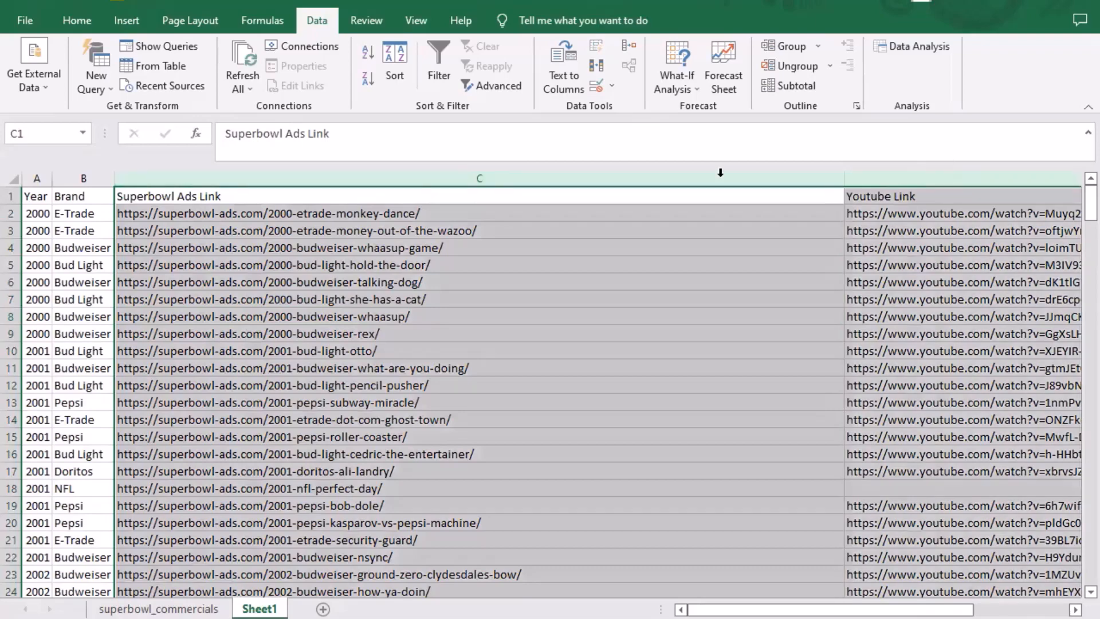
right_click(712, 177)
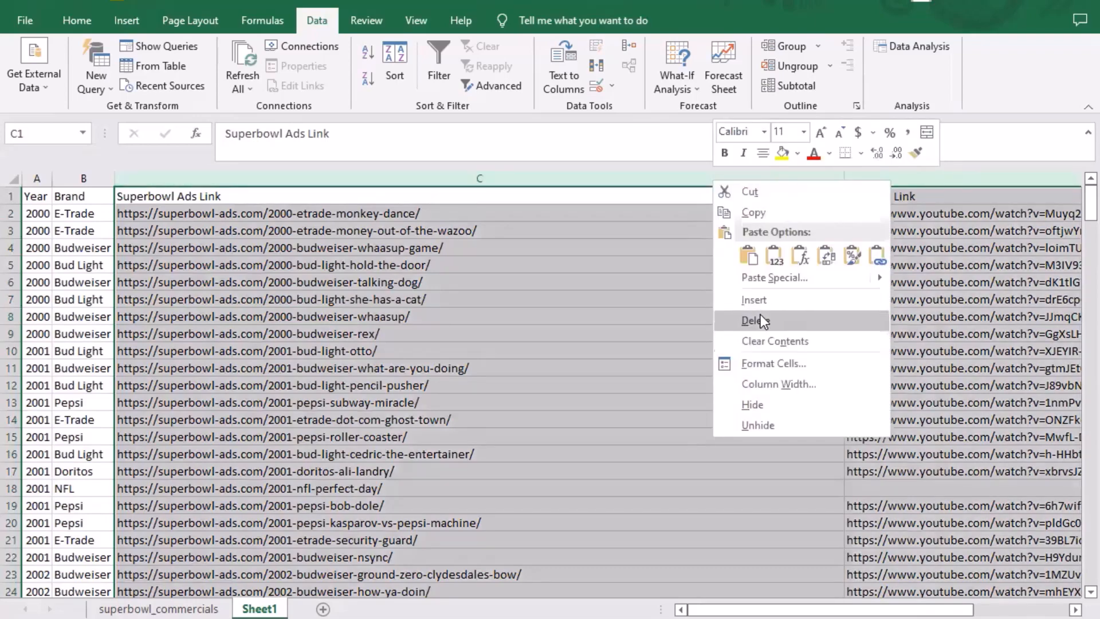
click(760, 320)
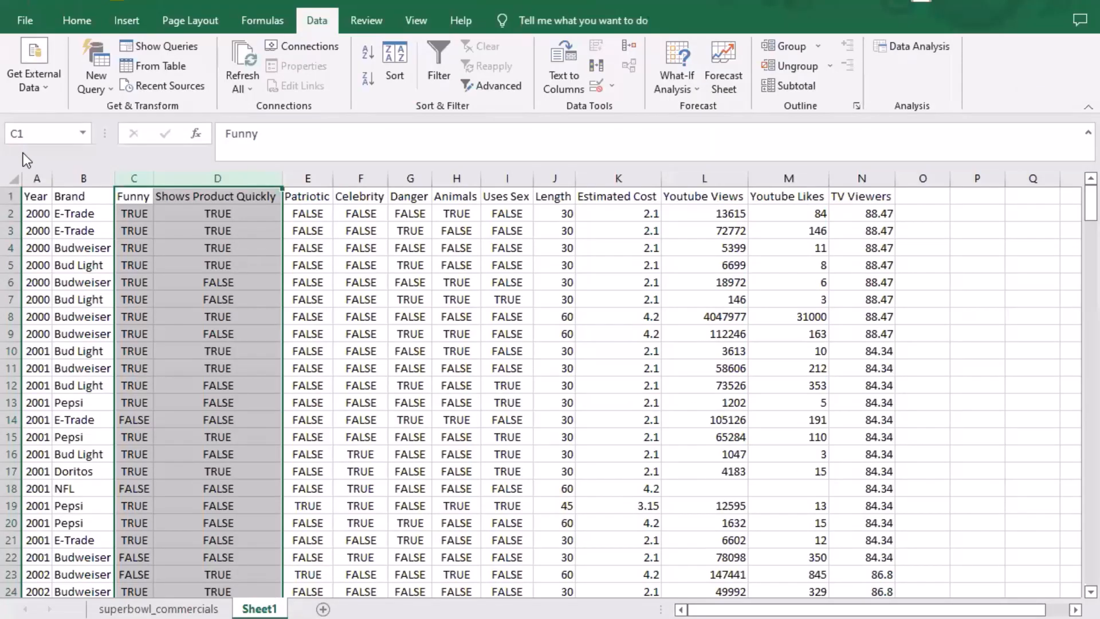
Convert the whole data range on Sheet1, from Year to TV Viewers, into a table with headers
click(37, 199)
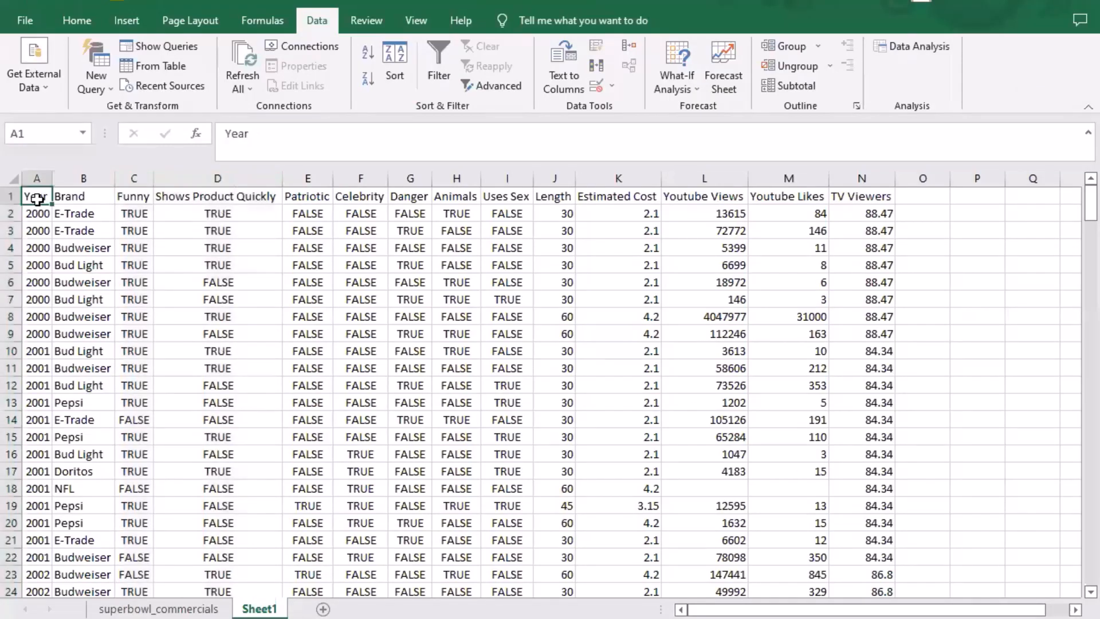
key(ctrl+shift+Right)
key(ctrl+shift+Down)
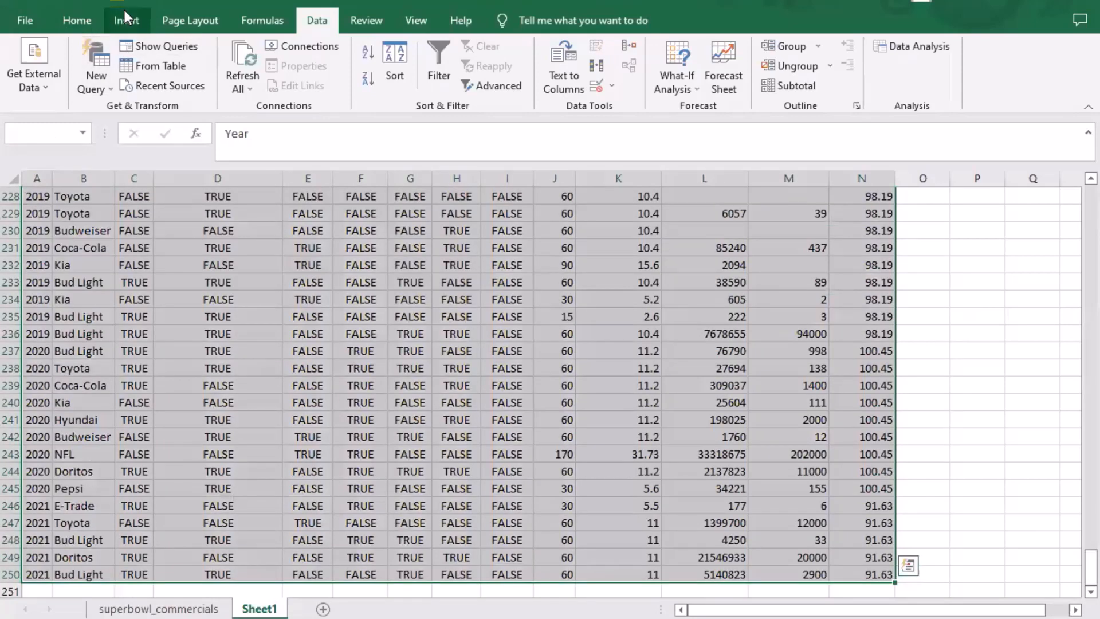
click(125, 19)
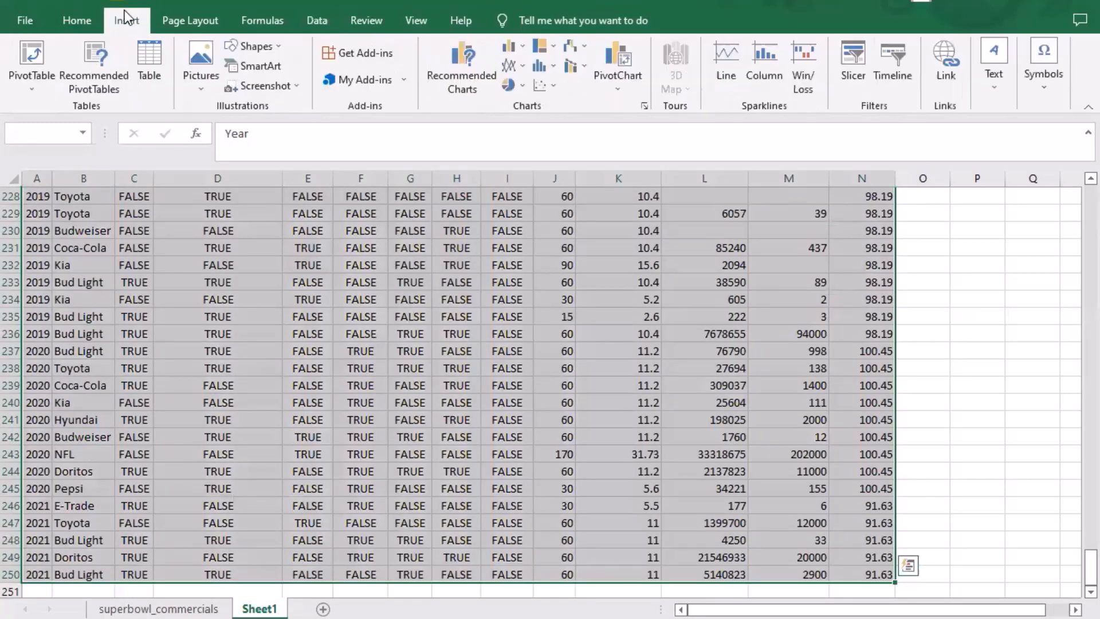
click(158, 85)
click(683, 484)
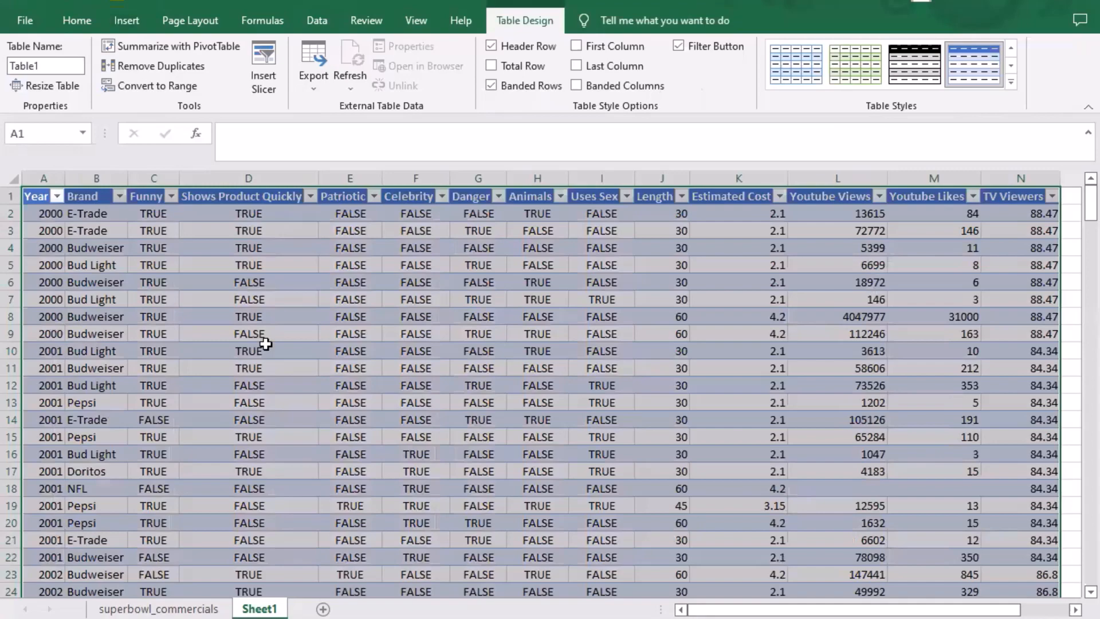
Insert a PivotTable based on Table1 in a new worksheet
click(119, 20)
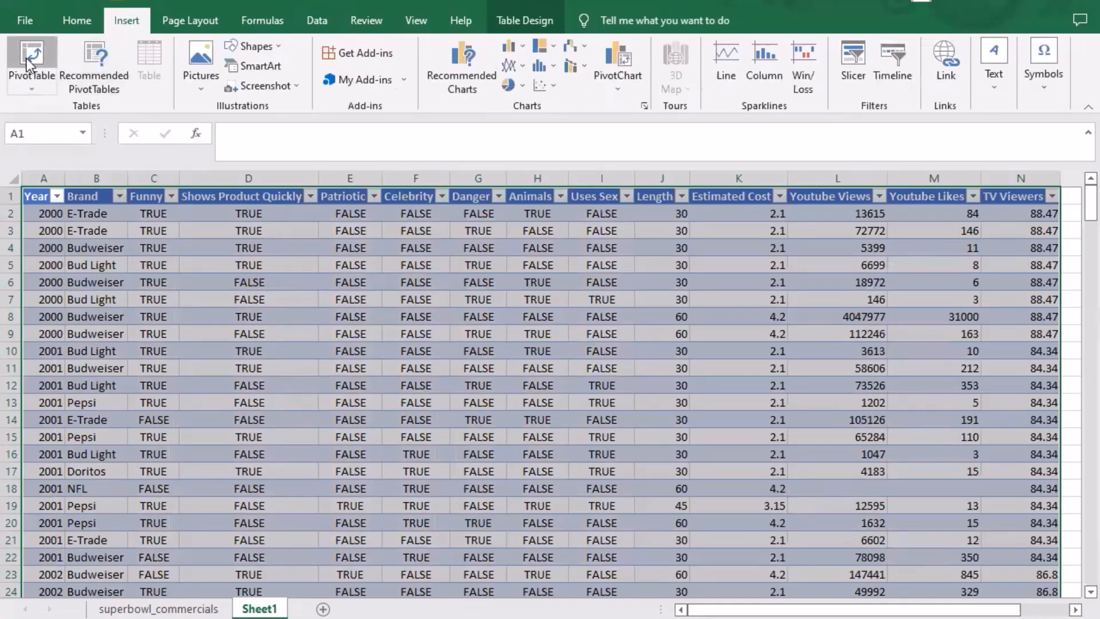
click(27, 57)
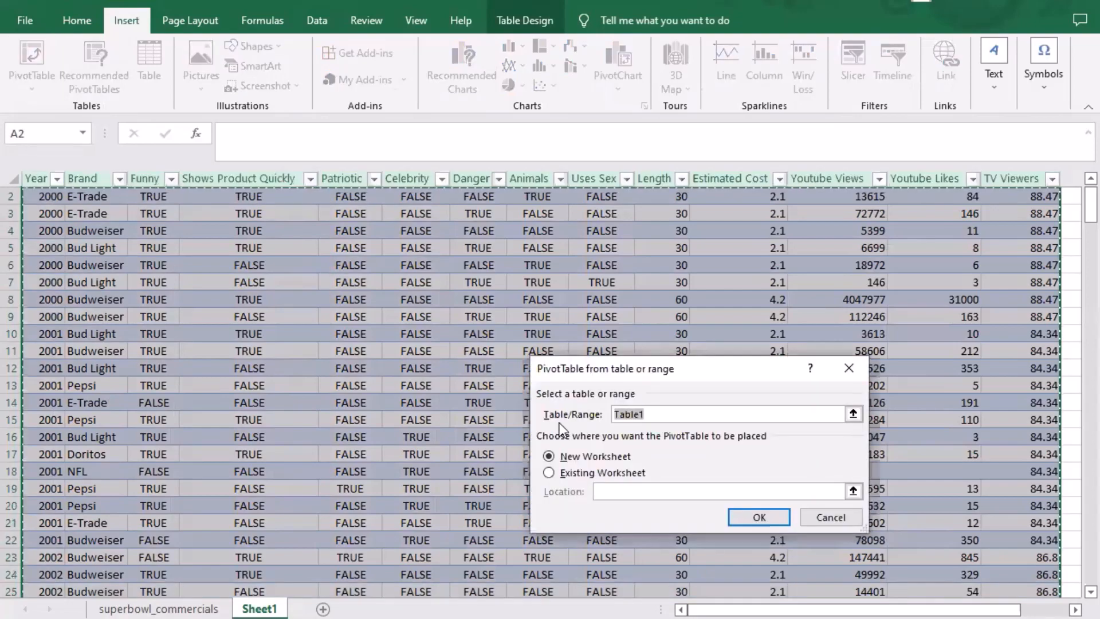
click(753, 512)
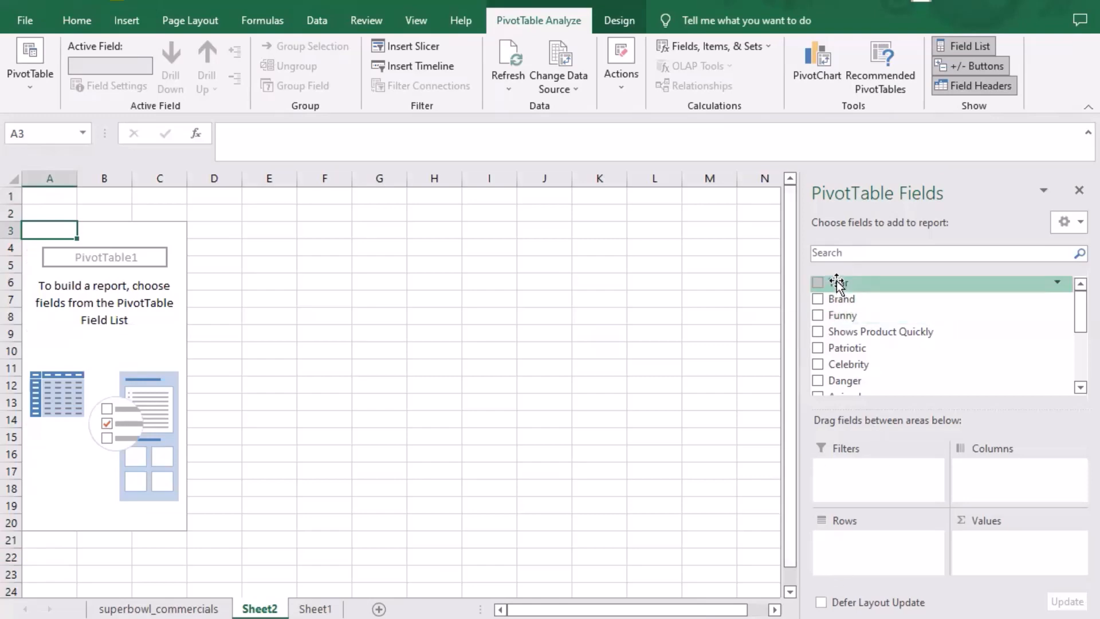
Add the Year field to the PivotTable's values and the Brand field to its rows
drag(837, 285, 982, 542)
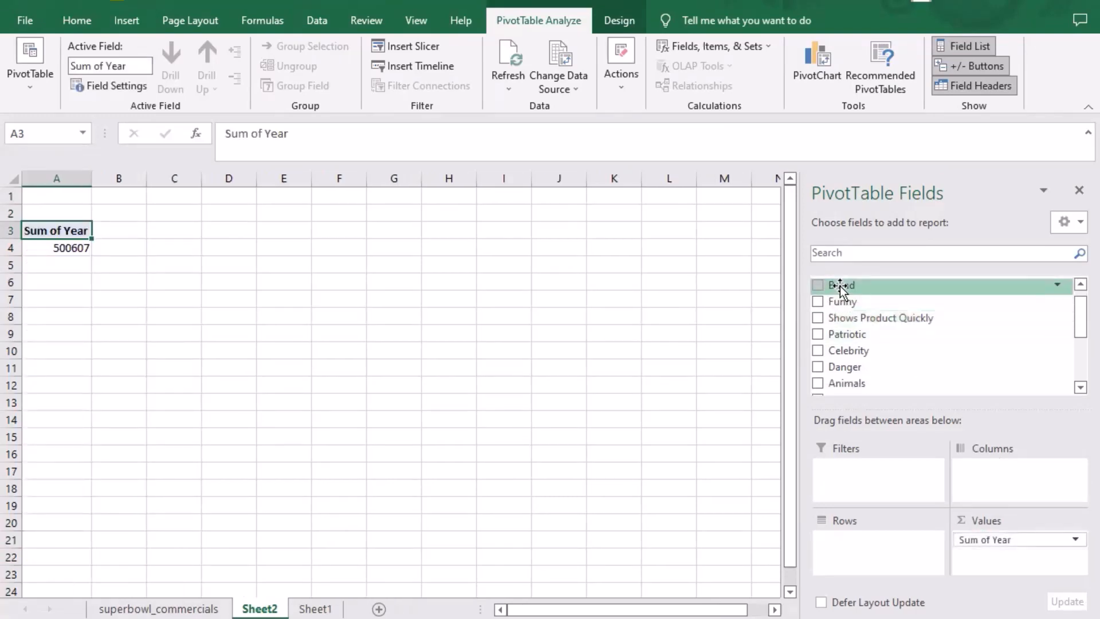
drag(842, 285, 854, 540)
click(1012, 544)
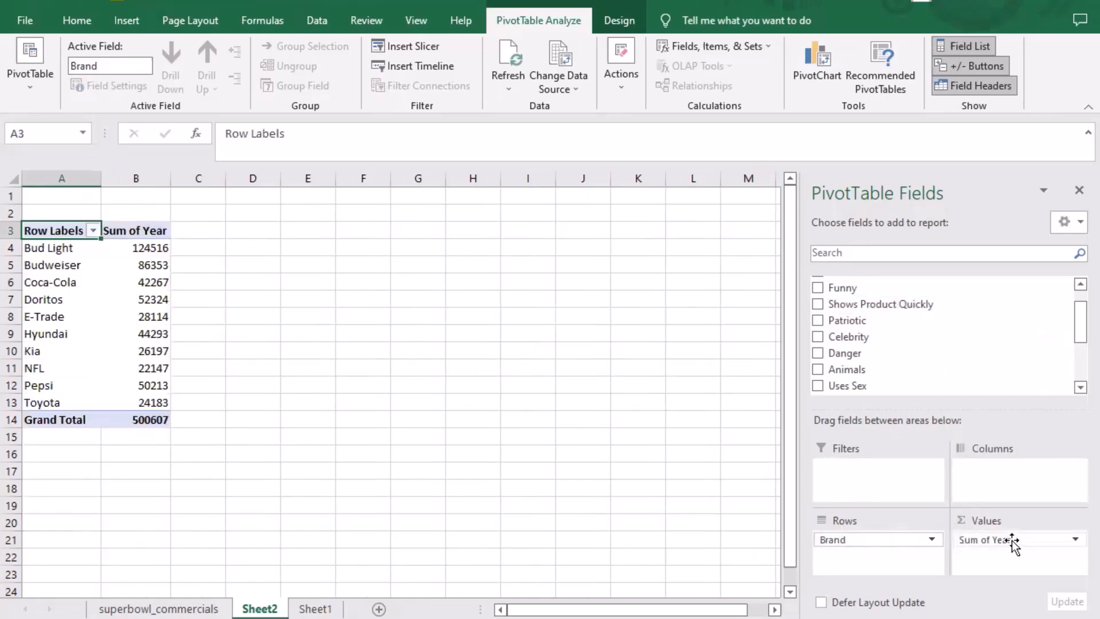
Summarize the PivotTable's Year value field by Count instead of Sum
click(1012, 544)
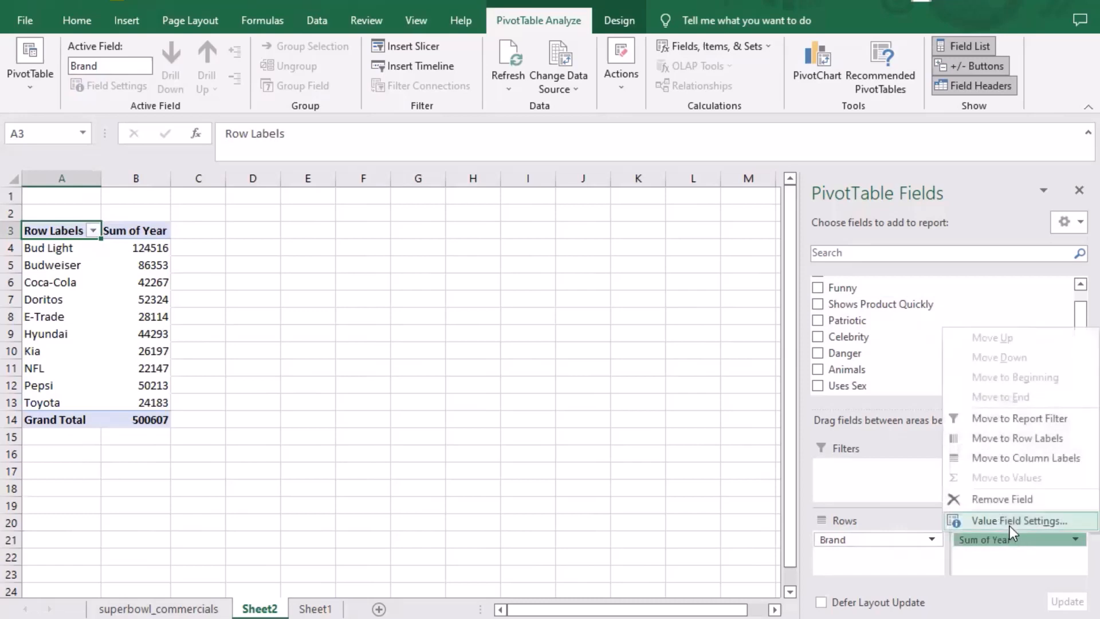
click(1011, 523)
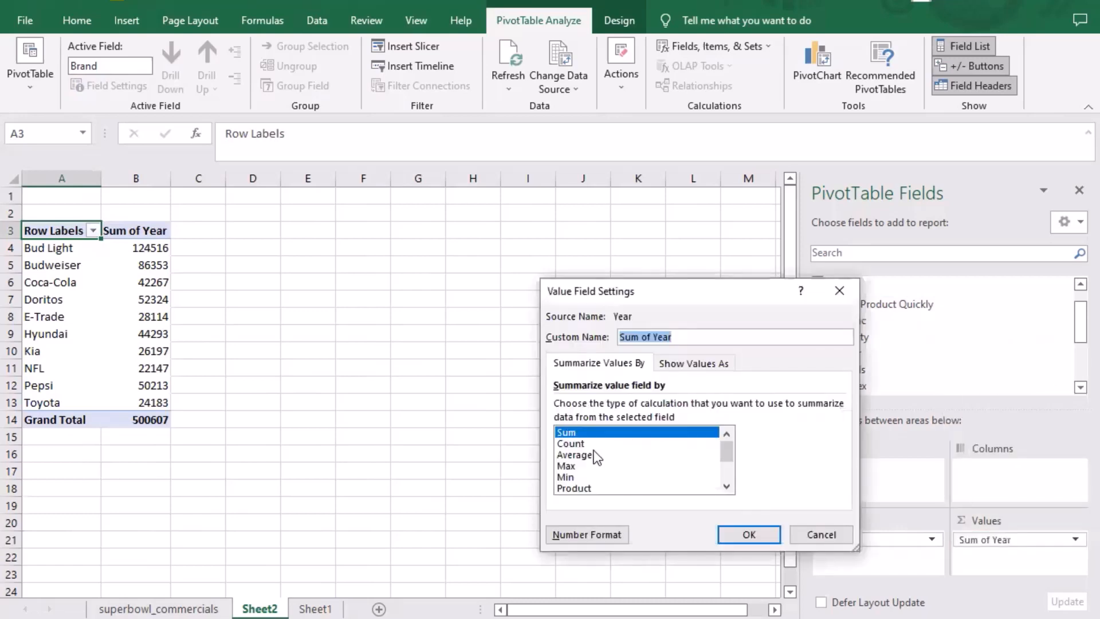
click(571, 445)
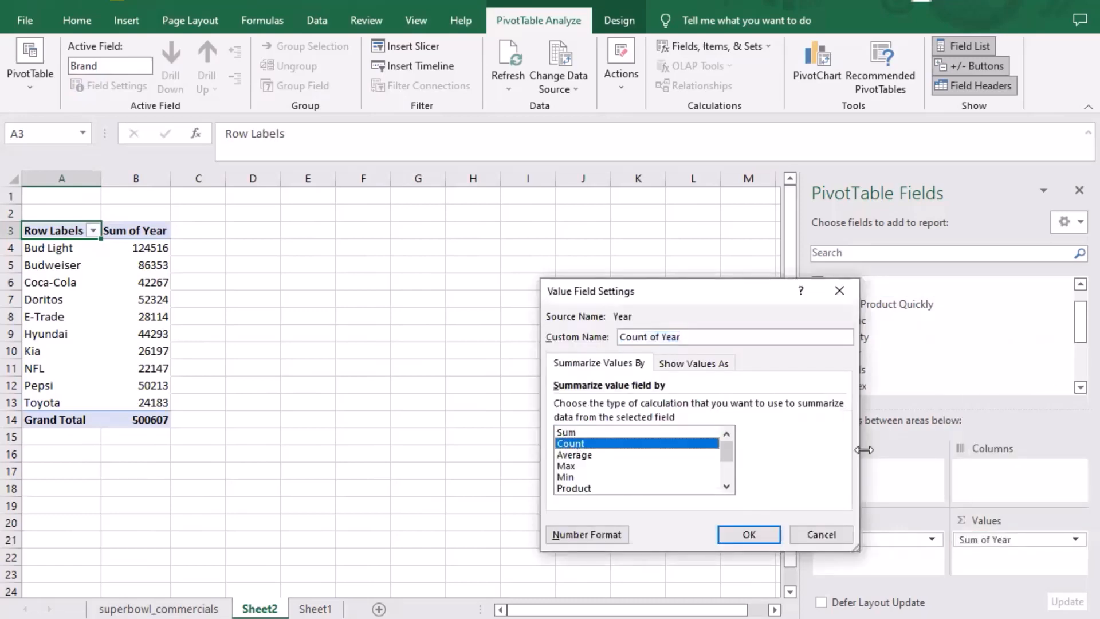
click(748, 534)
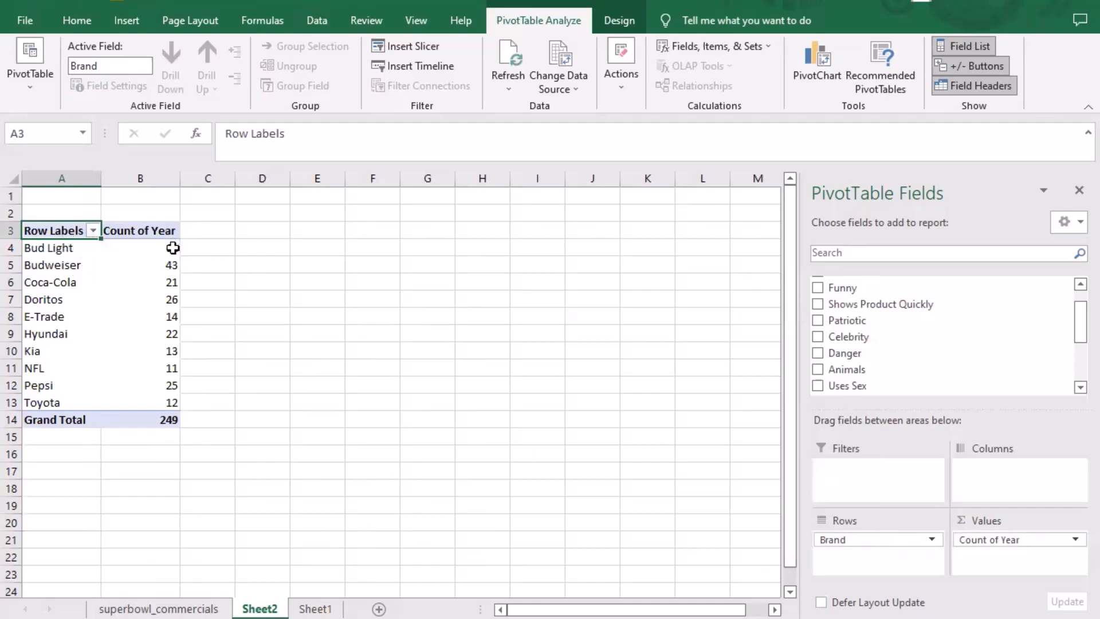
mouse_move(172, 247)
mouse_move(167, 403)
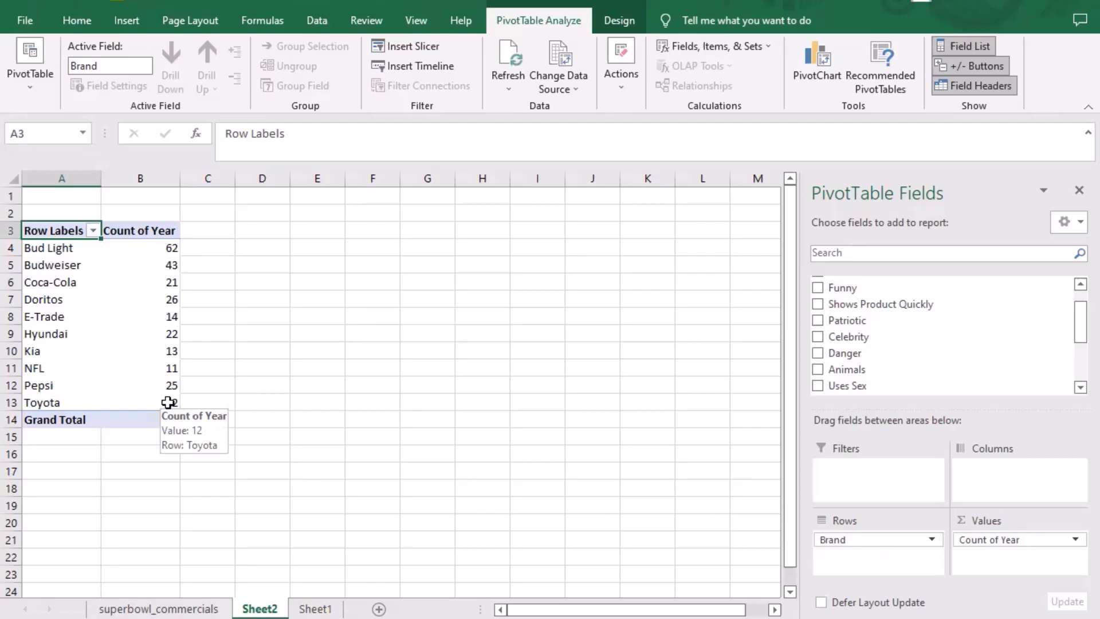
Enter the heading BUD LIGHT ADVERT STYLE in cell E1 beside the PivotTable
click(321, 212)
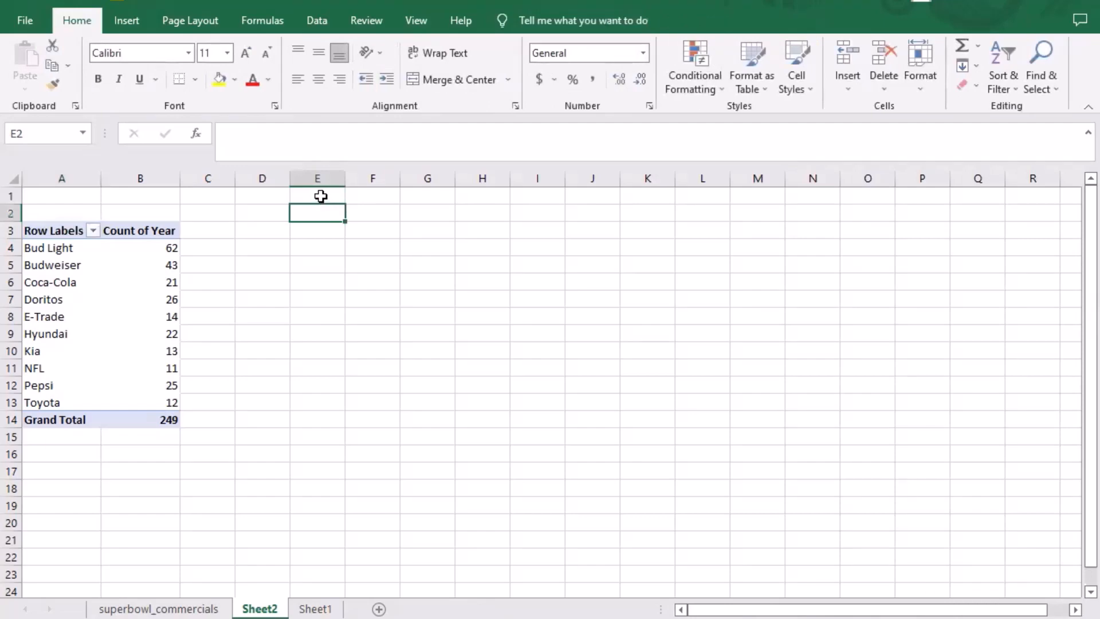
click(321, 196)
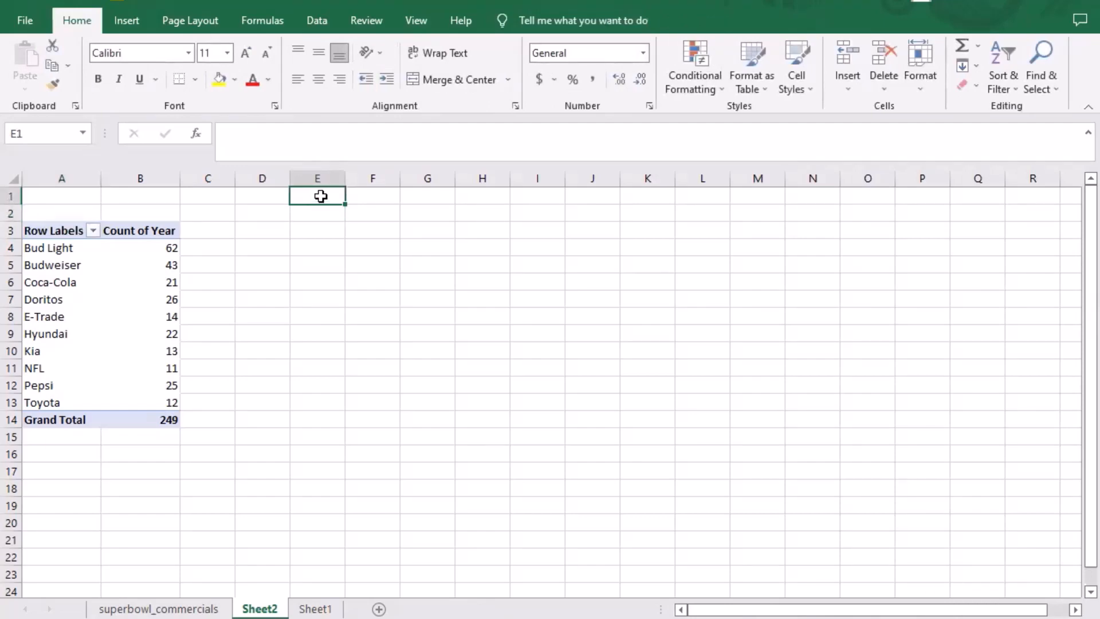
text(B)
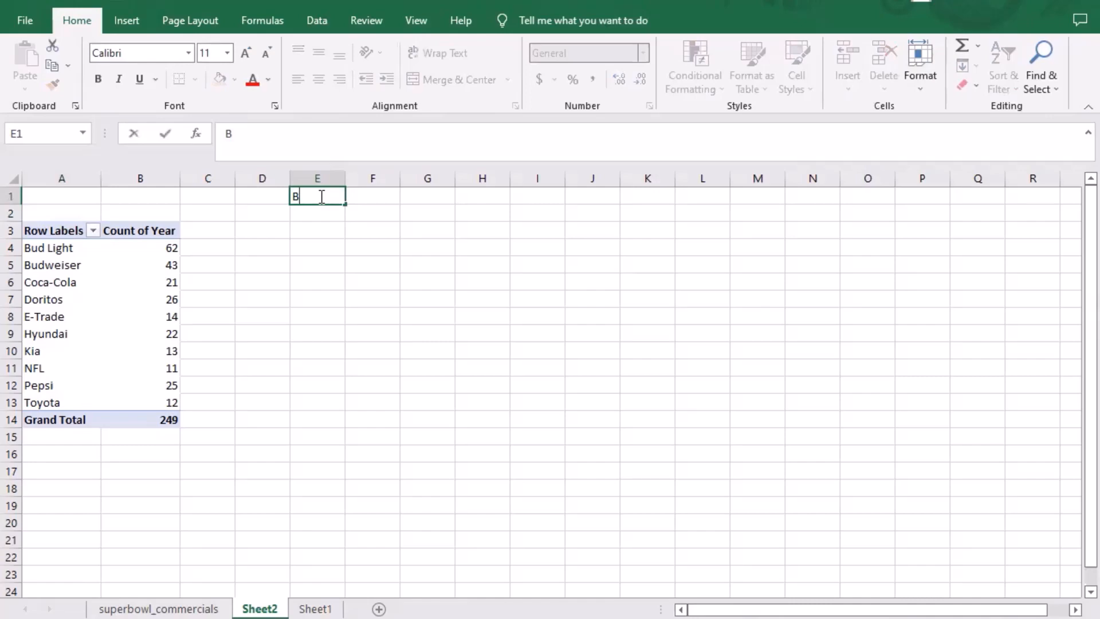
text(u)
key(BackSpace)
text(UD LIGHT AD)
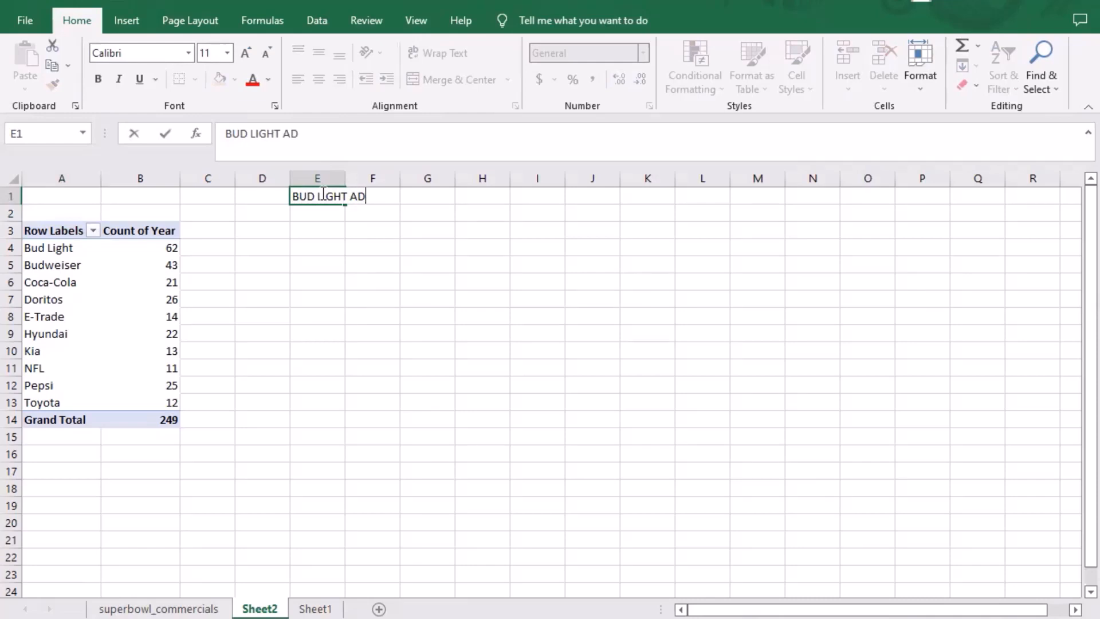
text(VERT STYP)
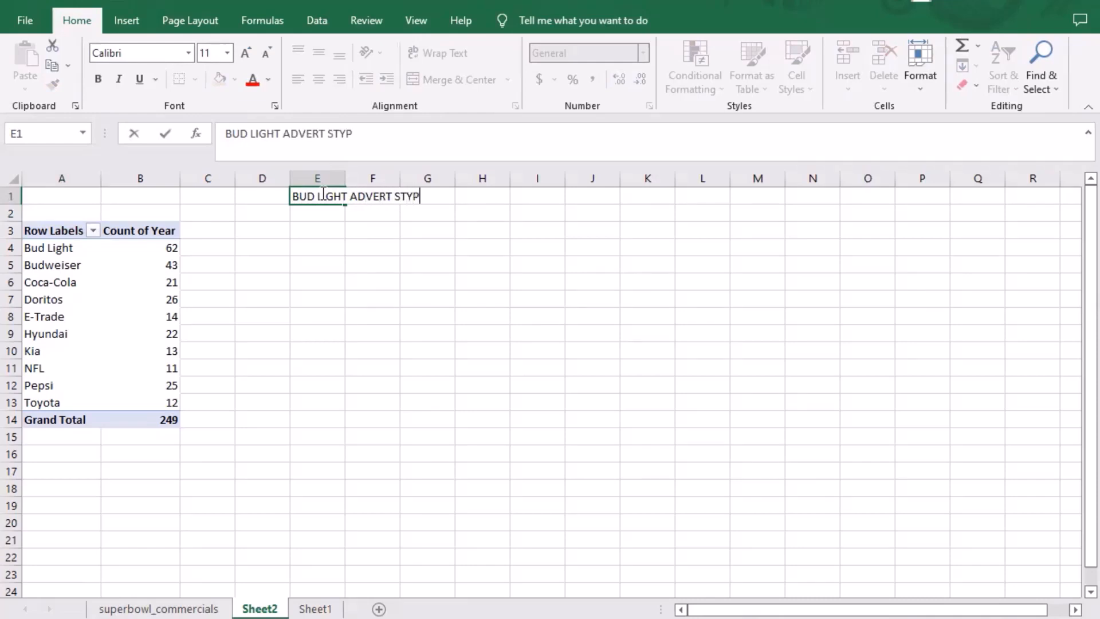
key(BackSpace)
text(LE)
Format the BUD LIGHT ADVERT STYLE heading in bold at font size 12
drag(431, 198, 290, 196)
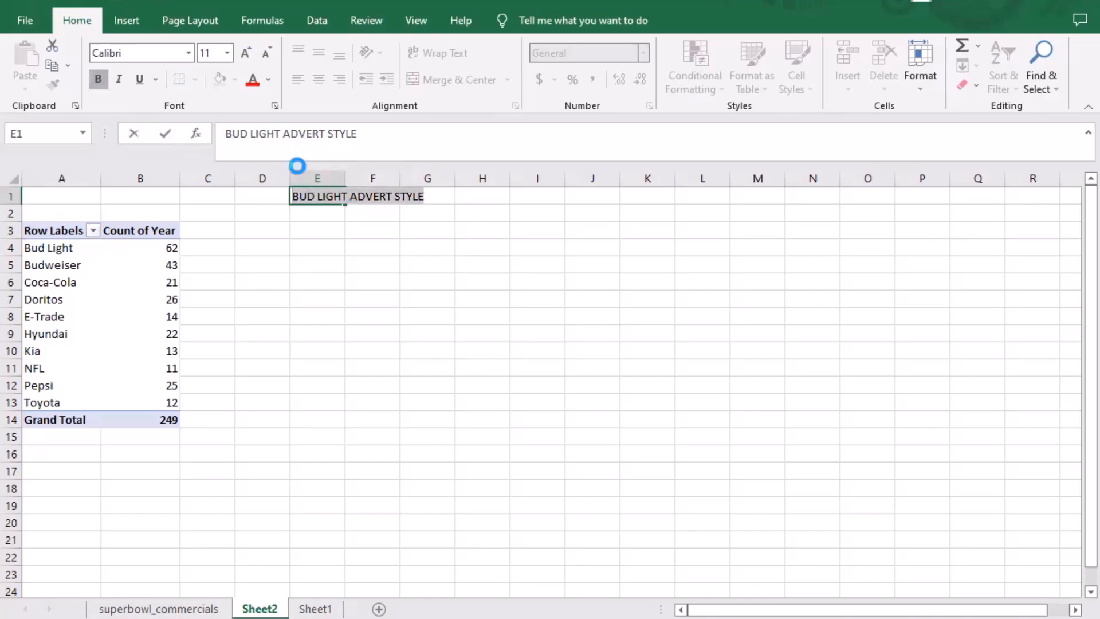
key(ctrl+b)
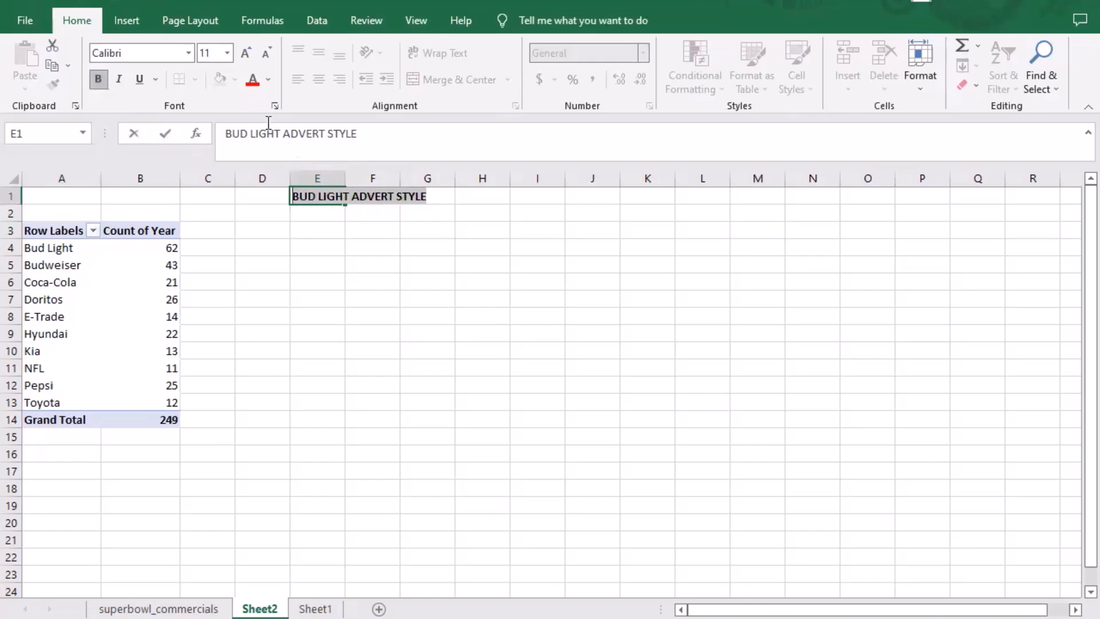
click(229, 55)
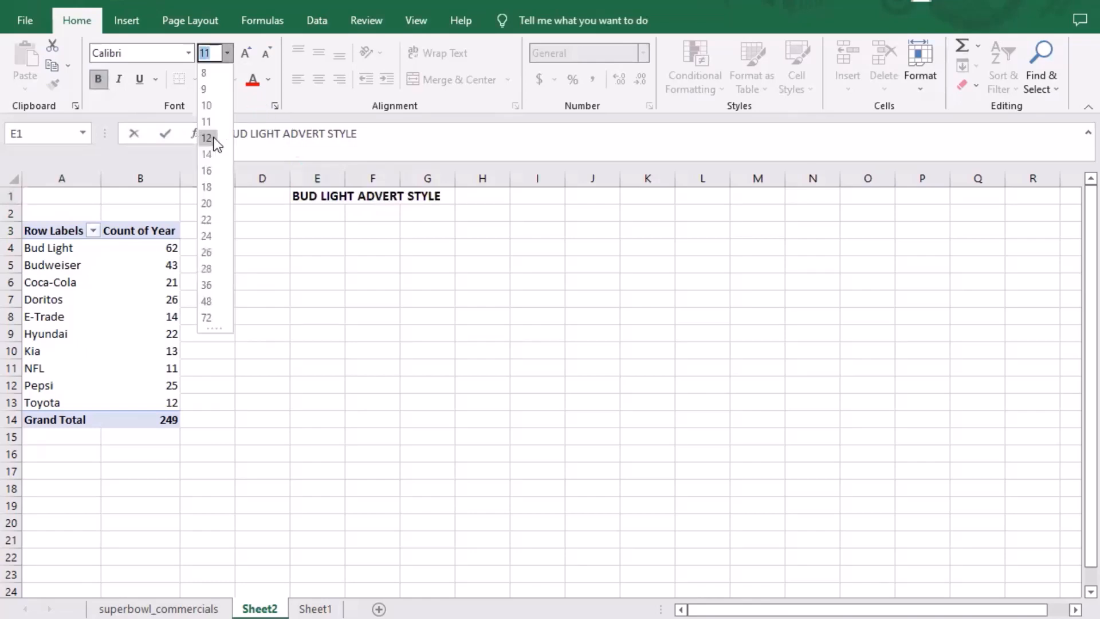
click(219, 144)
click(369, 229)
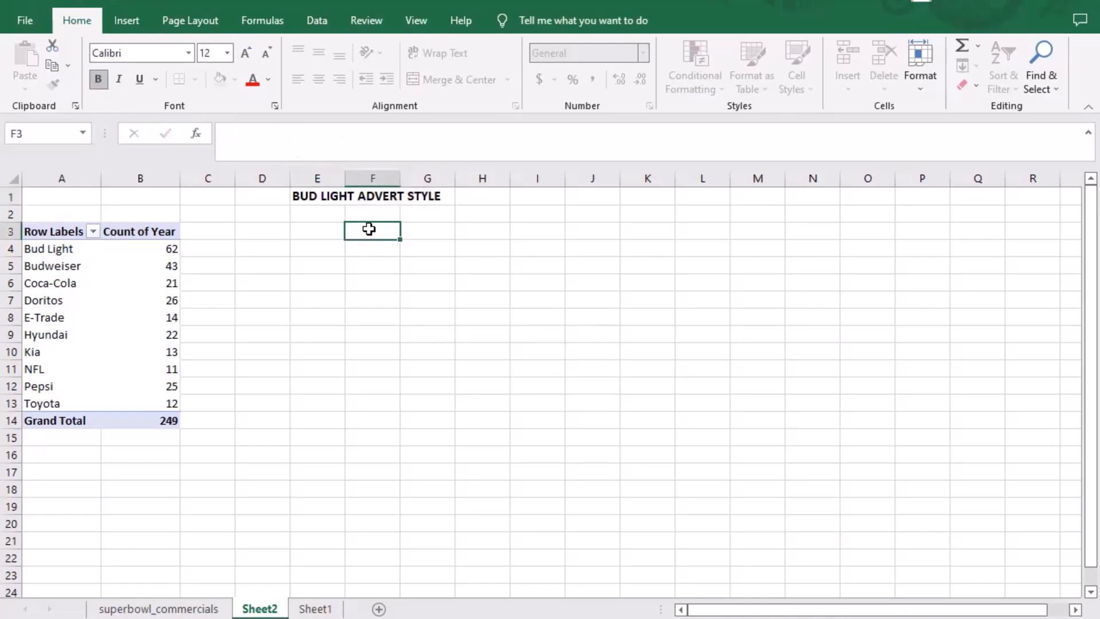
click(315, 214)
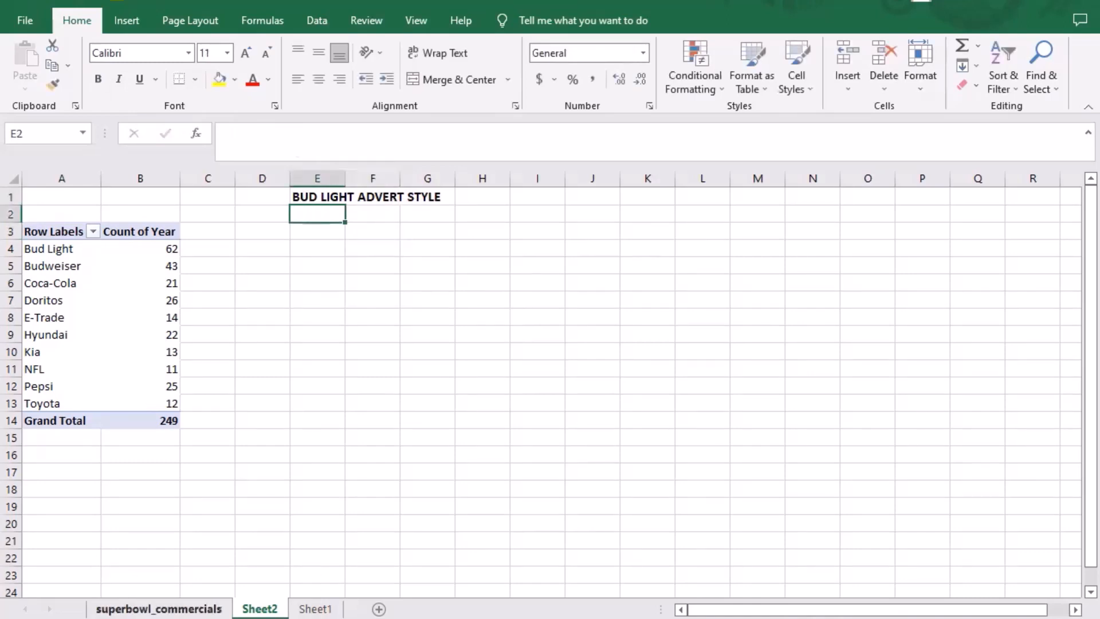
Review the first rows of the original data on the superbowl_commercials sheet and clear the range selection
click(158, 609)
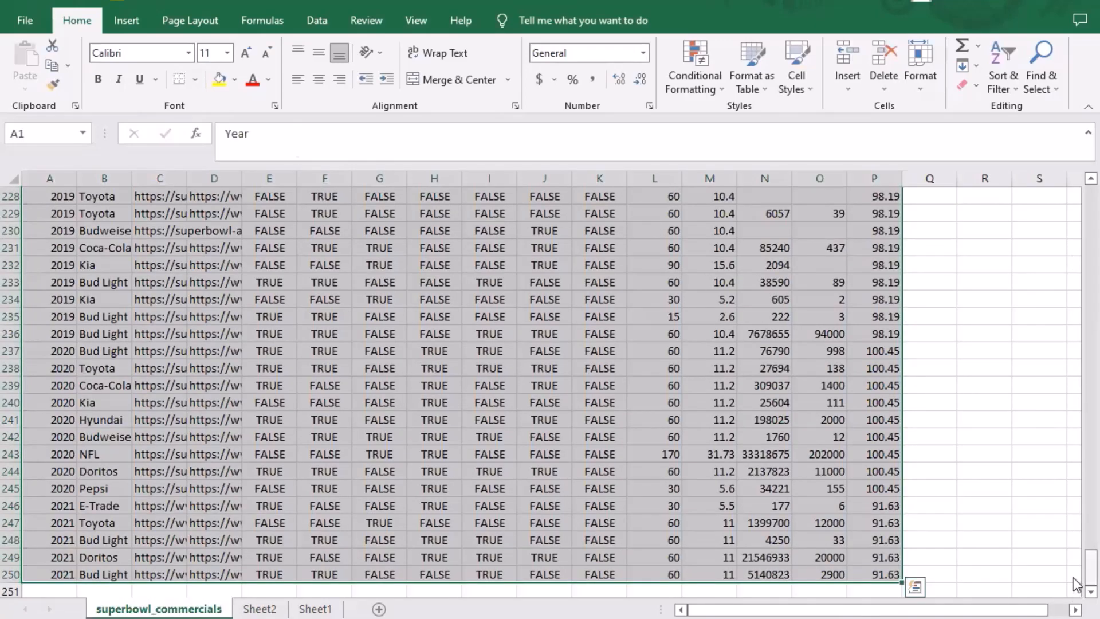
drag(1085, 577, 1077, 193)
click(739, 368)
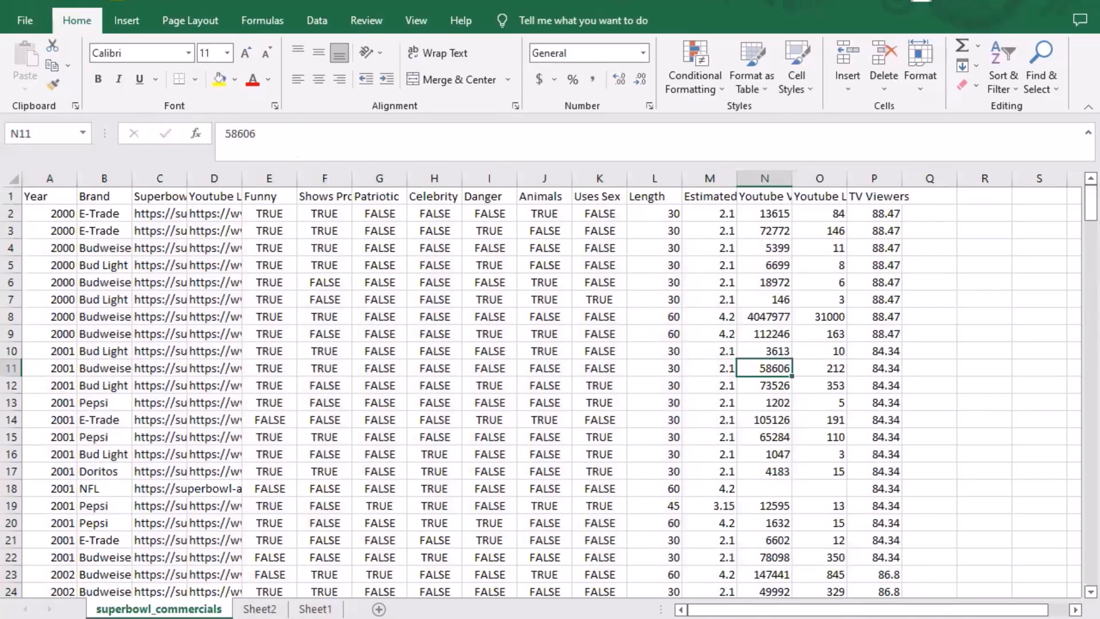
Rename the PivotTable sheet, Sheet2, as Brand Count by Year
click(260, 609)
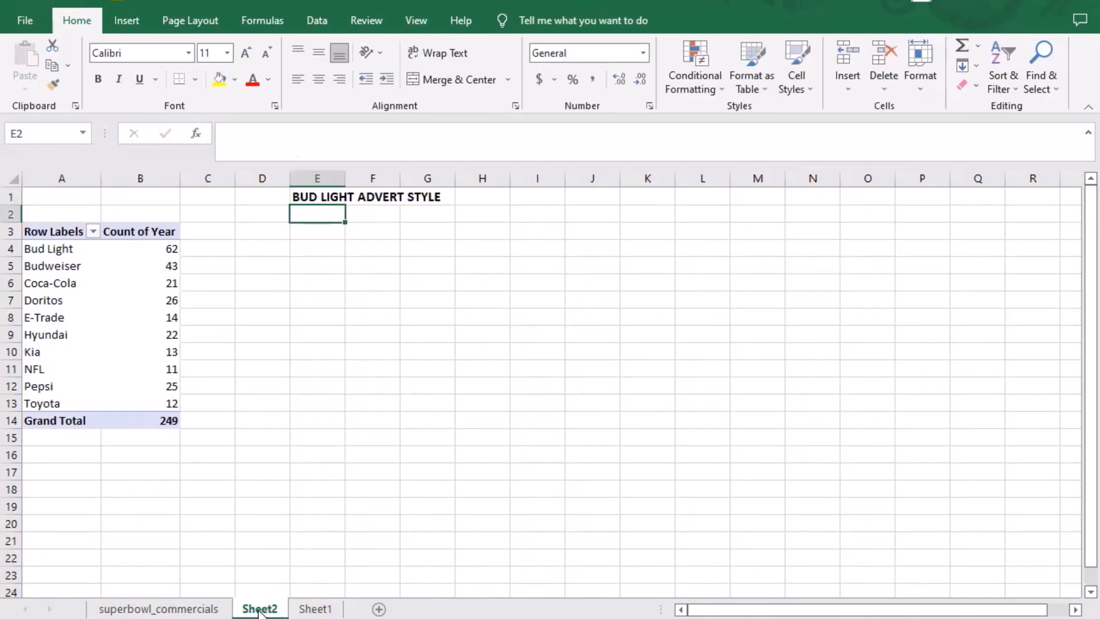
right_click(259, 610)
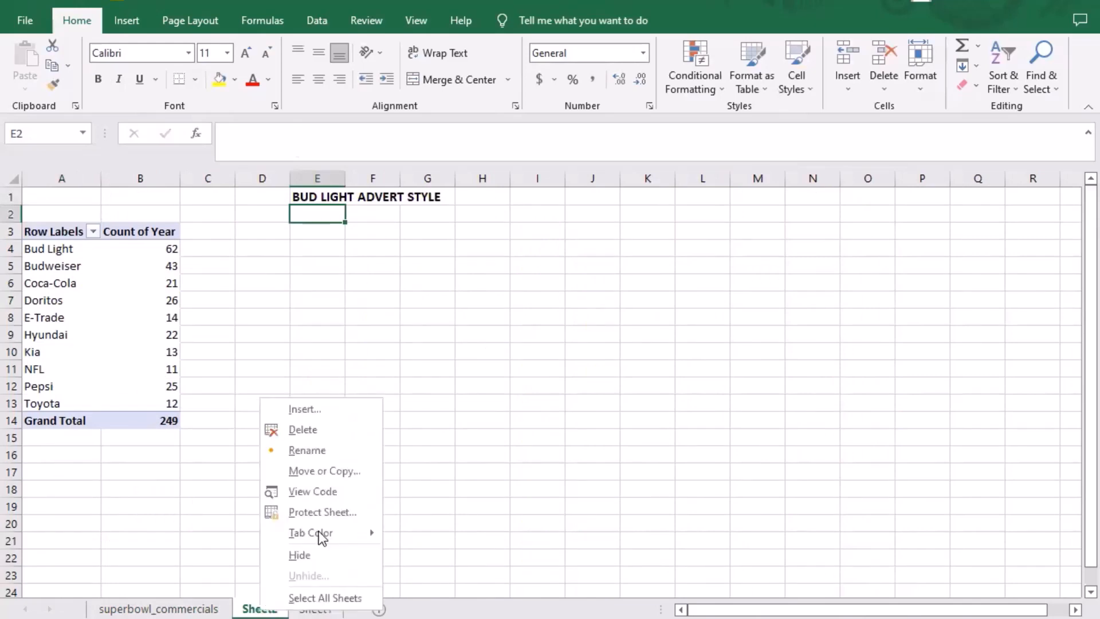
click(308, 451)
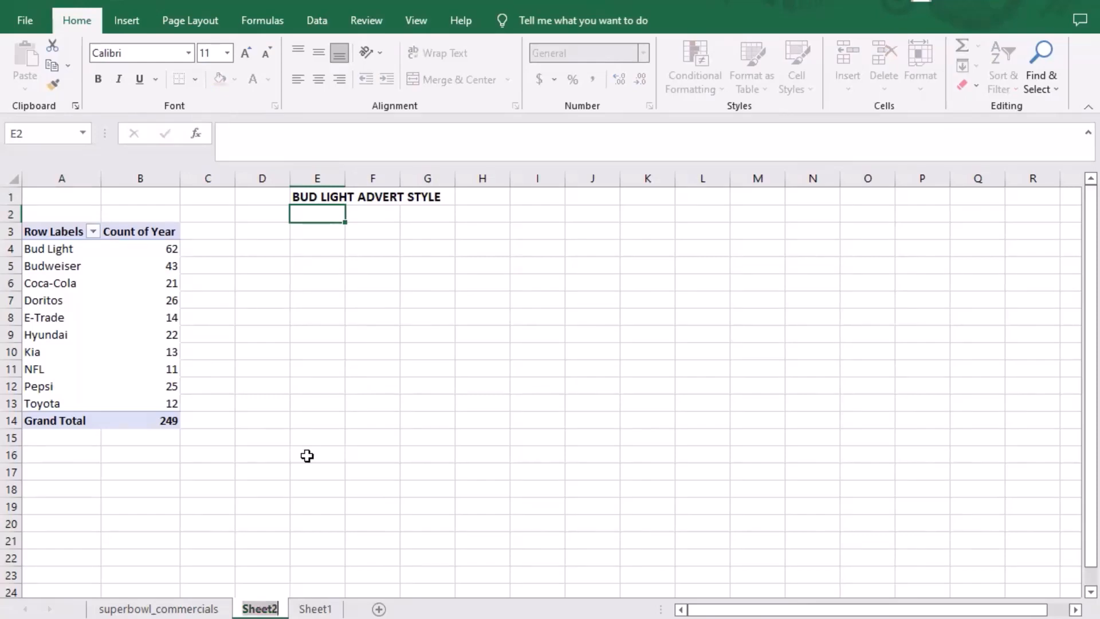
text(Brabd)
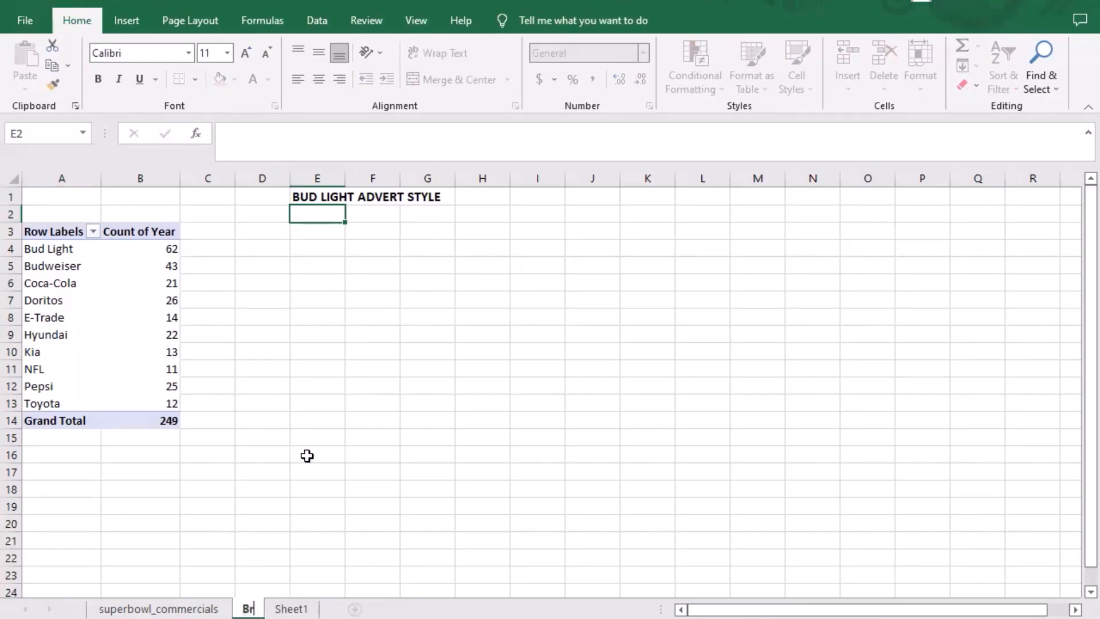
key(BackSpace)
key(BackSpace)
text(ND)
key(BackSpace)
key(BackSpace)
text(n)
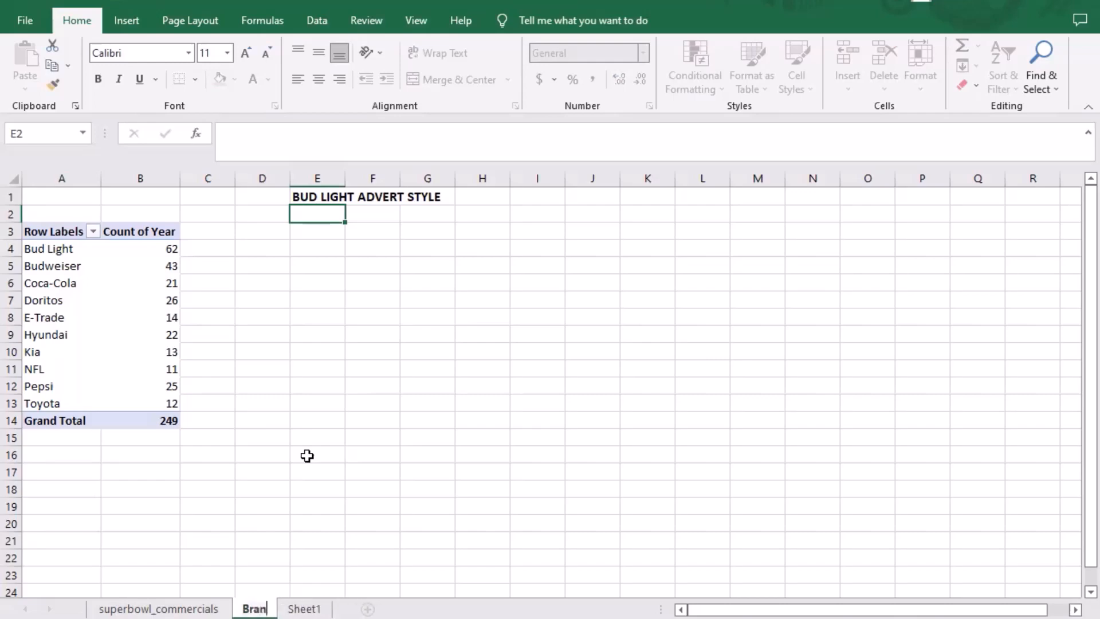
text(d Cou)
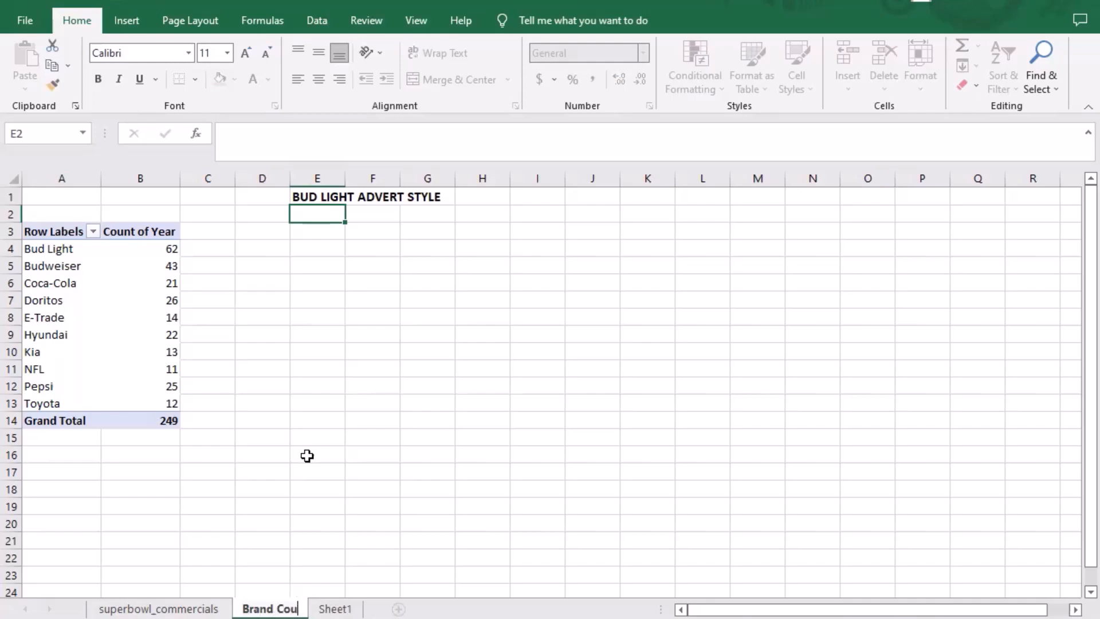
text(nt b)
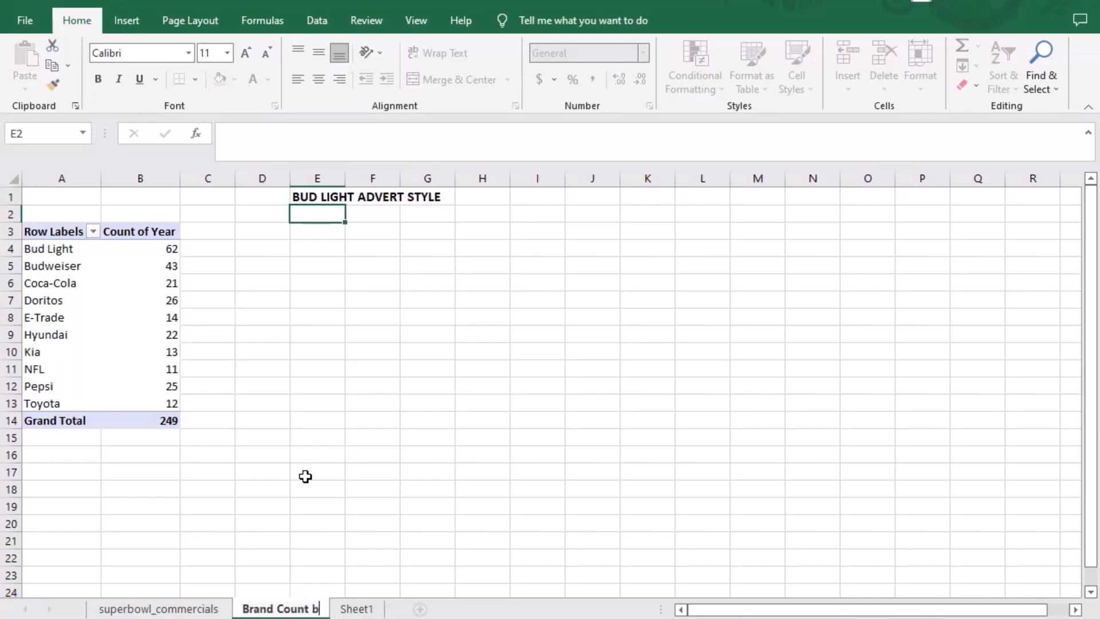
text(y Year)
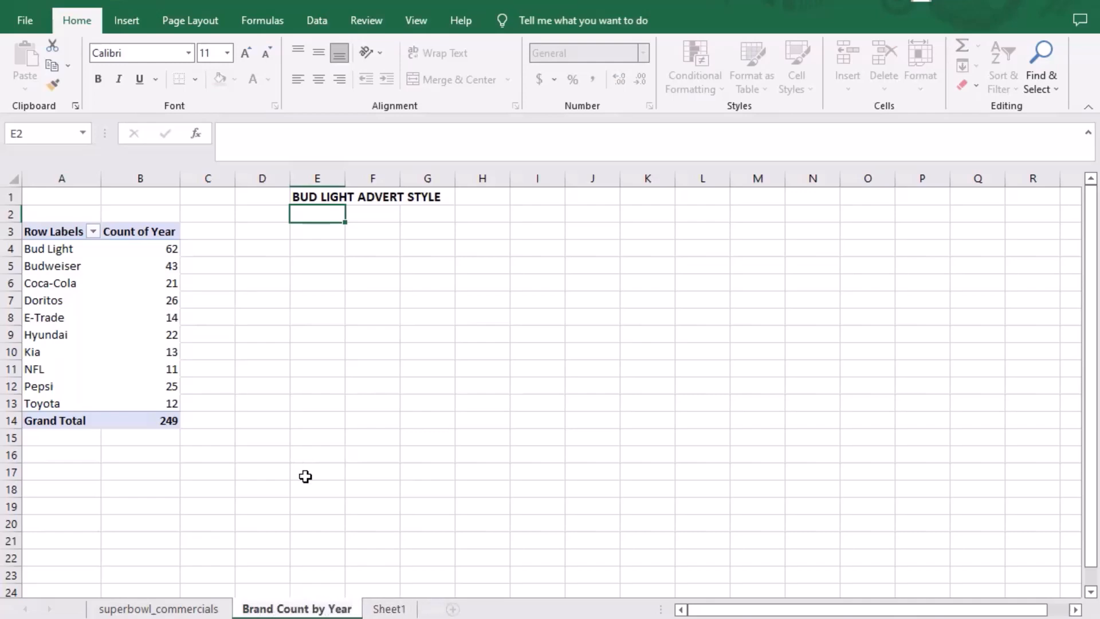
click(355, 488)
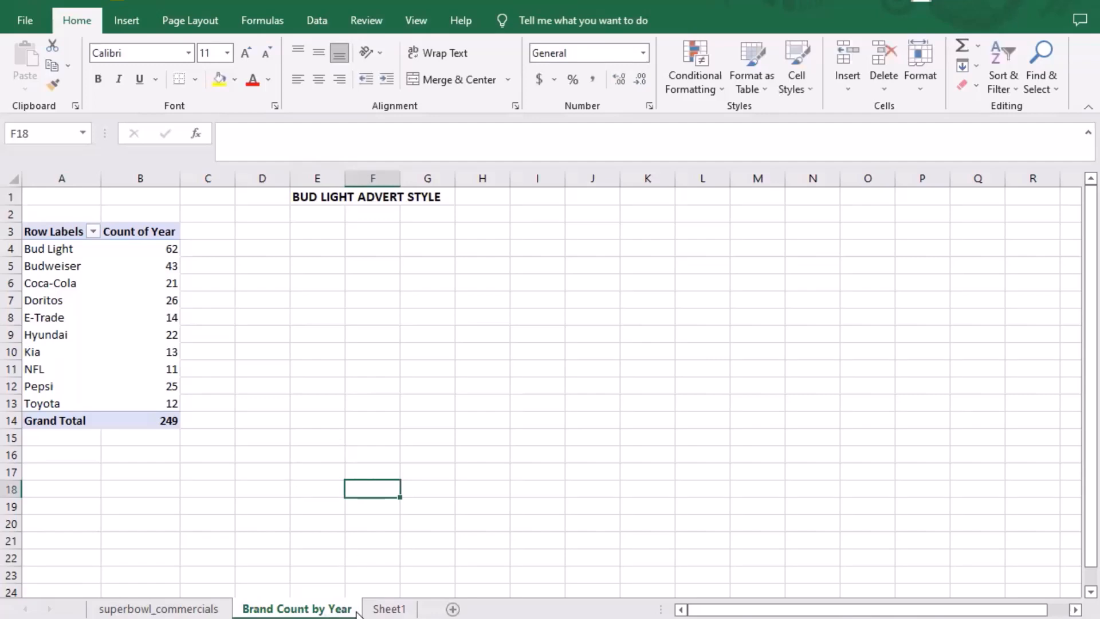
click(389, 608)
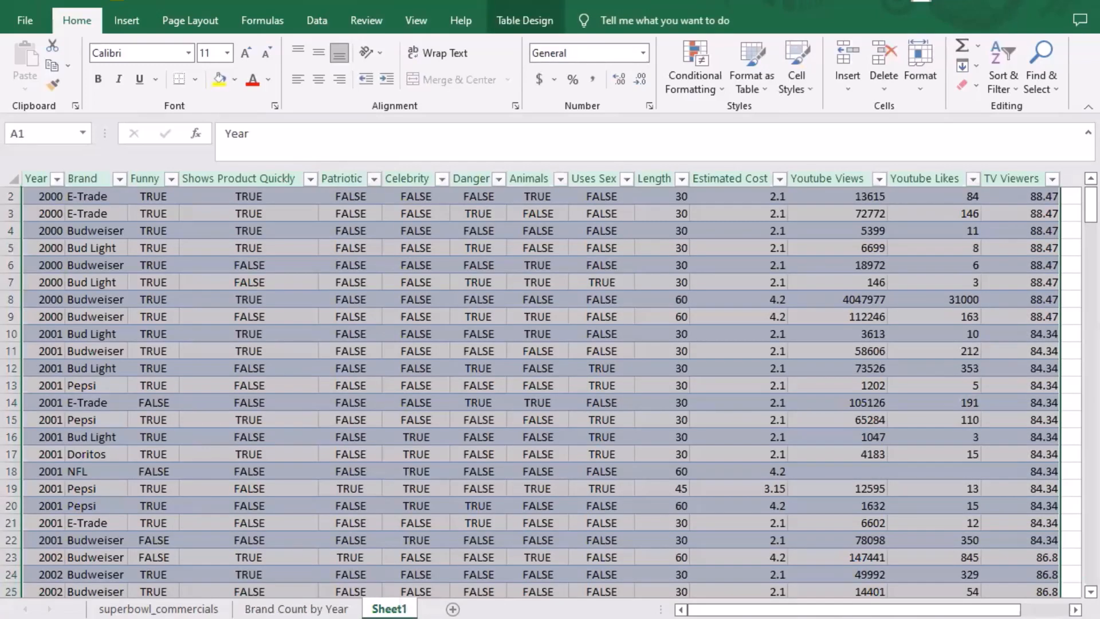
text(W)
key(BackSpace)
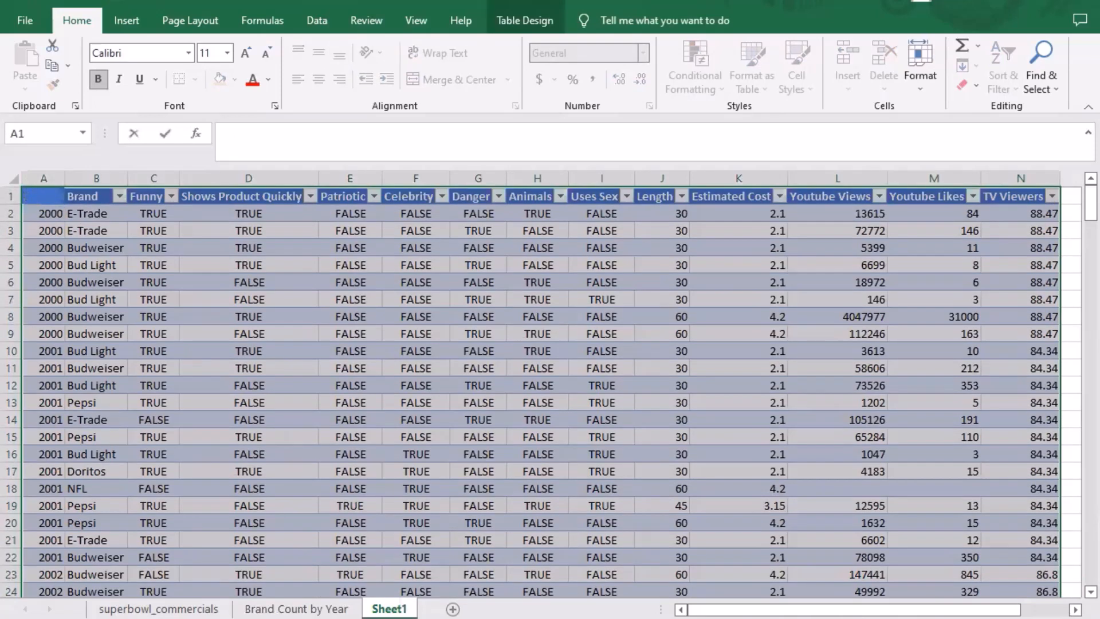
key(Escape)
Rename Sheet1, which holds the cleaned data table, as WorkSheet
click(395, 603)
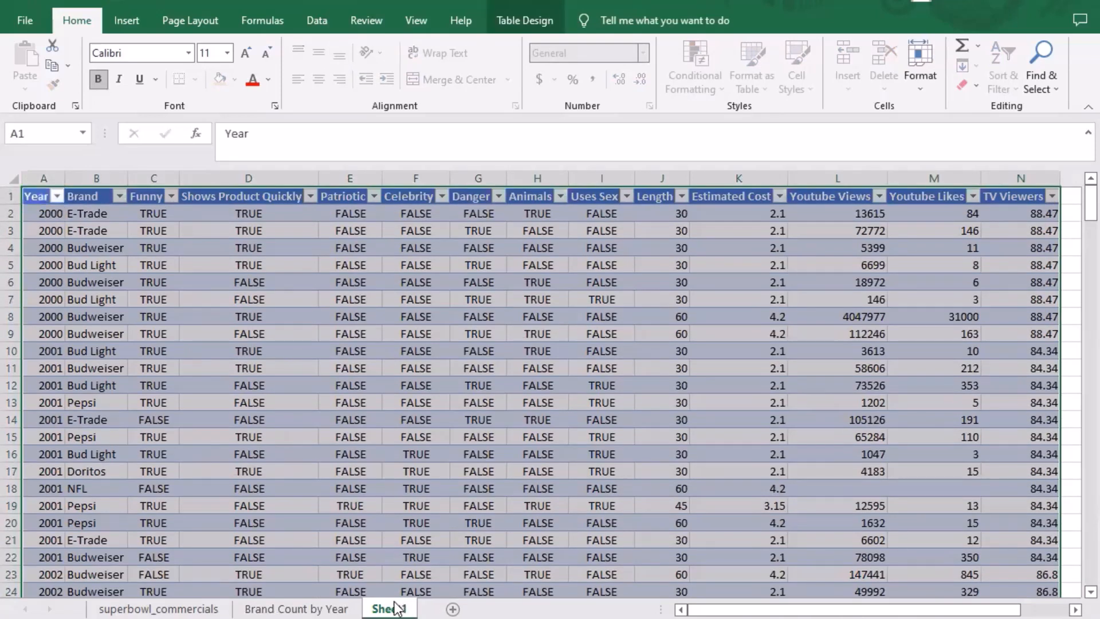
right_click(396, 608)
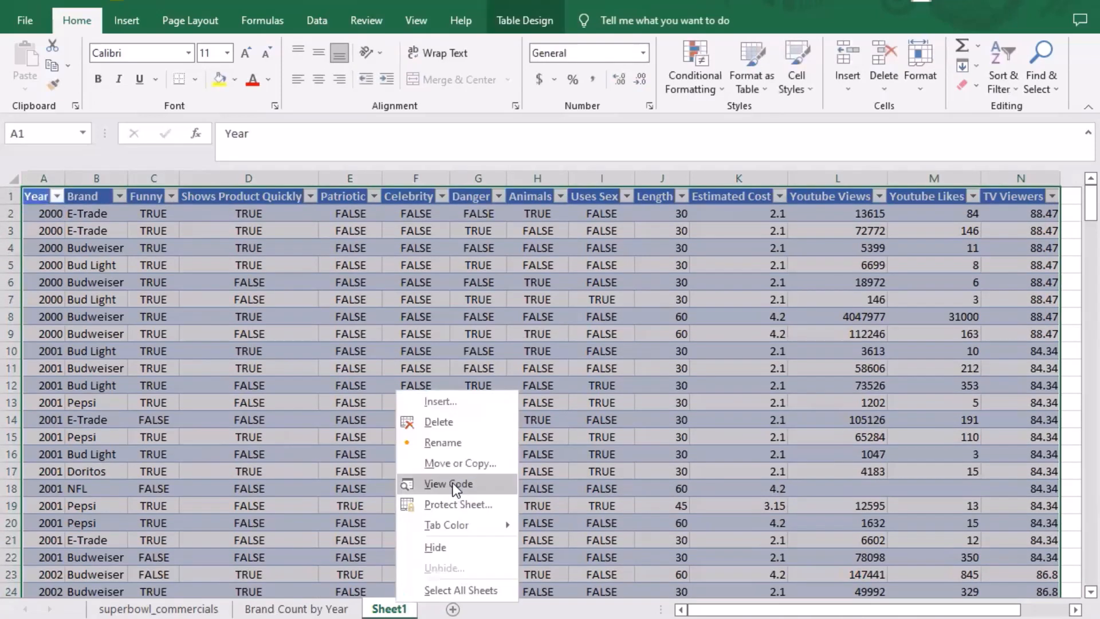
click(443, 442)
text(Work)
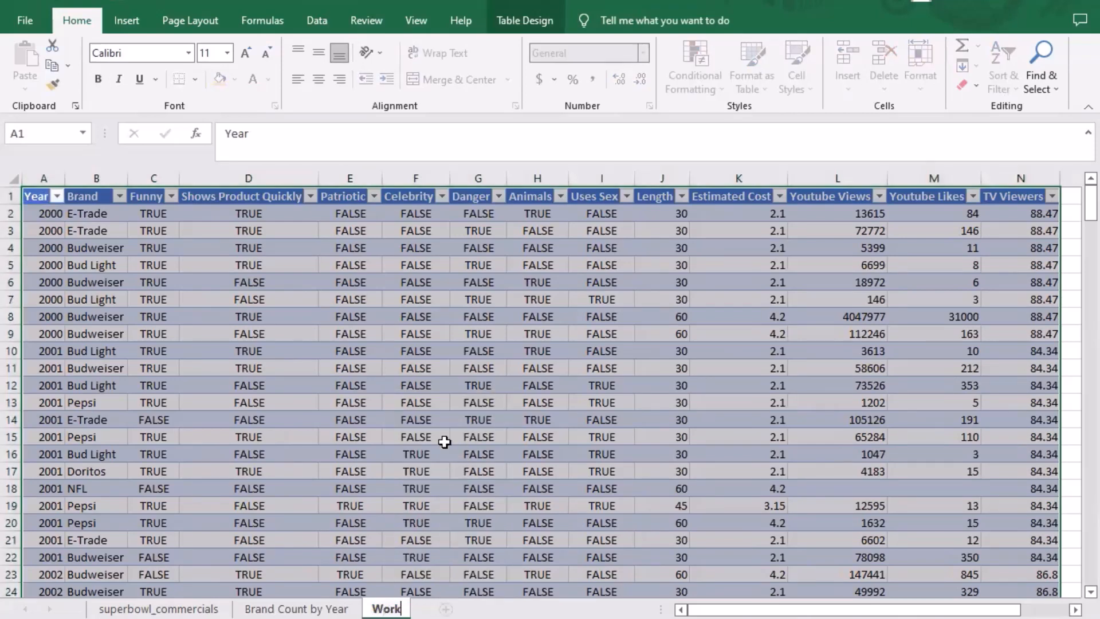
text(Sheet)
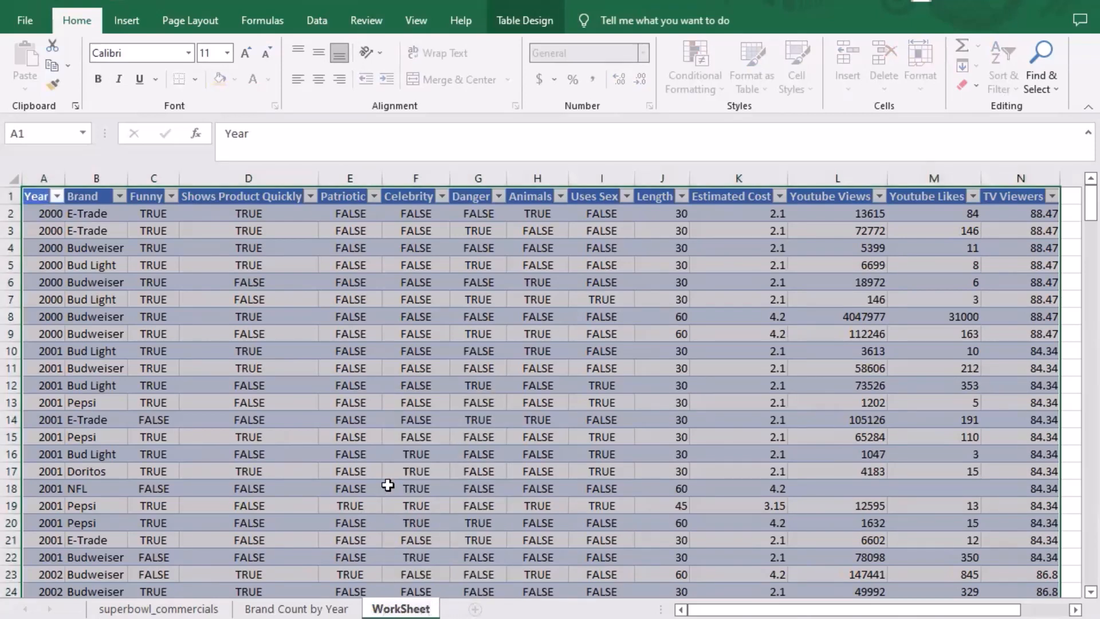
click(388, 486)
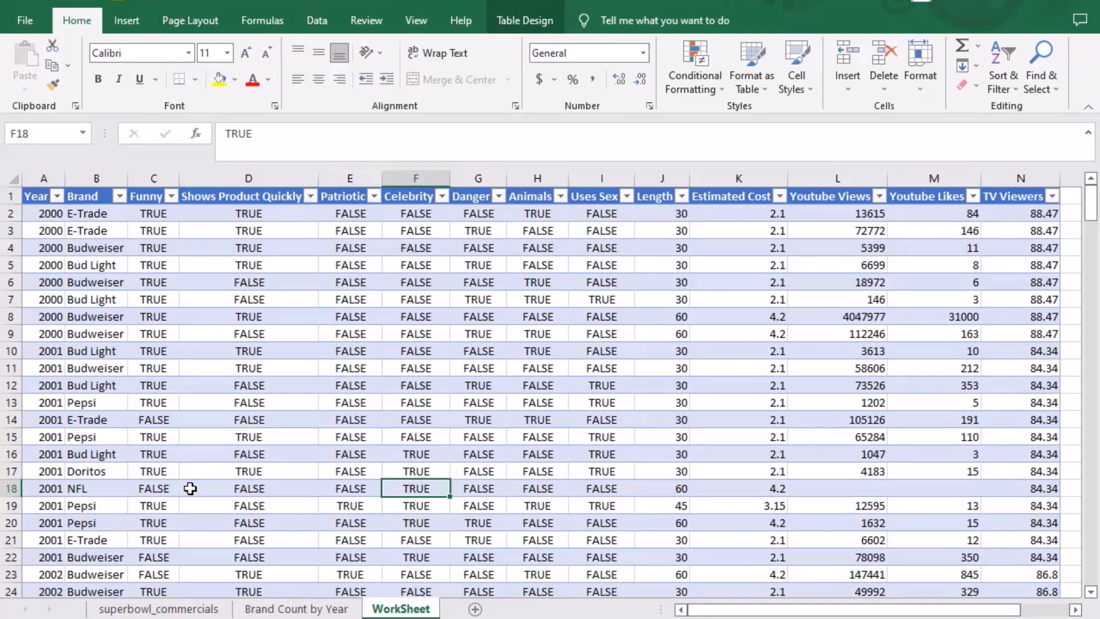
On the Brand Count by Year sheet, enter the labels Funny, Product, Animals and Danger down cells E3 to E6
click(273, 610)
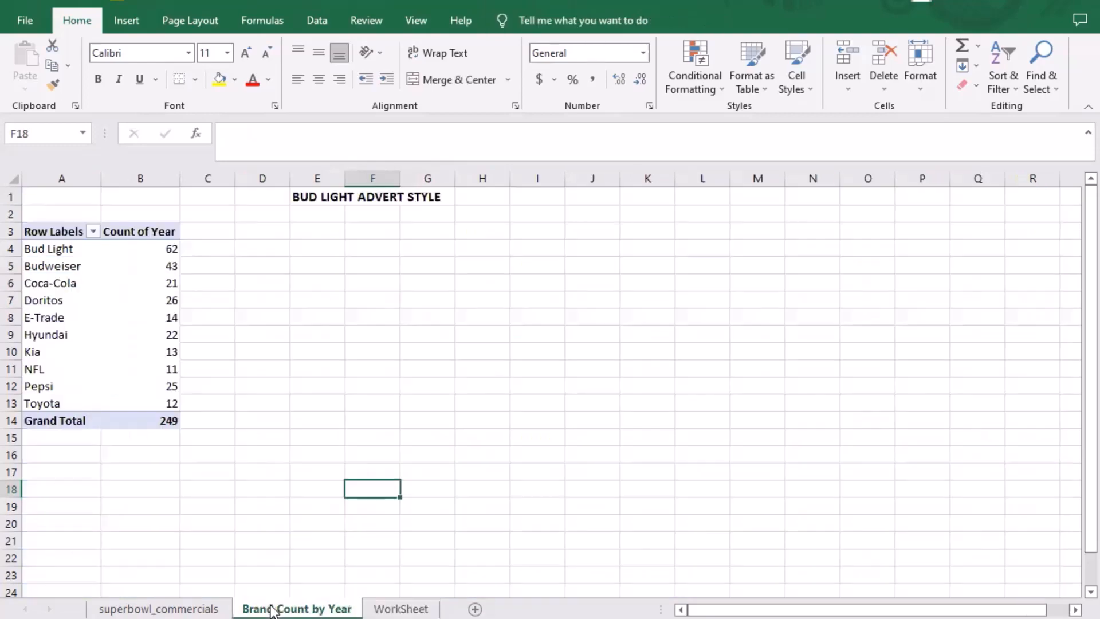
click(315, 232)
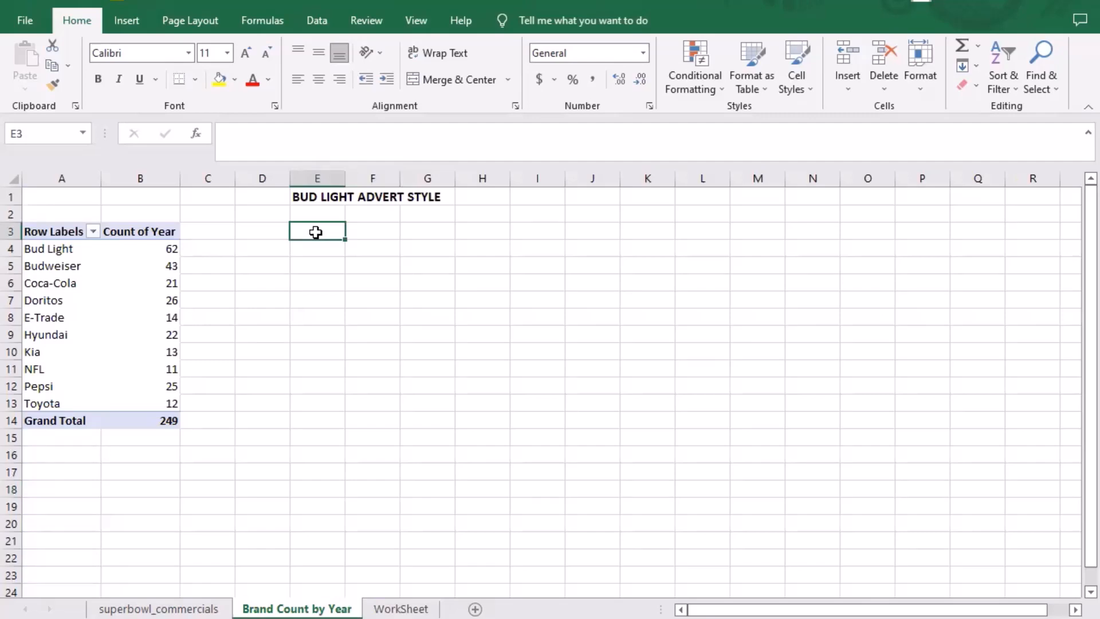
text(Funny)
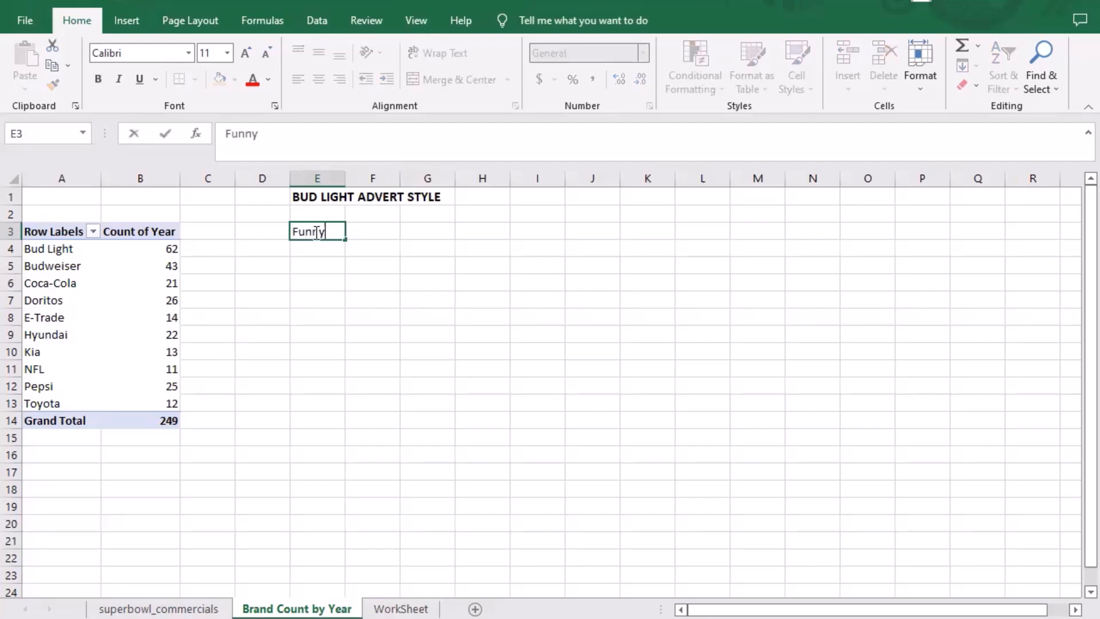
key(Return)
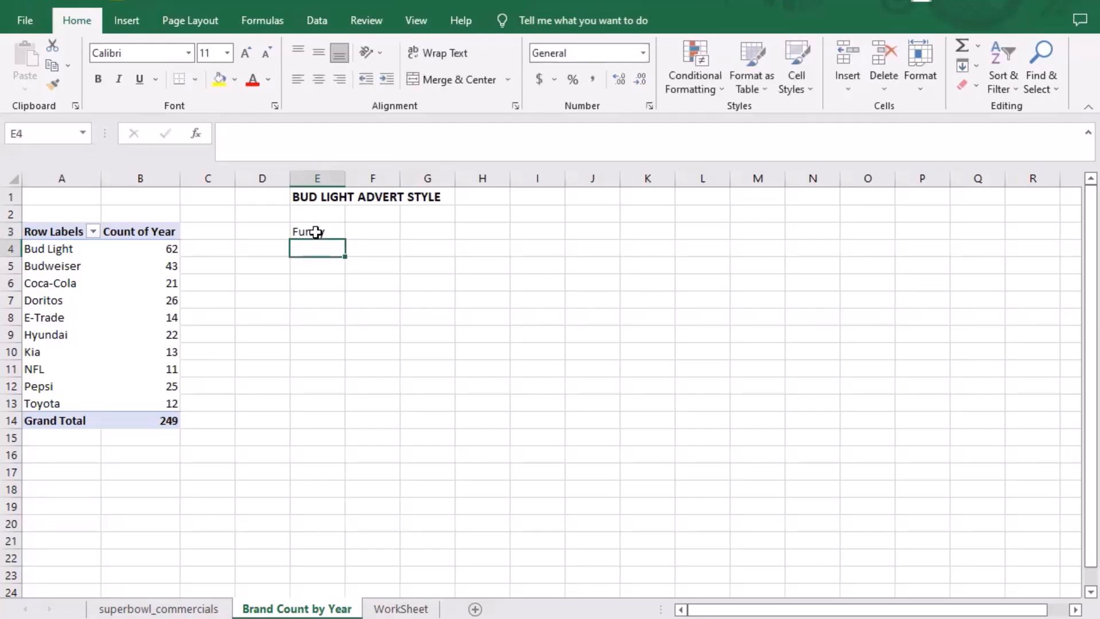
text(Pro)
text(duct)
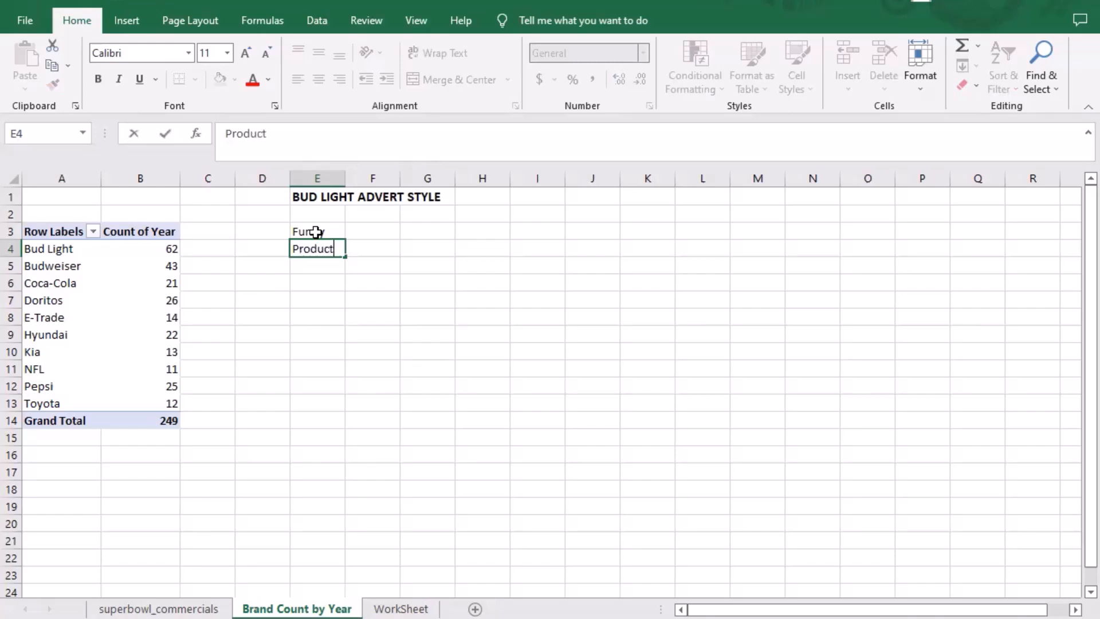
key(Return)
text(Anima)
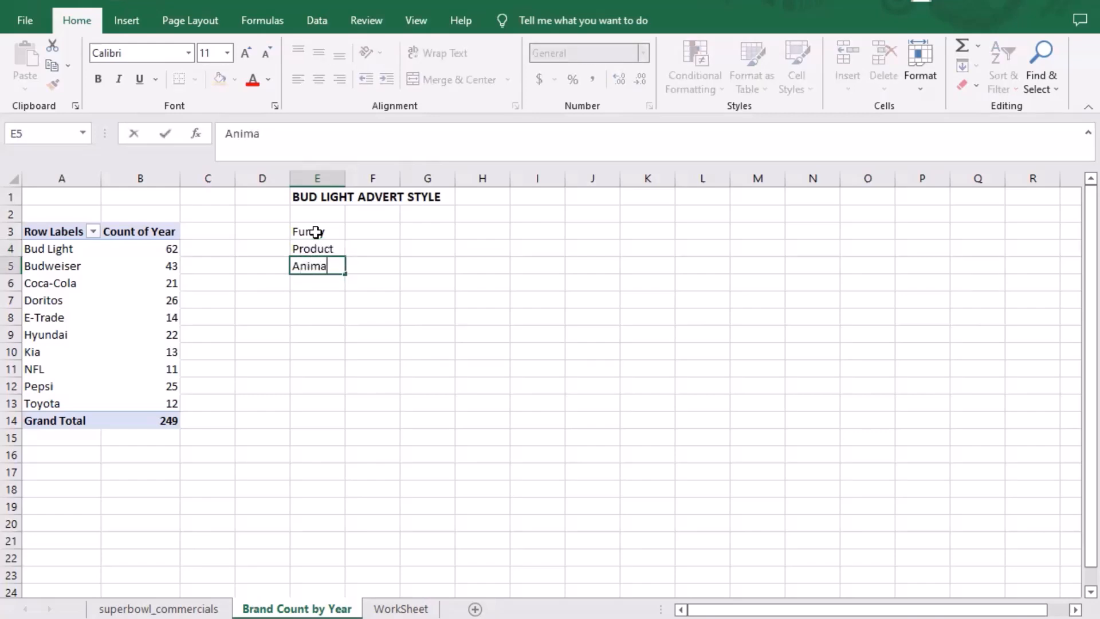
text(ls)
key(Return)
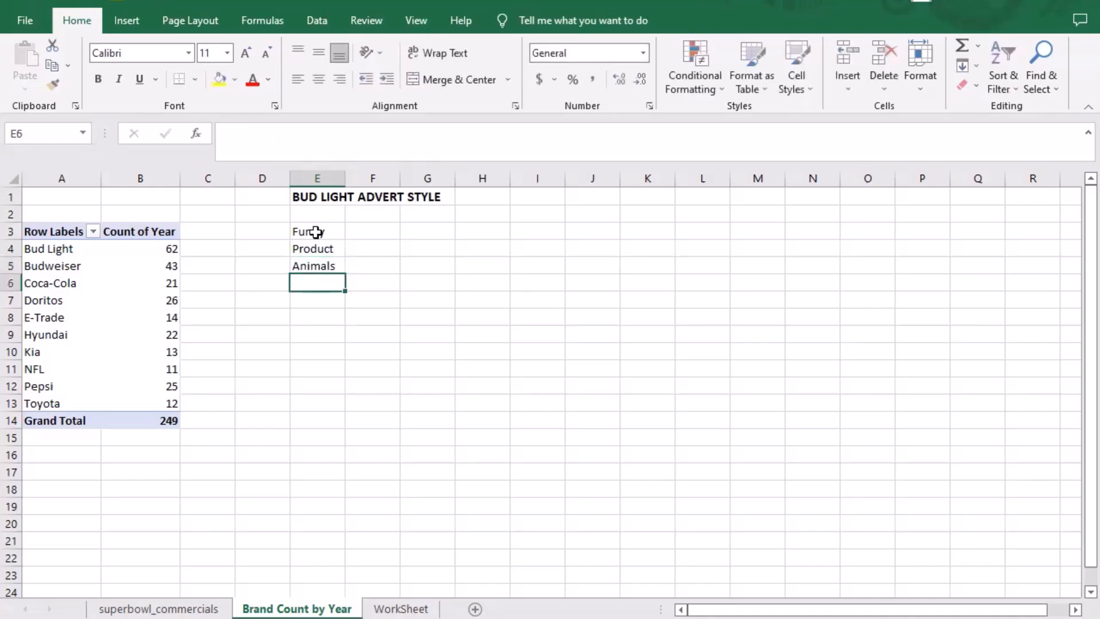
text(Danger)
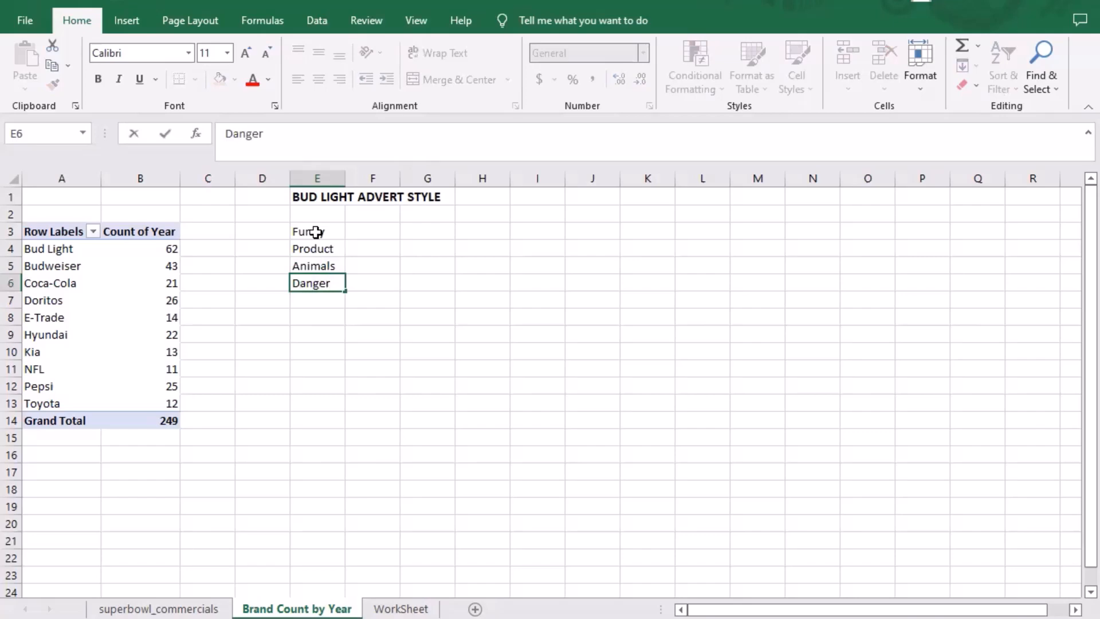
key(Return)
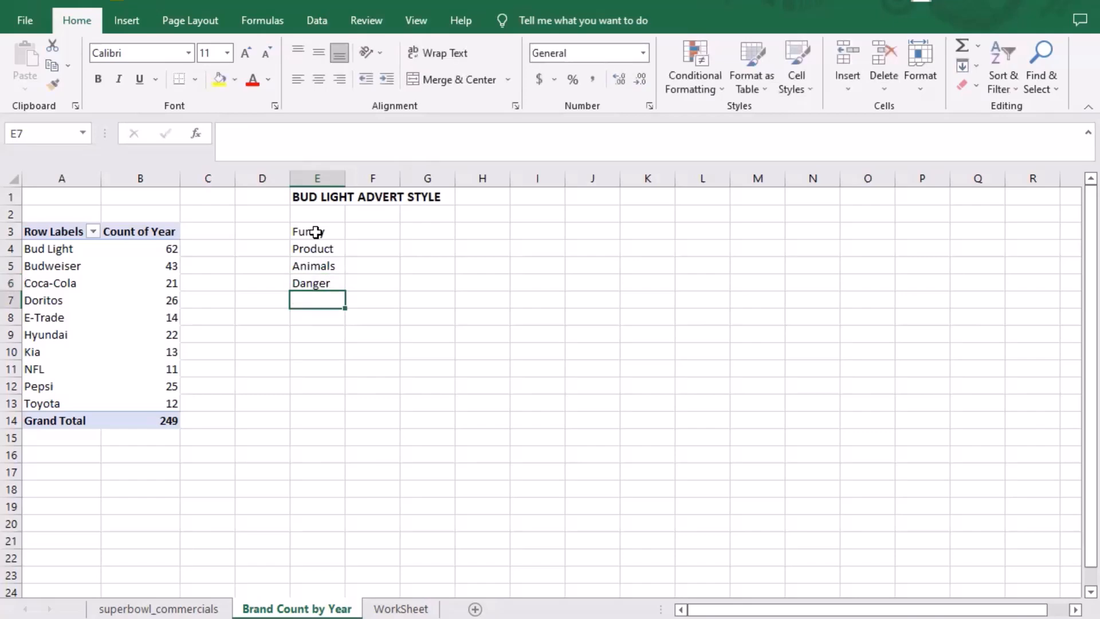
Add the labels Celebrity and Uses Sex in cells E7 and E8 of the Bud Light style list
text(Cle)
key(BackSpace)
key(BackSpace)
text(ele)
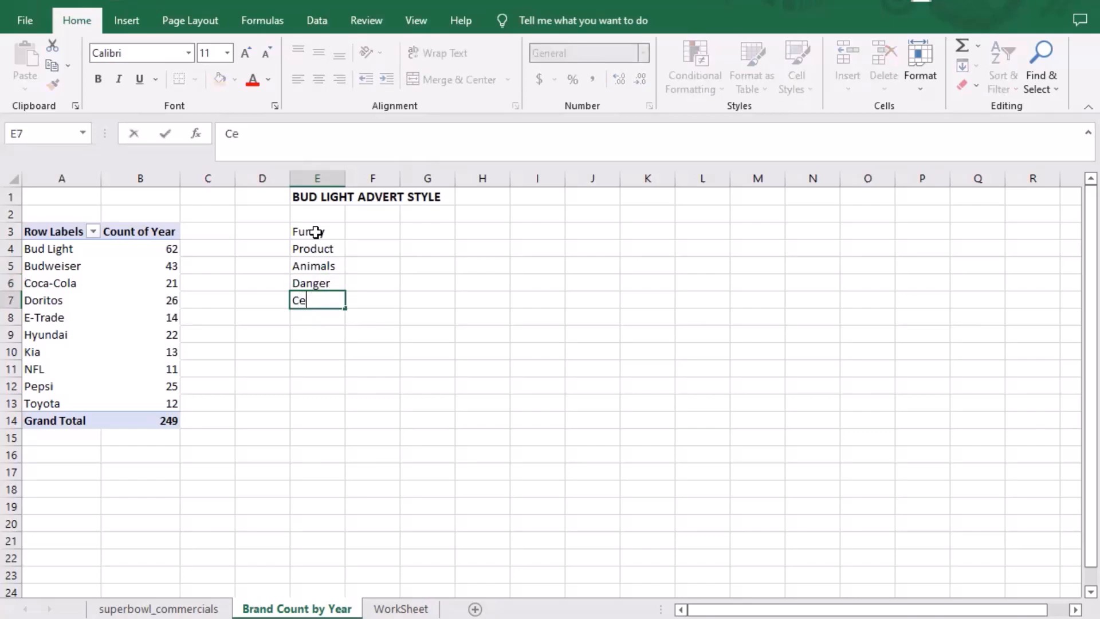
key(BackSpace)
key(BackSpace)
text(lebrity)
key(Return)
text(U)
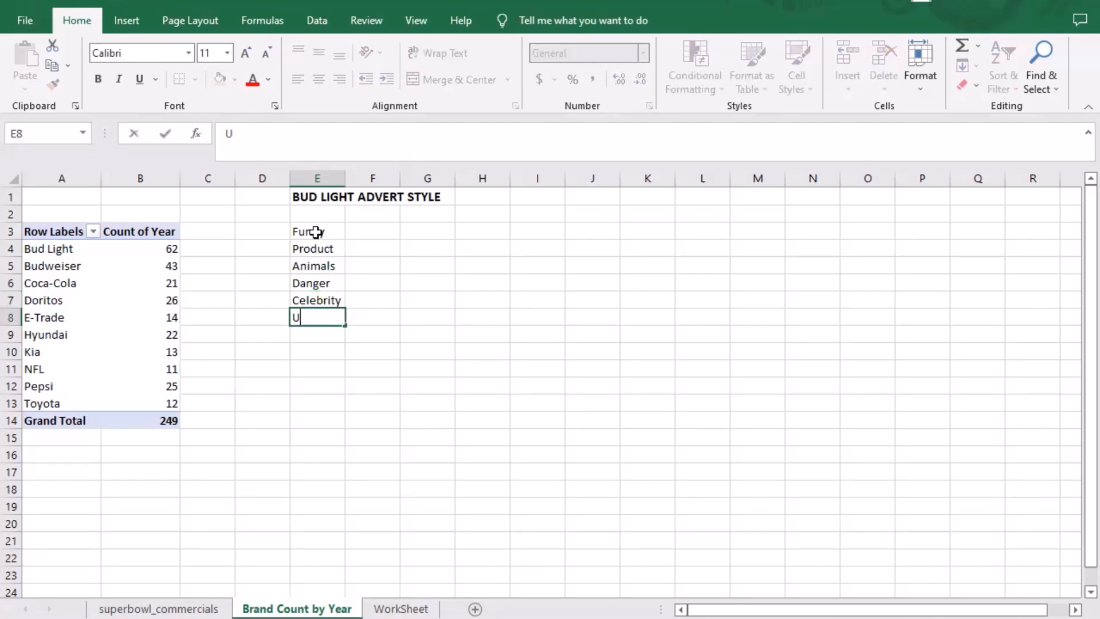
text(ses Sex)
key(Return)
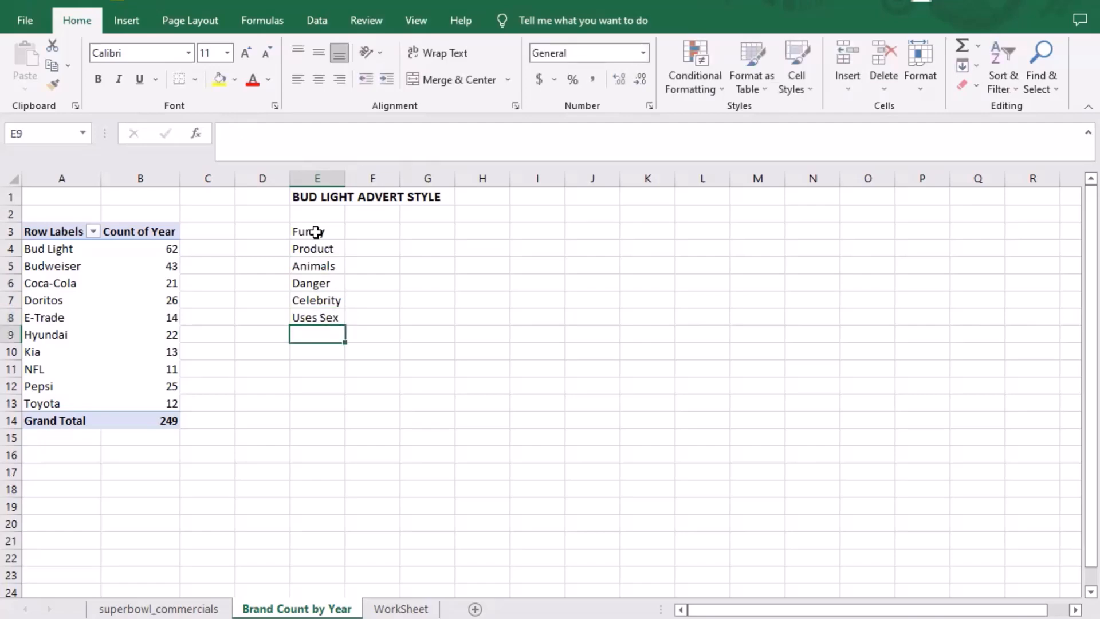
Complete the style list with Patriotic, Length and Budget in cells E9 to E11
text(Pat)
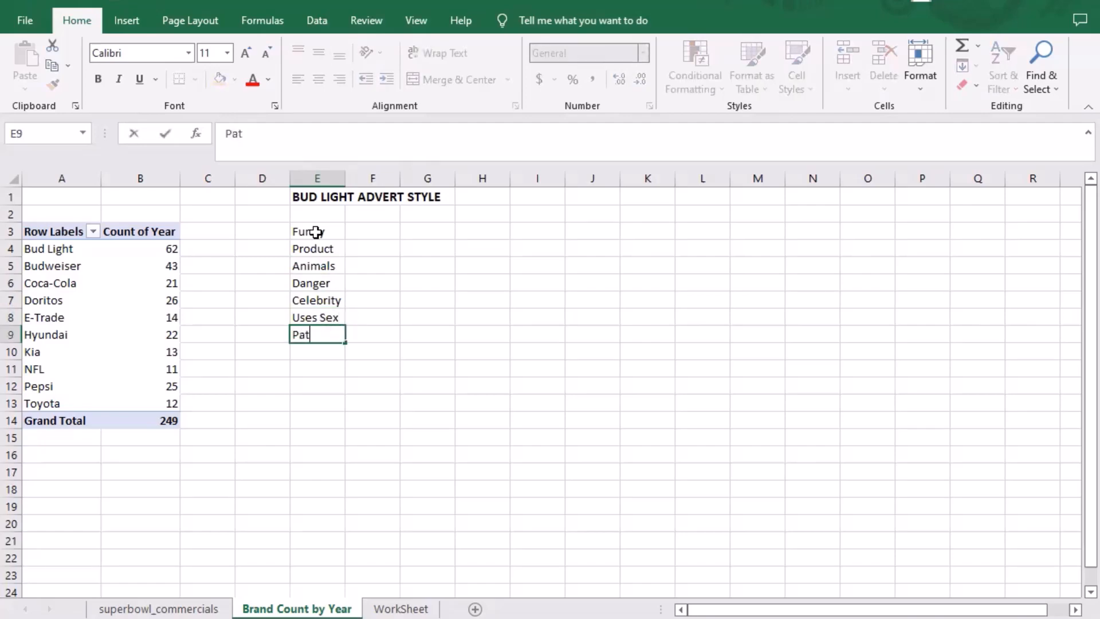
text(riotic)
key(Return)
text(L)
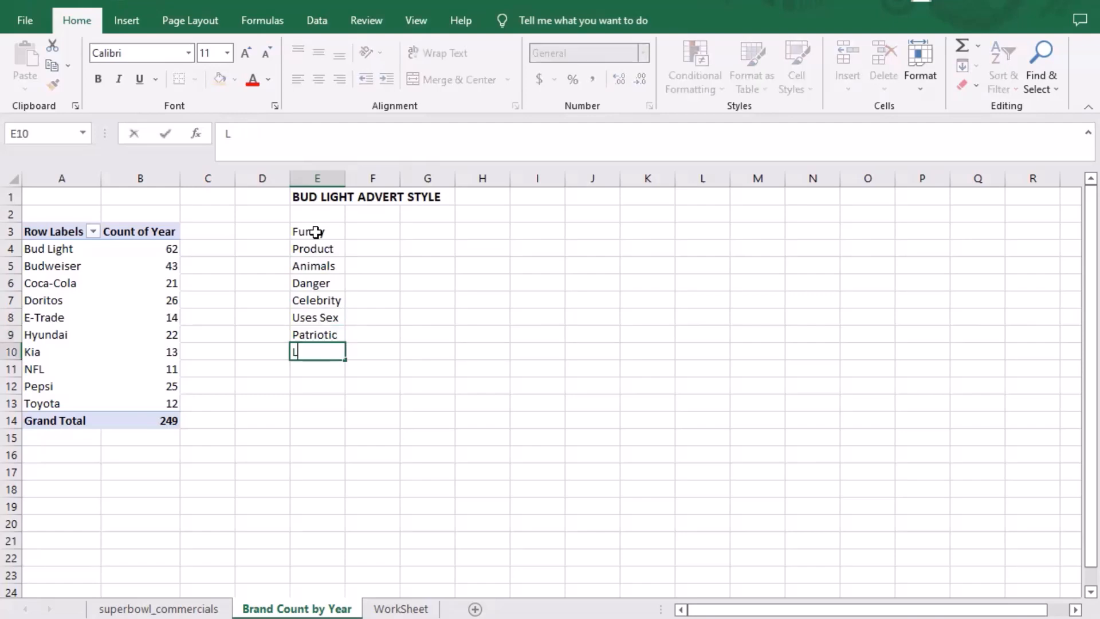
text(ength)
key(Return)
text(b)
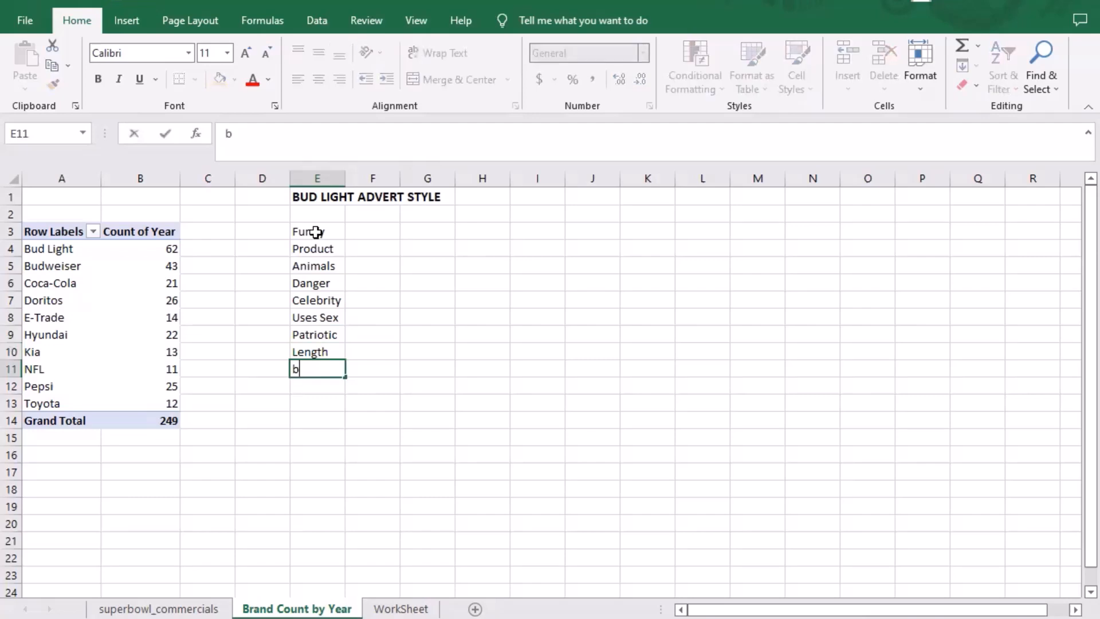
key(BackSpace)
text(Budget)
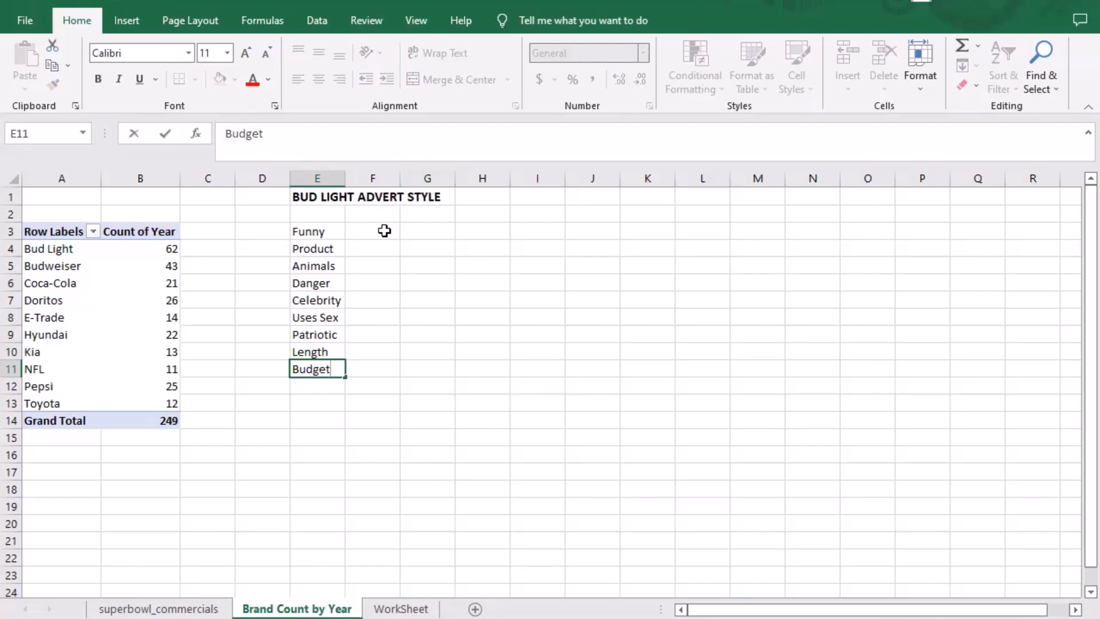
click(379, 217)
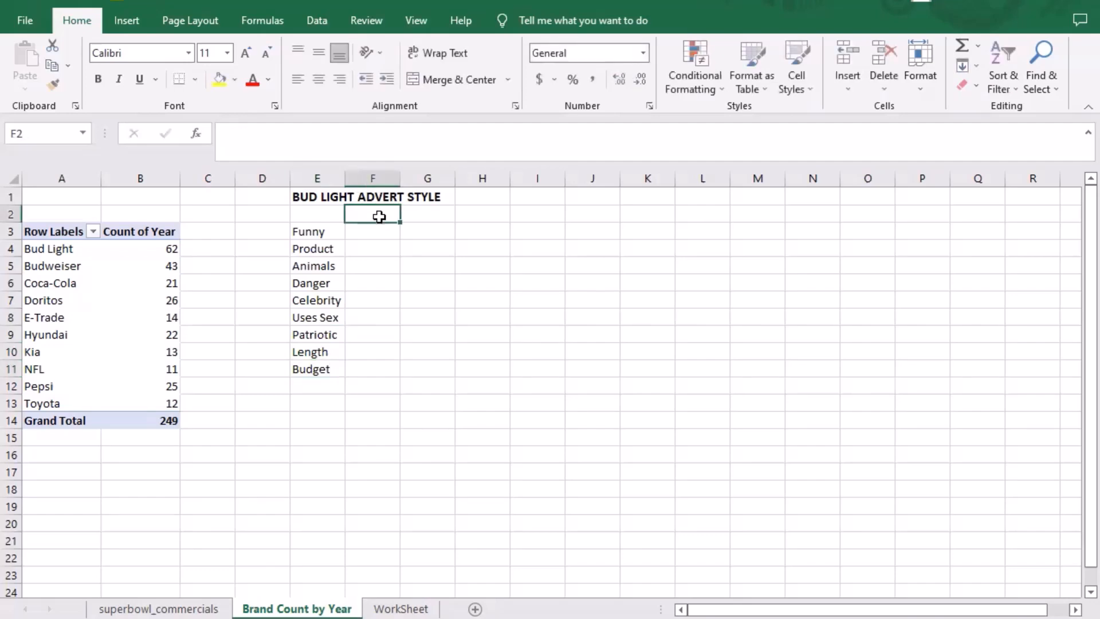
click(378, 231)
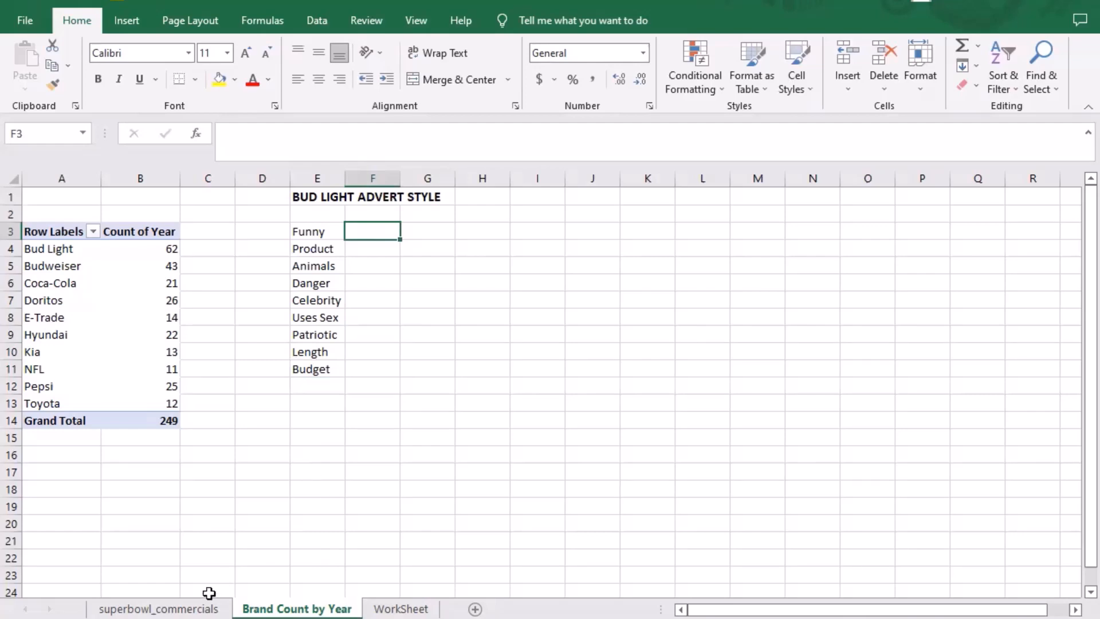
Filter the table on the WorkSheet sheet by Brand to show only Bud Light
click(400, 608)
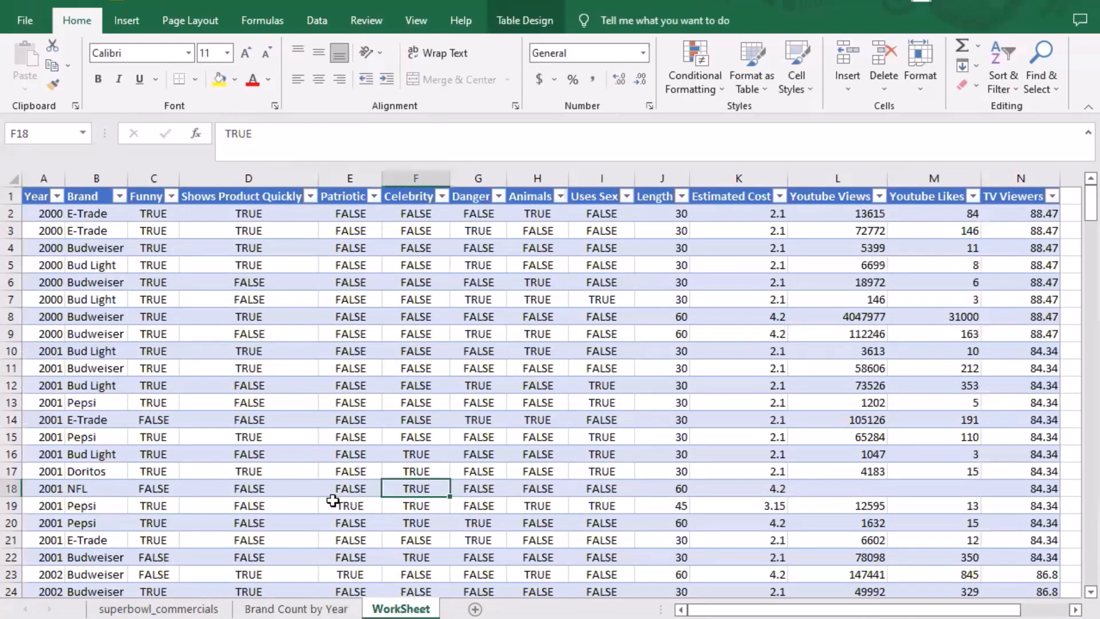
click(122, 197)
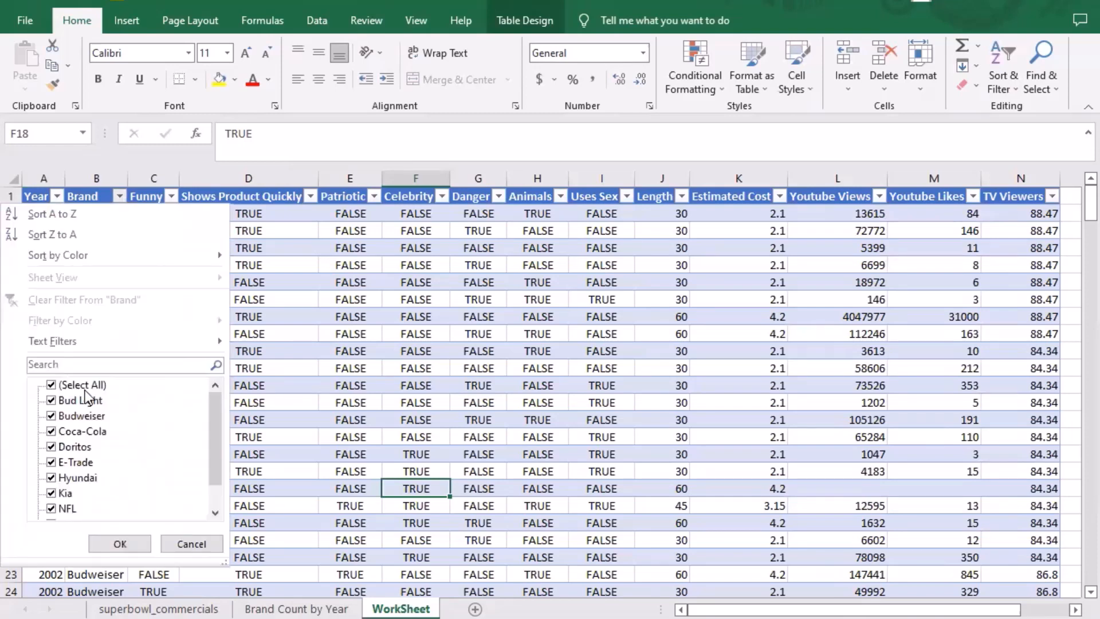
click(52, 389)
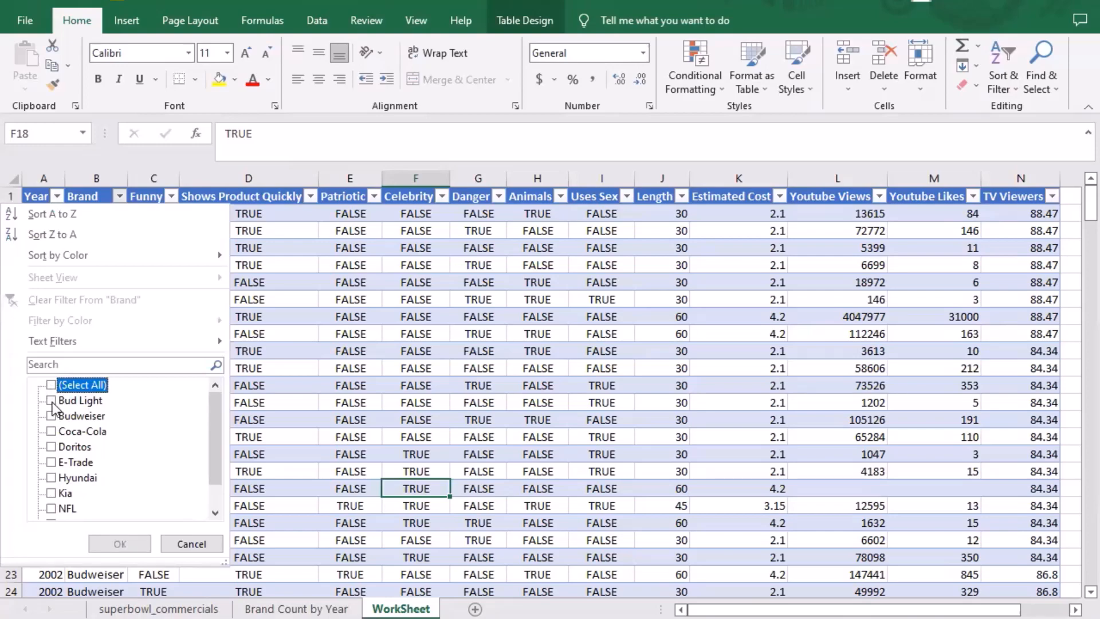
click(51, 400)
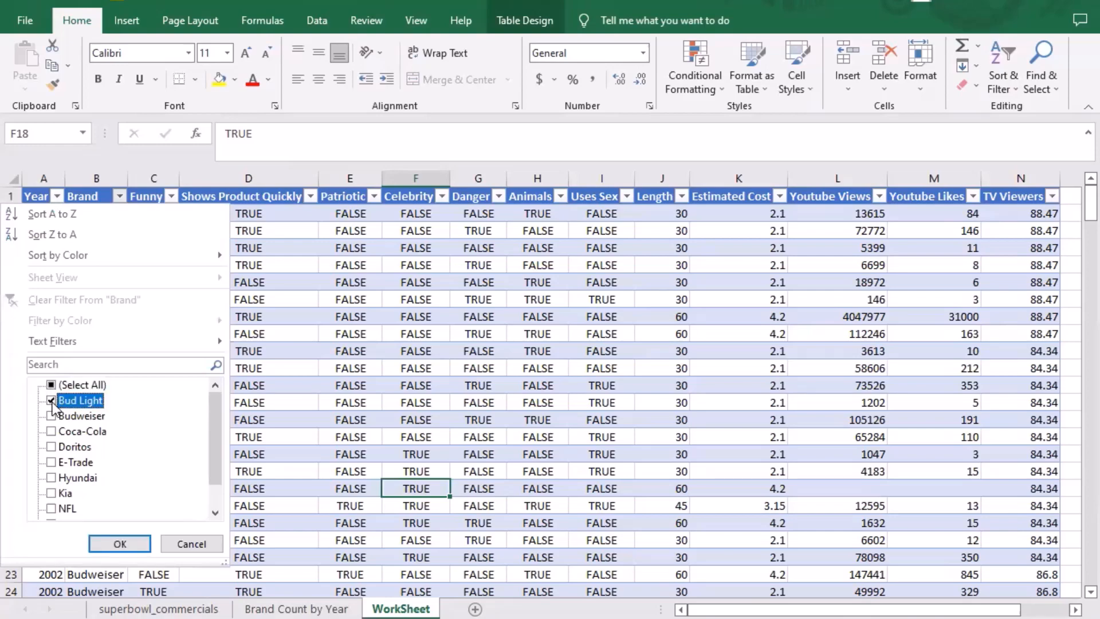
click(129, 543)
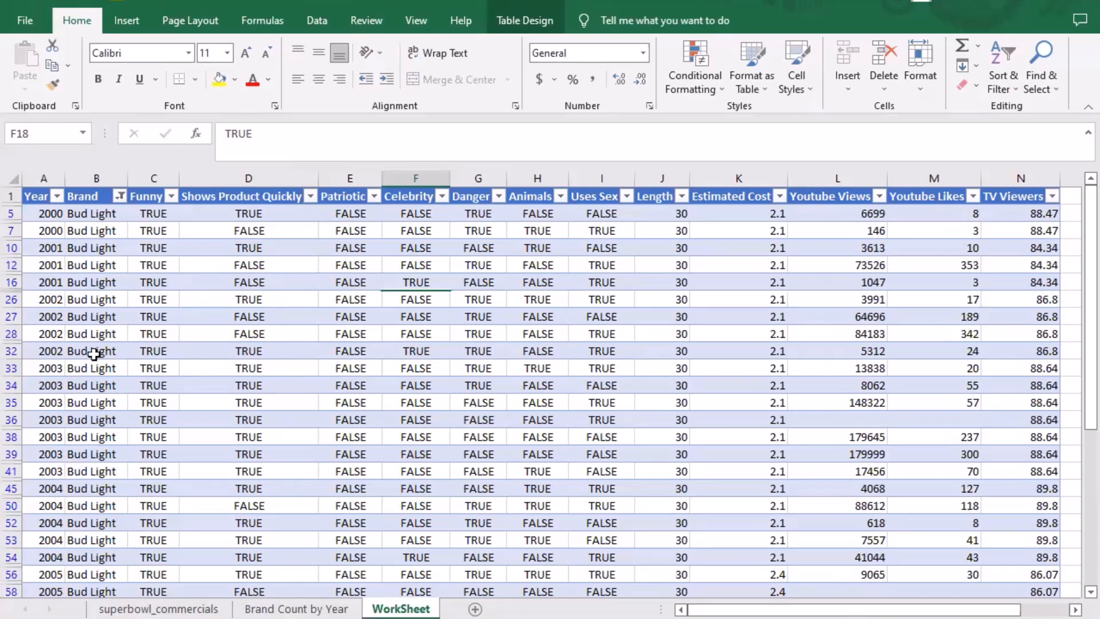
Examine the advert style columns of the filtered Bud Light rows against the label list on Brand Count by Year
click(520, 298)
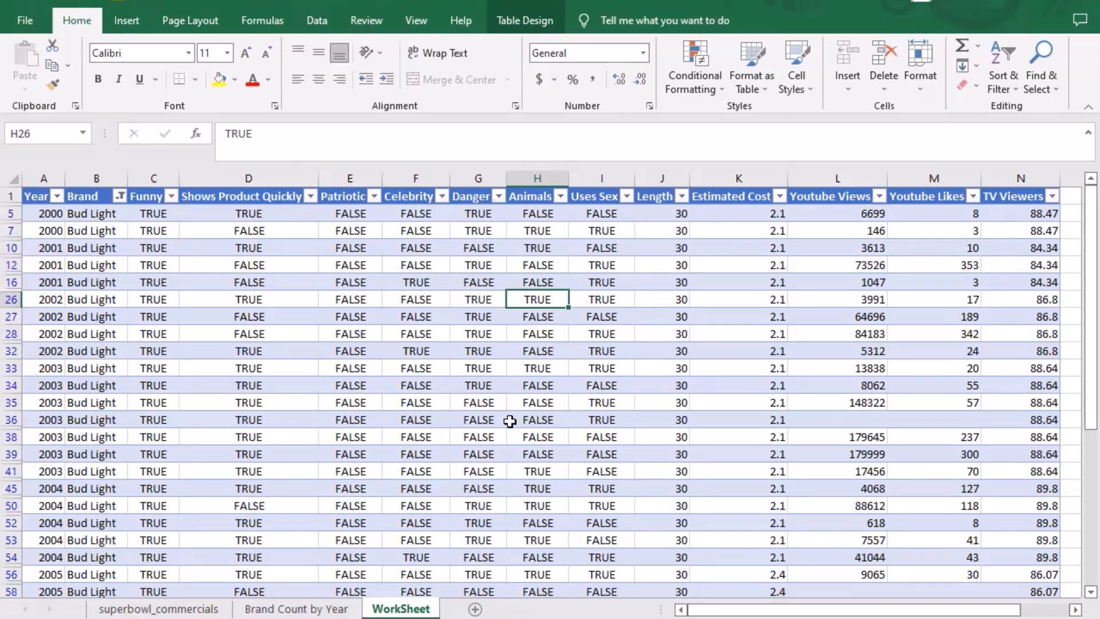
drag(238, 518, 284, 381)
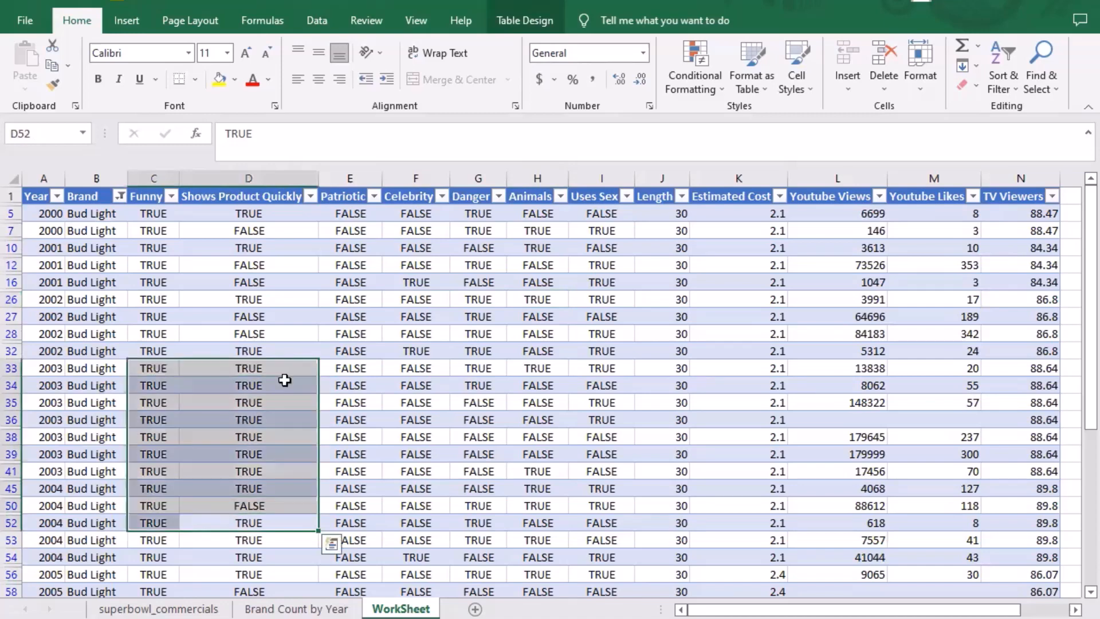
click(380, 456)
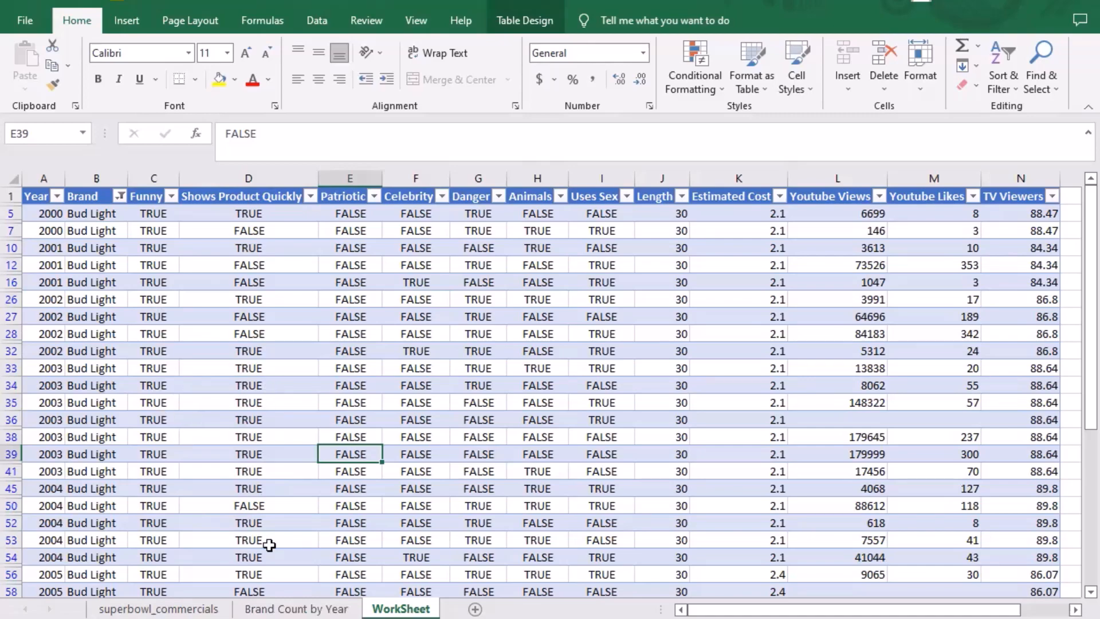
click(279, 608)
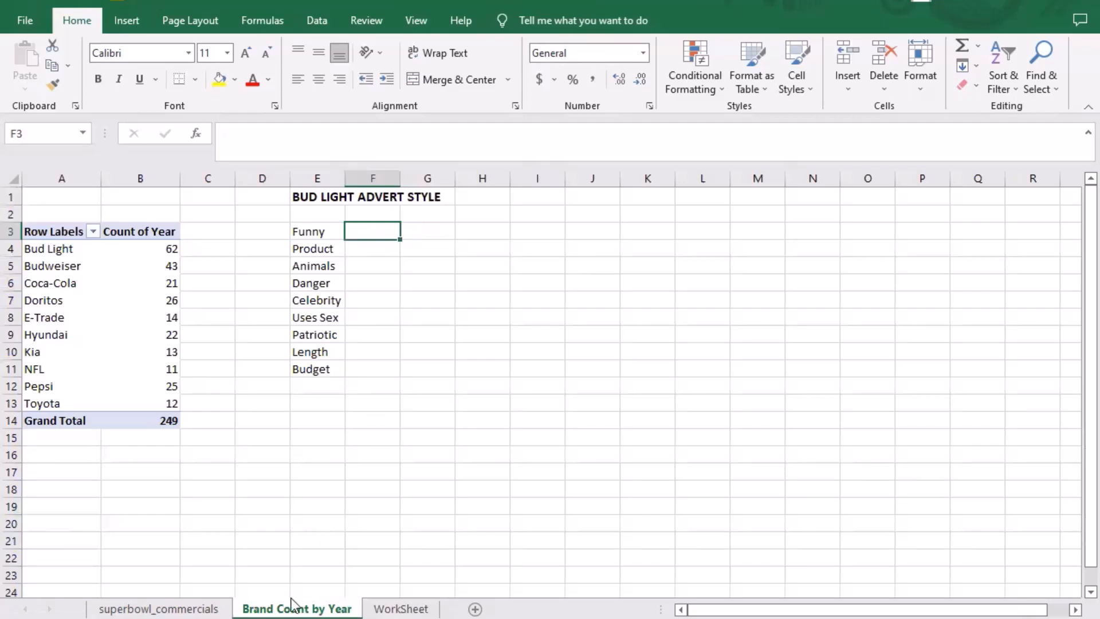
click(399, 609)
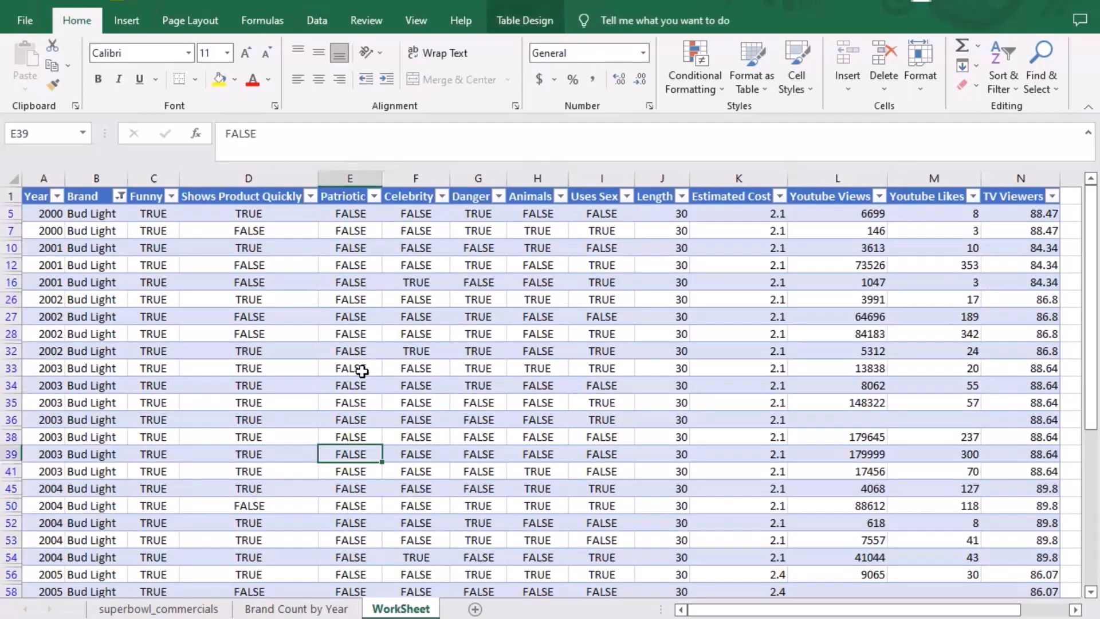
Start a COUNTIFS formula in F3 beside Funny on Brand Count by Year, using WorkSheet!C5:C250 as the criteria range
click(279, 608)
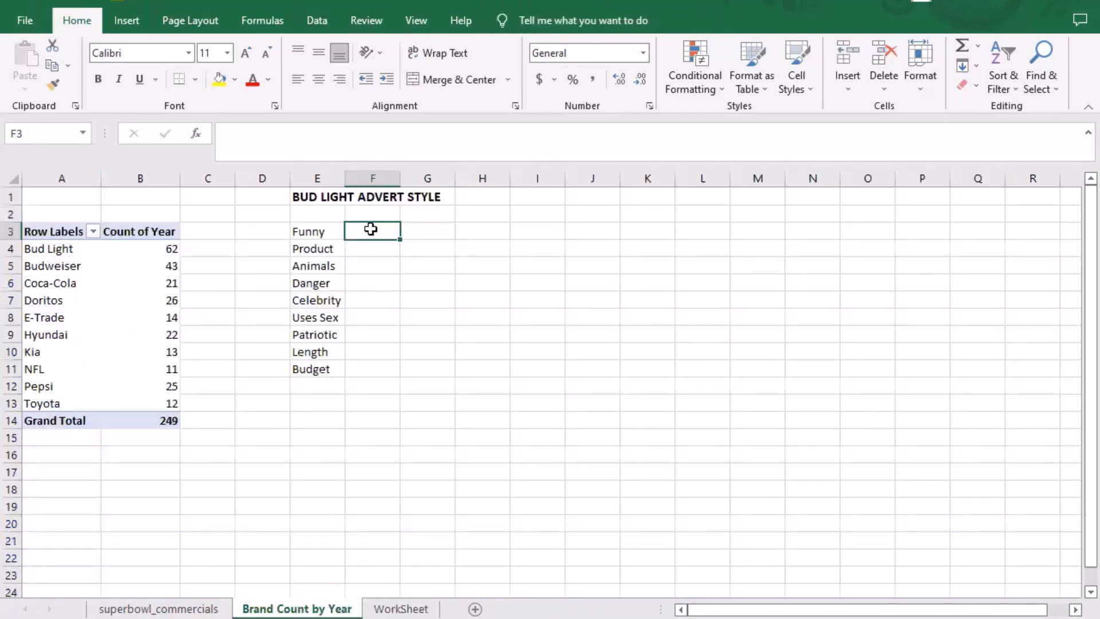
text(=)
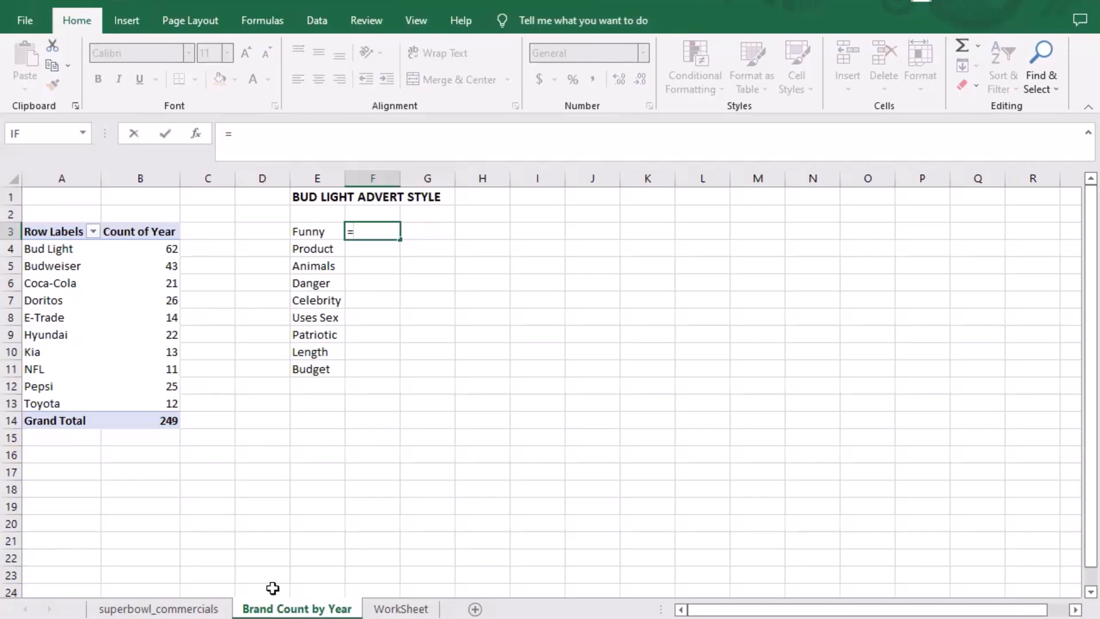
text(c)
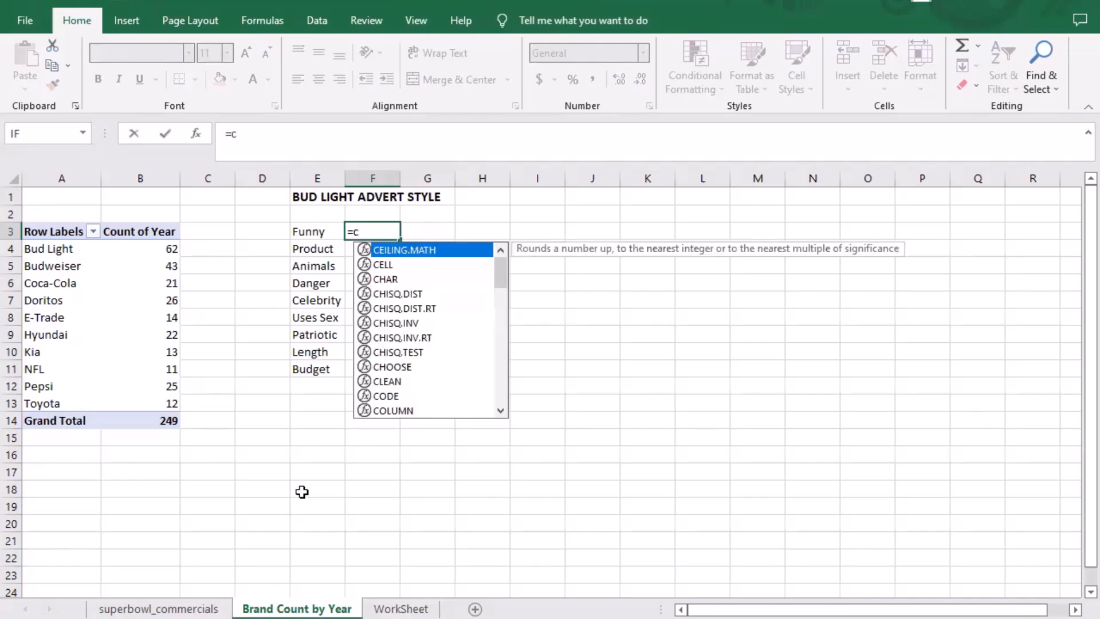
text(ount)
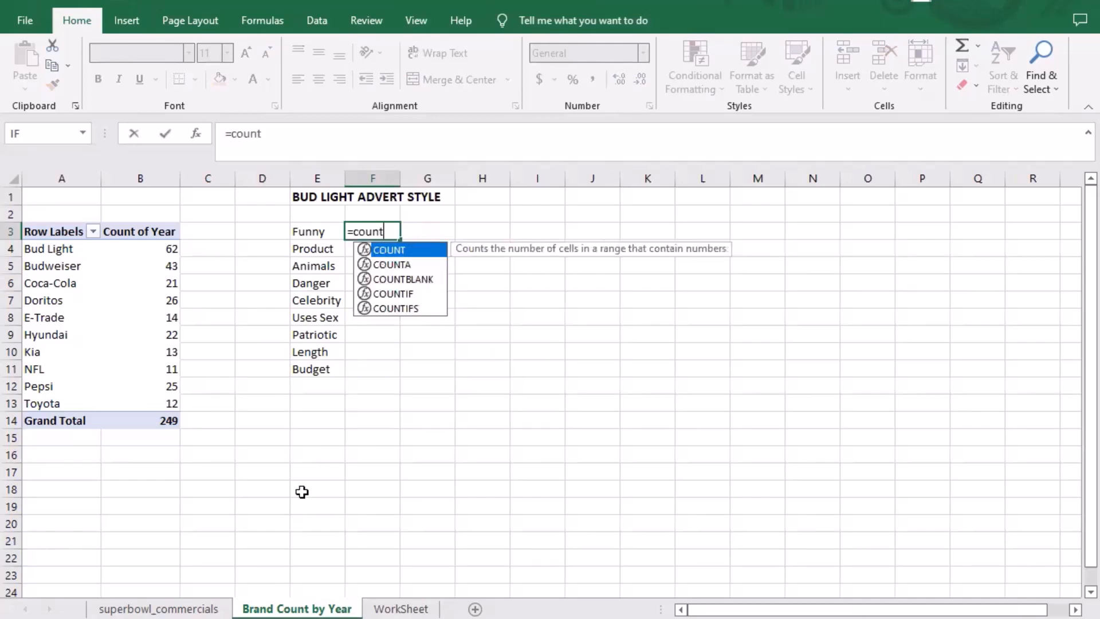
text(if)
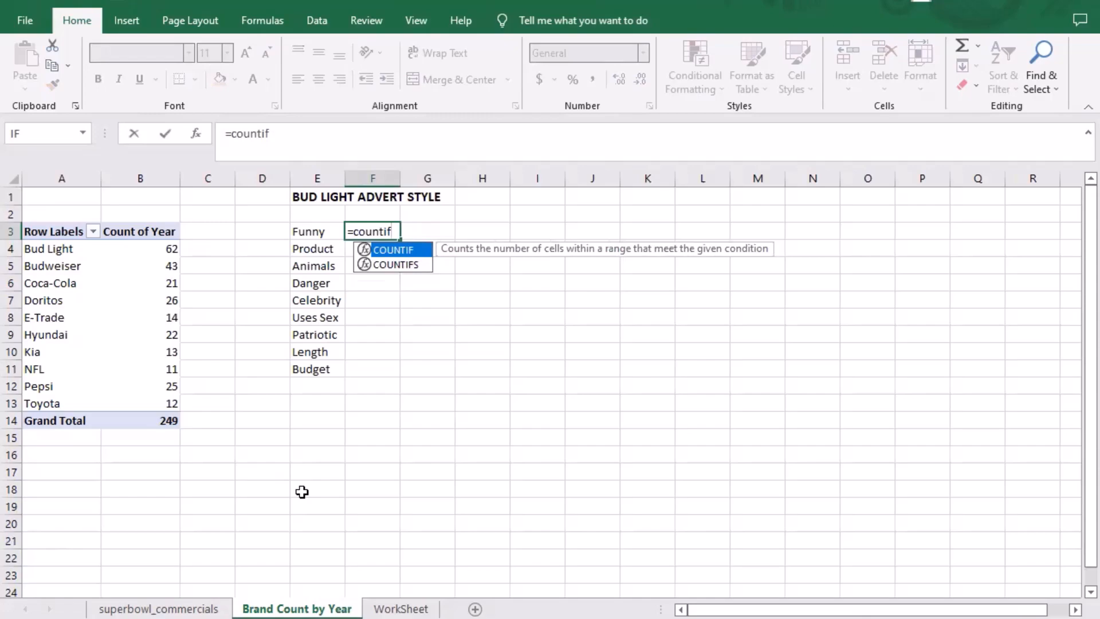
key(Down)
key(Tab)
click(202, 609)
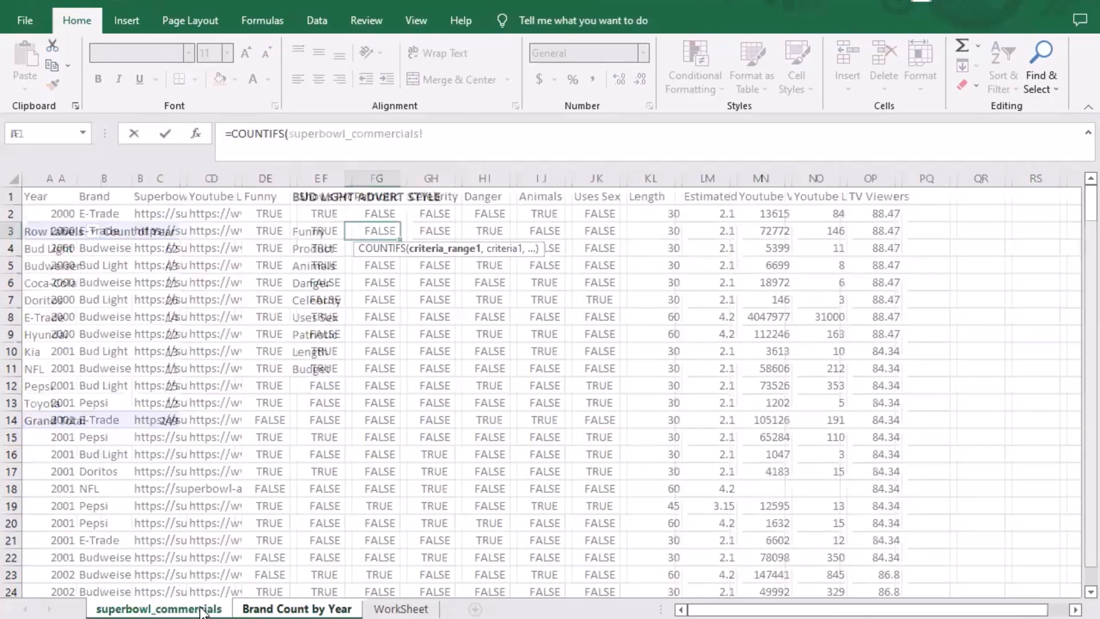
click(371, 610)
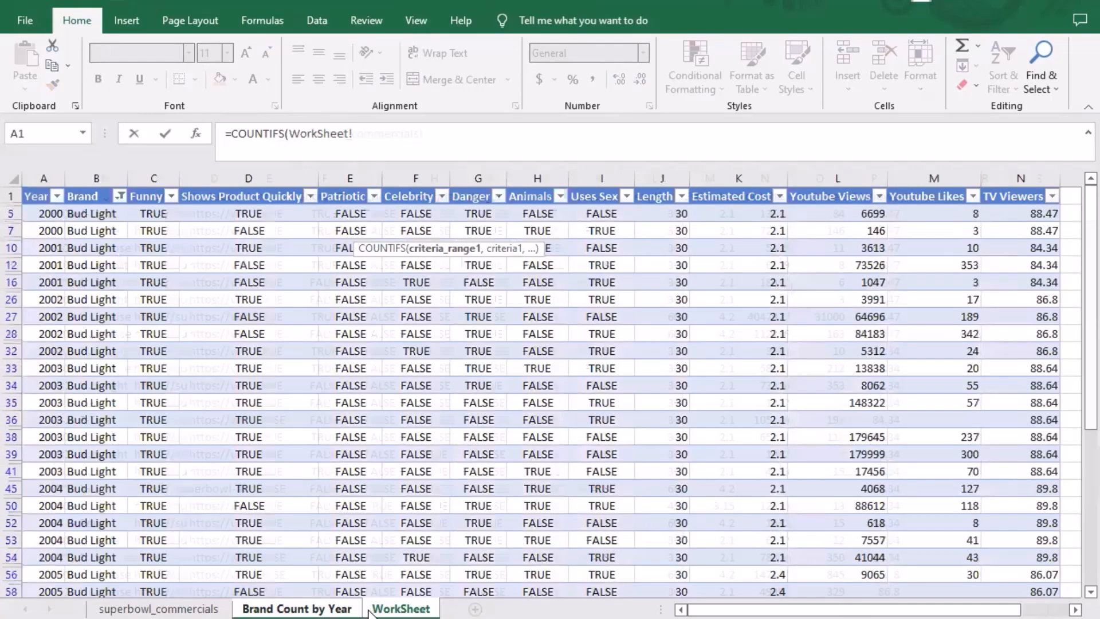
click(159, 216)
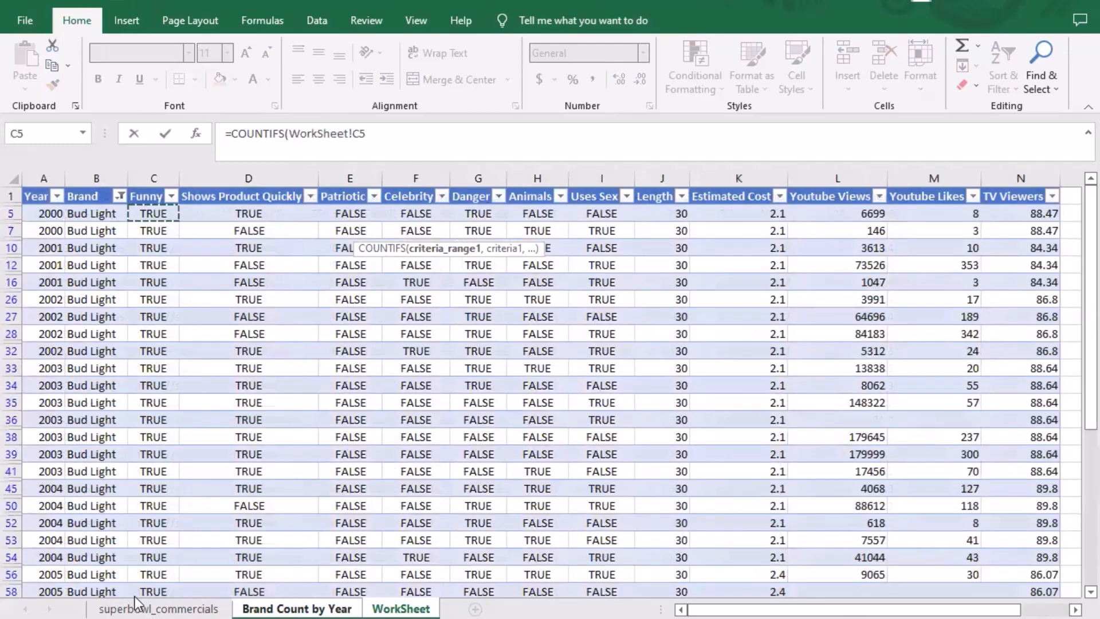
key(ctrl+shift+Down)
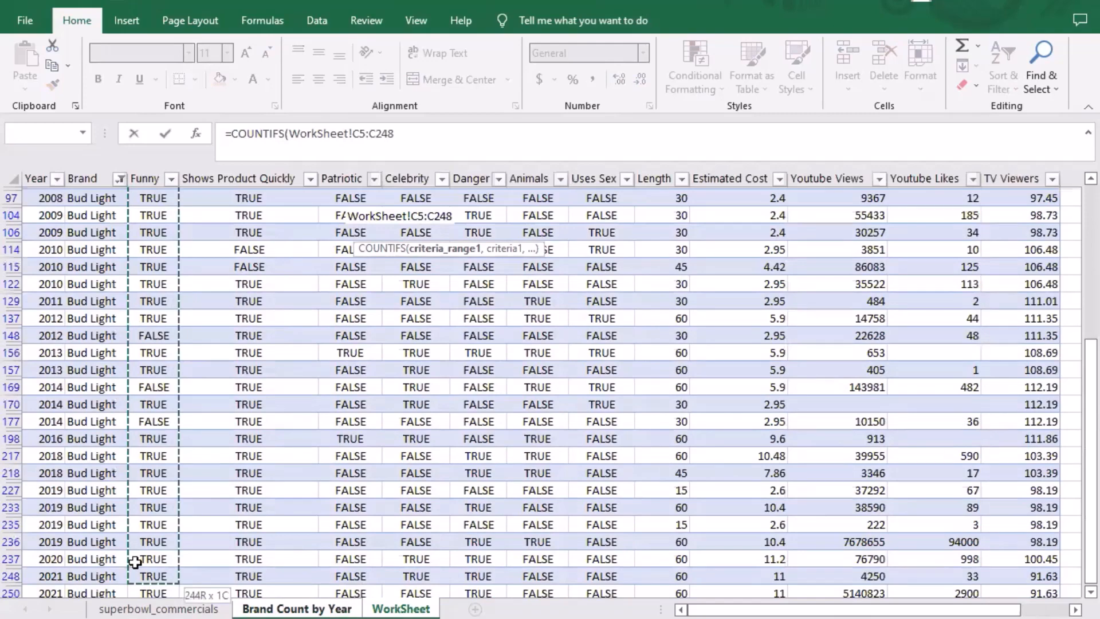
key(ctrl+shift+Down)
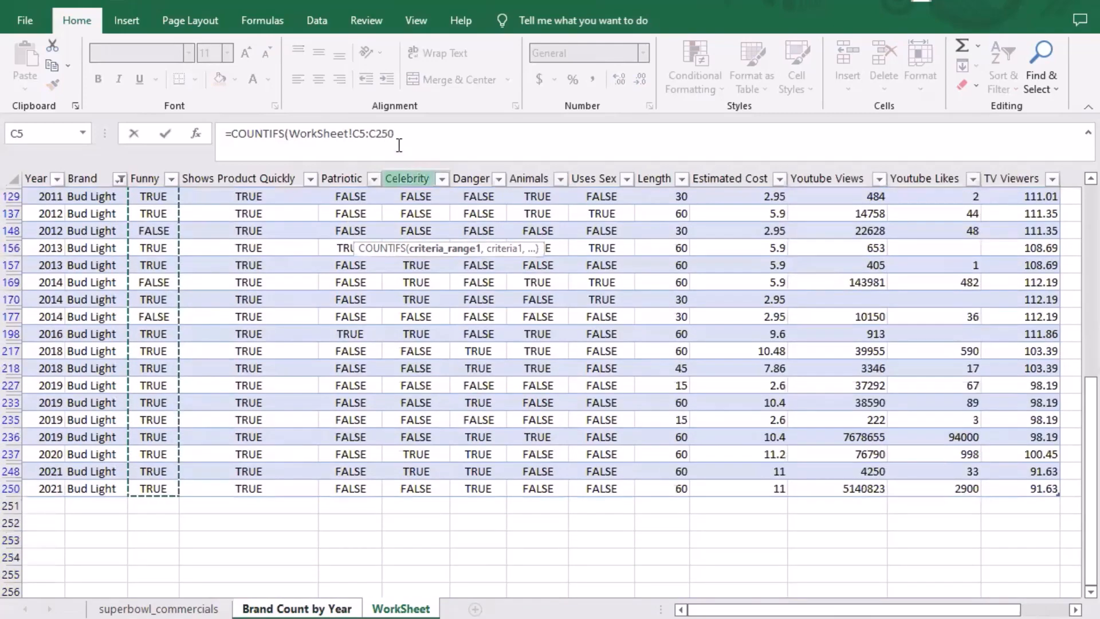
Complete the Funny formula in F3 with the criterion "TRUE" and enter it
click(403, 128)
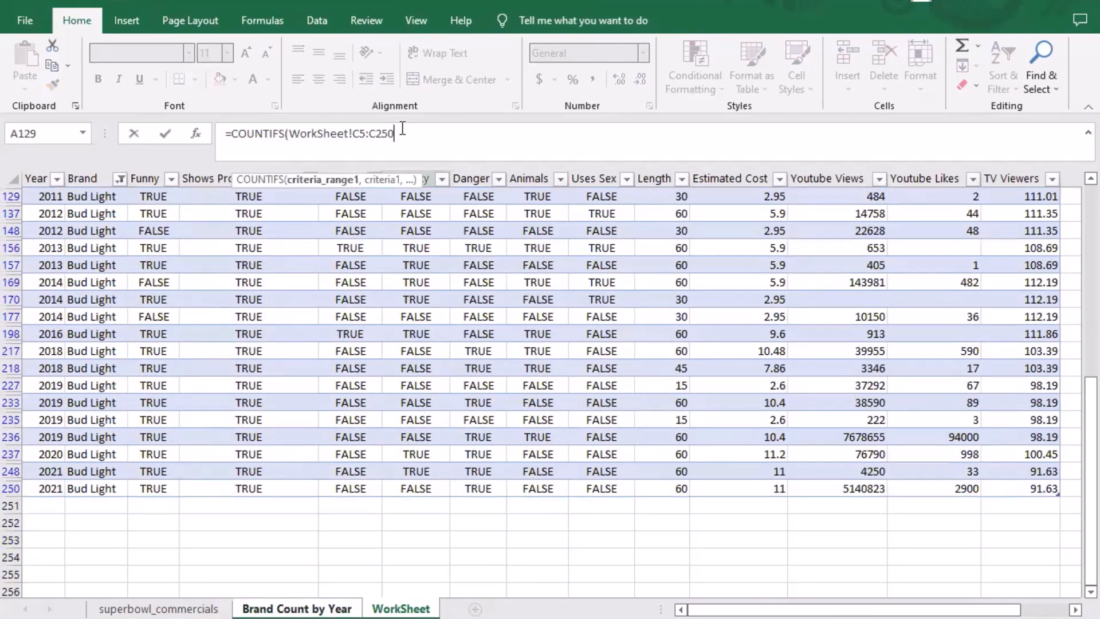
text(,")
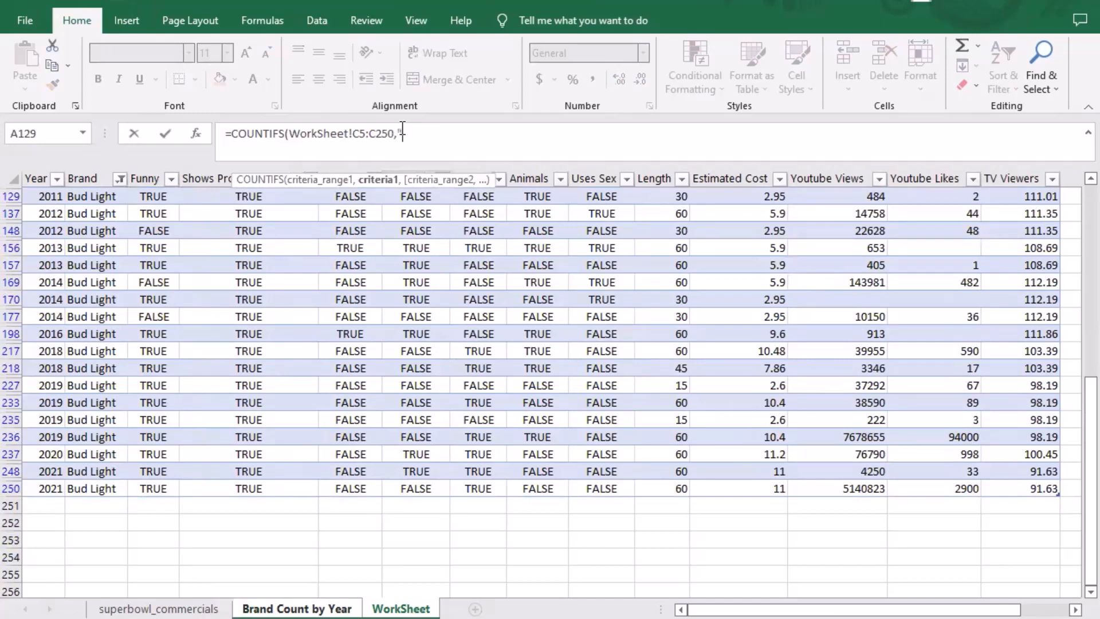
text(TRUE"))
key(Return)
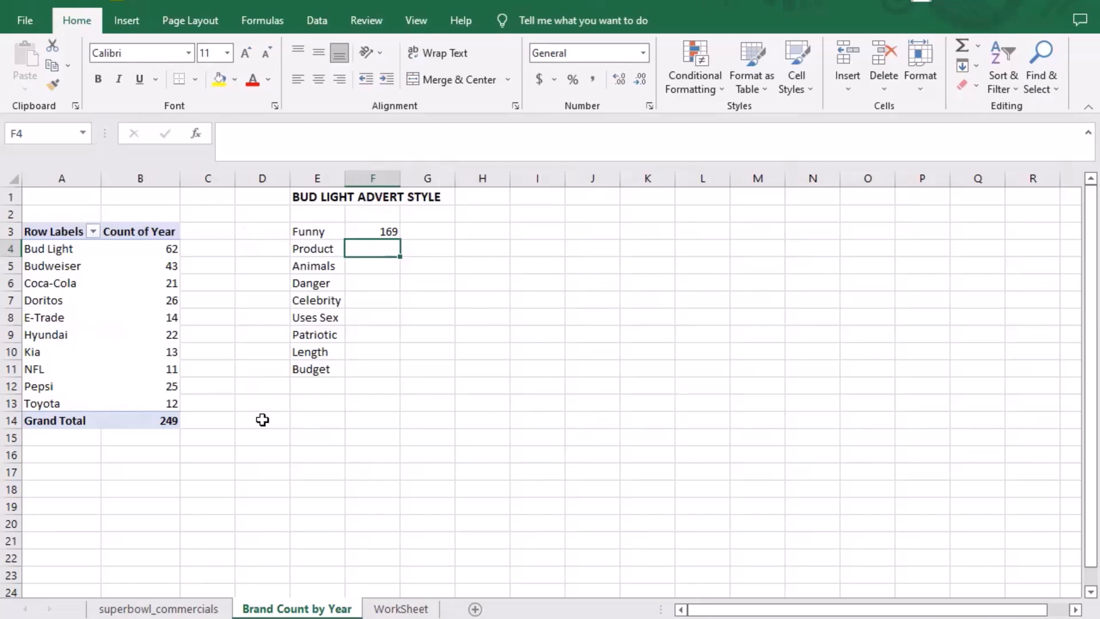
Count the Product adverts in F4 with =COUNTIFS(WorkSheet!D5:D250,"TRUE")
click(366, 609)
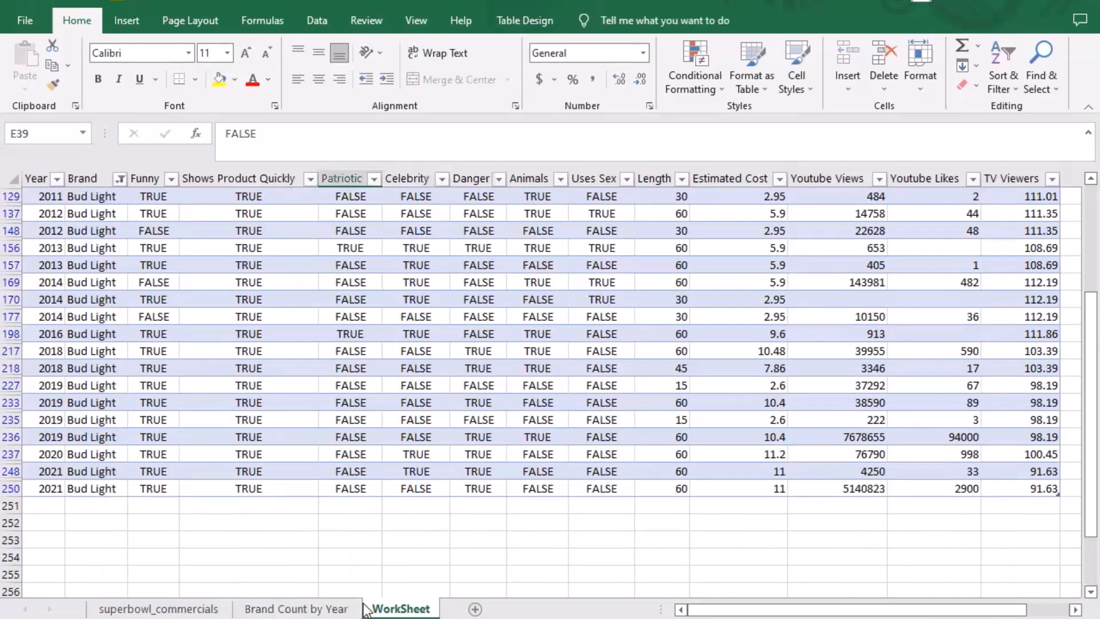
click(324, 609)
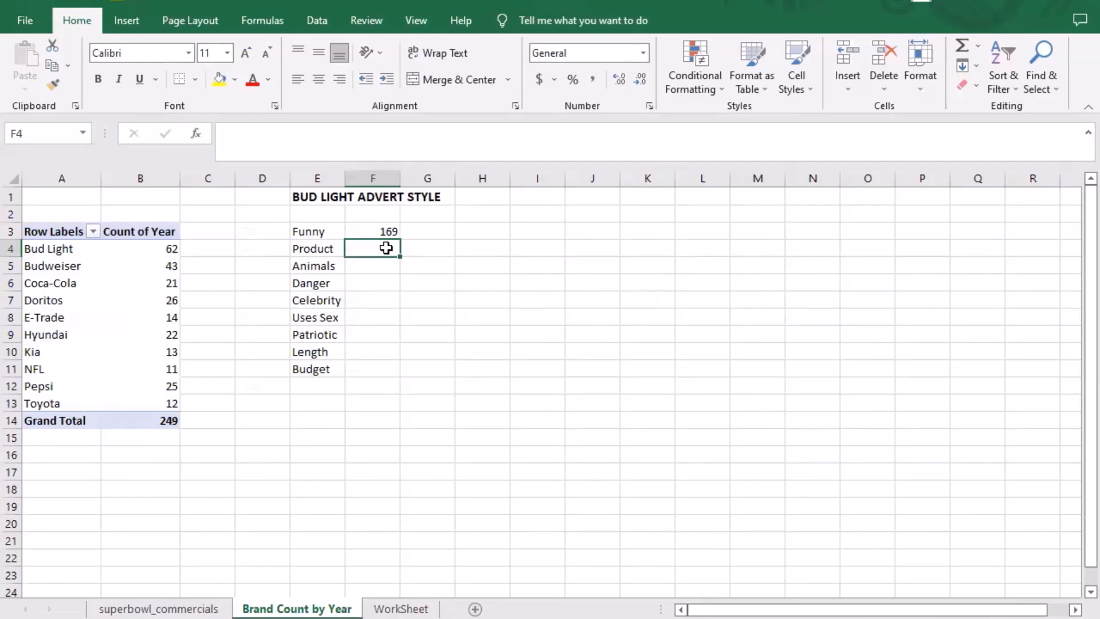
text(=)
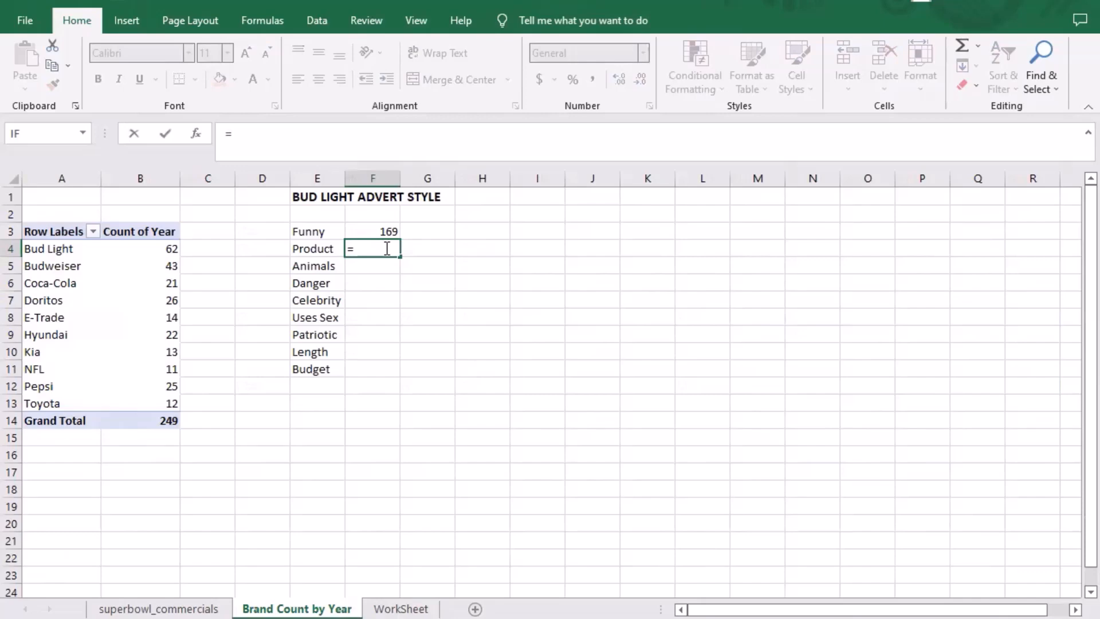
text(Countif)
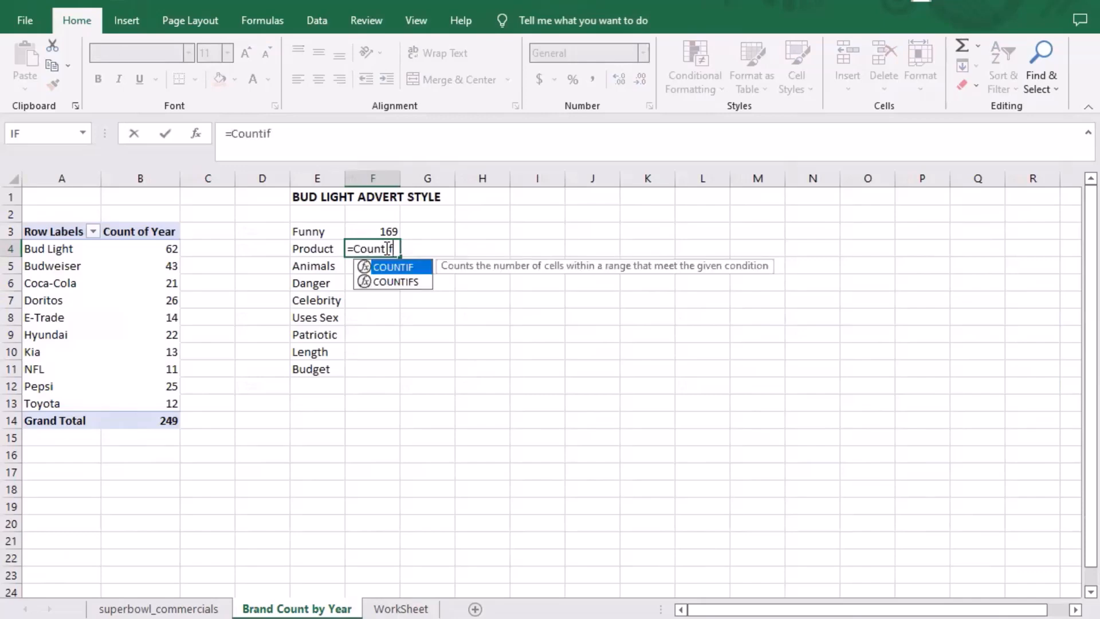
double_click(373, 281)
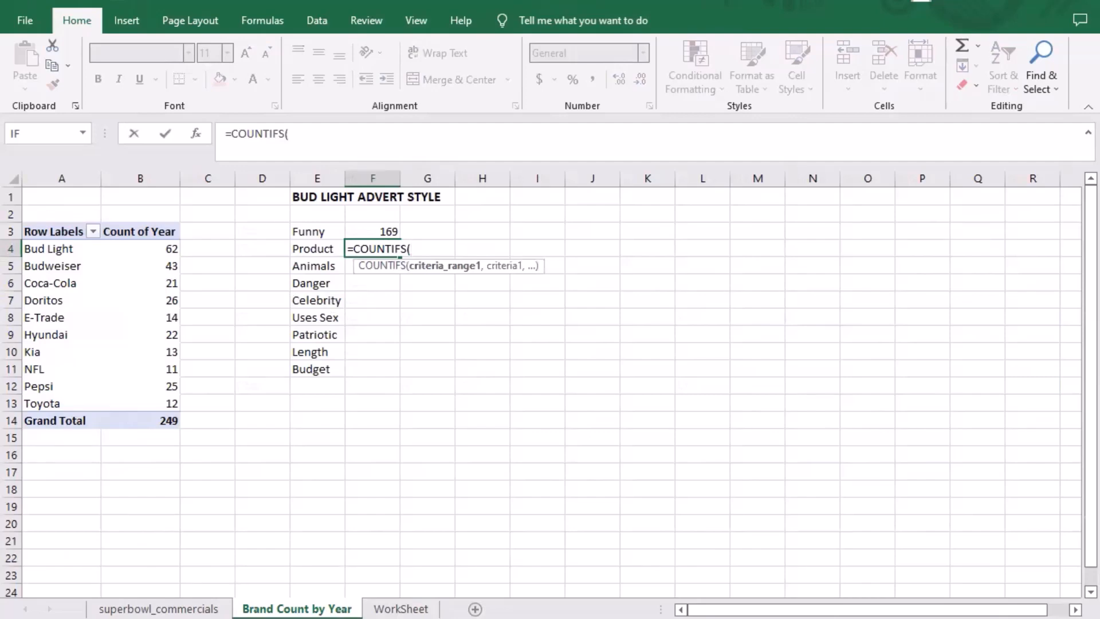
click(401, 608)
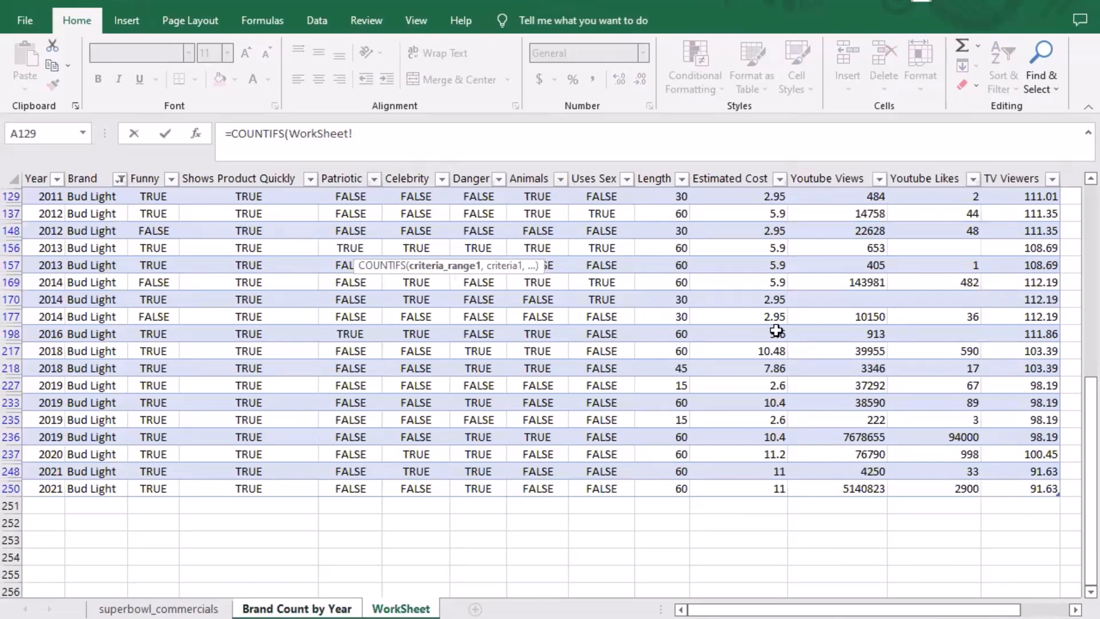
drag(1076, 378, 1076, 192)
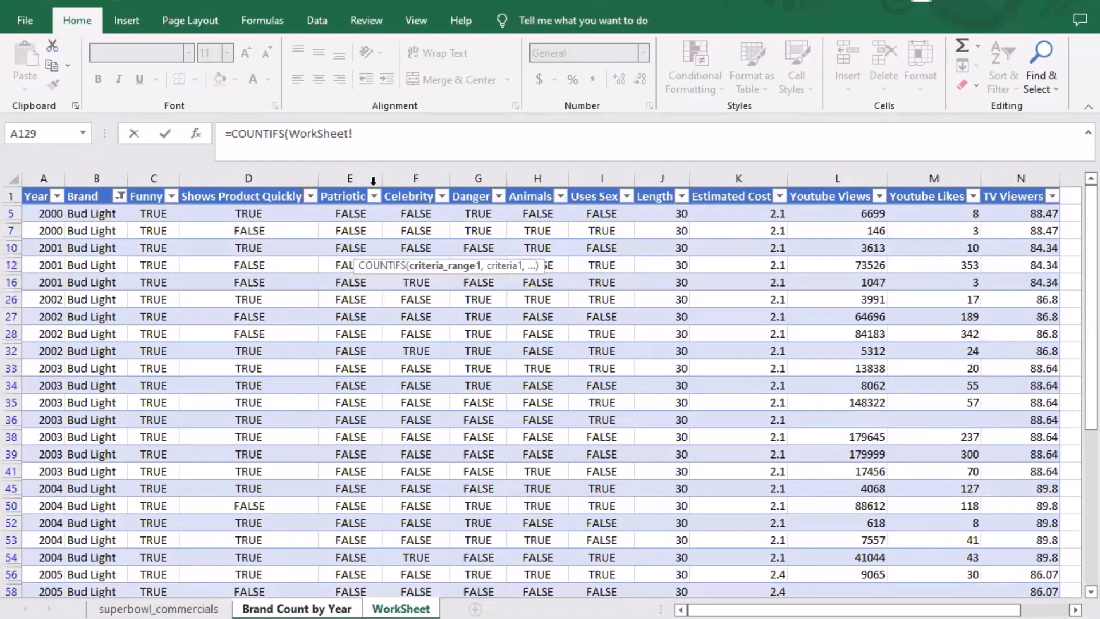
click(239, 215)
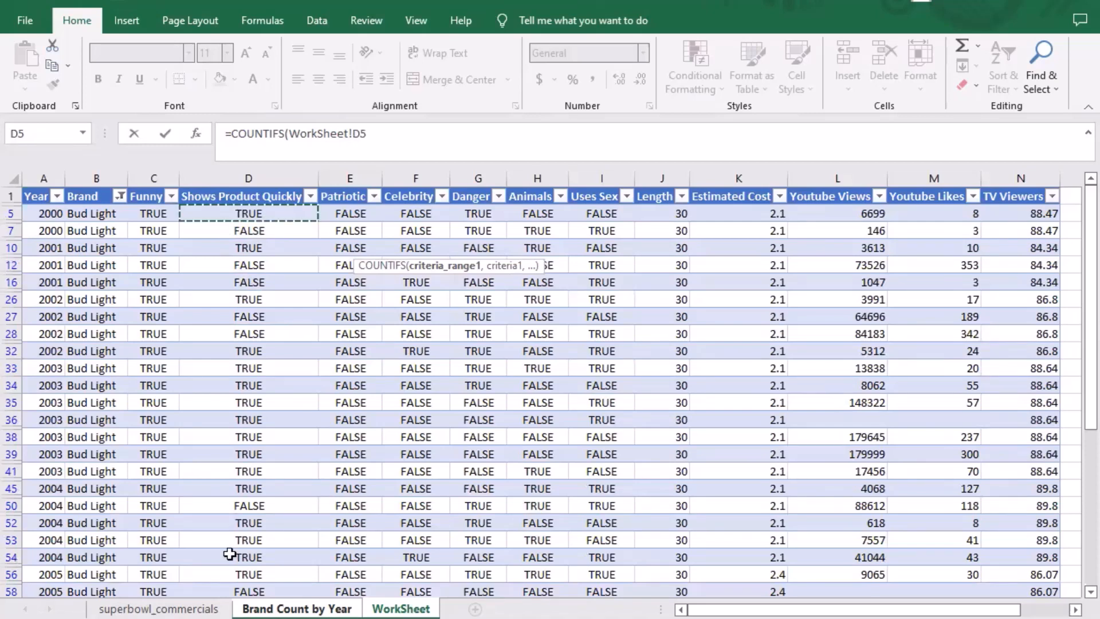
key(ctrl+shift+Down)
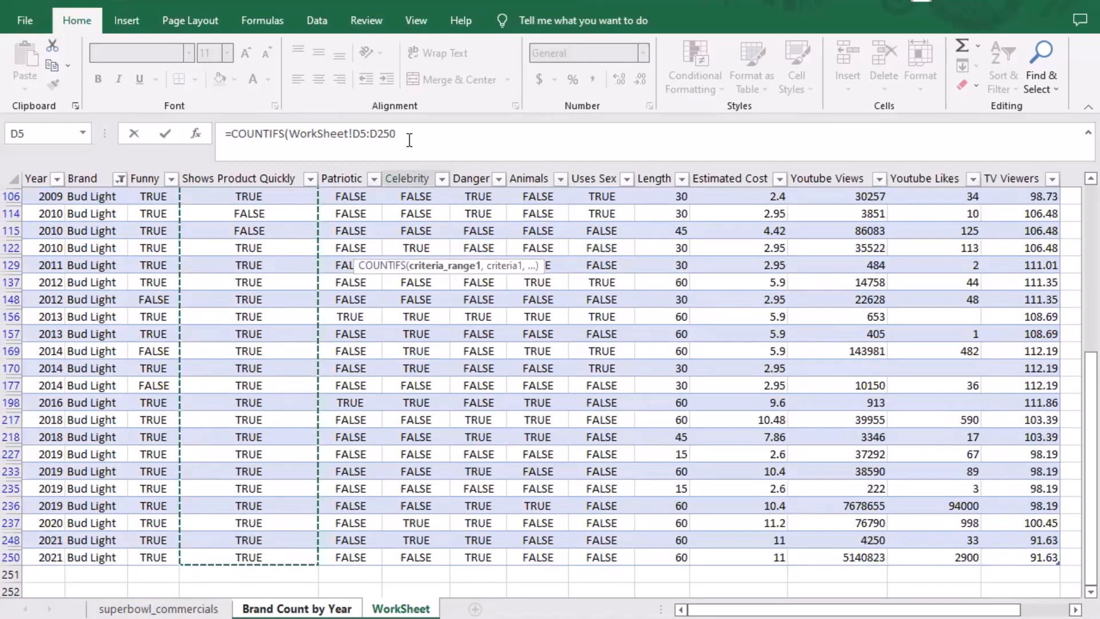
text(,)
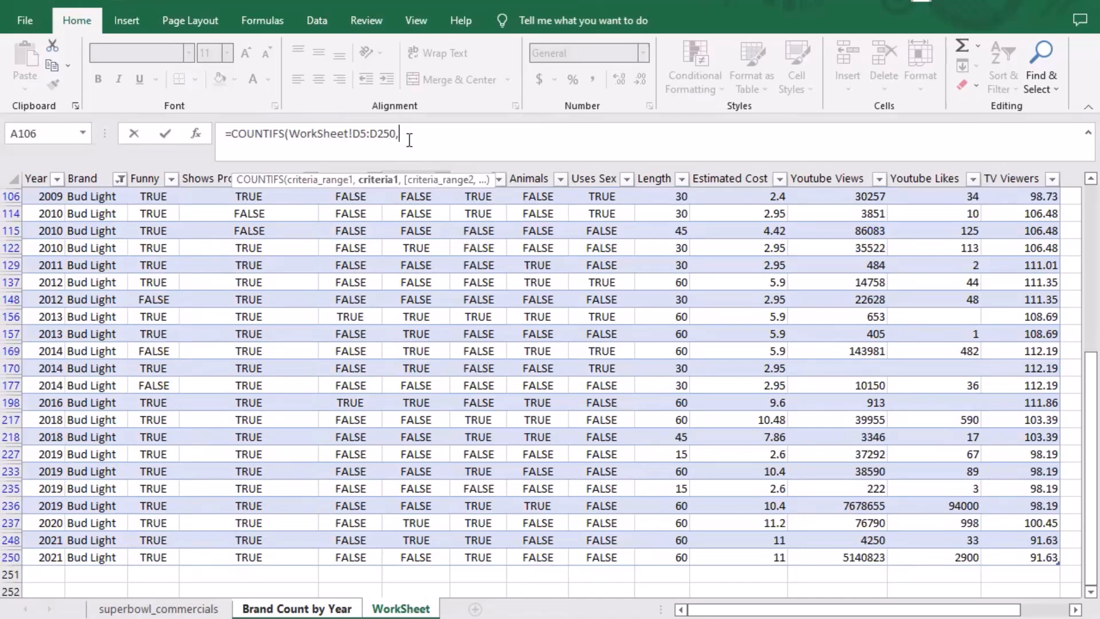
text("TRUE")
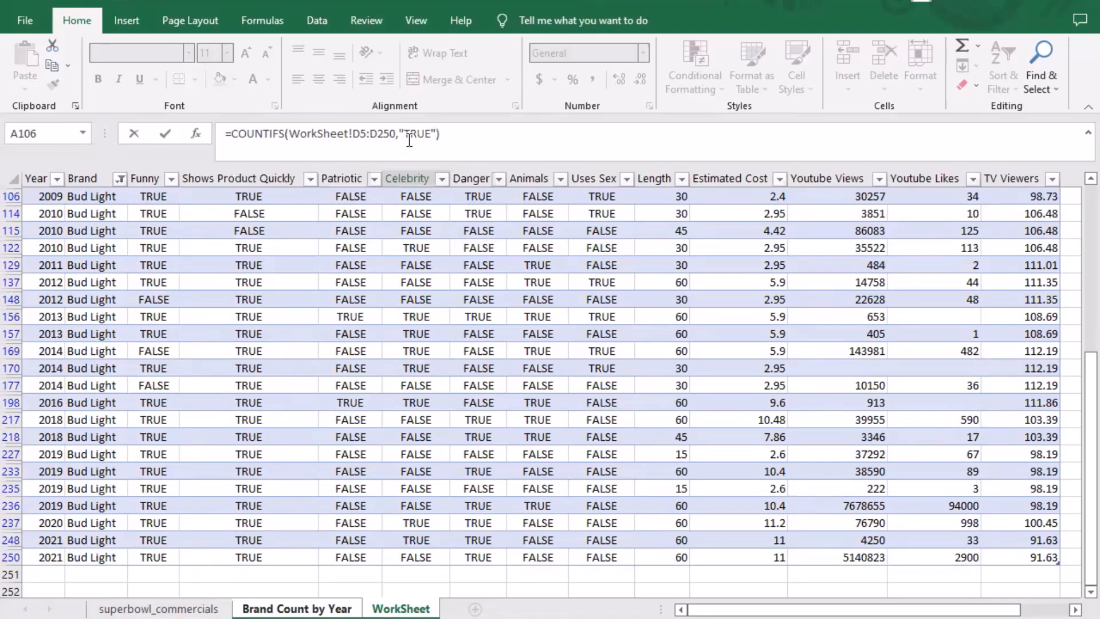
key(Return)
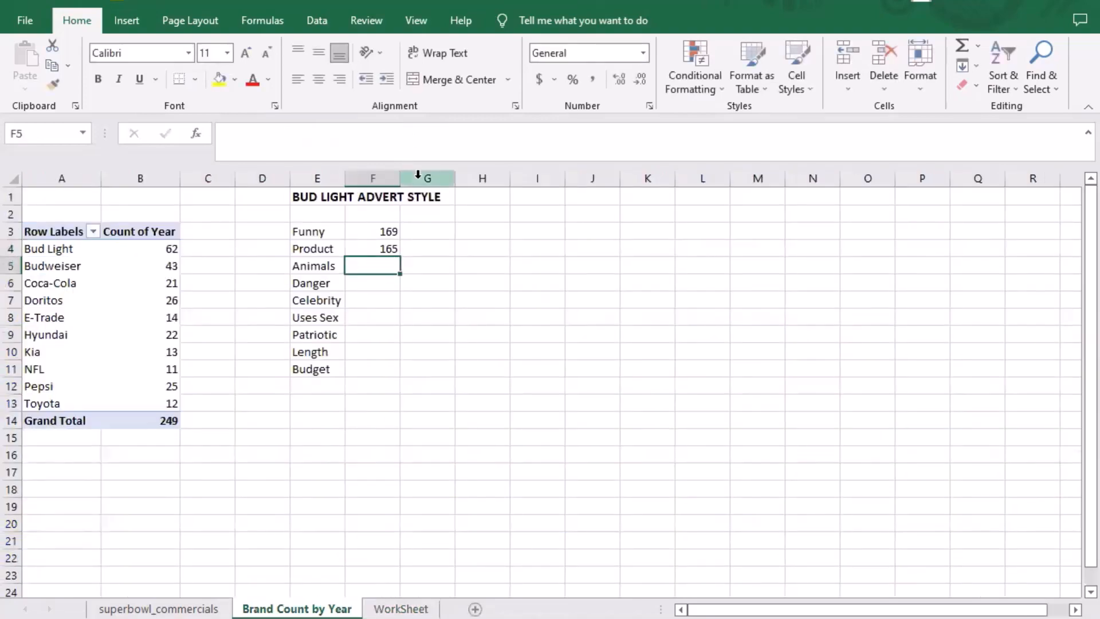
Try filling the Product formula from F4 down into the Animals cell F5
click(389, 246)
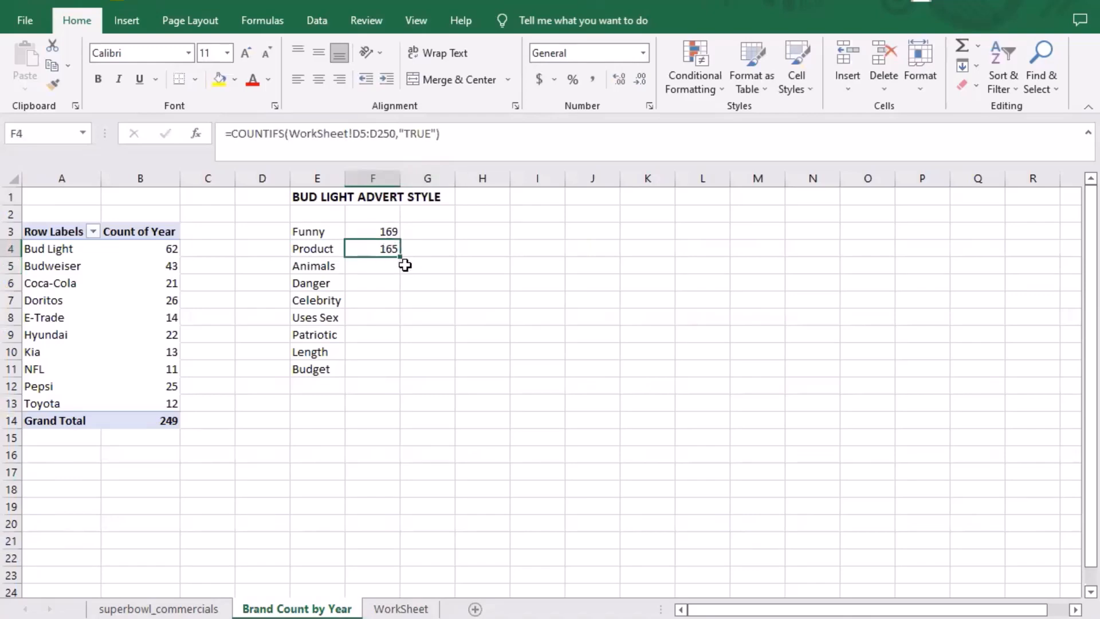
drag(400, 256, 398, 282)
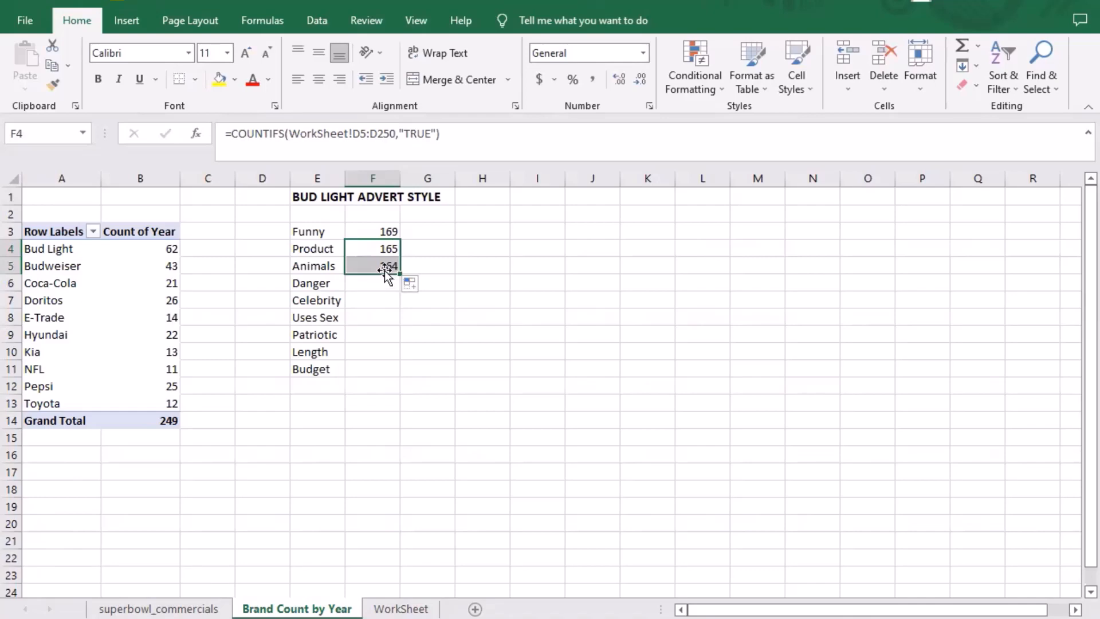
click(385, 266)
Enter =COUNTIFS(WorkSheet!E5:E250,"TRUE") in F5 beside Animals on Brand Count by Year
text(=)
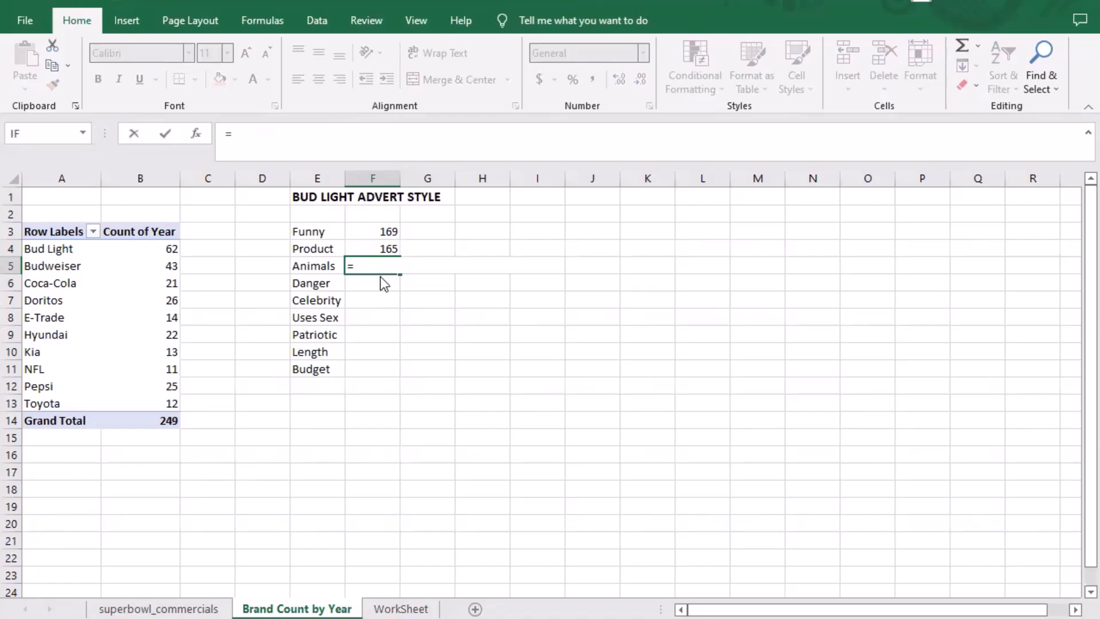
text(COUNTIF)
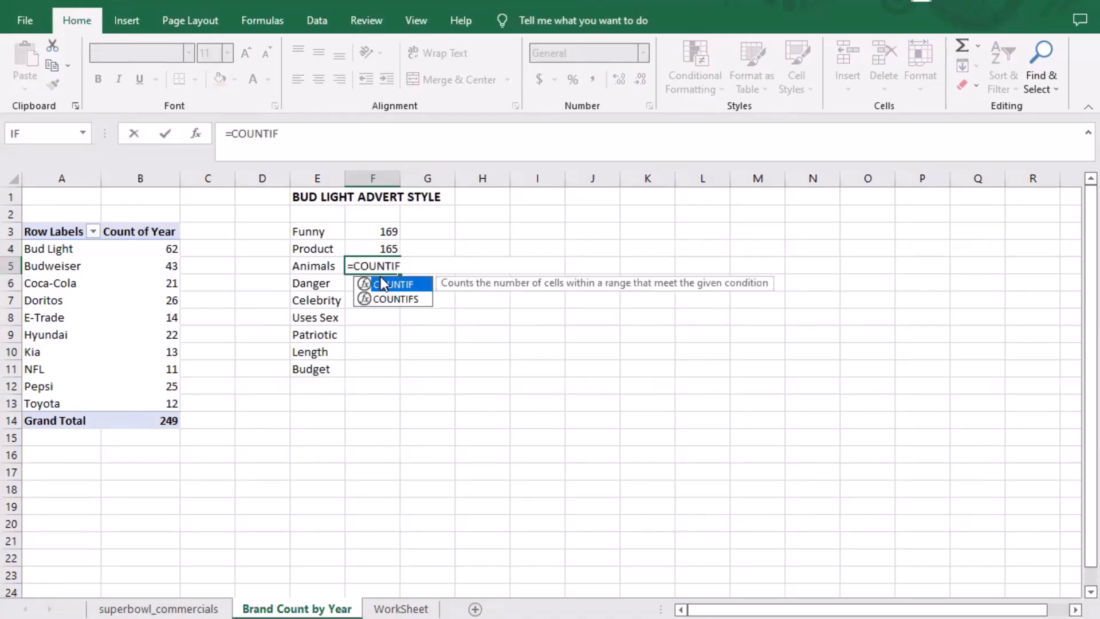
text(S()
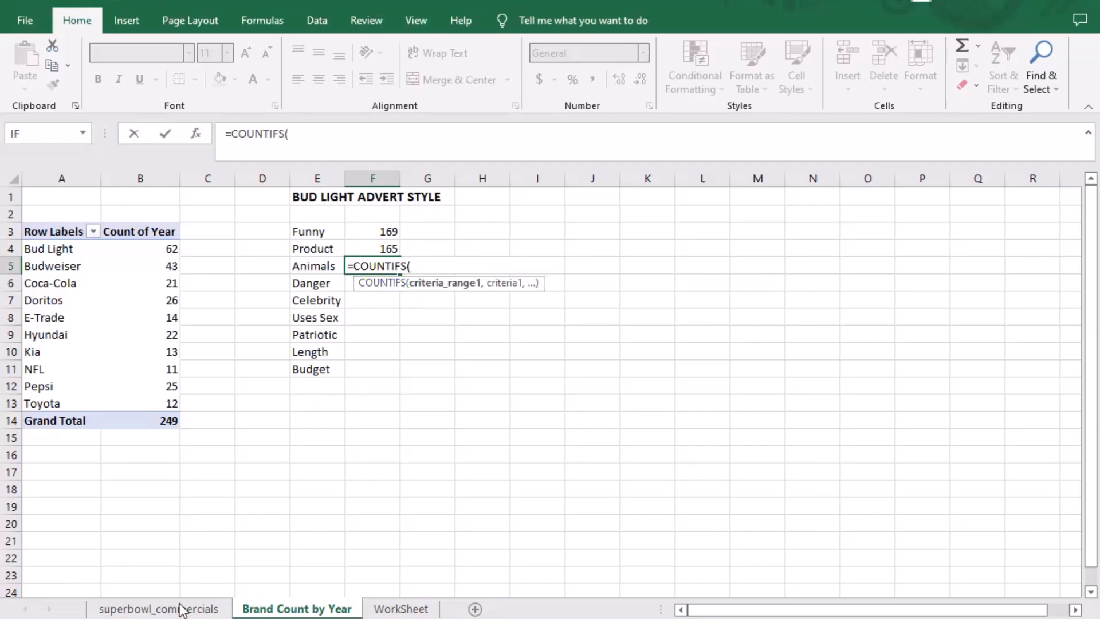
click(380, 609)
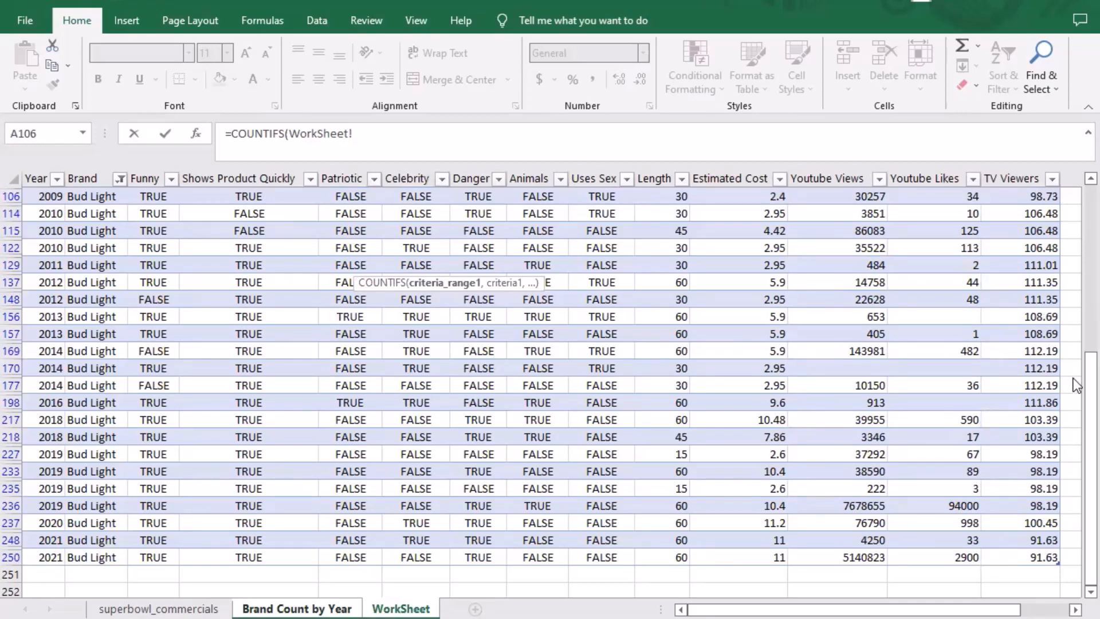
drag(1083, 381, 1082, 139)
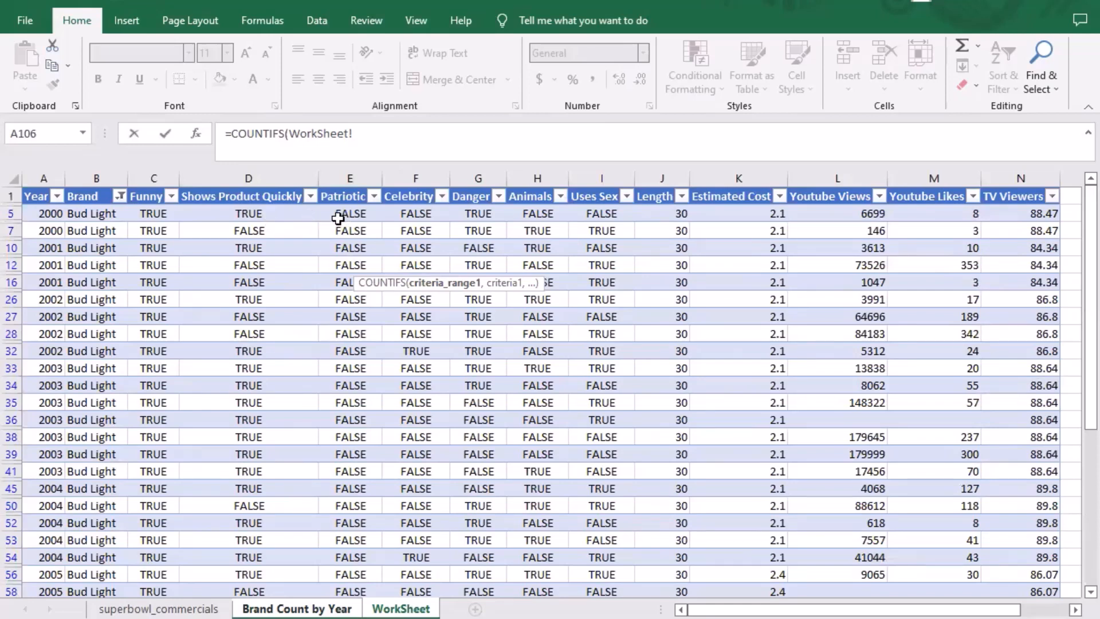
click(344, 216)
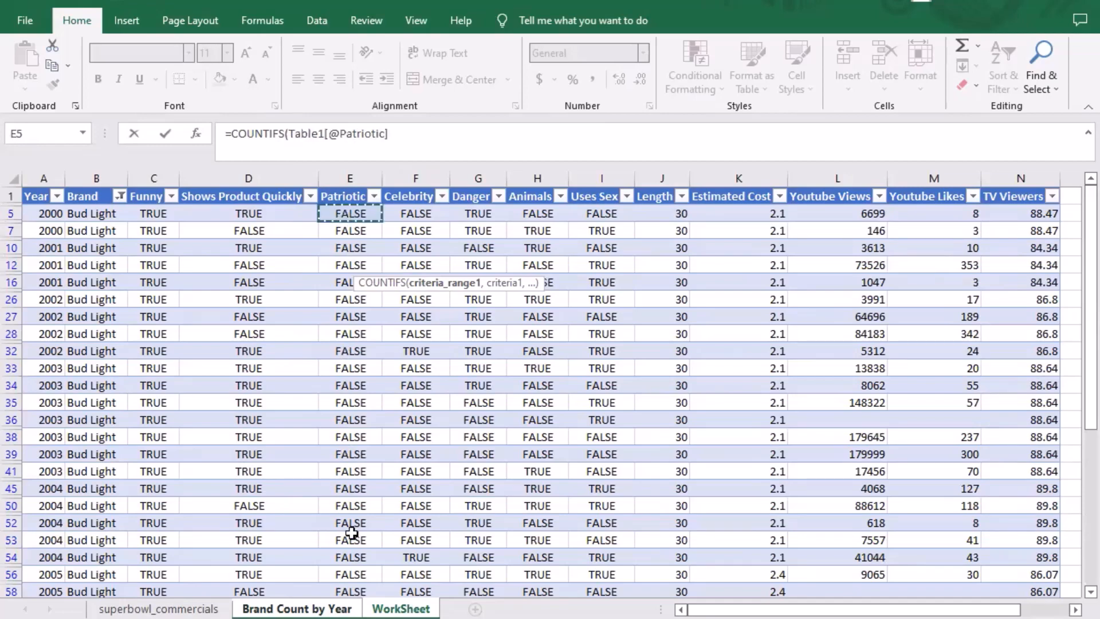
drag(351, 533, 350, 558)
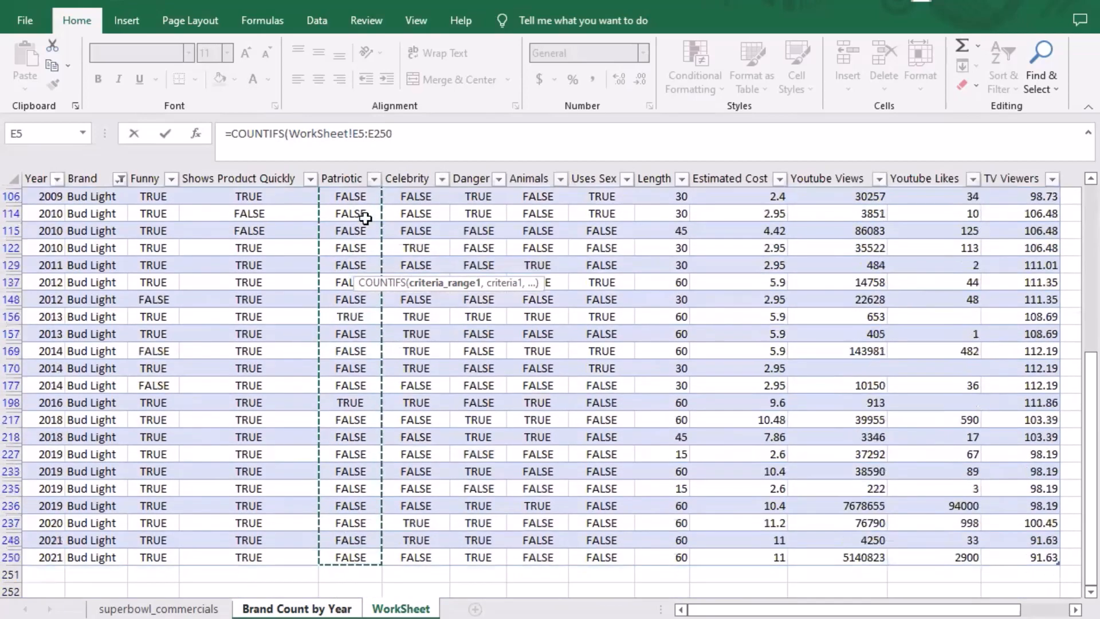
click(401, 132)
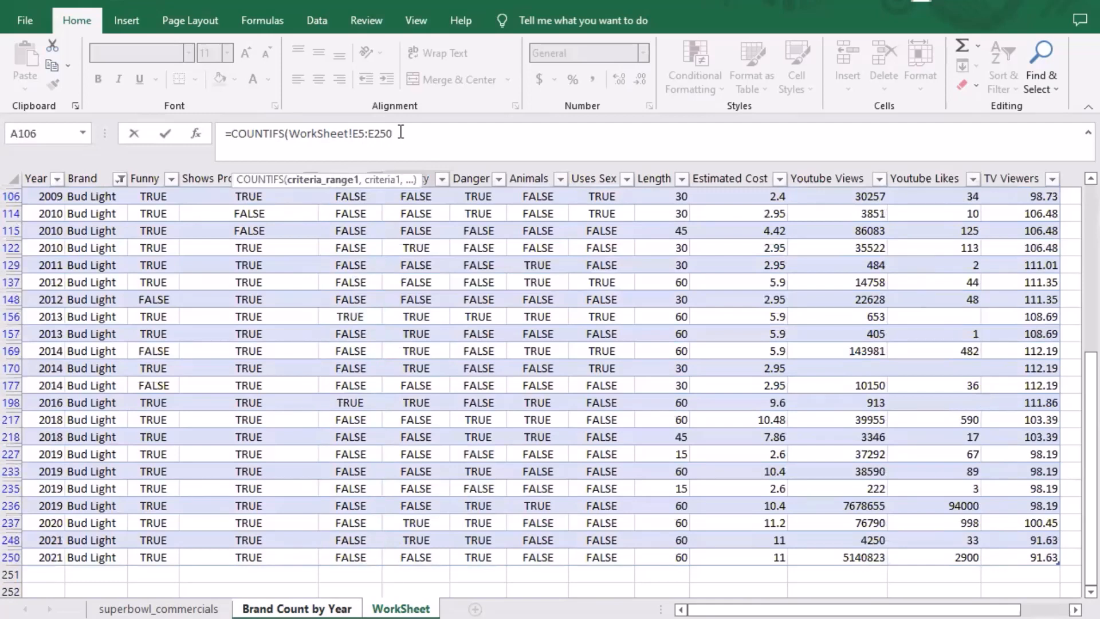
text(,)
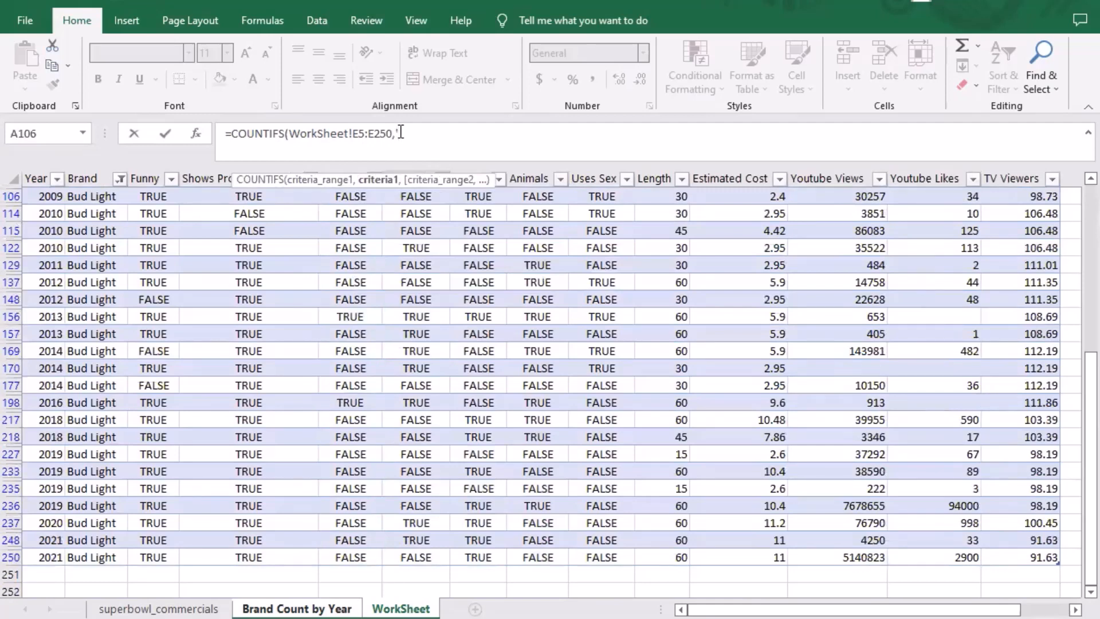
text("TRUE"))
key(Return)
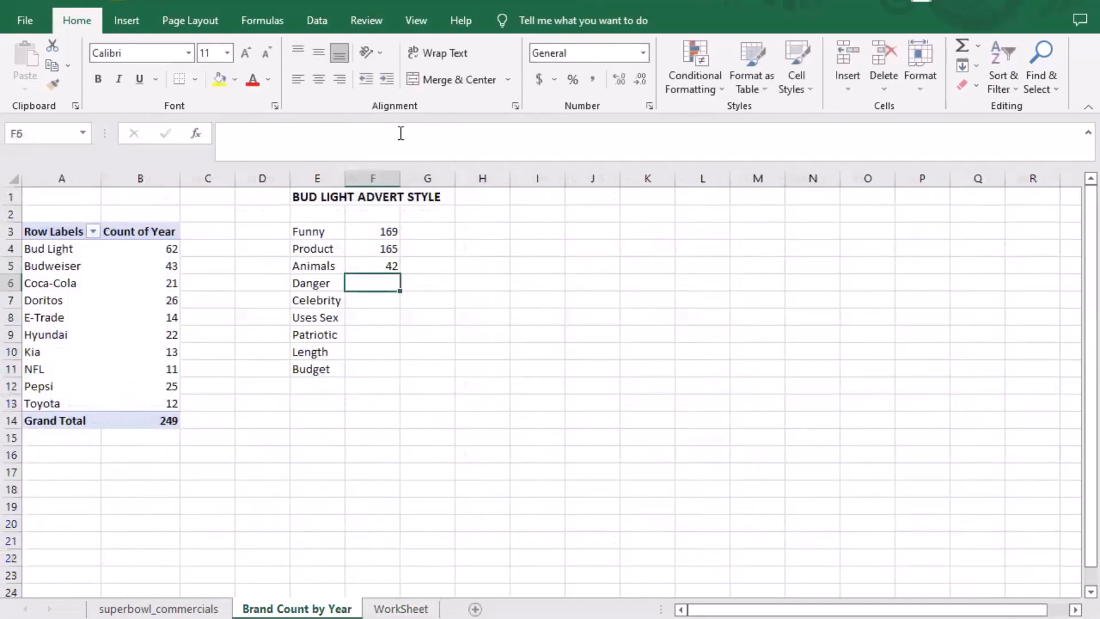
Move the COUNTIFS formula from the Animals cell F5 to the Patriotic cell F9
click(393, 263)
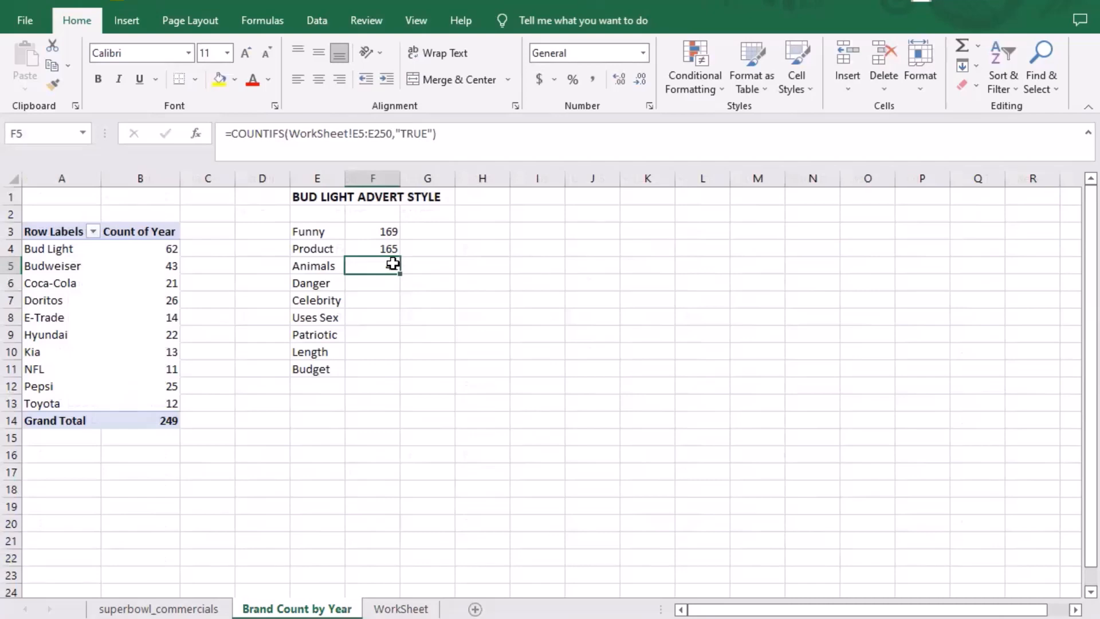
key(ctrl+c)
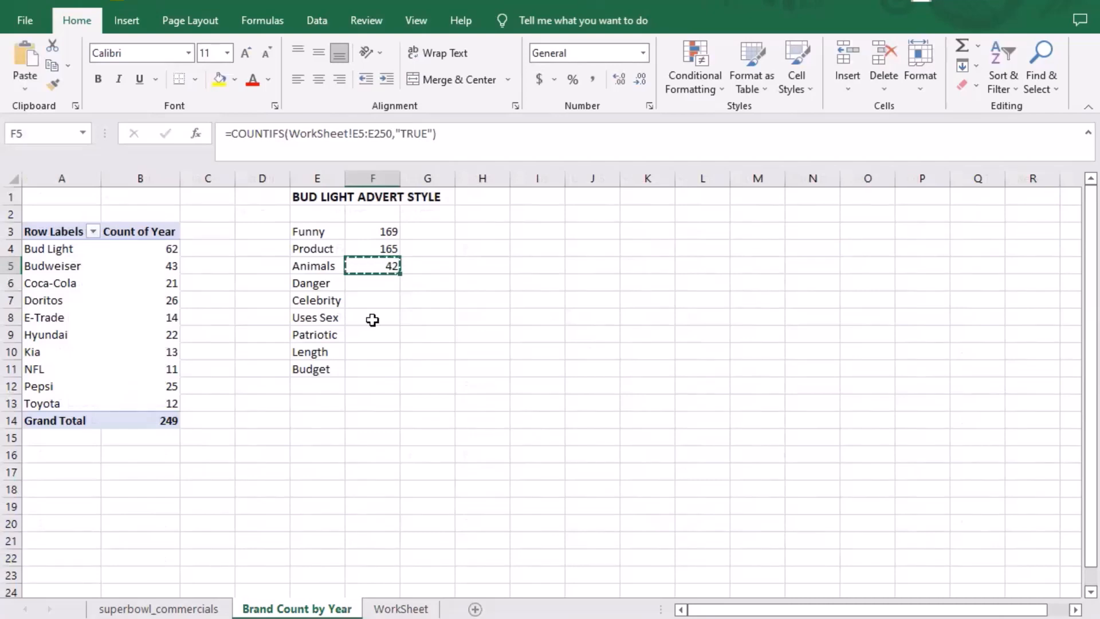
click(364, 335)
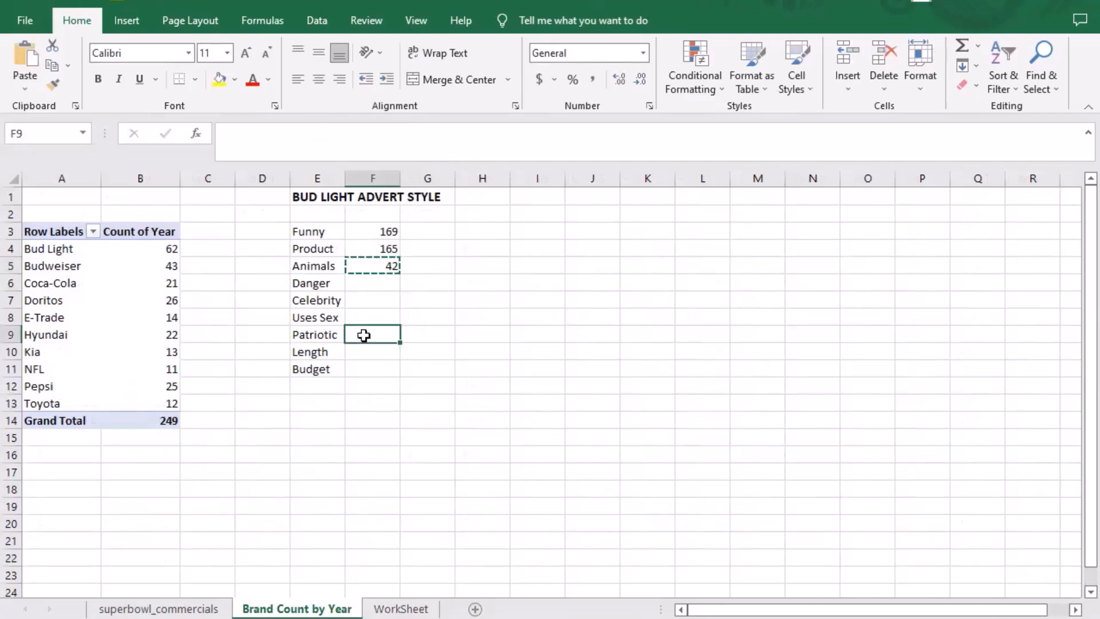
key(Return)
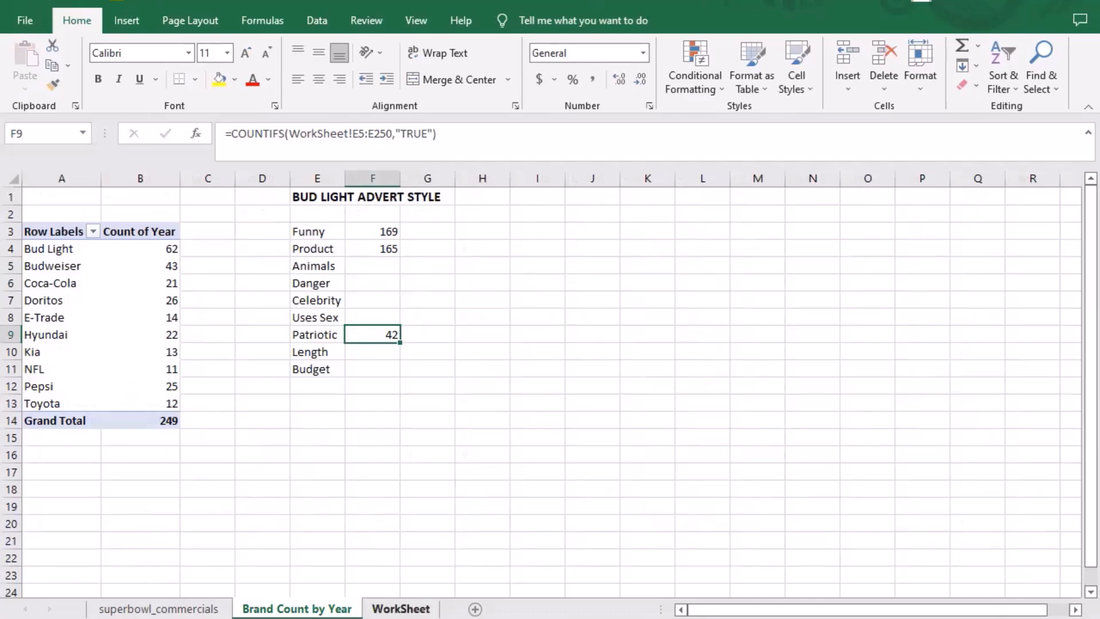
Check the column headings on WorkSheet and select the Celebrity cell F7 on Brand Count by Year
click(400, 608)
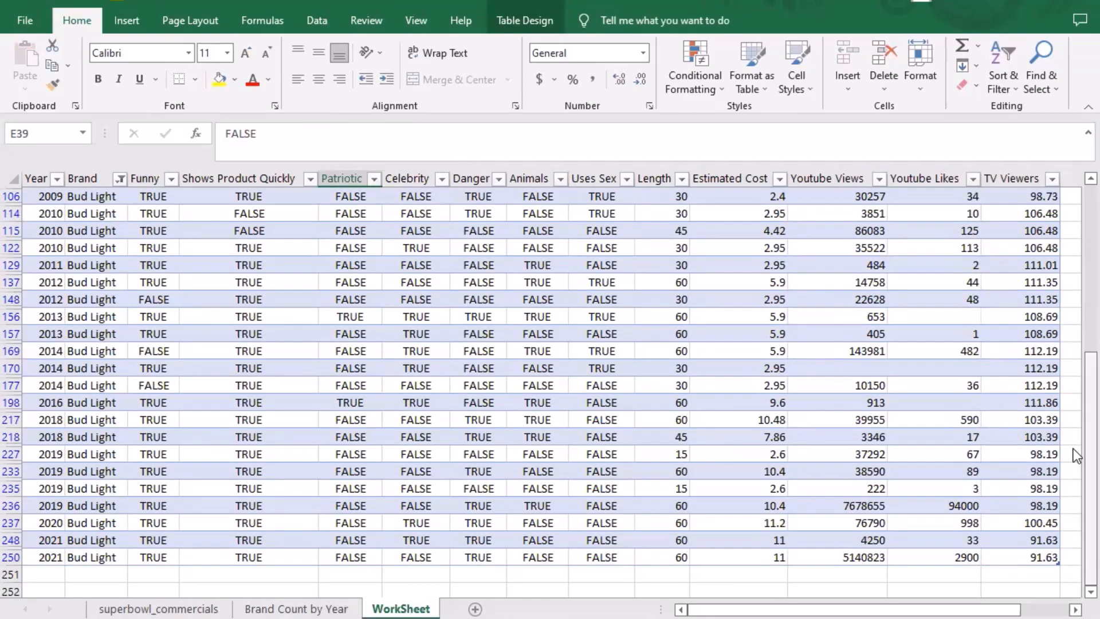
drag(1075, 457, 1078, 195)
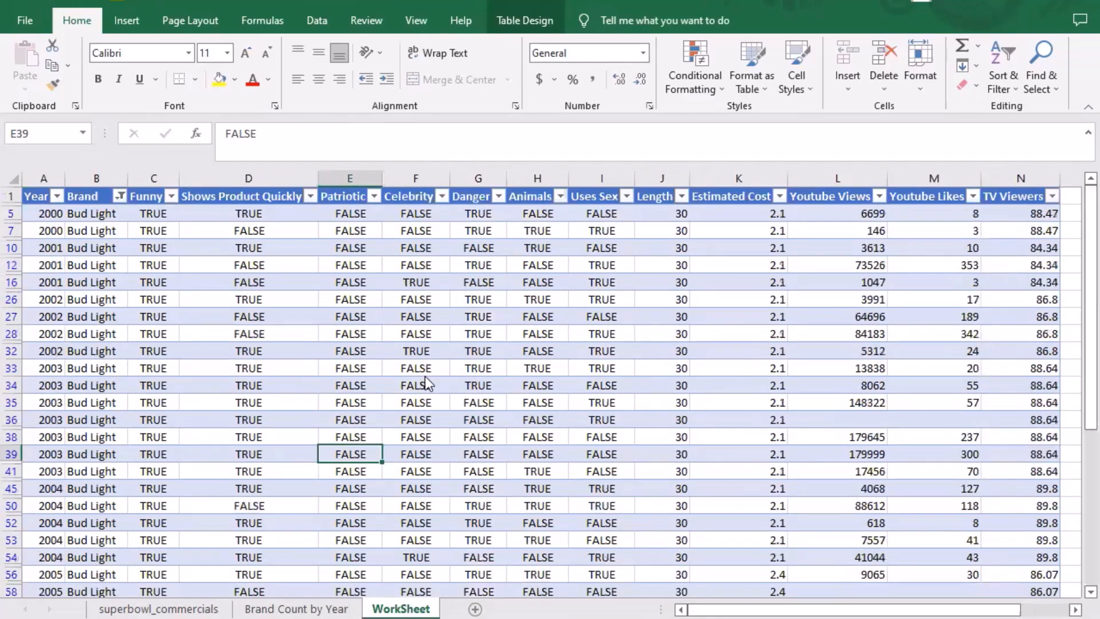
click(296, 608)
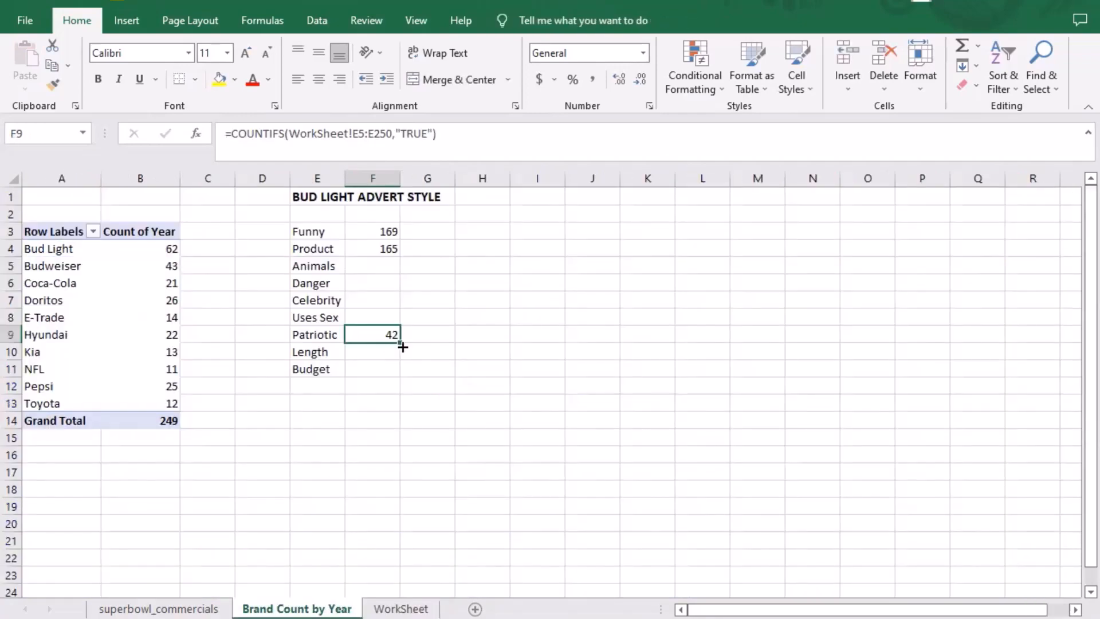
click(355, 300)
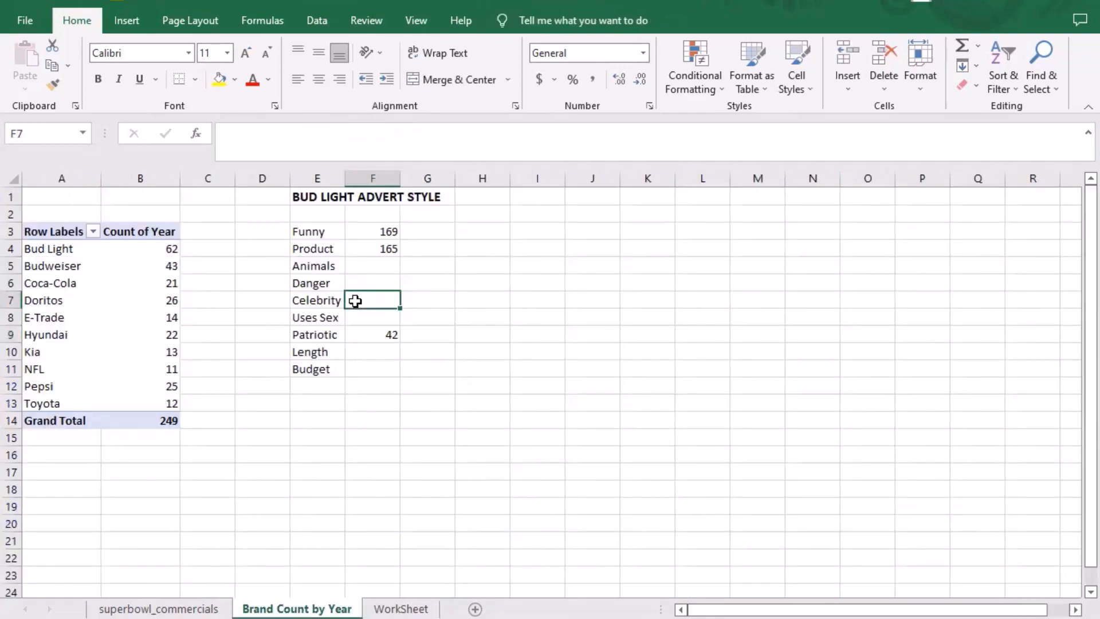
text(=)
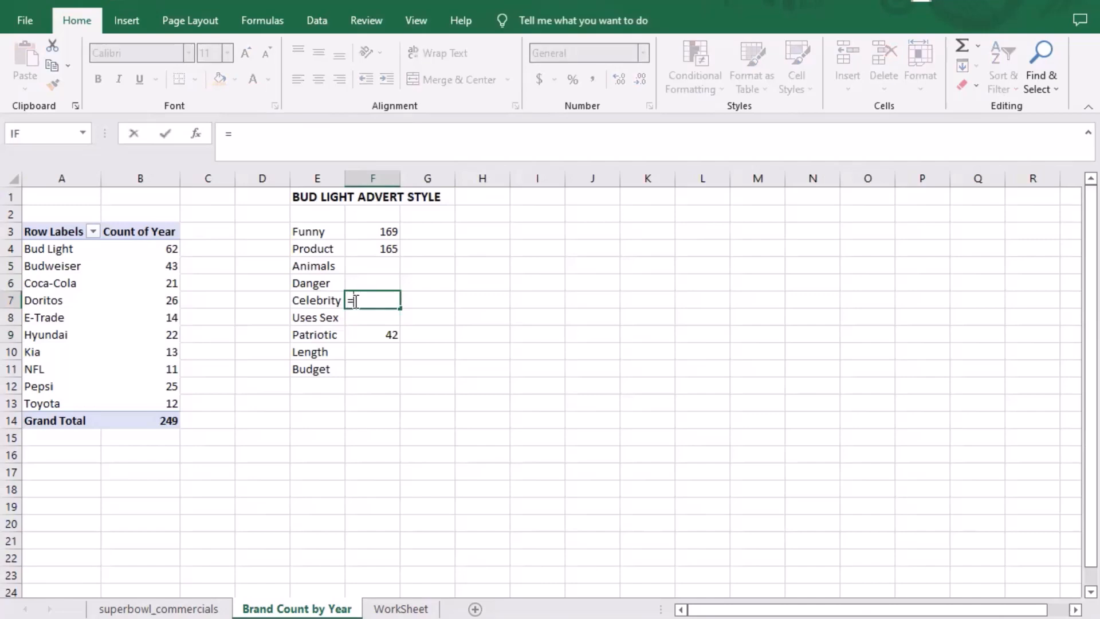
key(BackSpace)
text(unti)
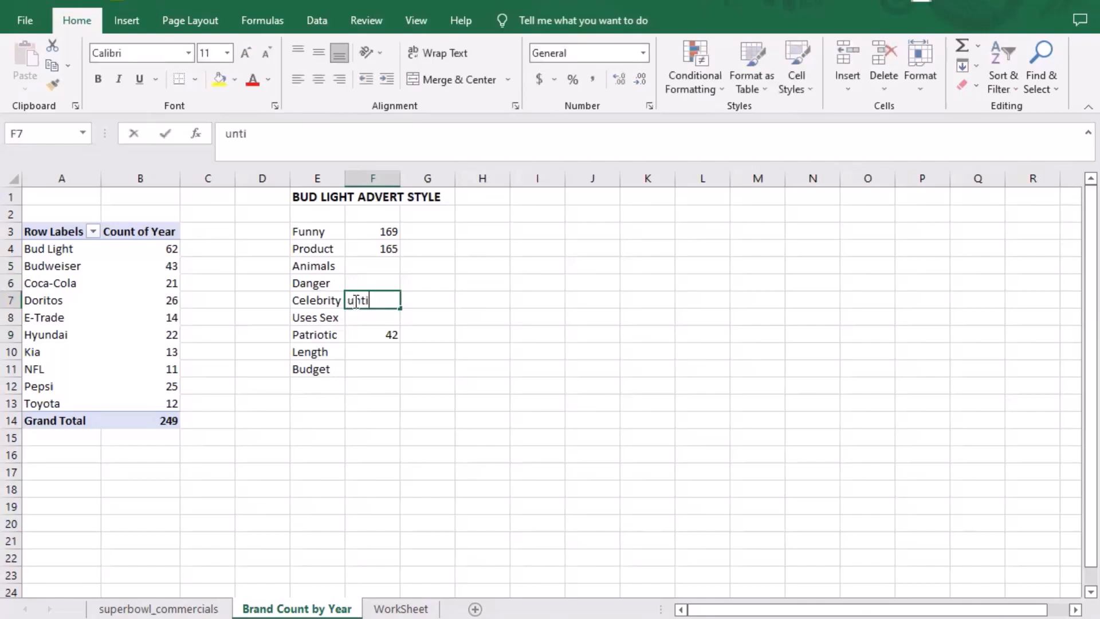
key(BackSpace)
key(BackSpace)
key(BackSpace)
key(BackSpace)
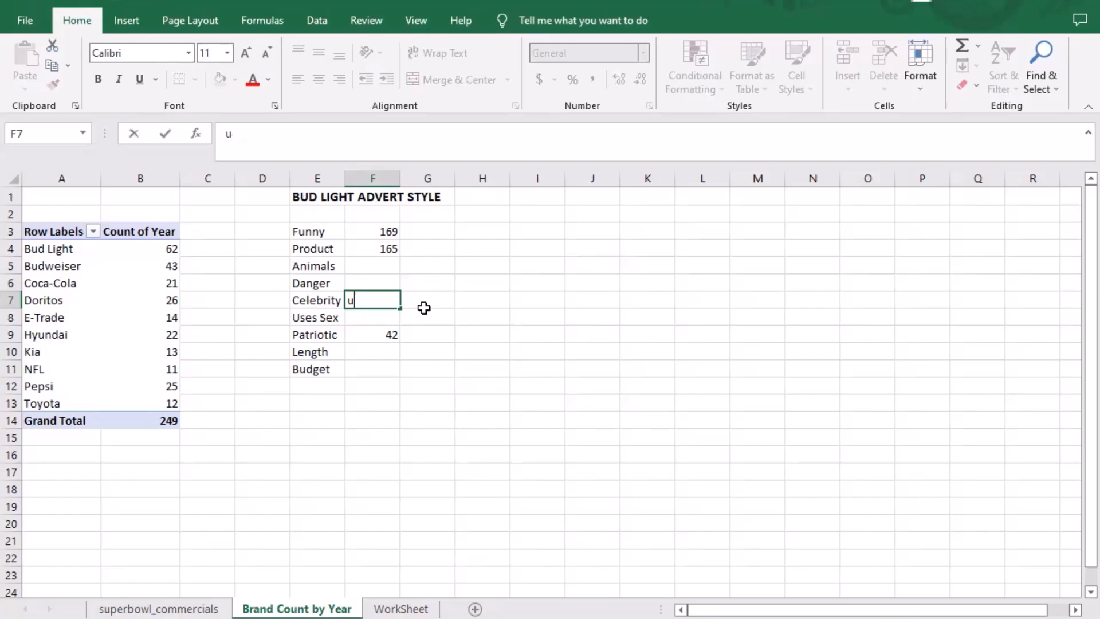
text(=)
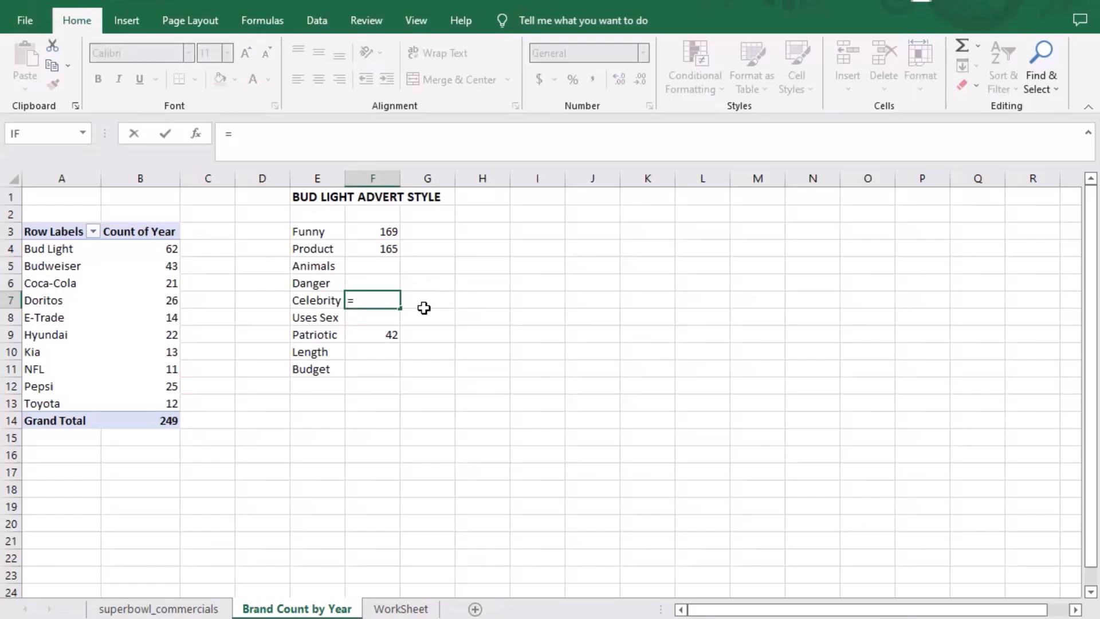
text(countif)
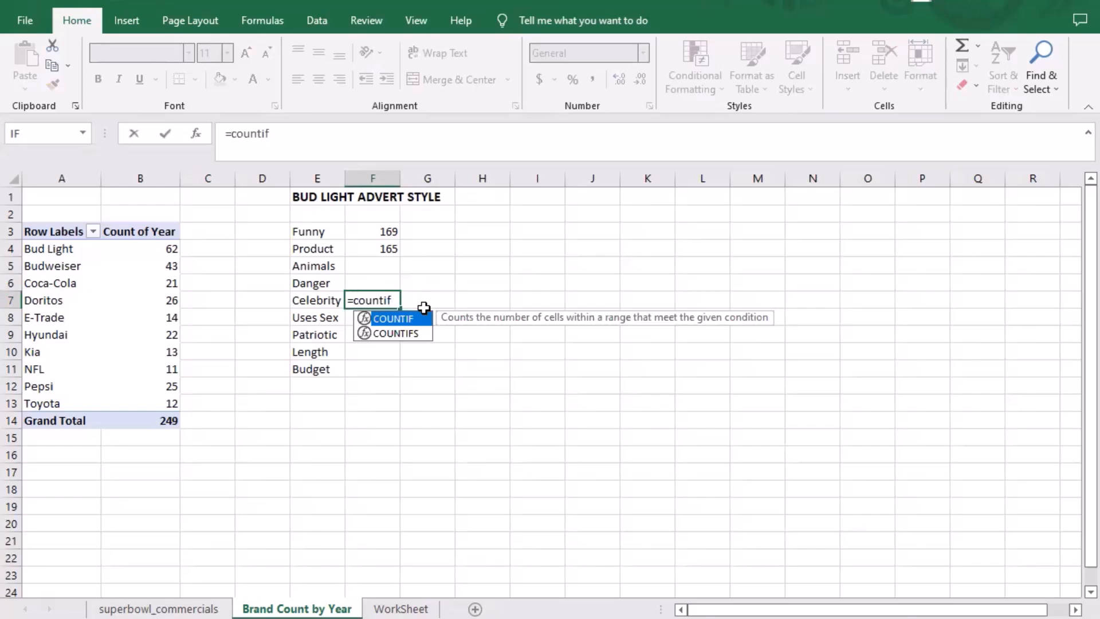
click(424, 308)
key(Left)
key(BackSpace)
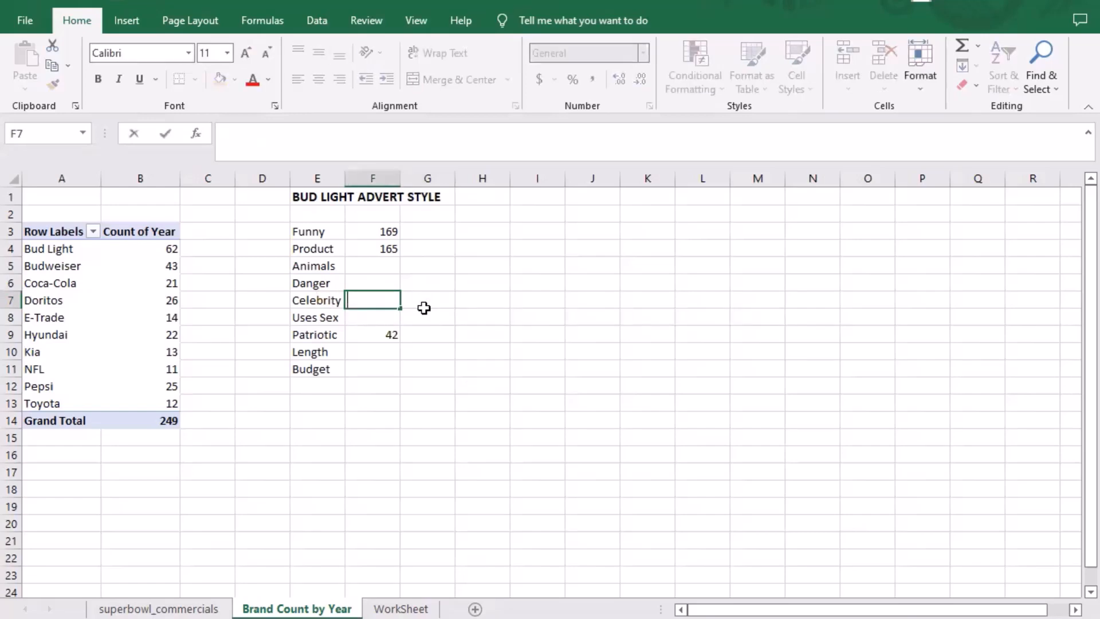
Write a COUNTIFS formula in the Celebrity cell F7 with the range WorkSheet!F5:F250 and the criterion "TRUE"
text(=)
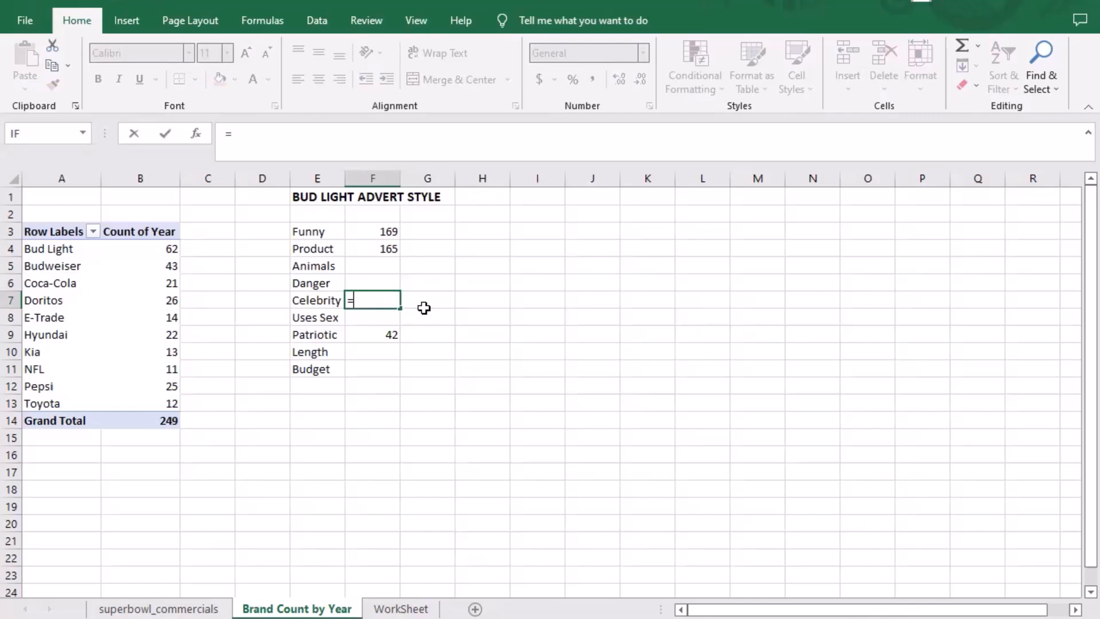
text(COUNTIFS)
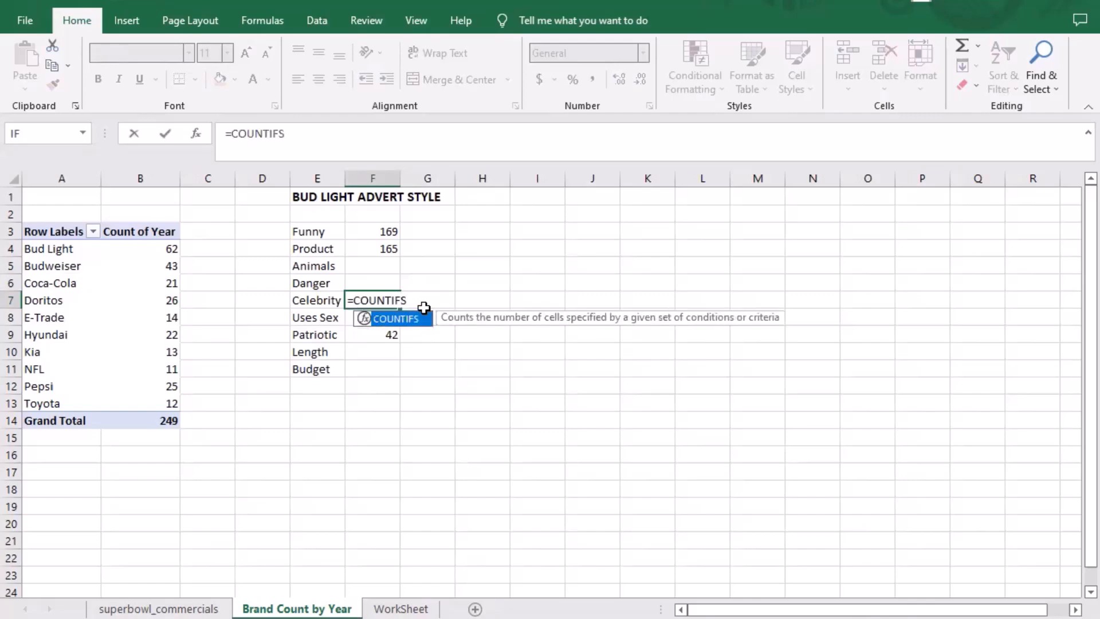
text(()
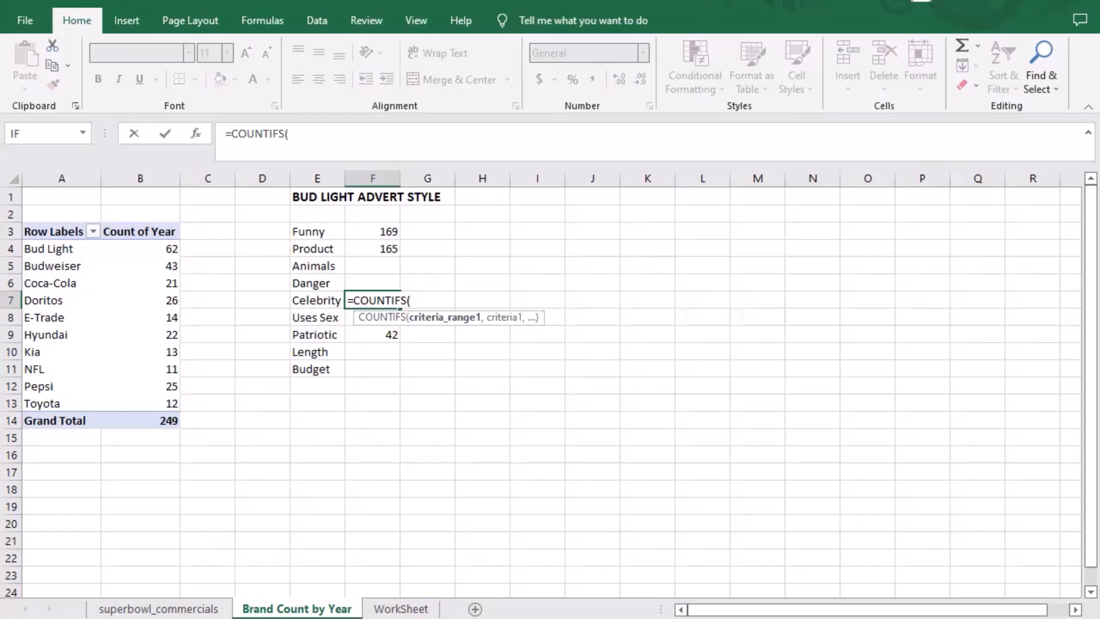
click(401, 608)
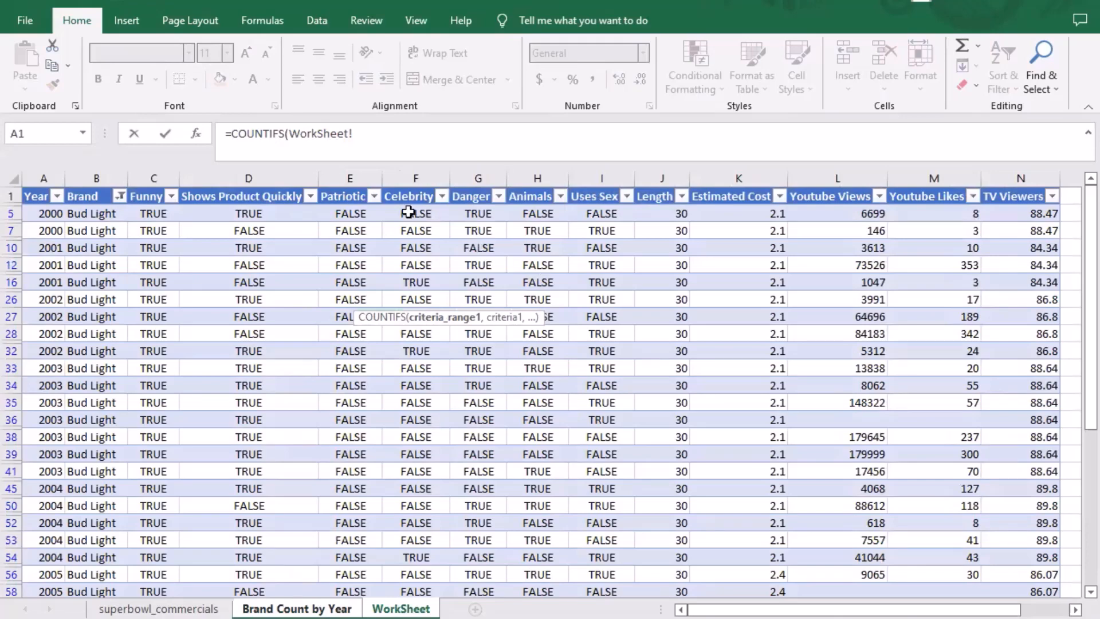
click(408, 212)
key(ctrl+shift+Down)
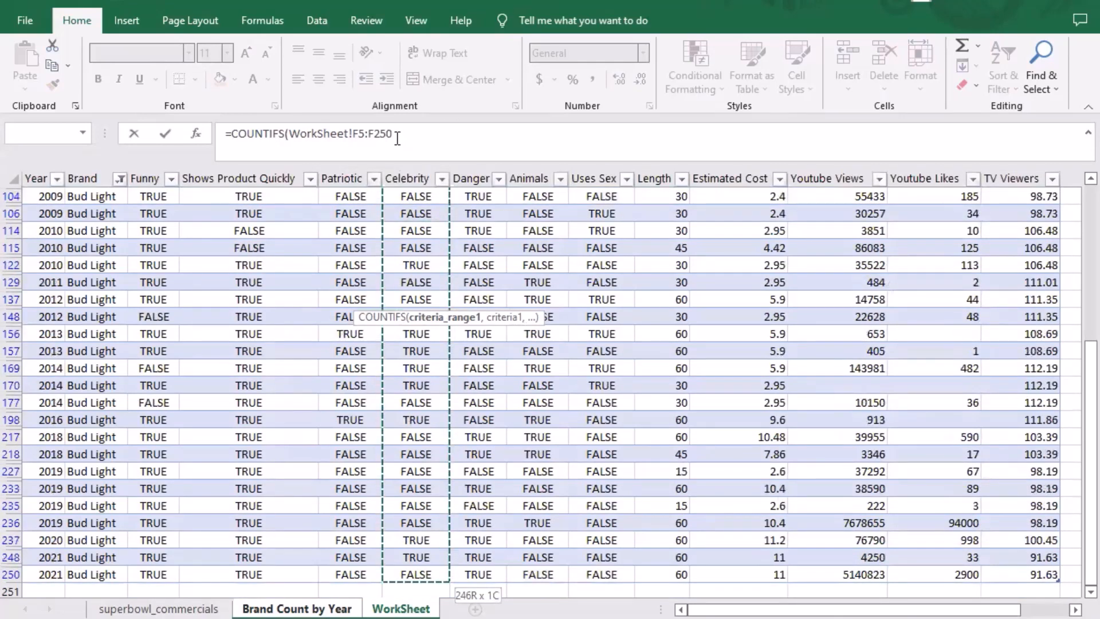
text(,)
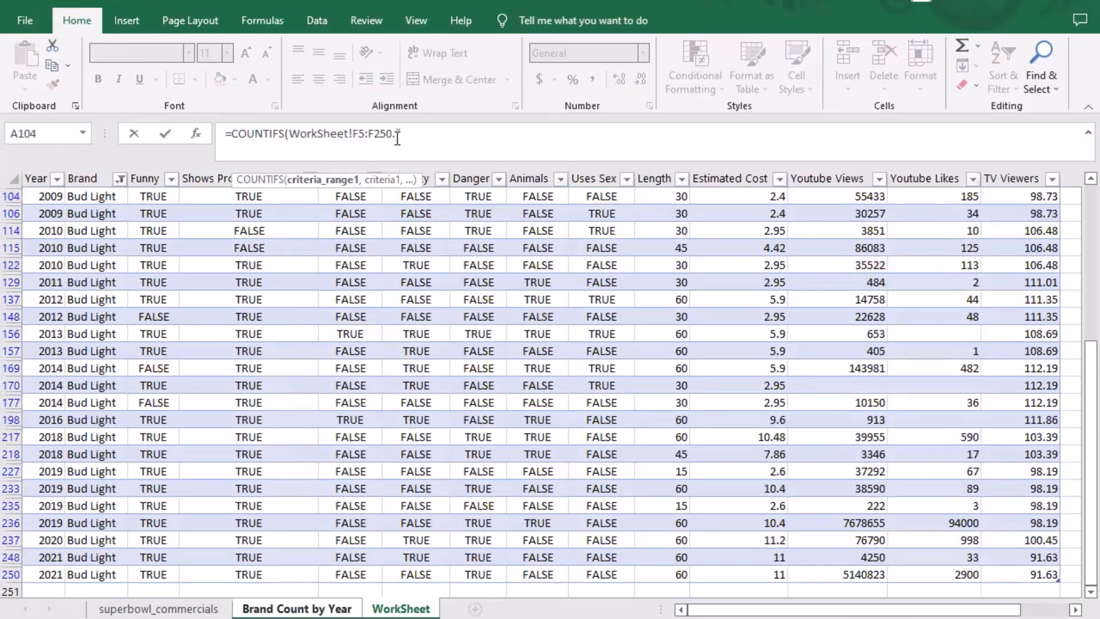
text("TRUE"))
key(Return)
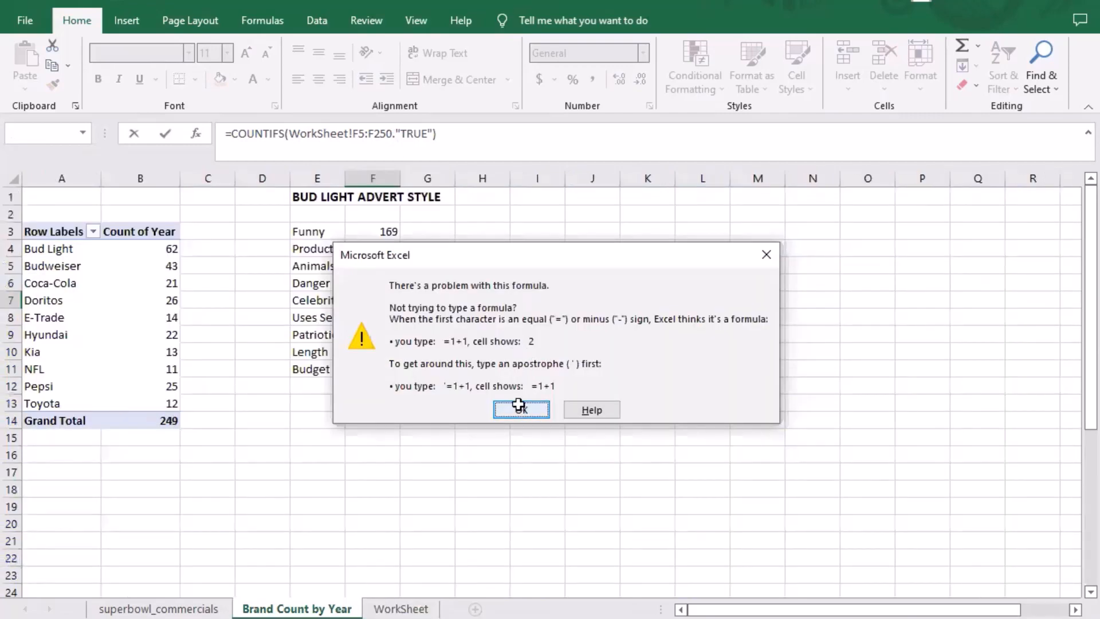
Replace the full stop after F250 with a comma in the Celebrity formula and enter =COUNTIFS(WorkSheet!F5:F250,"TRUE")
click(521, 411)
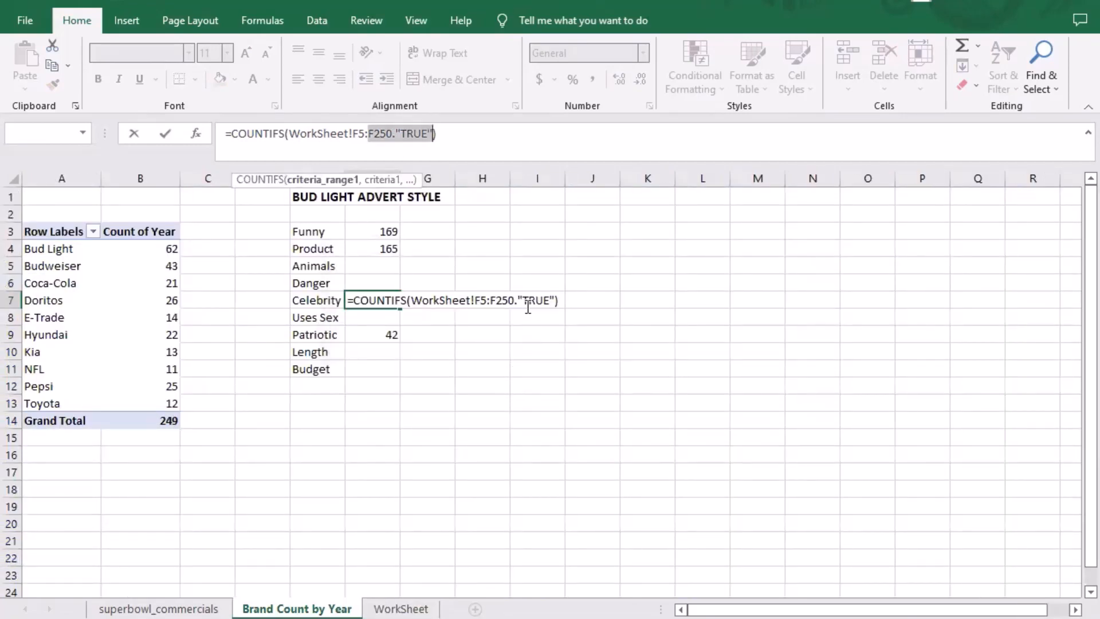
click(399, 136)
key(BackSpace)
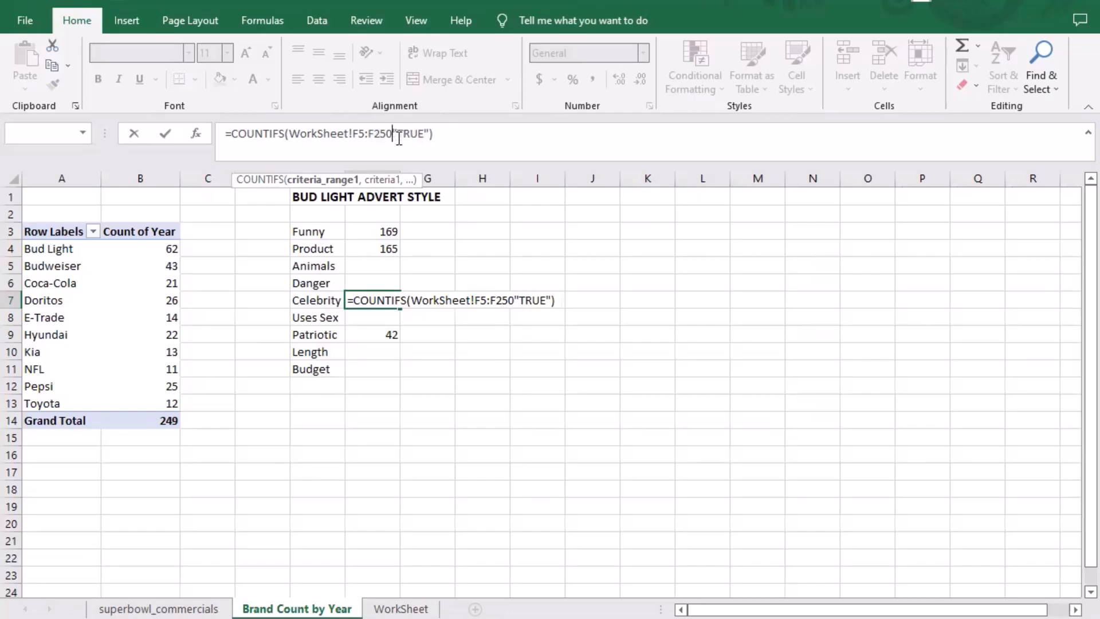
text(,)
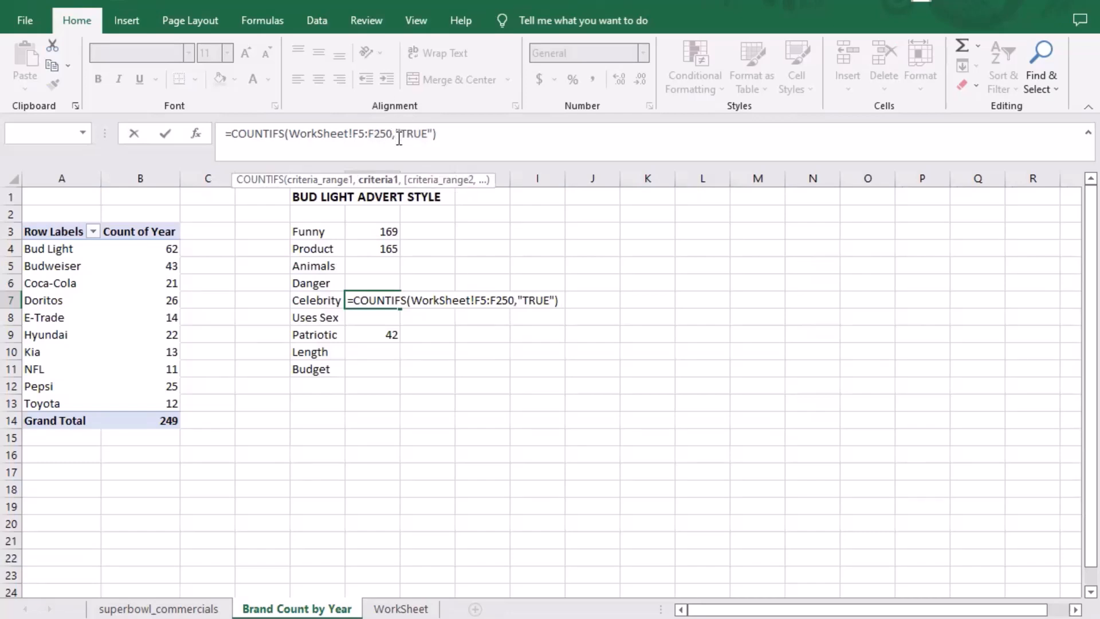
key(Return)
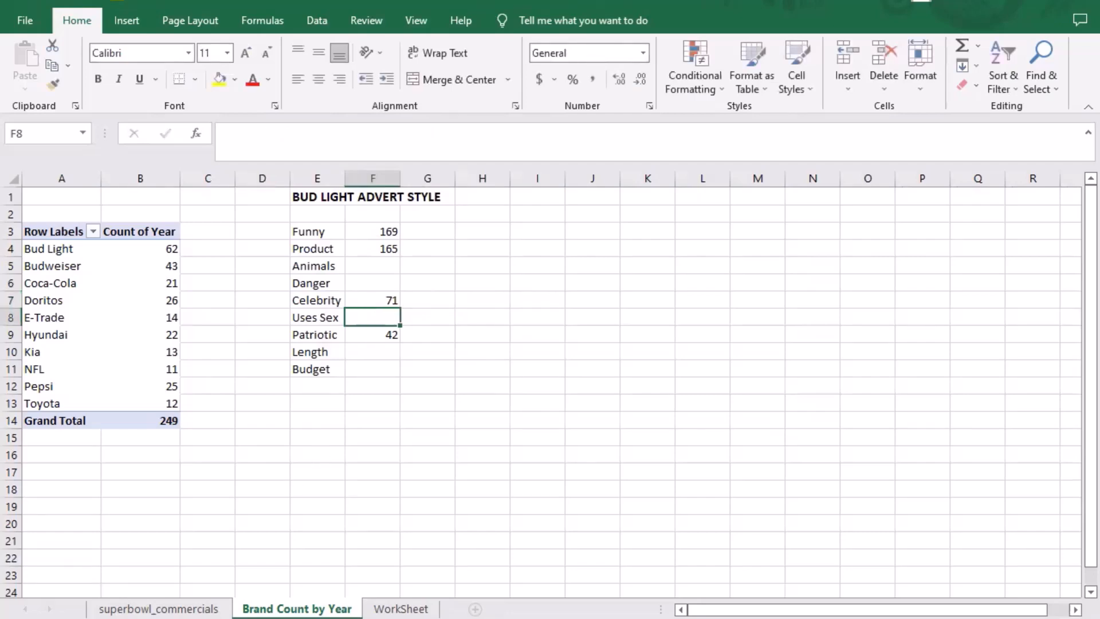
Check the column order on WorkSheet and begin a COUNTIFS formula in the Danger cell F6 of Brand Count by Year
click(401, 609)
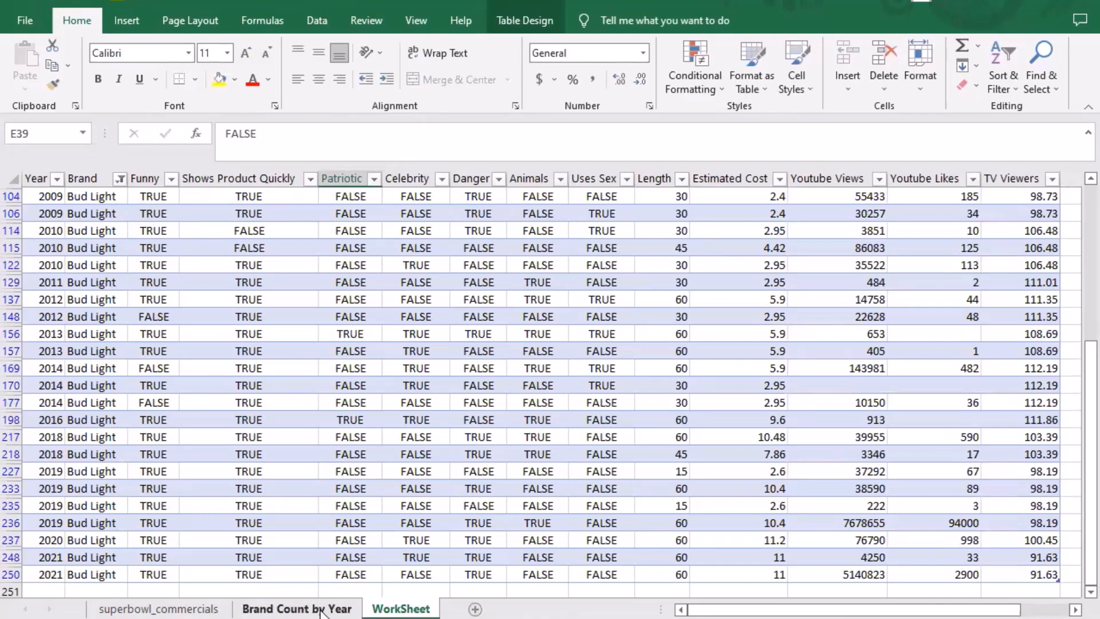
click(298, 609)
click(378, 349)
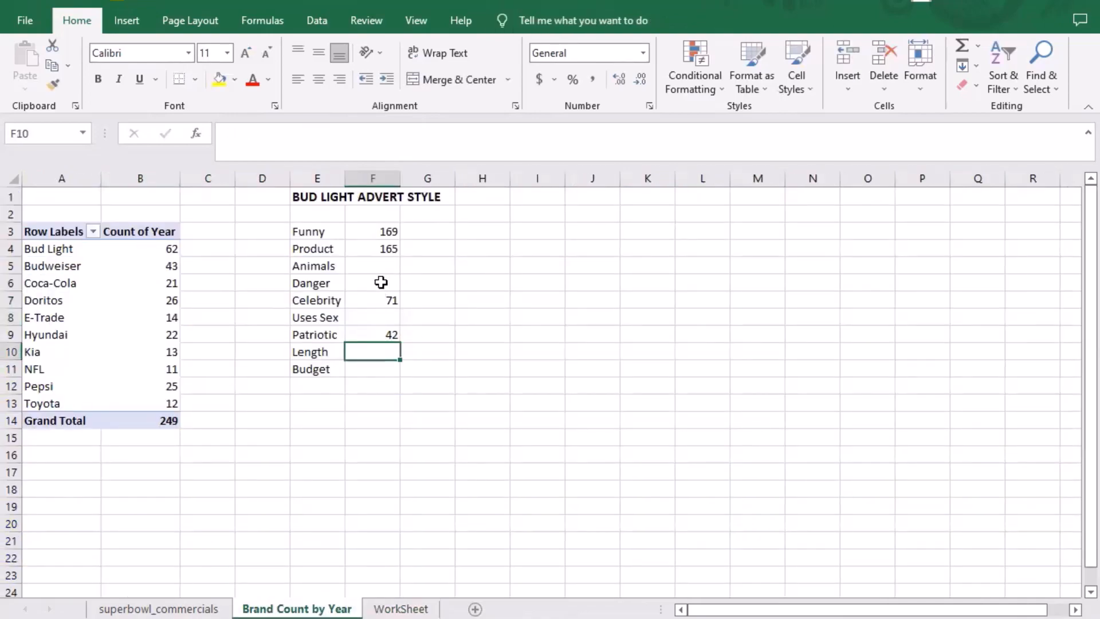
click(381, 282)
text(=)
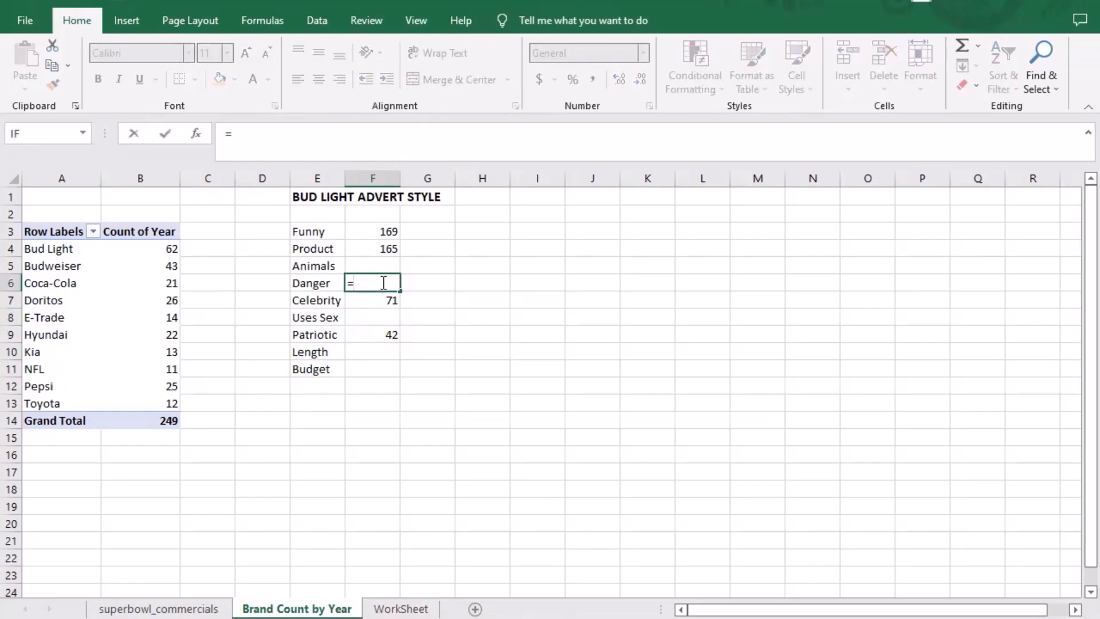
text(COUNTIFS()
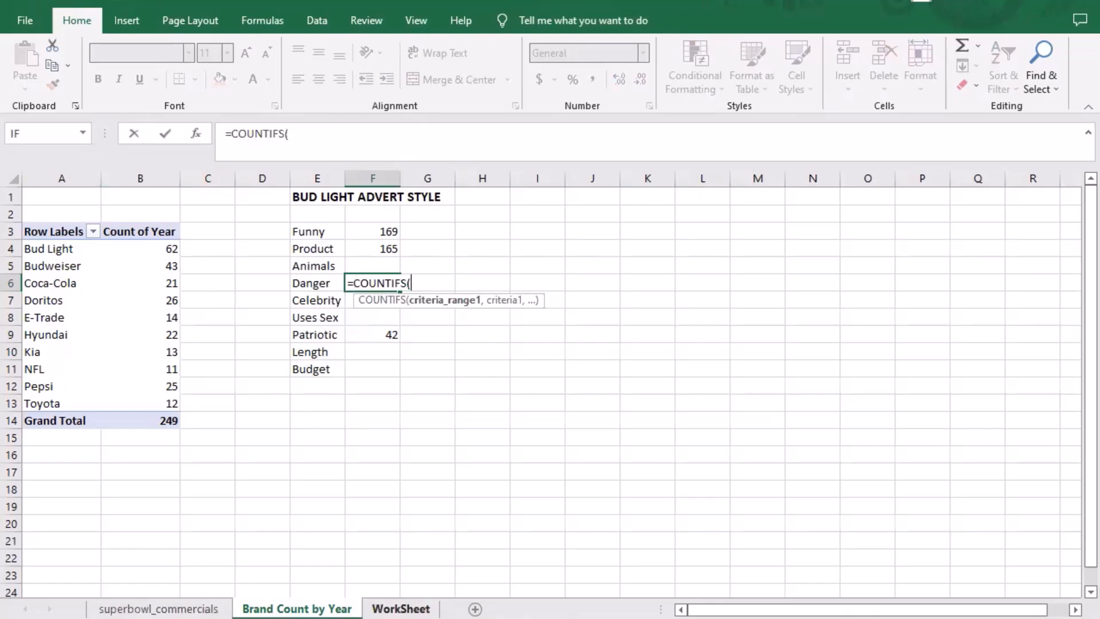
Complete the Danger formula with the WorkSheet Danger range and enter =COUNTIFS(WorkSheet!G5:G250,"TRUE")
click(401, 608)
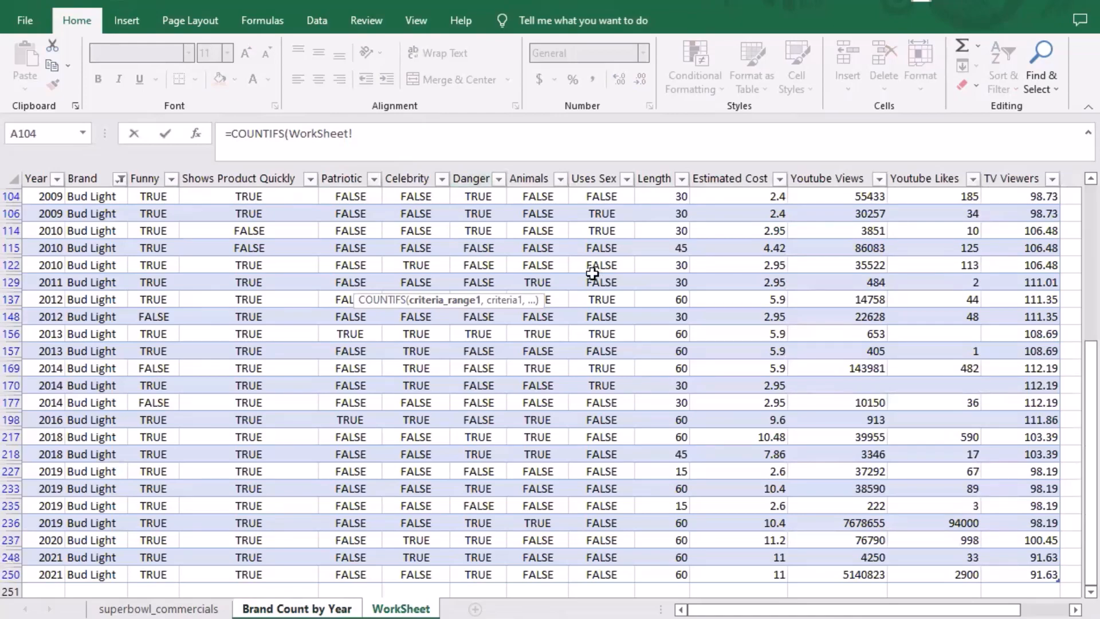
scroll(591, 274, up, 10)
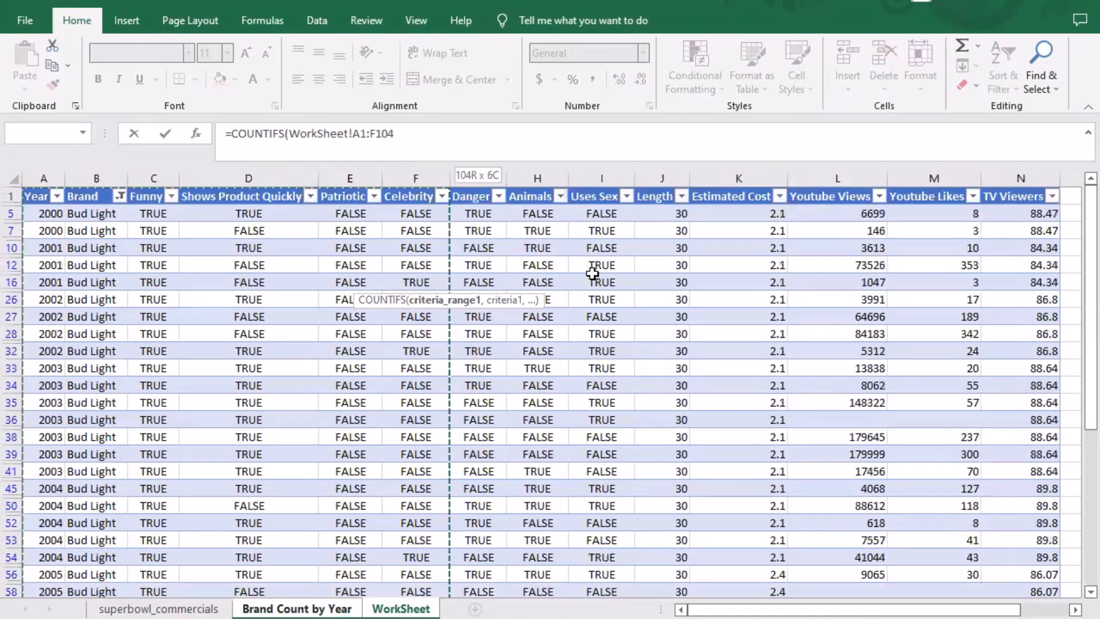
click(481, 244)
click(477, 216)
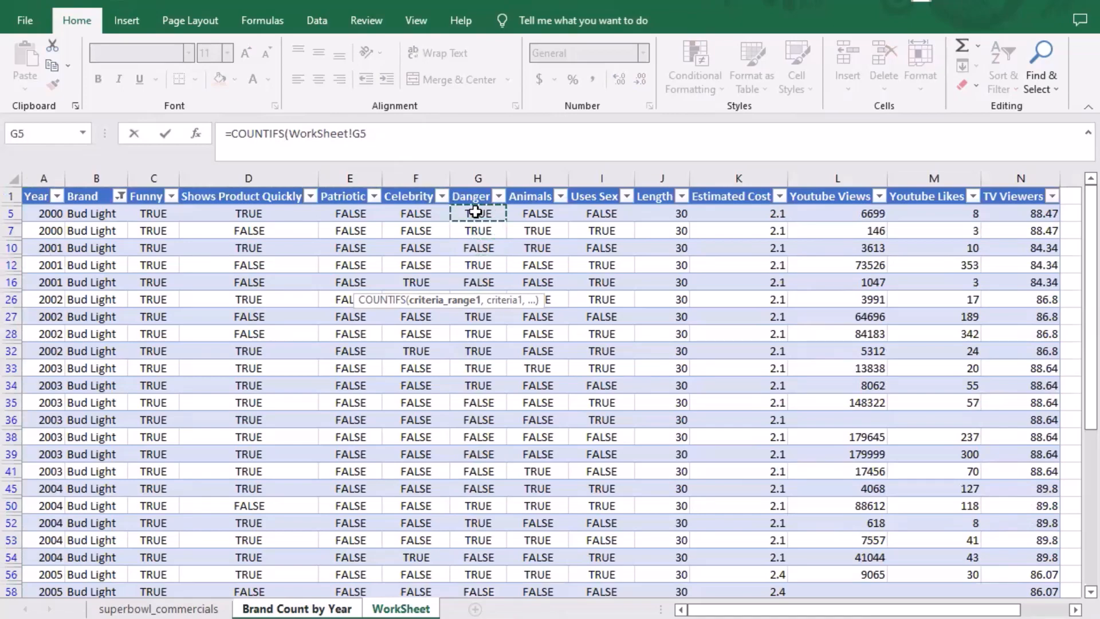
key(ctrl+shift+Down)
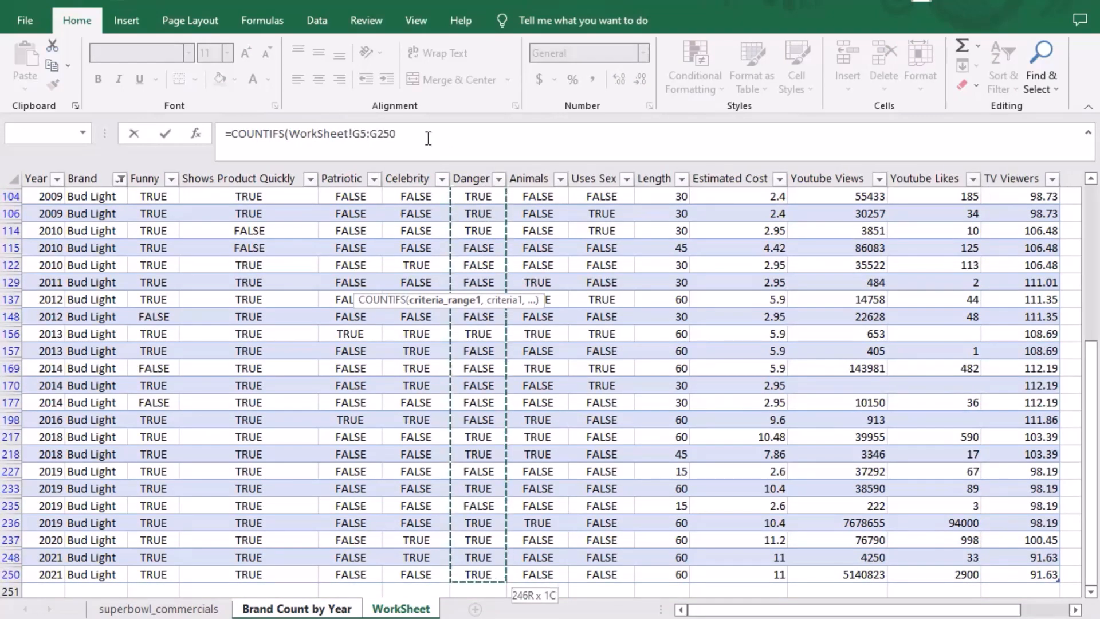
text(,)
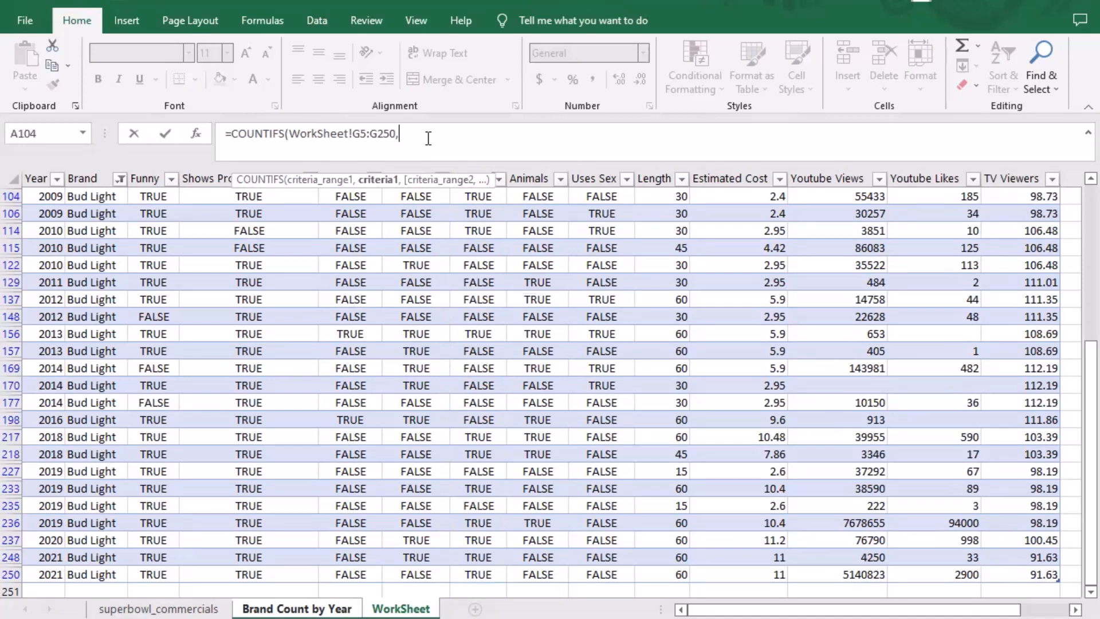
text("TRUE"))
key(Return)
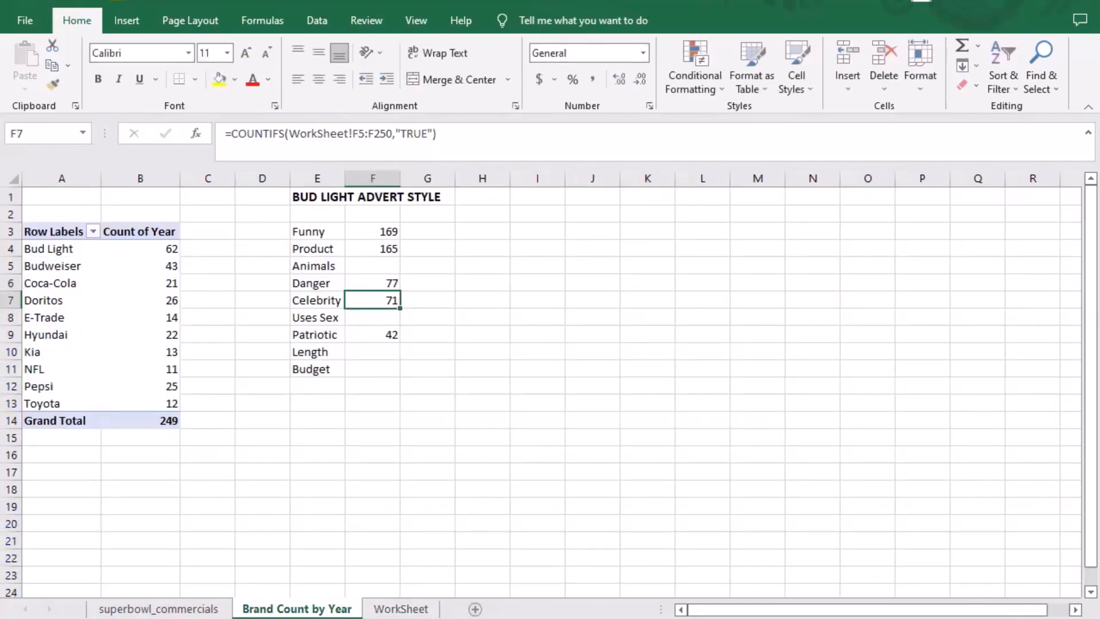
Check the WorkSheet columns again and begin a COUNTIFS formula in the Animals cell F5 of Brand Count by Year
click(401, 608)
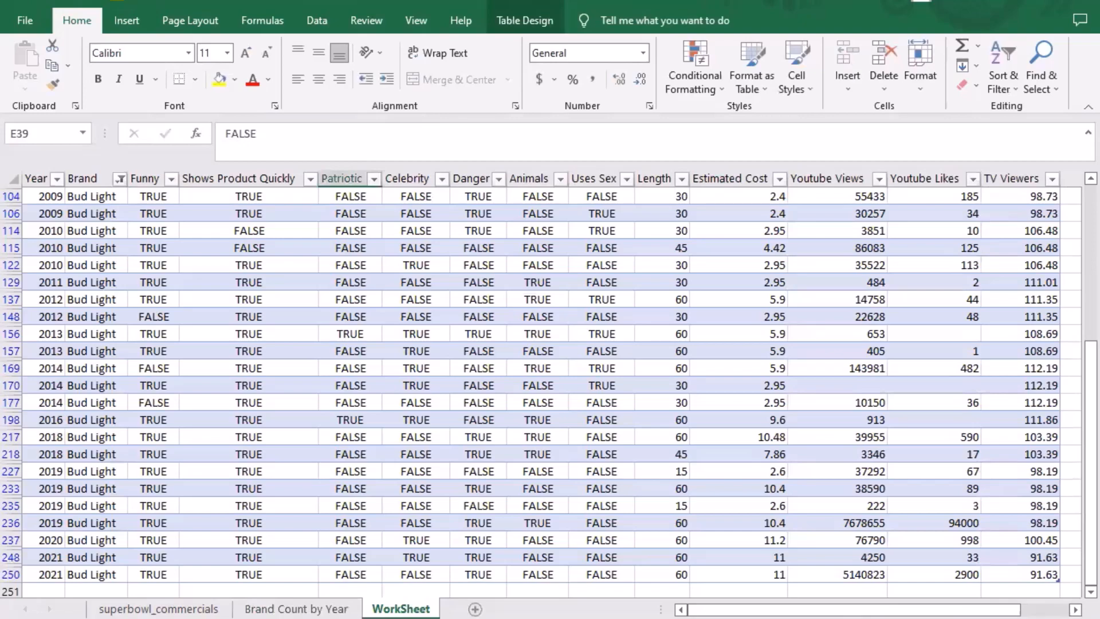
click(296, 609)
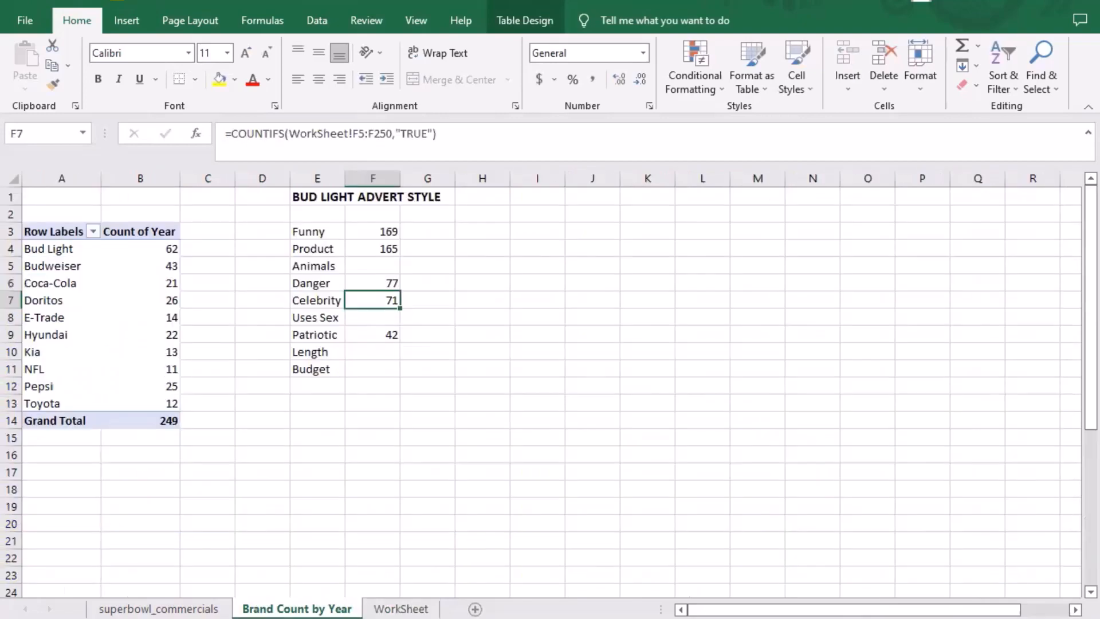
click(366, 264)
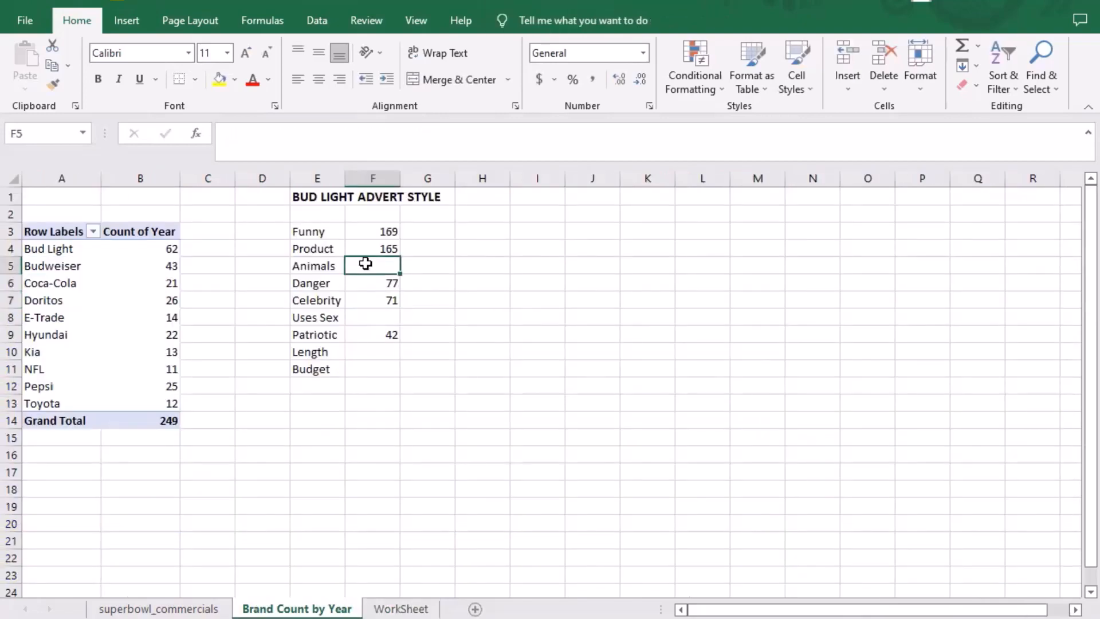
text(=COUTN)
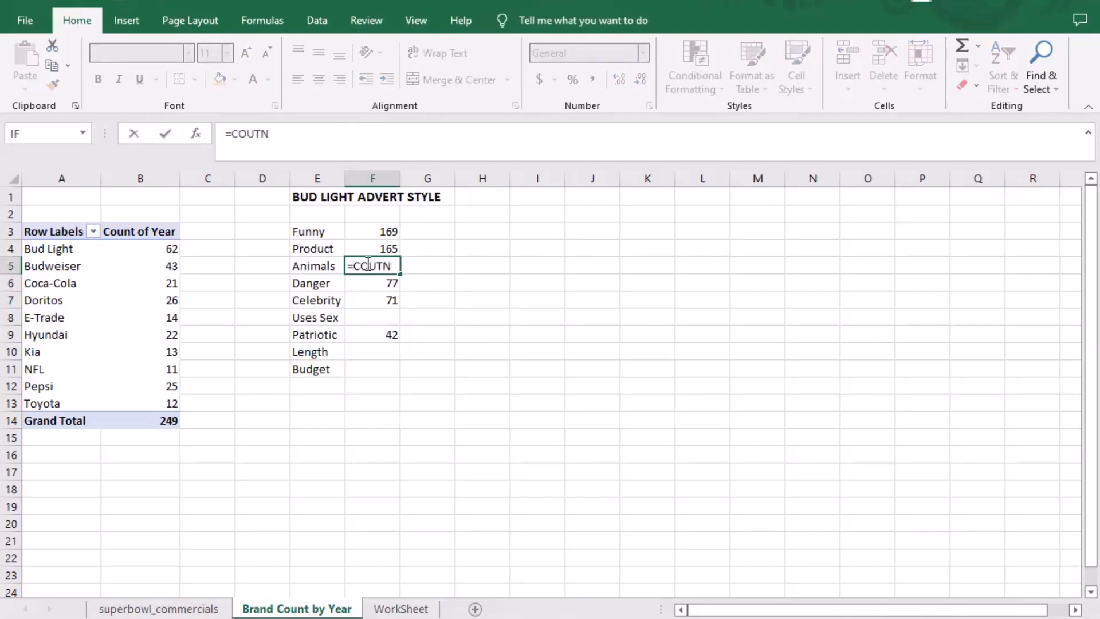
key(BackSpace)
key(BackSpace)
text(N)
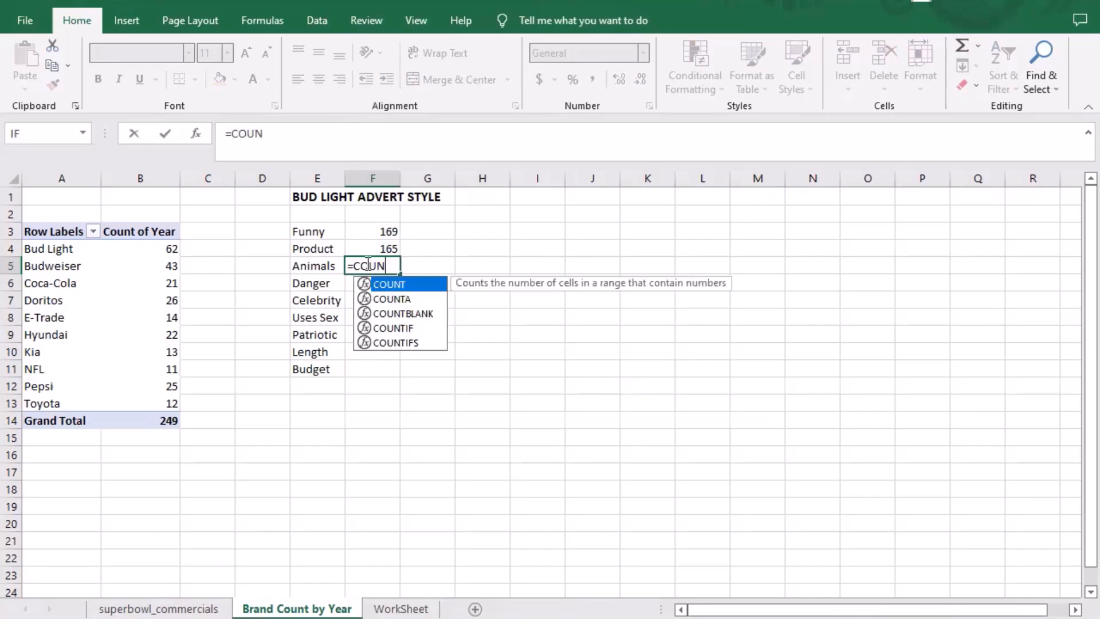
text(TIFS()
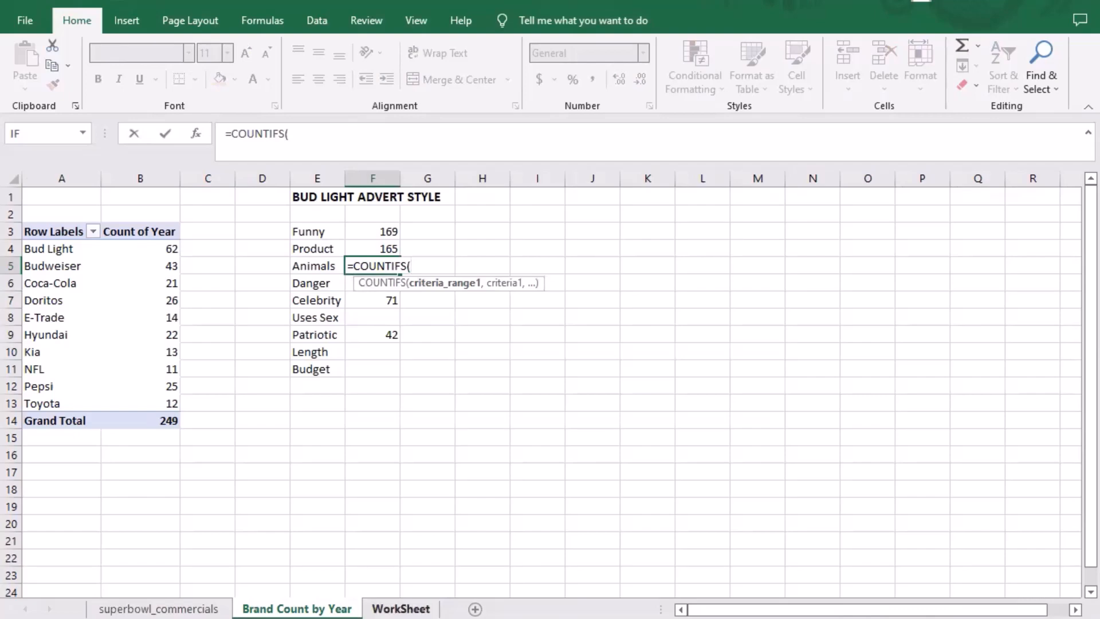
Complete the Animals formula with the WorkSheet Animals range and enter =COUNTIFS(WorkSheet!H5:H250,"TRUE")
click(401, 608)
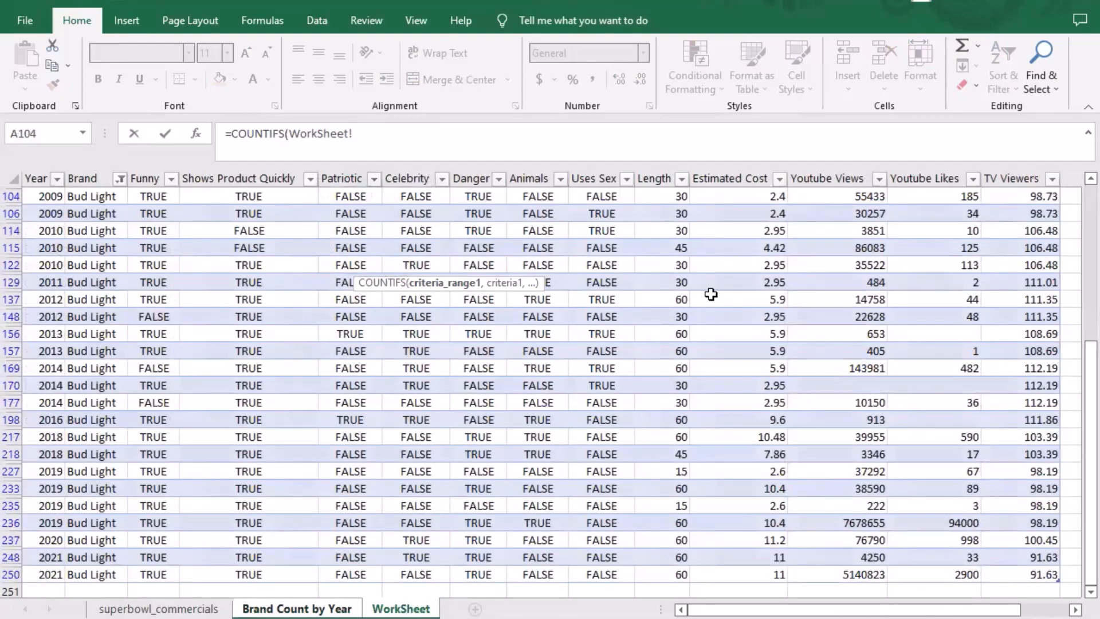
scroll(711, 294, up, 15)
click(658, 282)
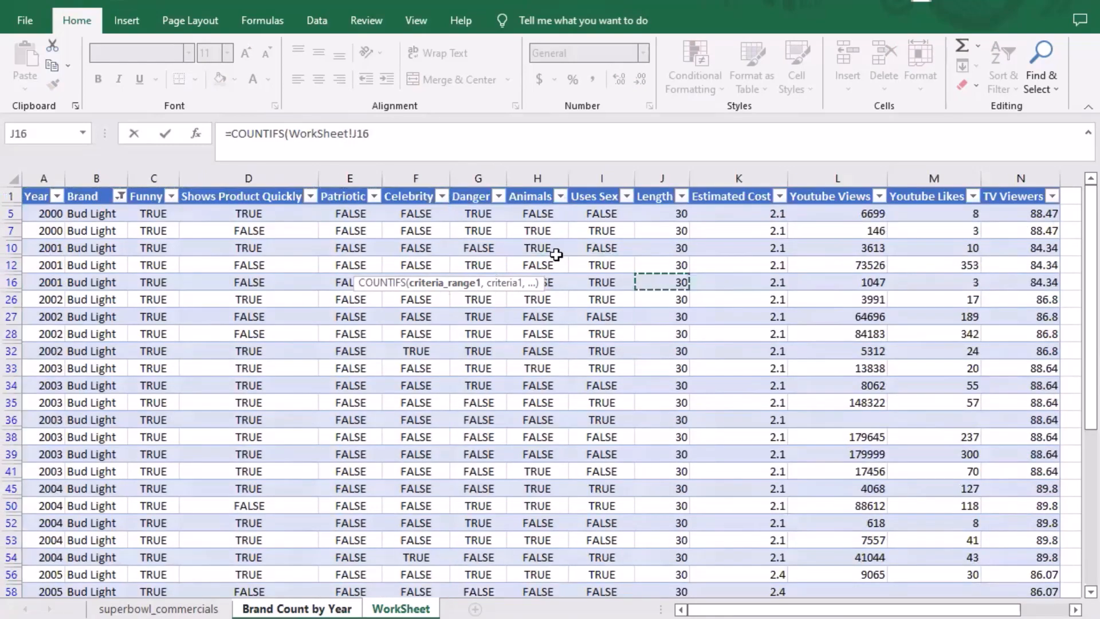
click(535, 212)
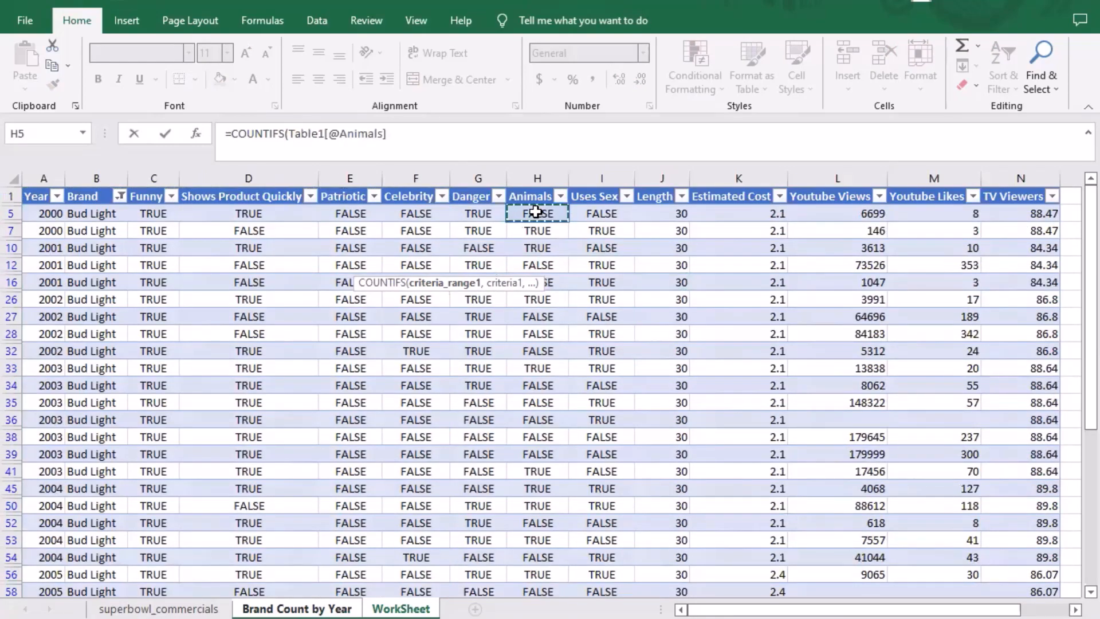
key(ctrl+shift+Down)
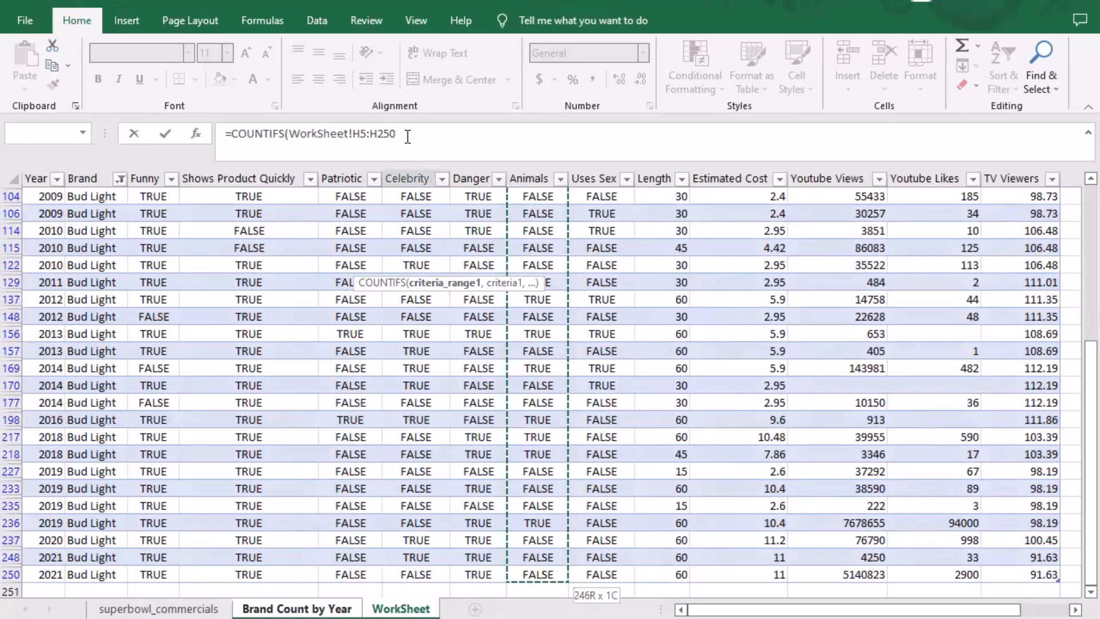
text(,)
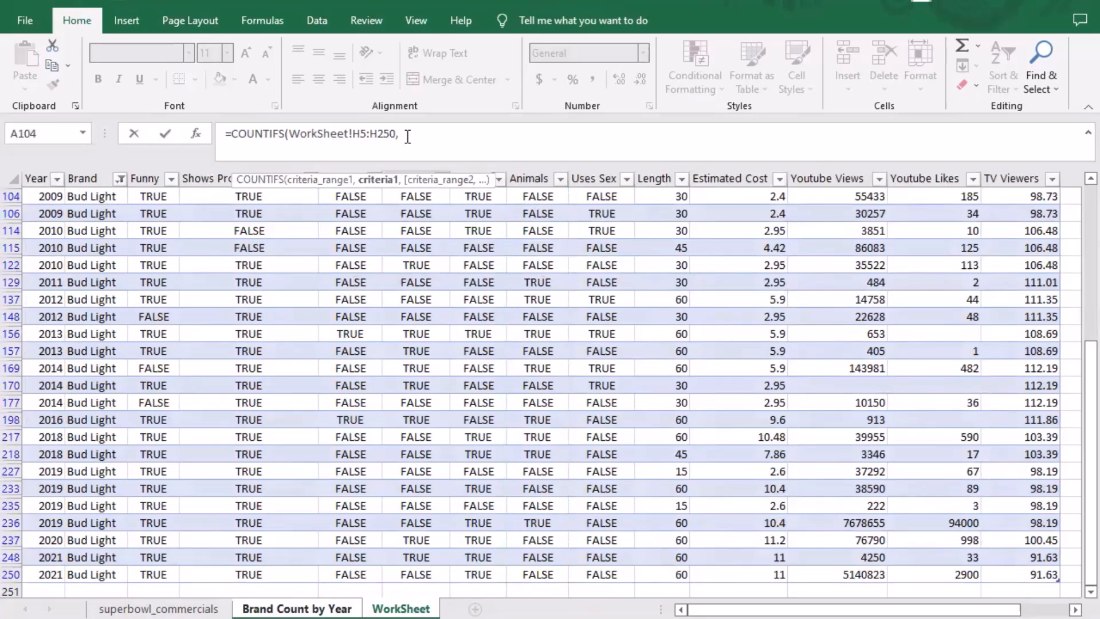
text("TRUE"))
key(Return)
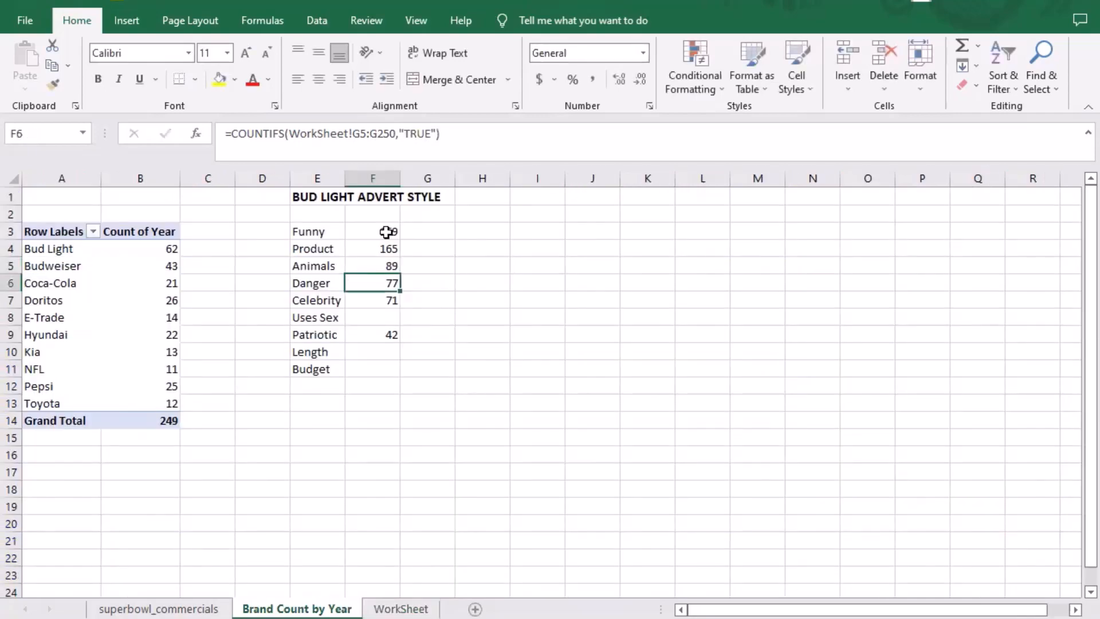
Enter =COUNTIFS(WorkSheet!I5:I250,"TRUE") in the Uses Sex cell F8, taking the range from the WorkSheet Uses Sex column
click(371, 321)
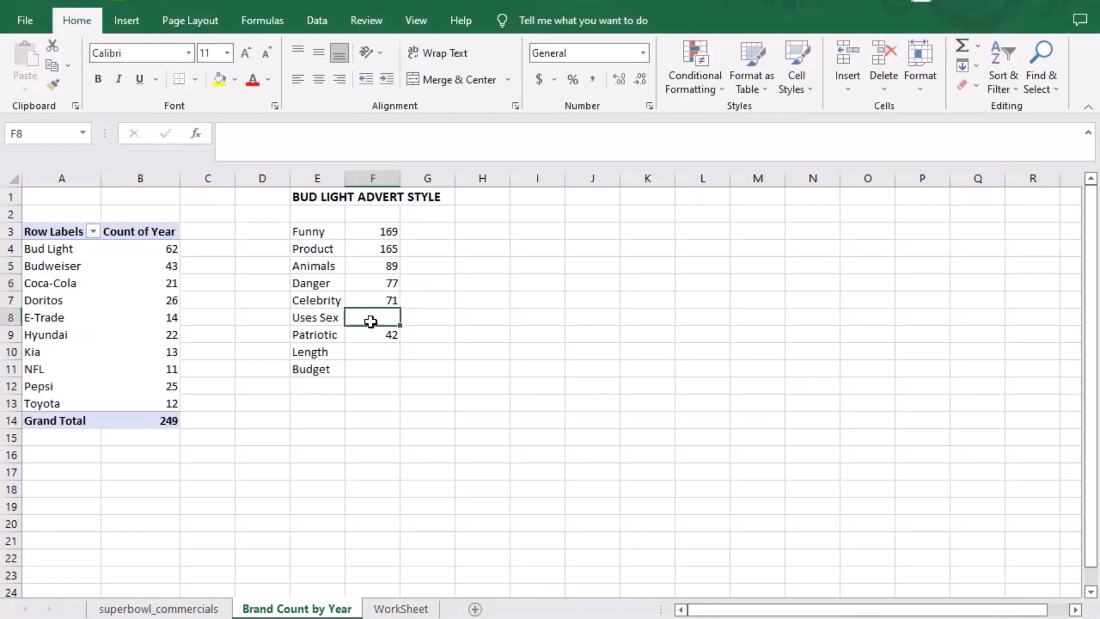
text(=)
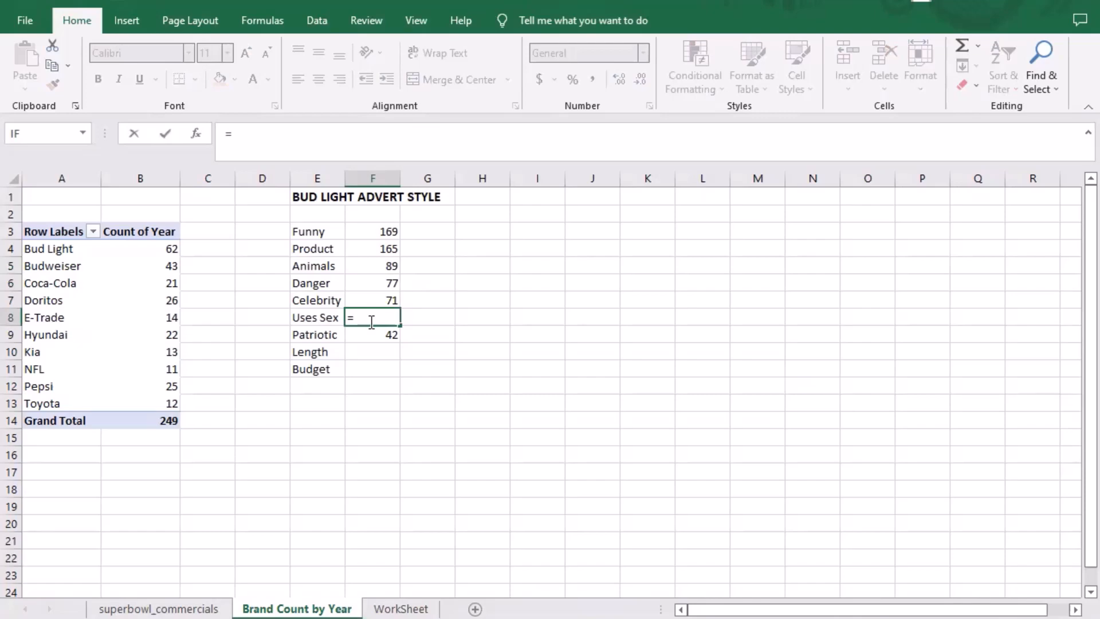
text(COUNT)
key(Tab)
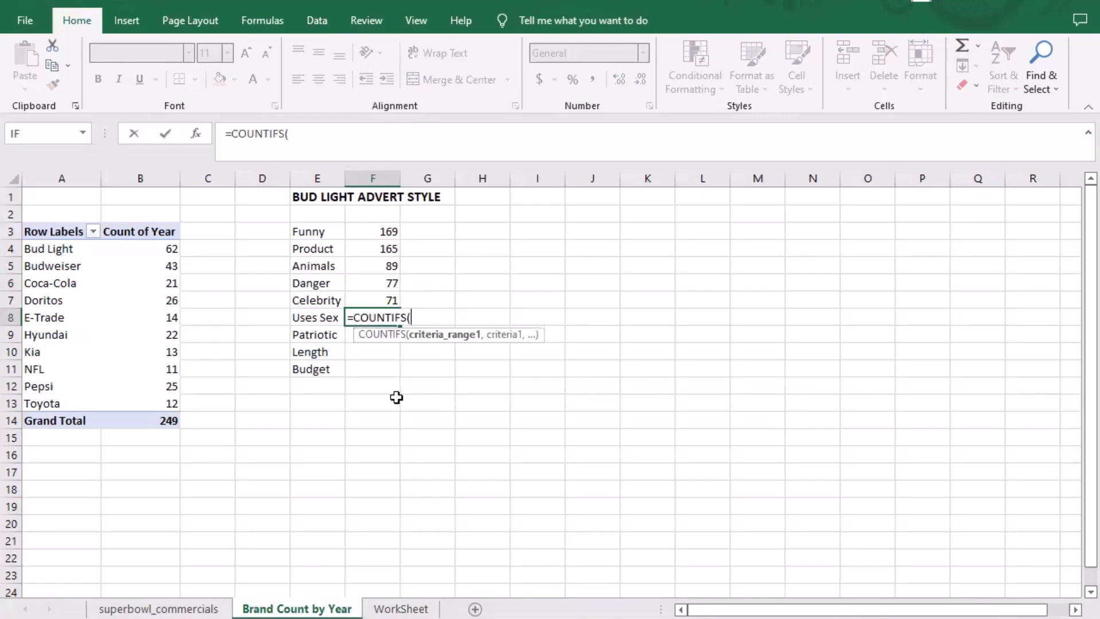
click(378, 610)
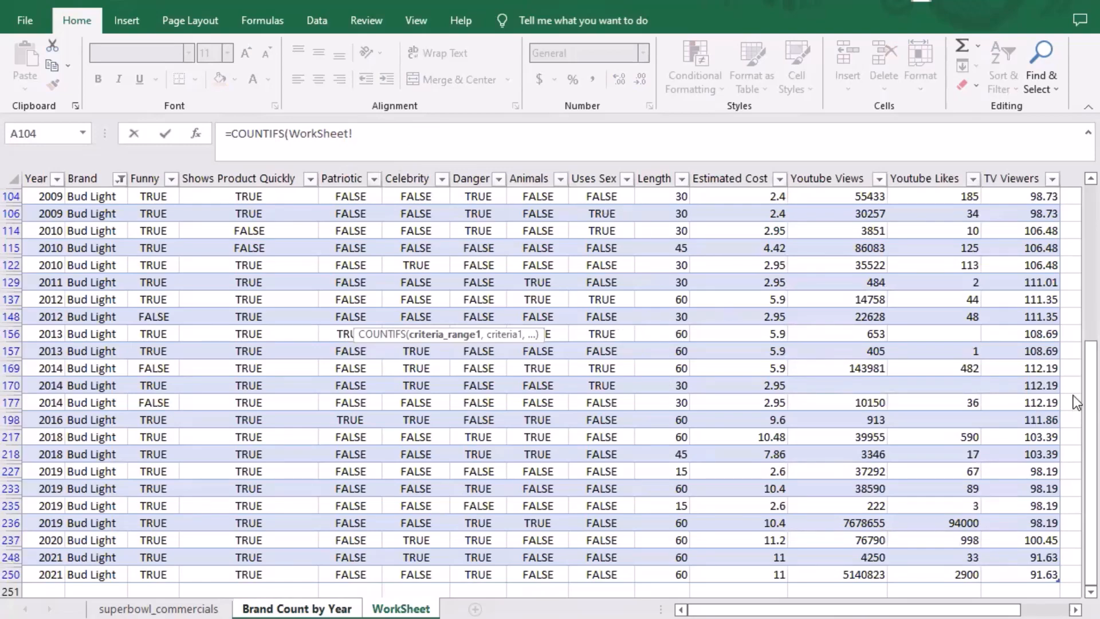
drag(1089, 400, 1090, 241)
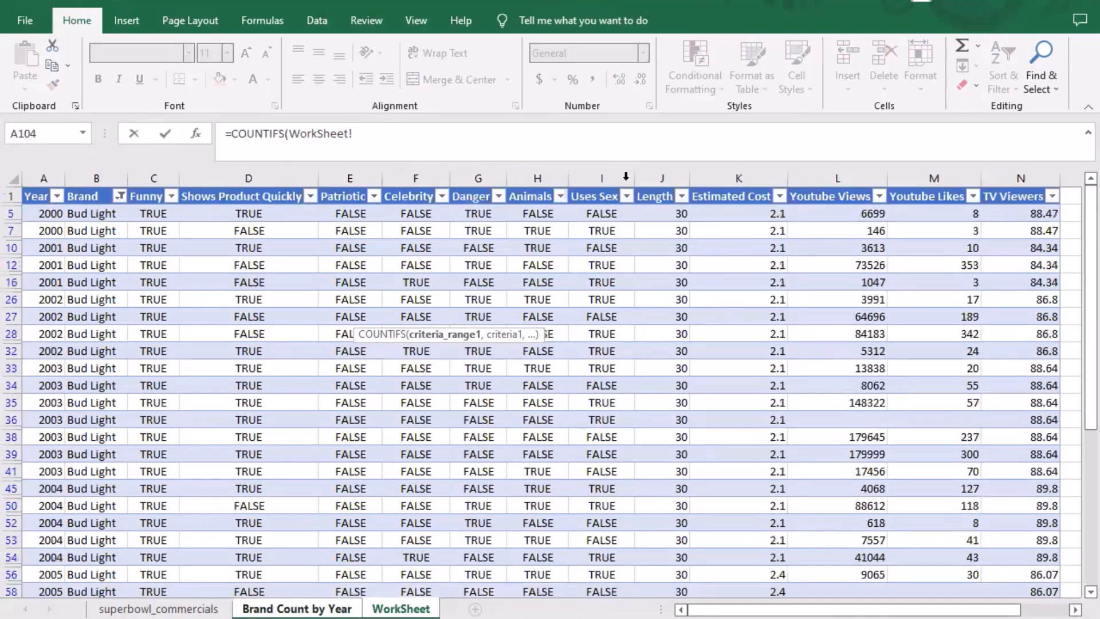
click(589, 208)
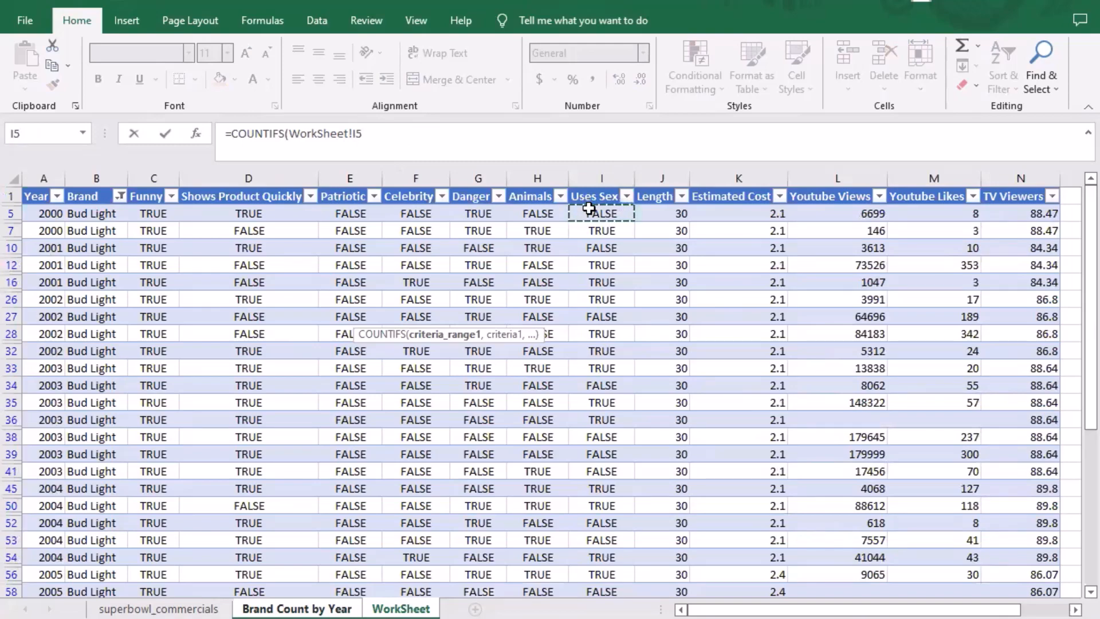
key(ctrl+shift+Down)
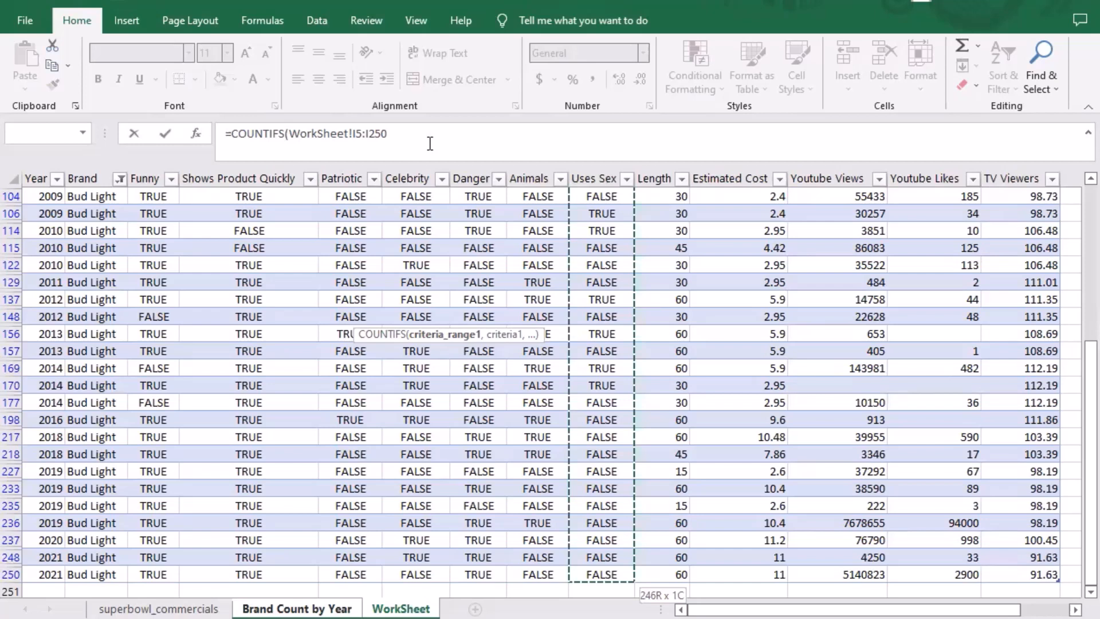
text(,"T)
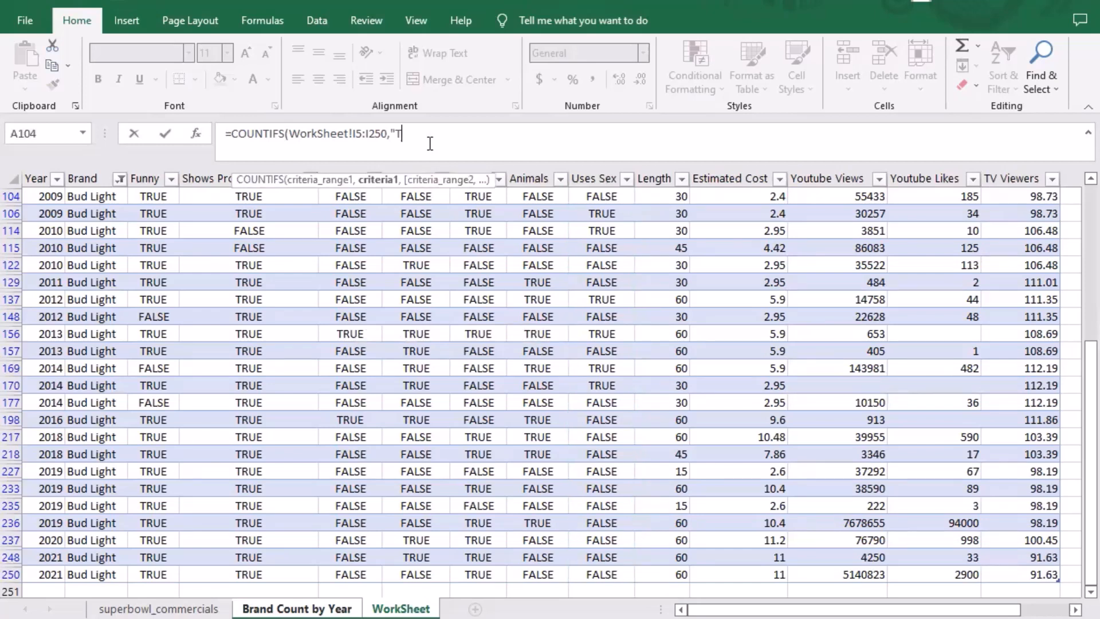
text(RUE"))
key(Return)
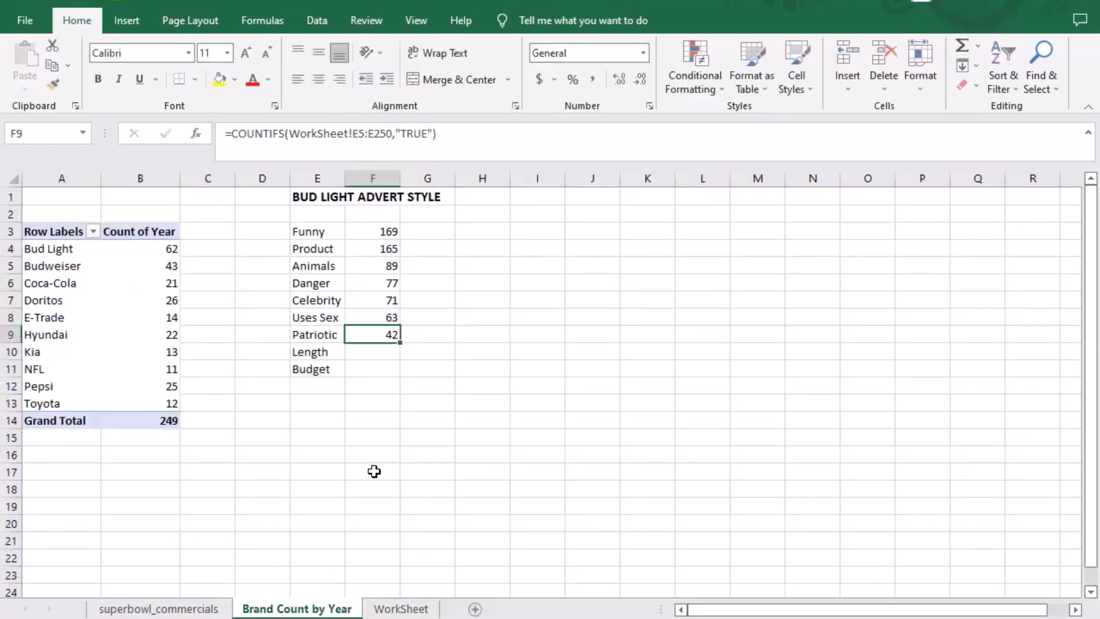
Look through the filtered Bud Light rows on WorkSheet and return to Brand Count by Year
click(401, 609)
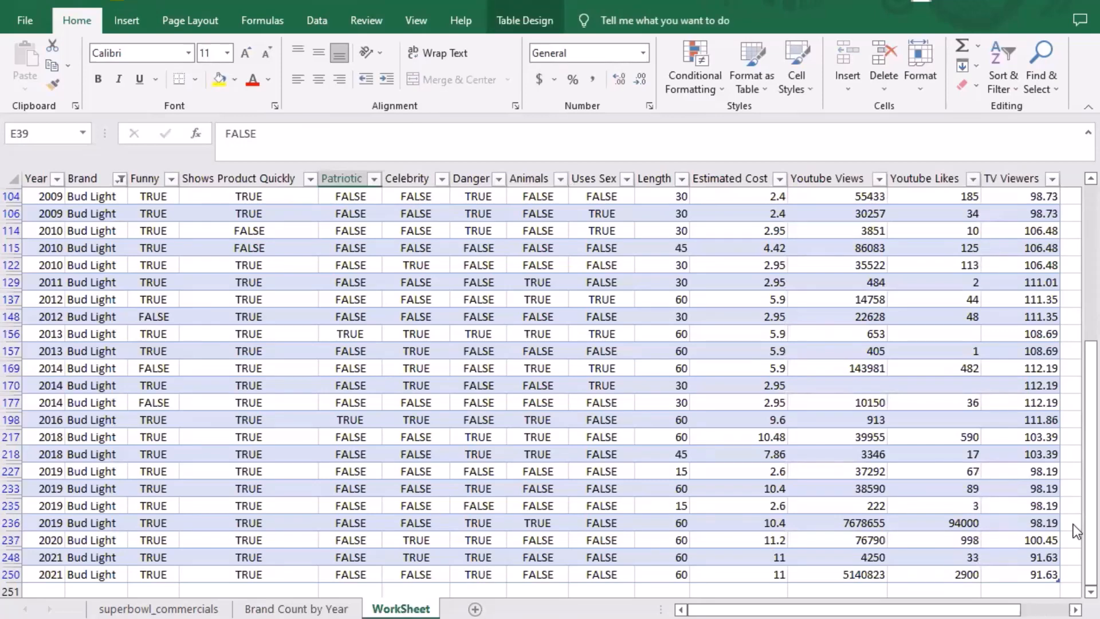
mouse_move(1074, 436)
mouse_down()
mouse_move(1076, 178)
mouse_move(1076, 450)
mouse_up()
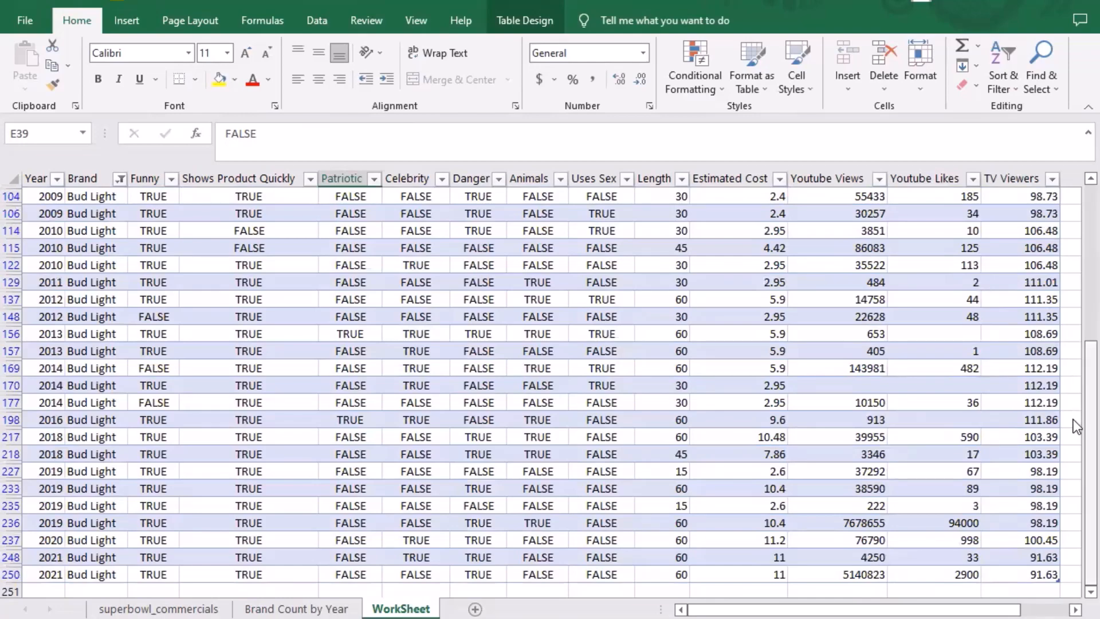
drag(1076, 426, 1076, 293)
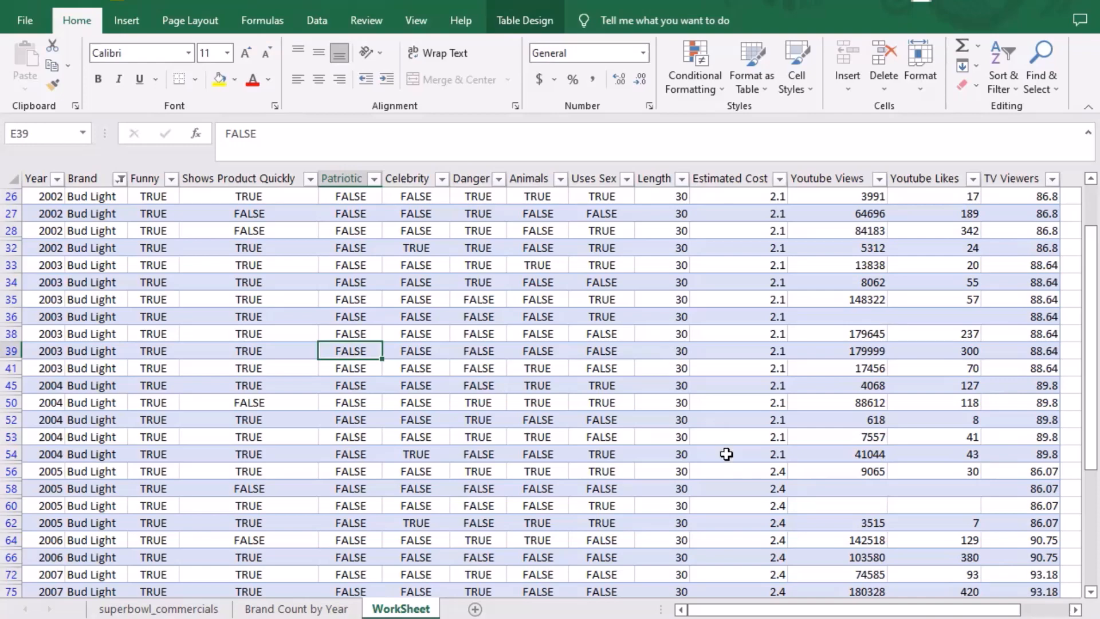
click(310, 610)
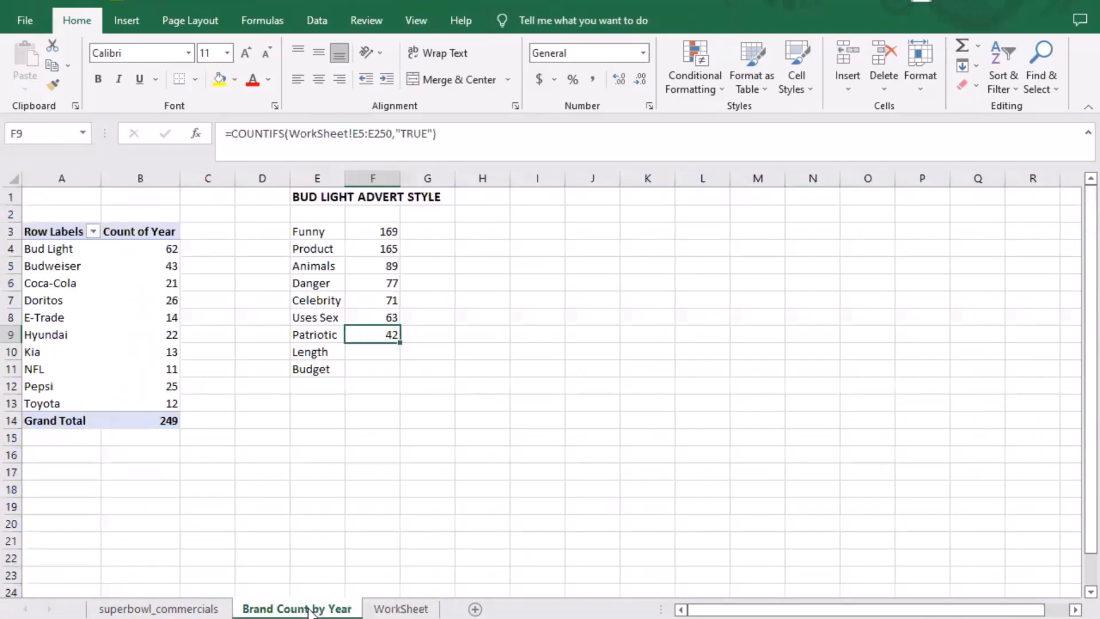
Enter 30 SECONDS in the Length cell F10 and widen column F to fit the text
click(384, 356)
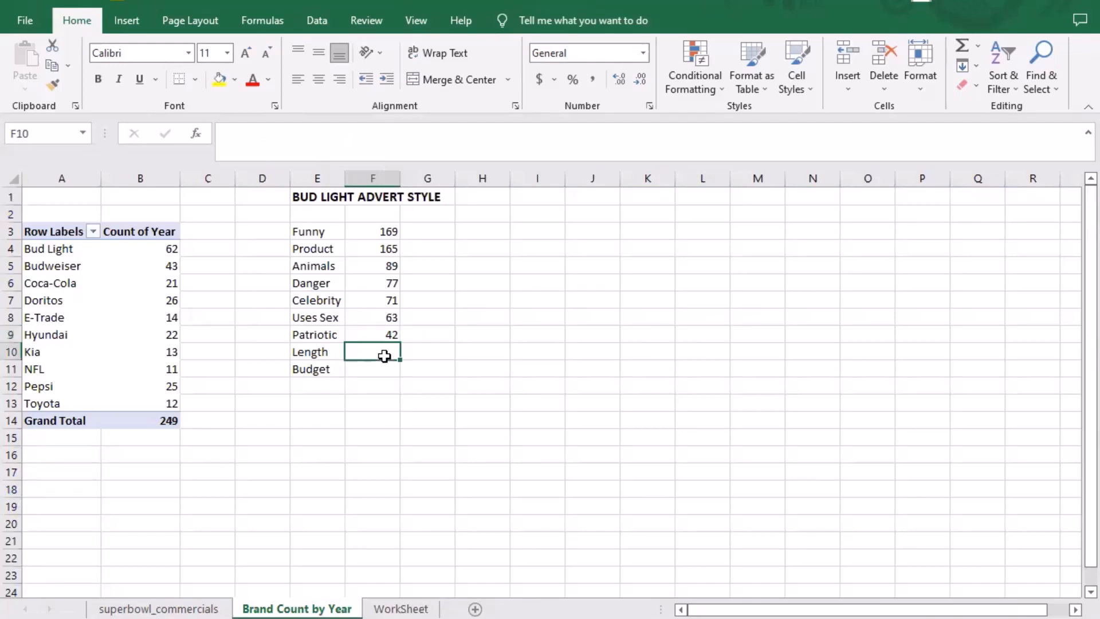
text(30 S)
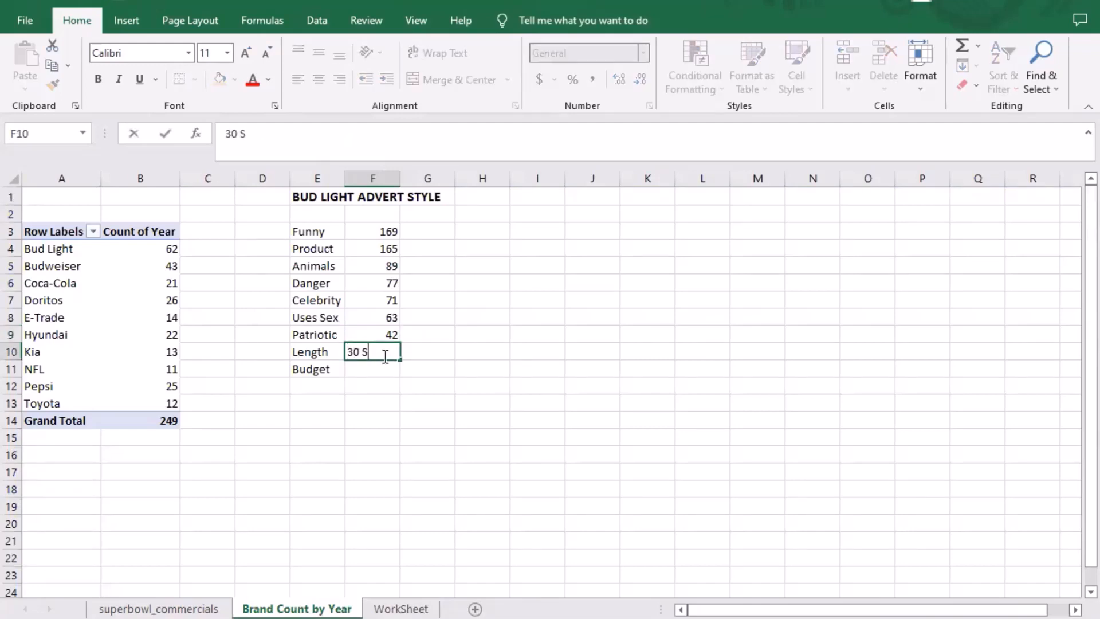
text(ECONDS)
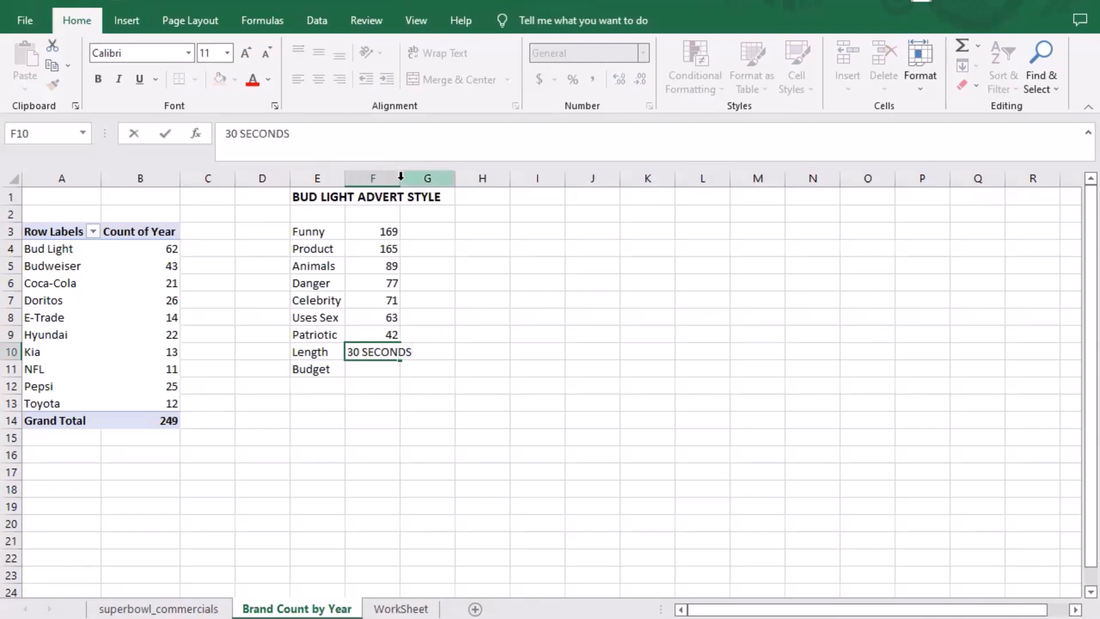
click(400, 177)
double_click(400, 182)
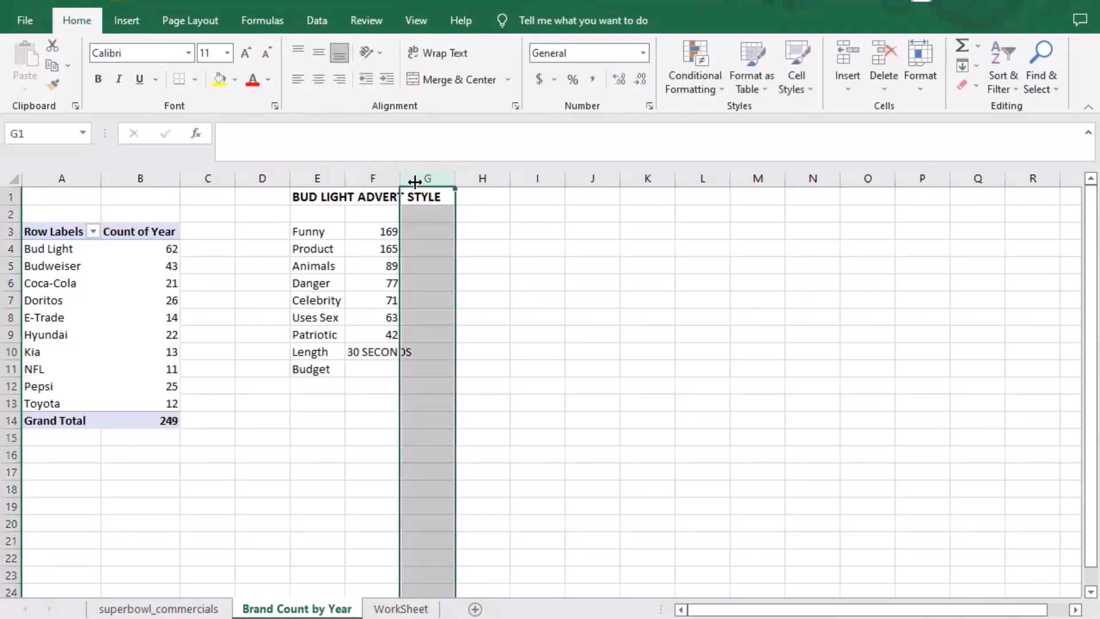
Check the WorkSheet Estimated Cost column and enter =AVERAGE(WorkSheet!K5:K250) in the Budget cell F11 of Brand Count by Year
click(374, 368)
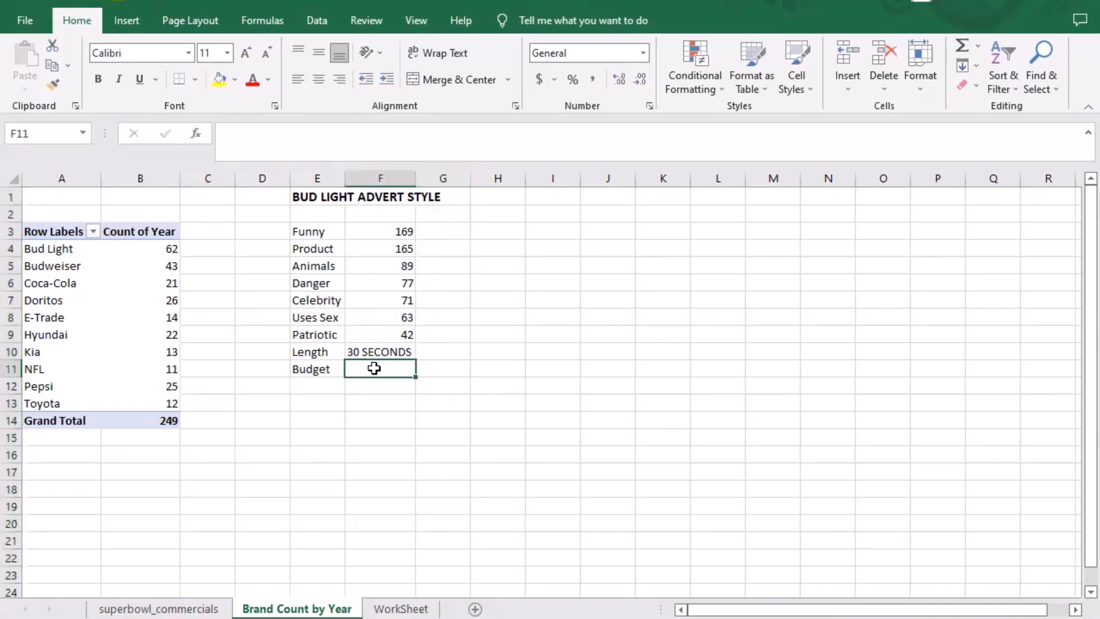
click(400, 608)
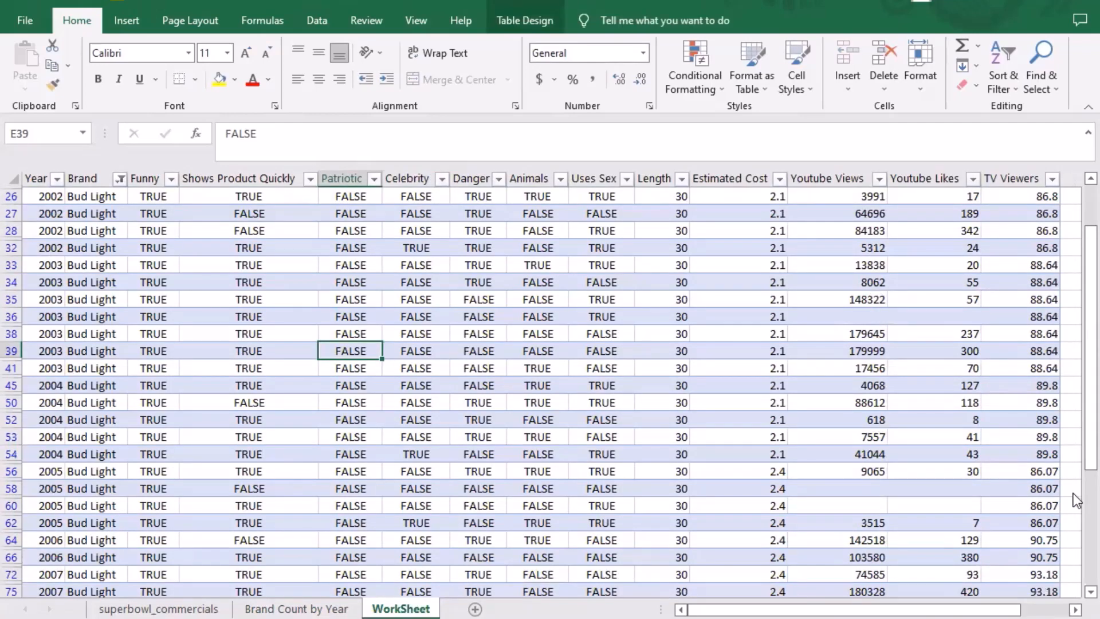
drag(1073, 516, 1075, 257)
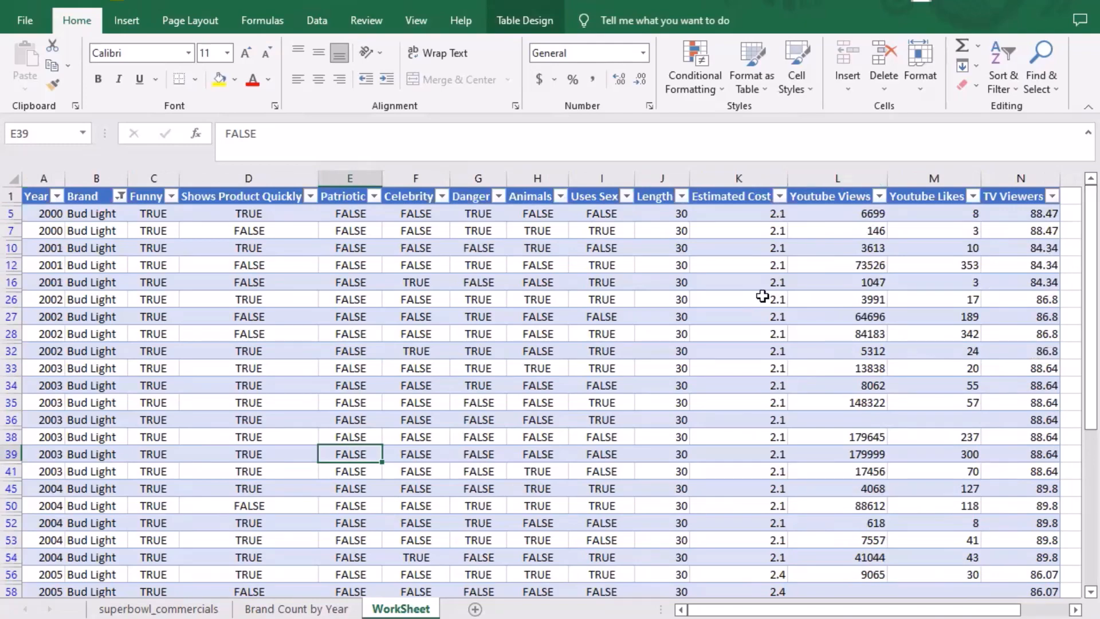
click(301, 608)
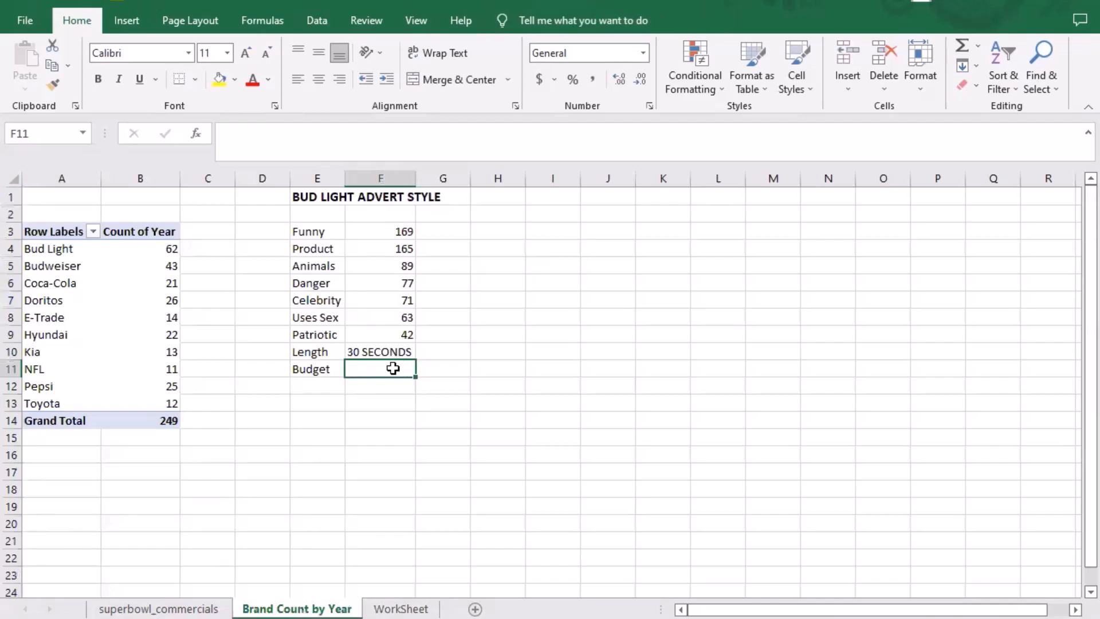
text(=)
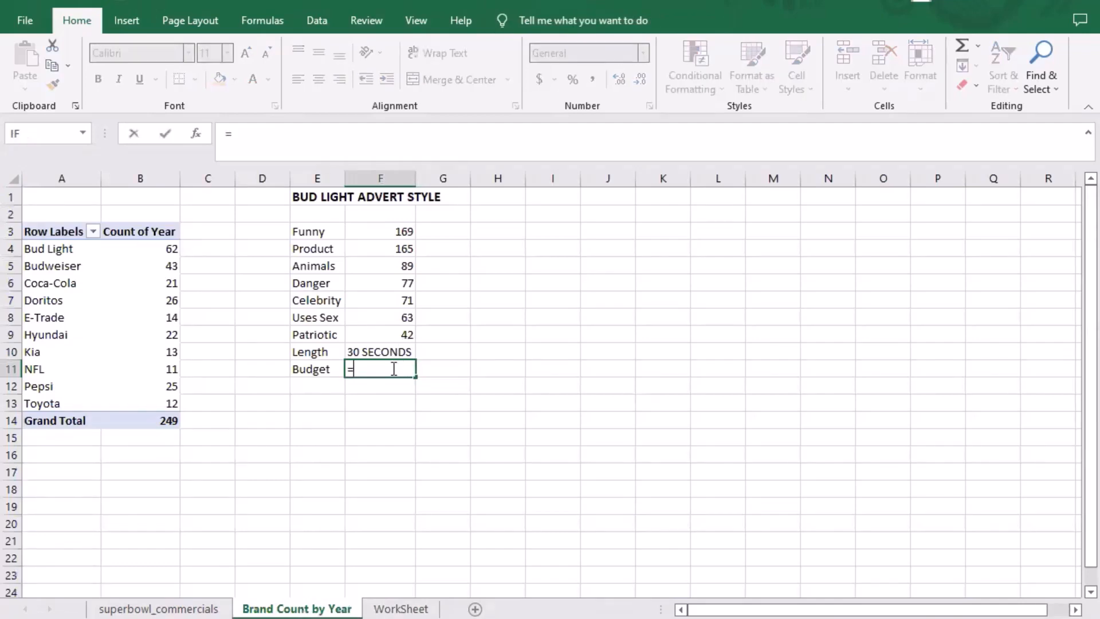
text(AV)
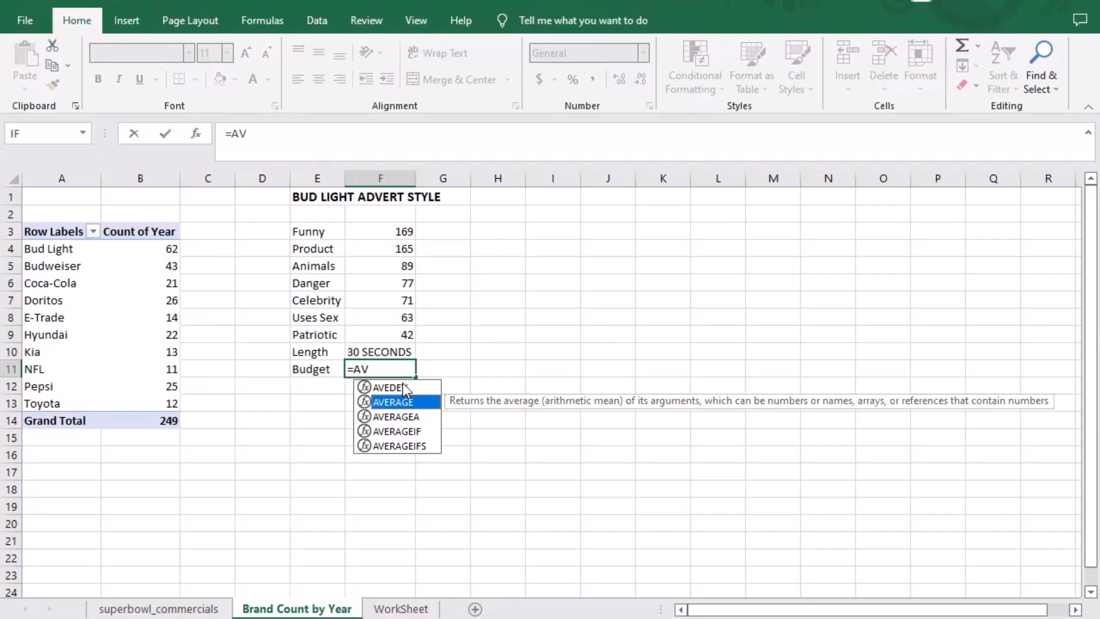
key(Tab)
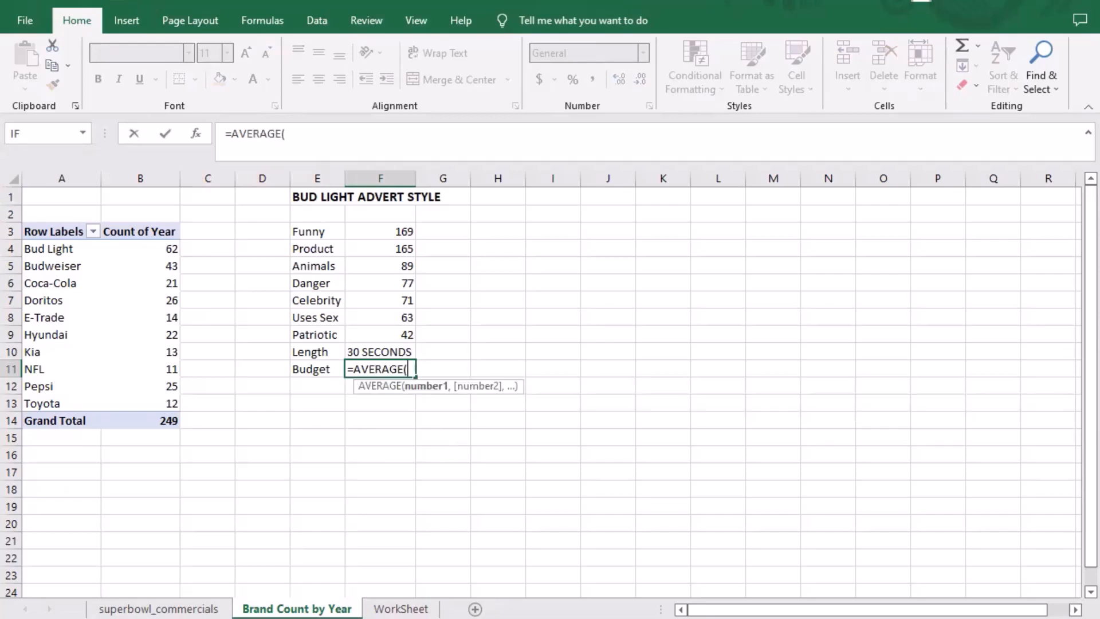
click(401, 608)
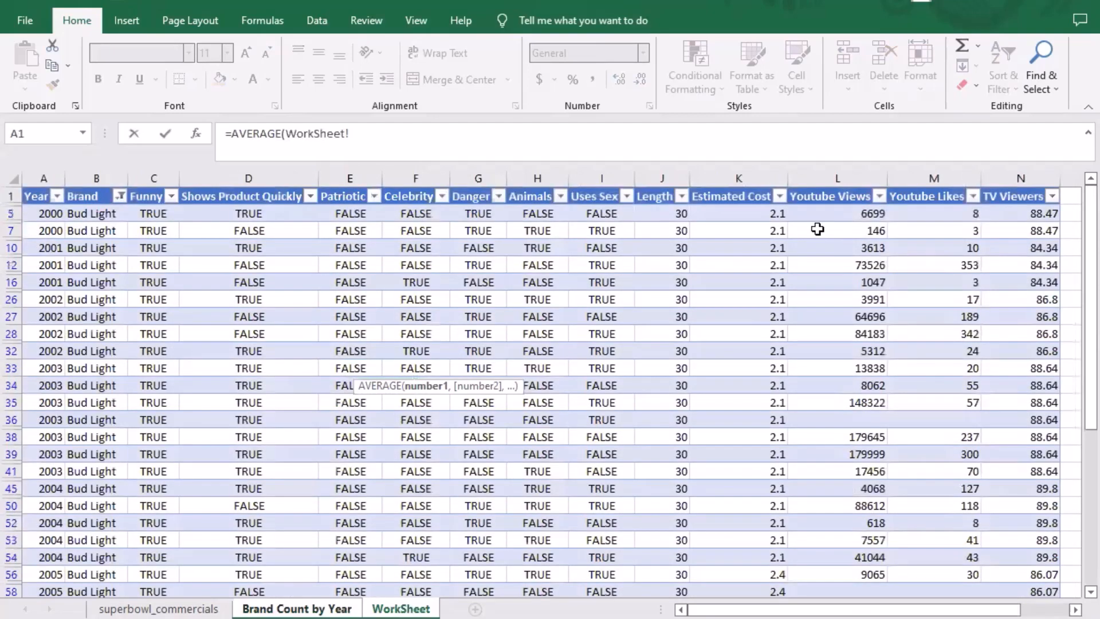
click(772, 217)
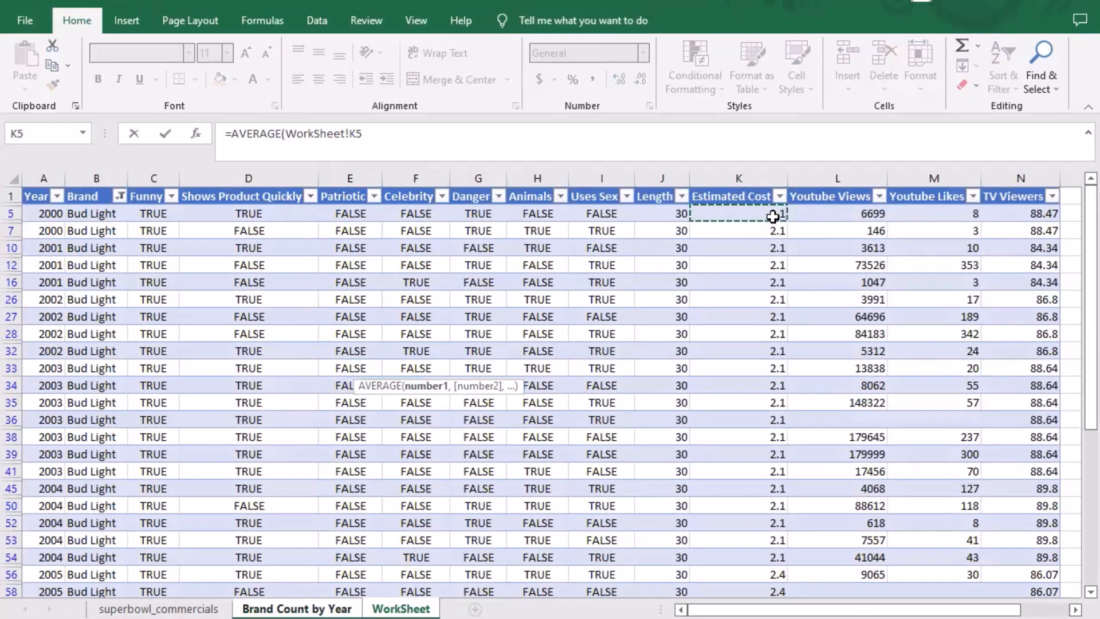
key(ctrl+shift+Down)
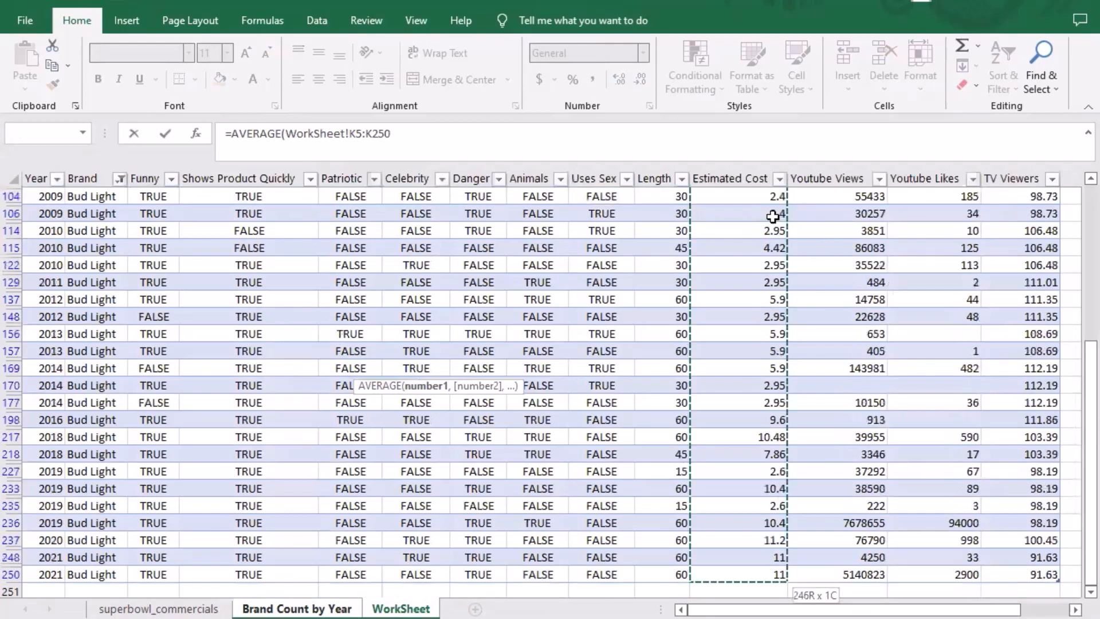
click(409, 137)
key(Return)
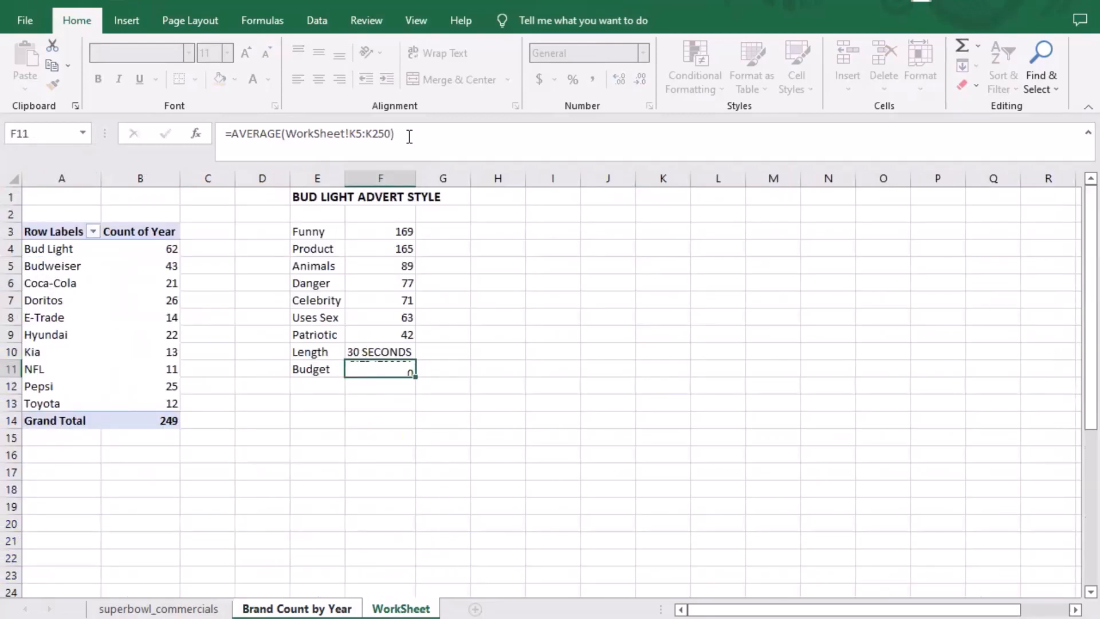
Ignore the formula error flagged on the Budget cell F11
click(381, 369)
click(326, 369)
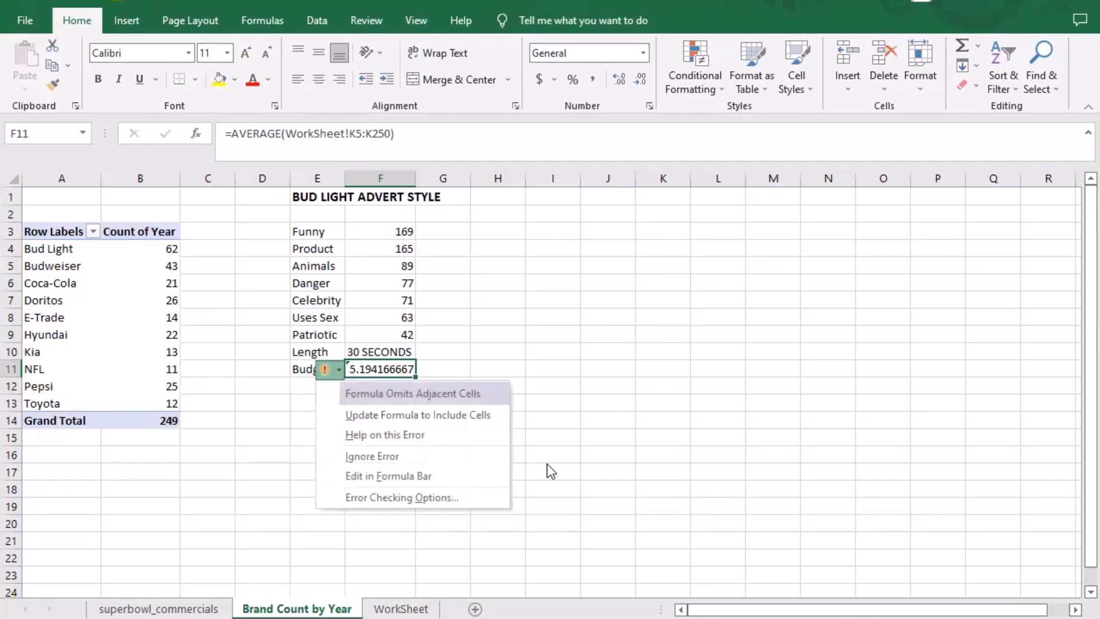
click(430, 455)
click(442, 382)
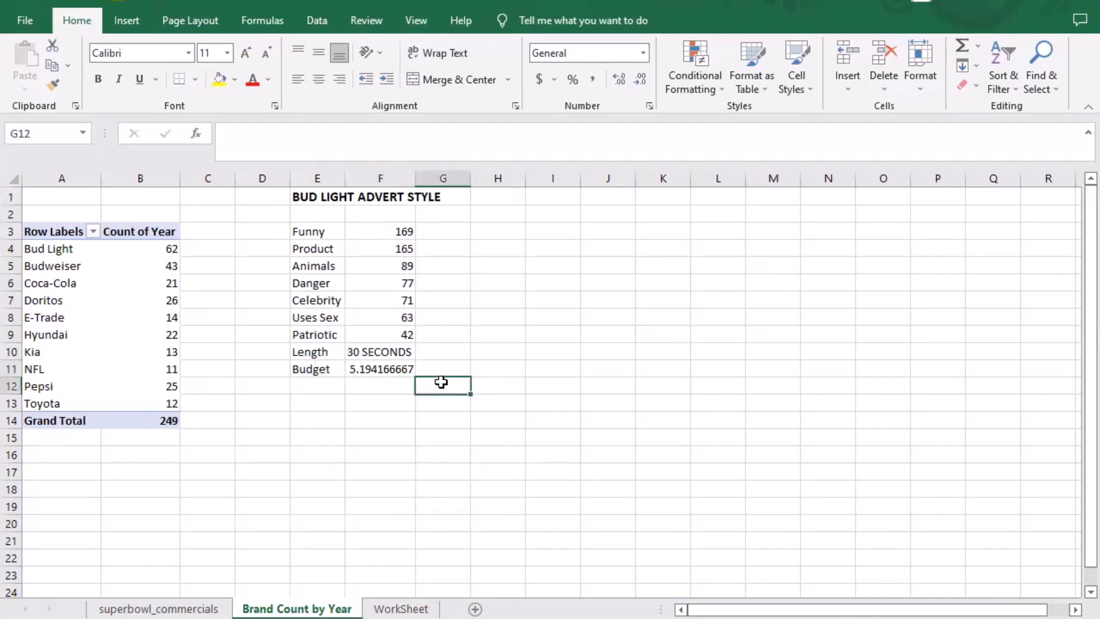
Check the WorkSheet costs again and format the Budget cell F11 as a dollar amount in Accounting format
click(387, 372)
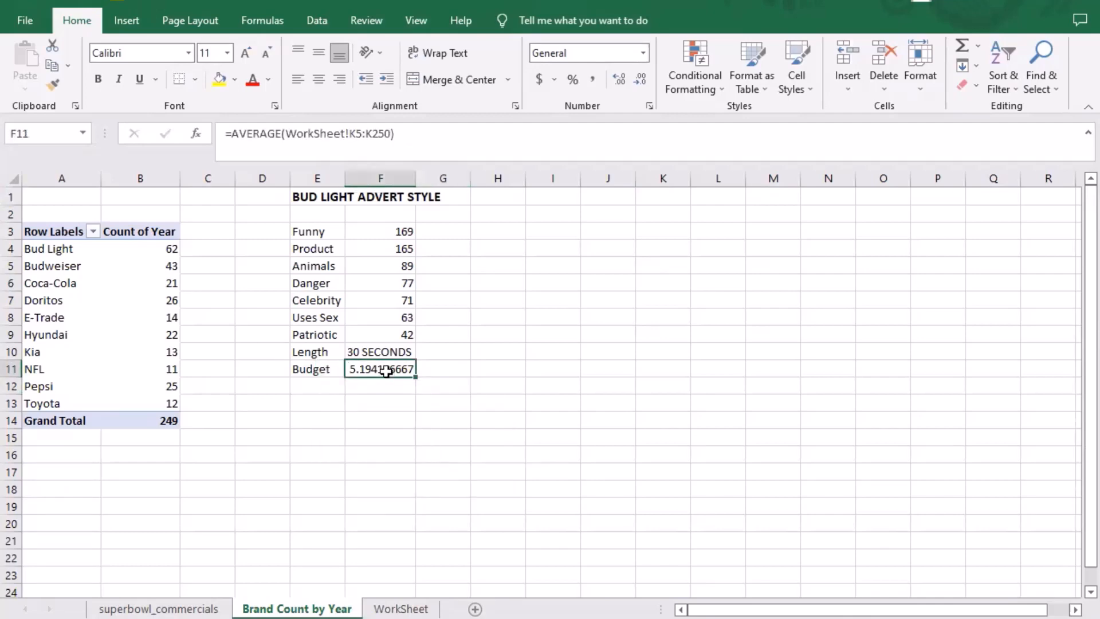
click(401, 609)
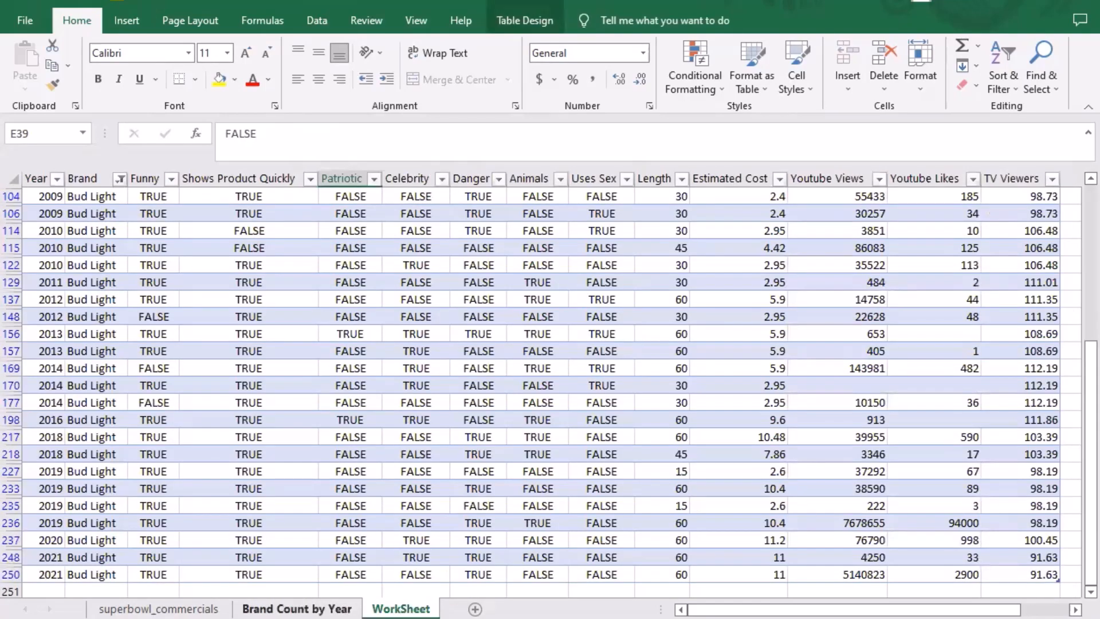
click(347, 610)
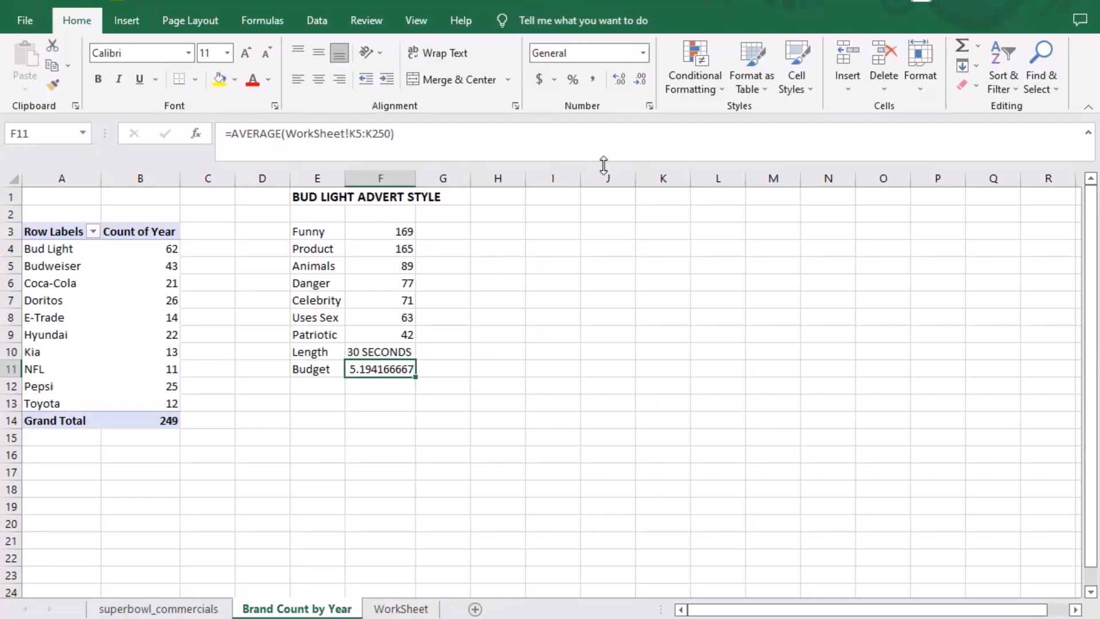
click(539, 79)
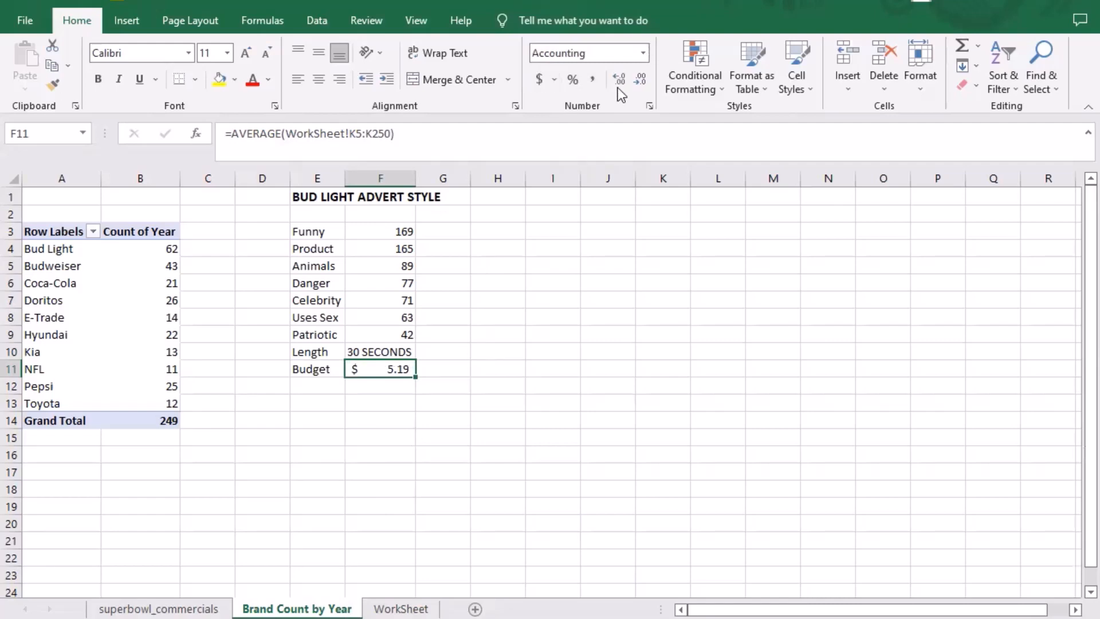
click(578, 373)
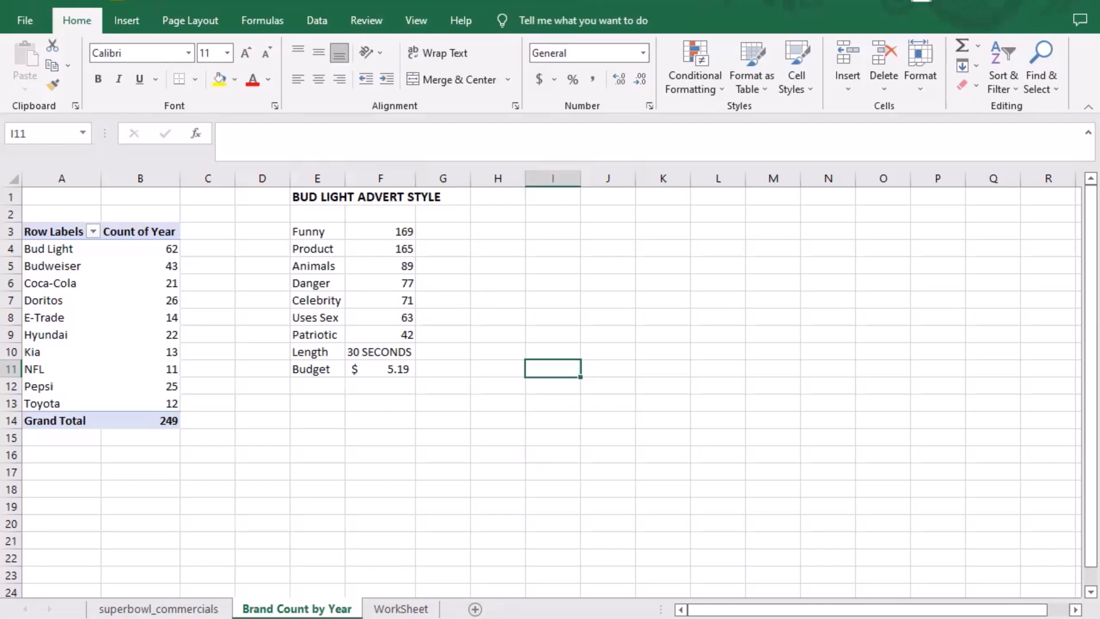
Look through the filtered Bud Light rows on WorkSheet from the start of the table and return to the advert style summary
click(400, 609)
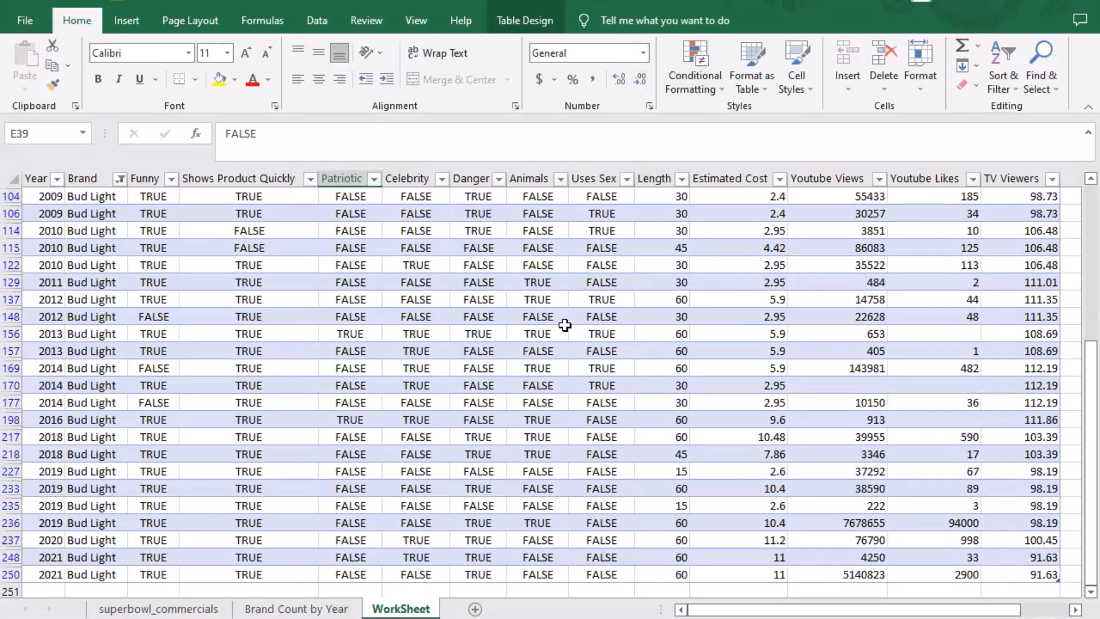
key(alt+p)
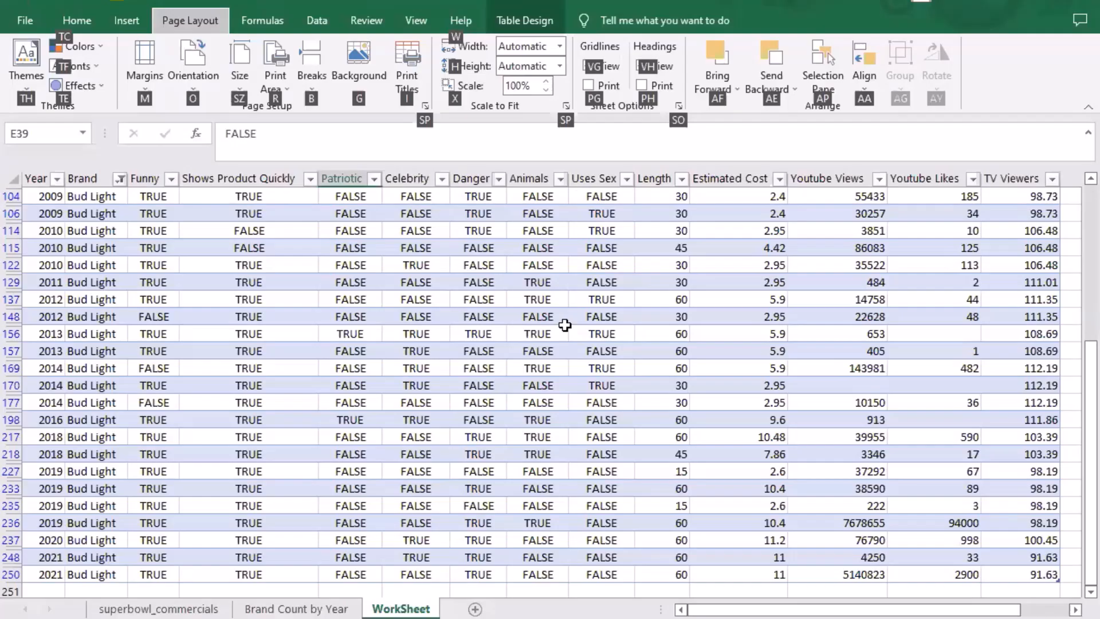
click(1005, 109)
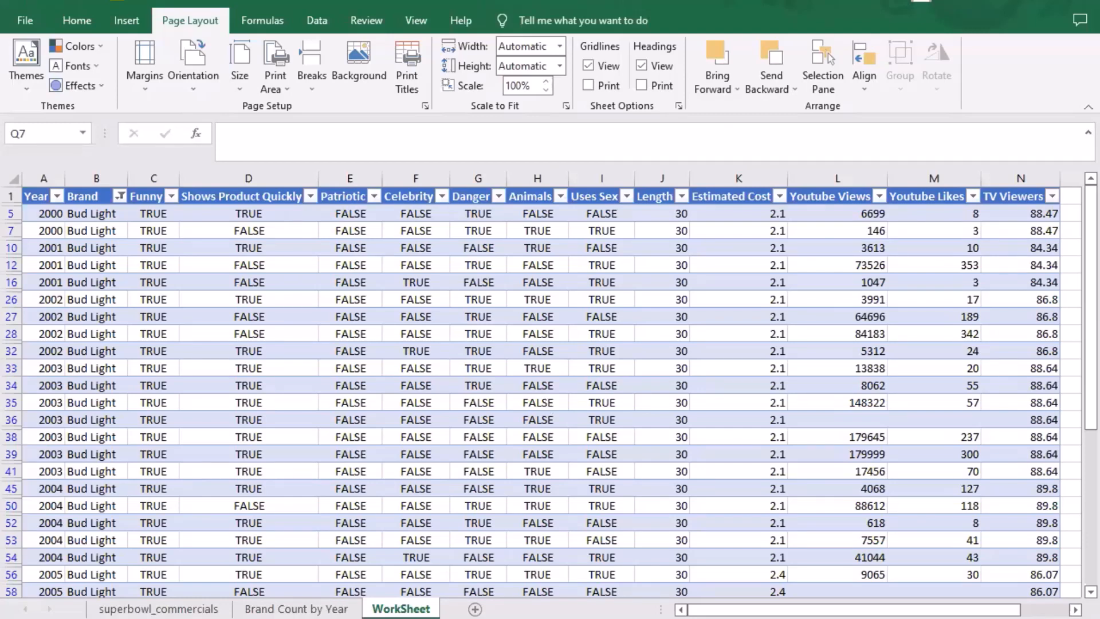
click(319, 611)
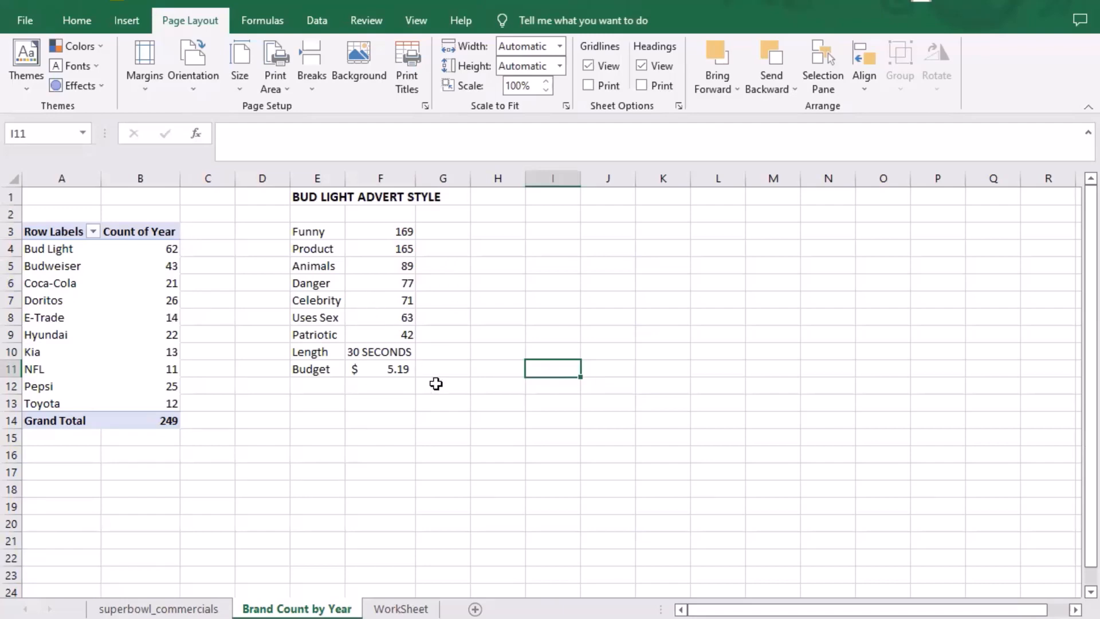
Try calculating the Funny share in G3 with =F3/GETPIVOTDATA("Year",$A$3), dividing by the pivot table's Grand Total, and clear the cell
click(446, 234)
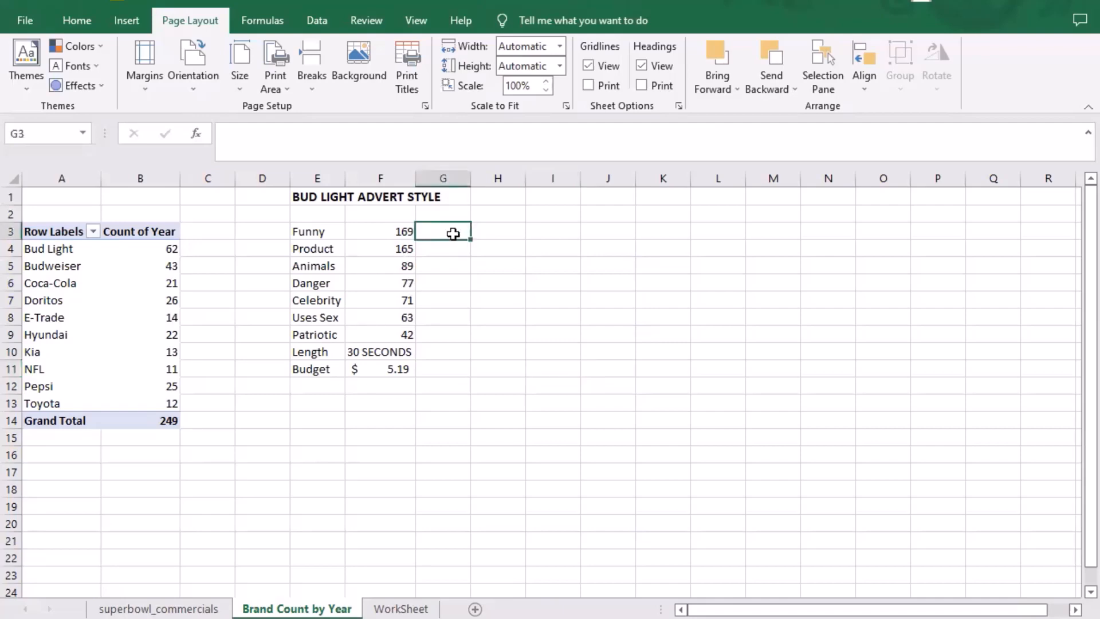
text(=)
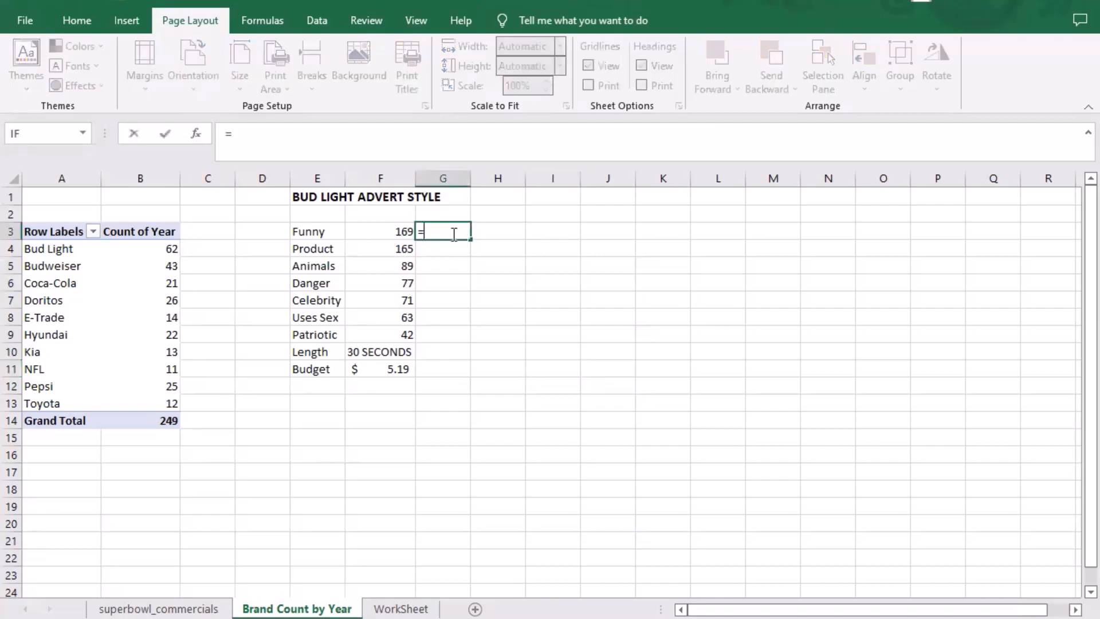
click(408, 233)
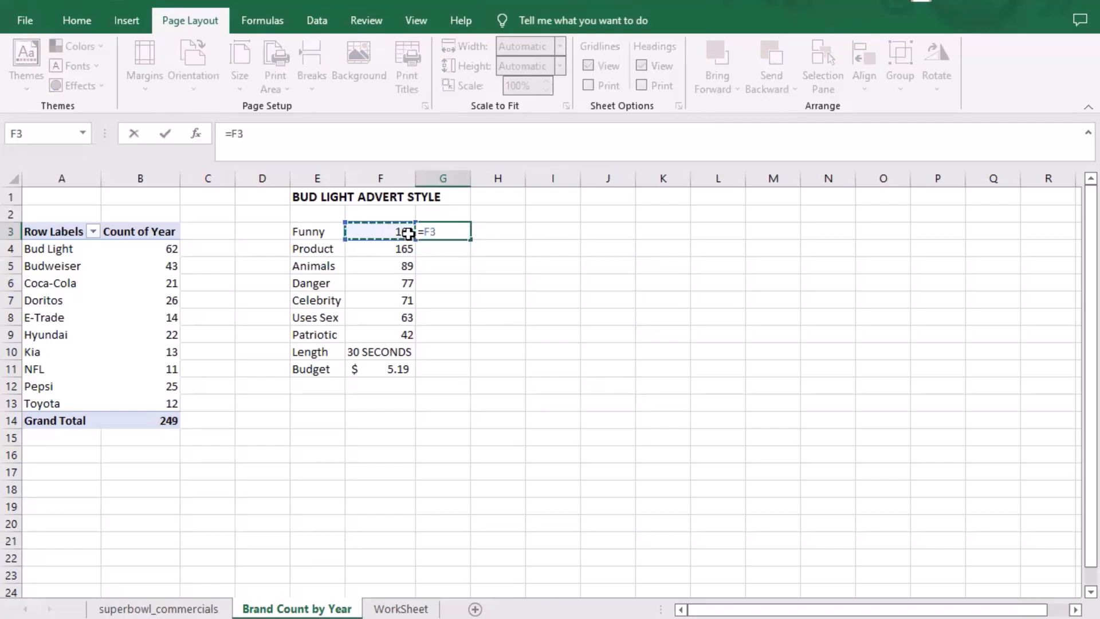
text(/)
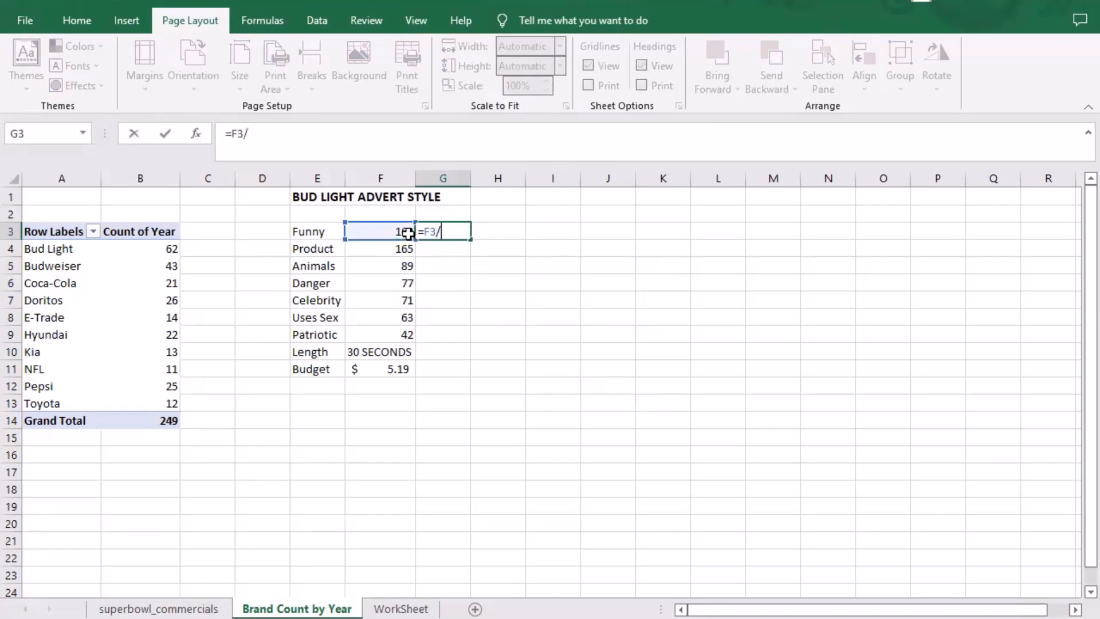
click(171, 420)
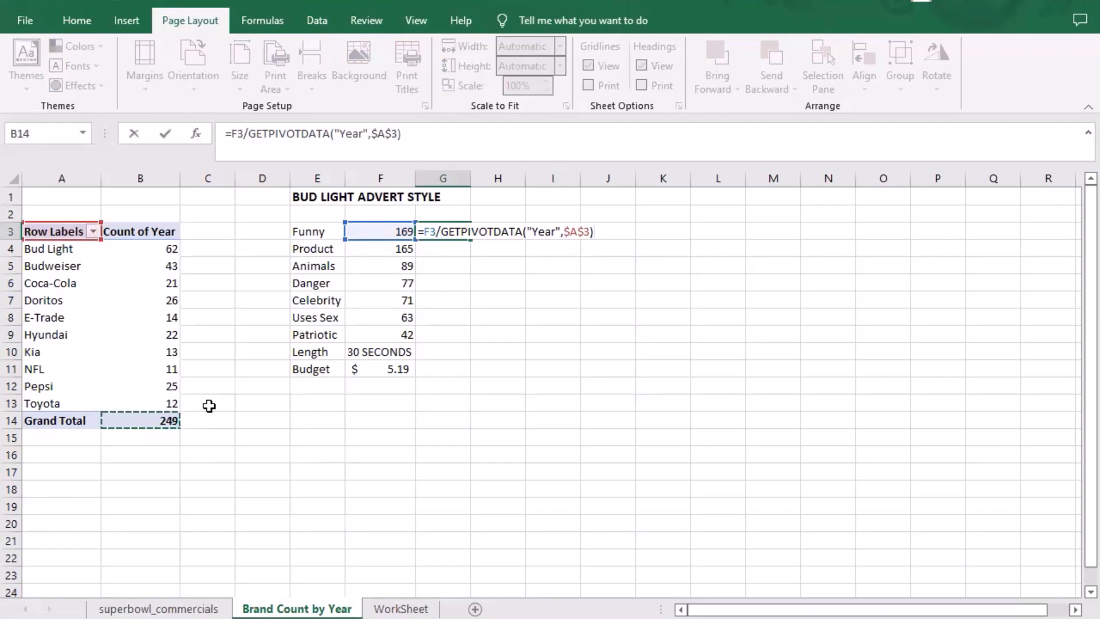
key(Return)
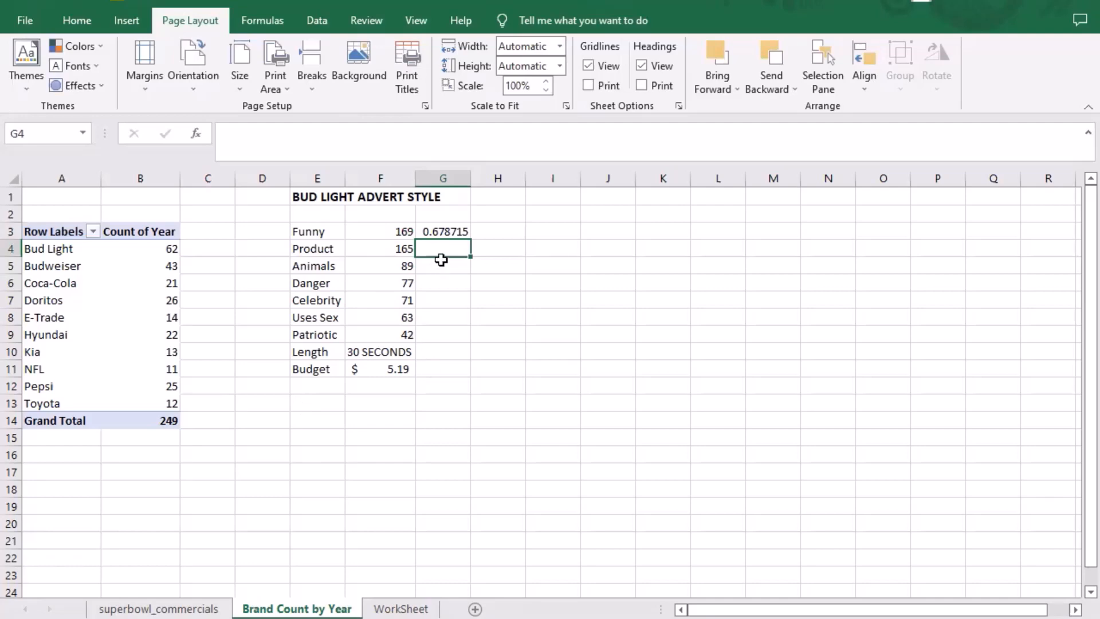
click(455, 228)
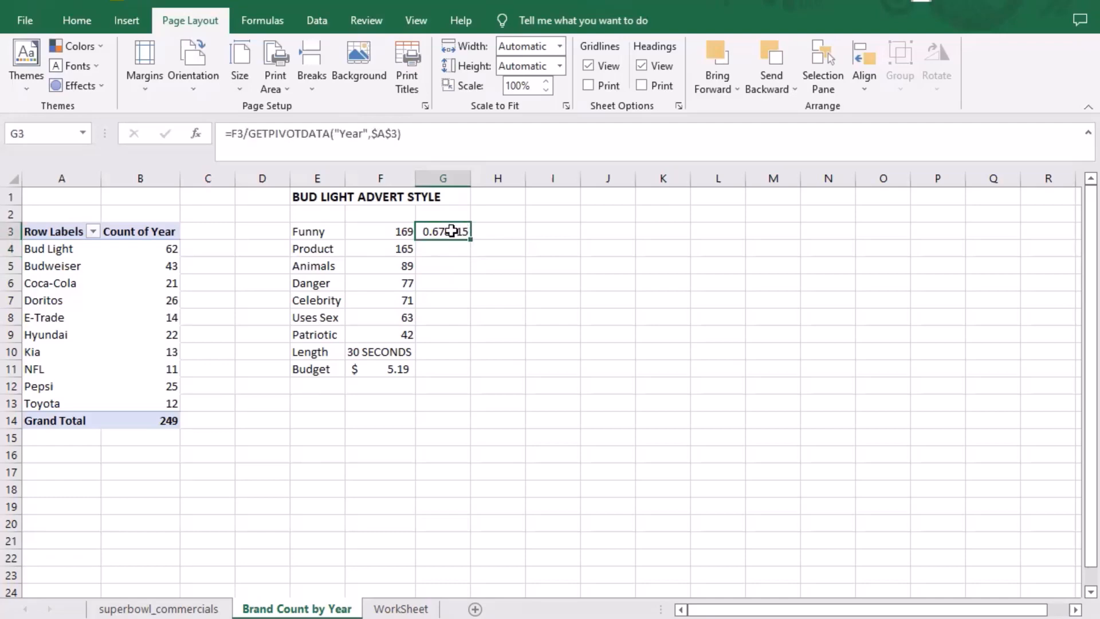
key(BackSpace)
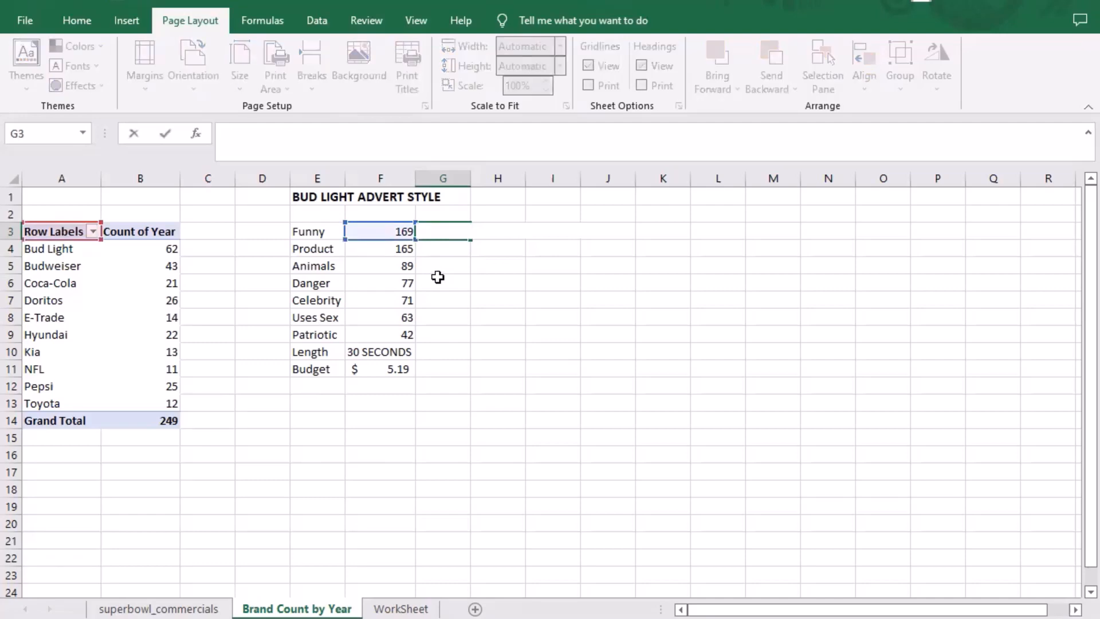
Rebuild the Funny share formula in G3 by dividing F3 by the Grand Total, and replace the GETPIVOTDATA part with C4
text(=)
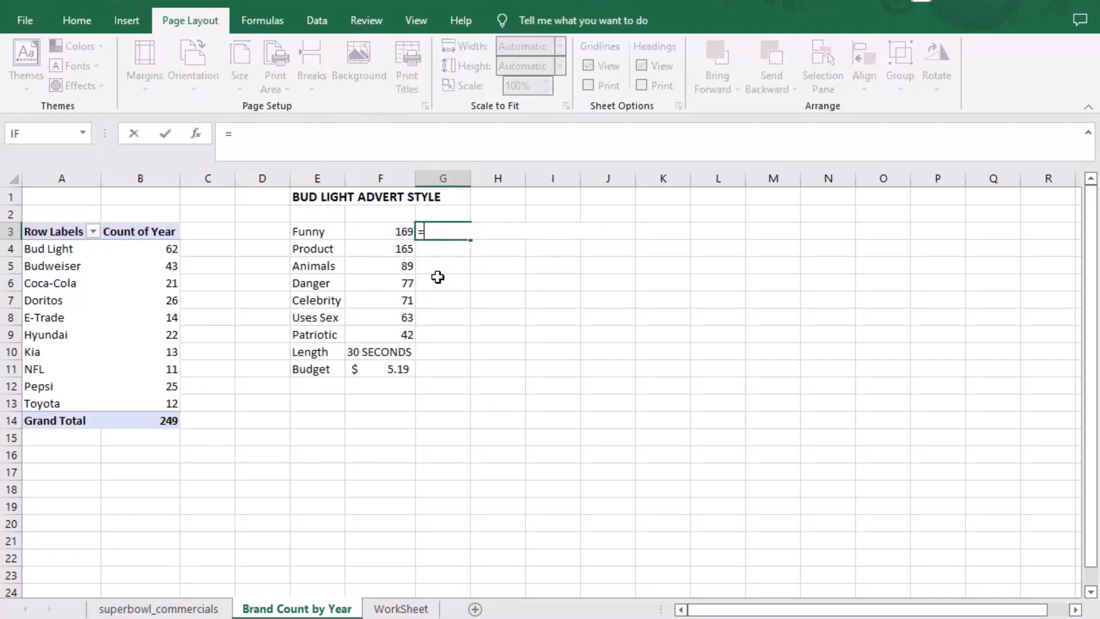
click(405, 233)
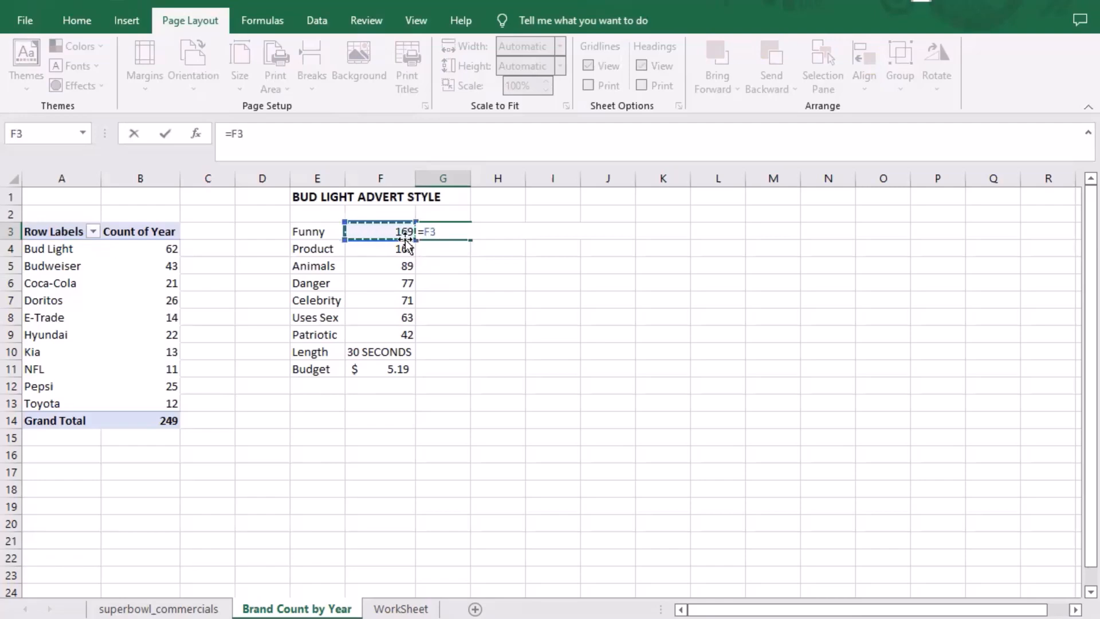
text(/)
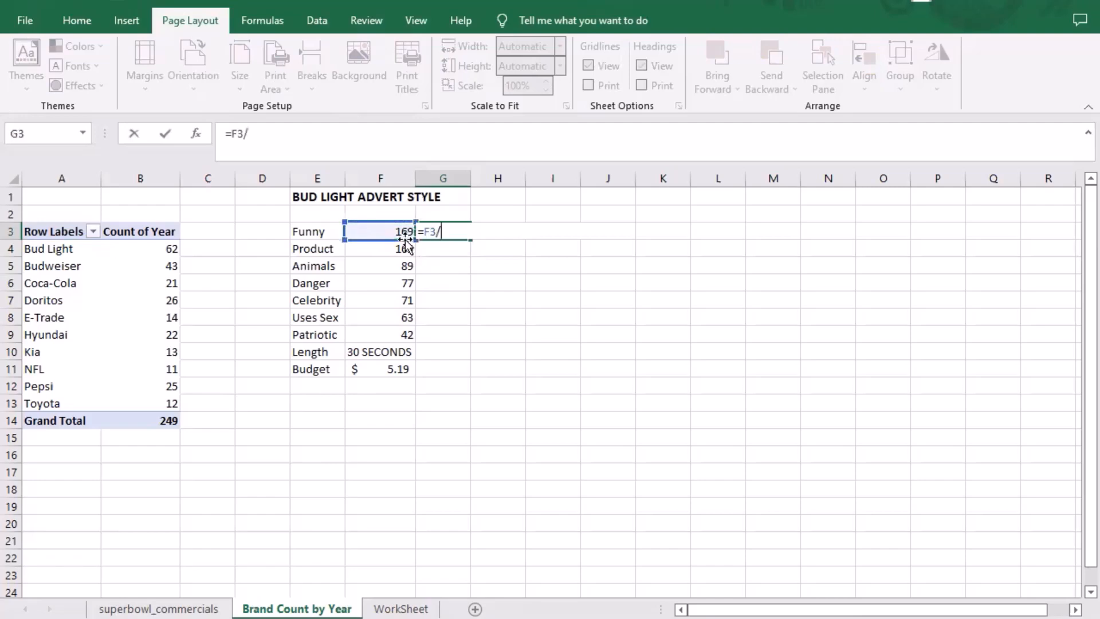
click(171, 421)
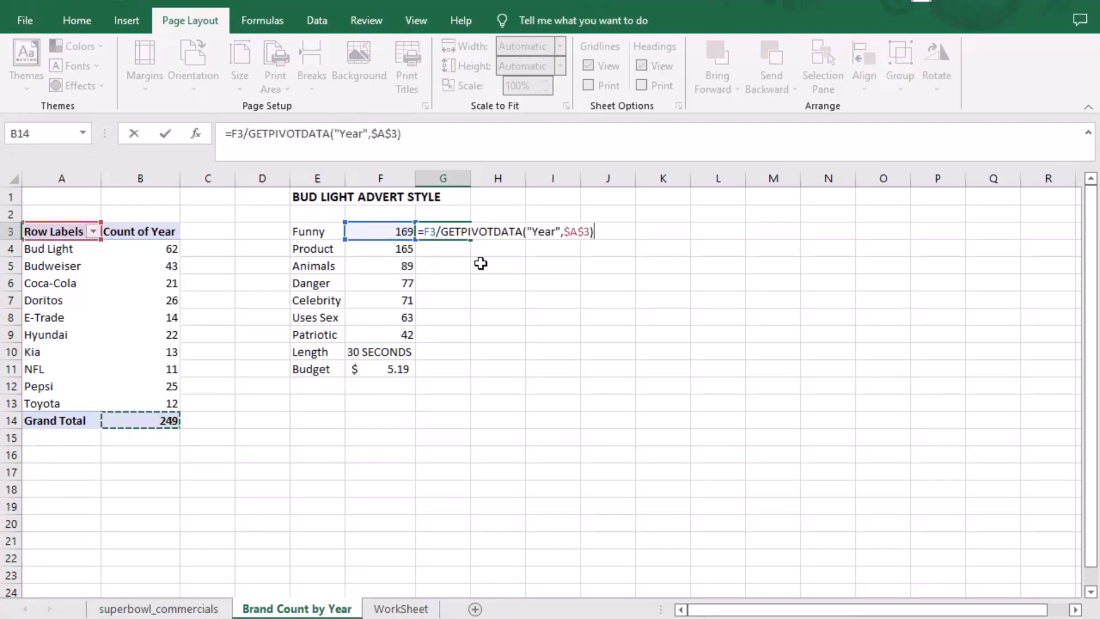
drag(402, 134, 249, 137)
key(F4)
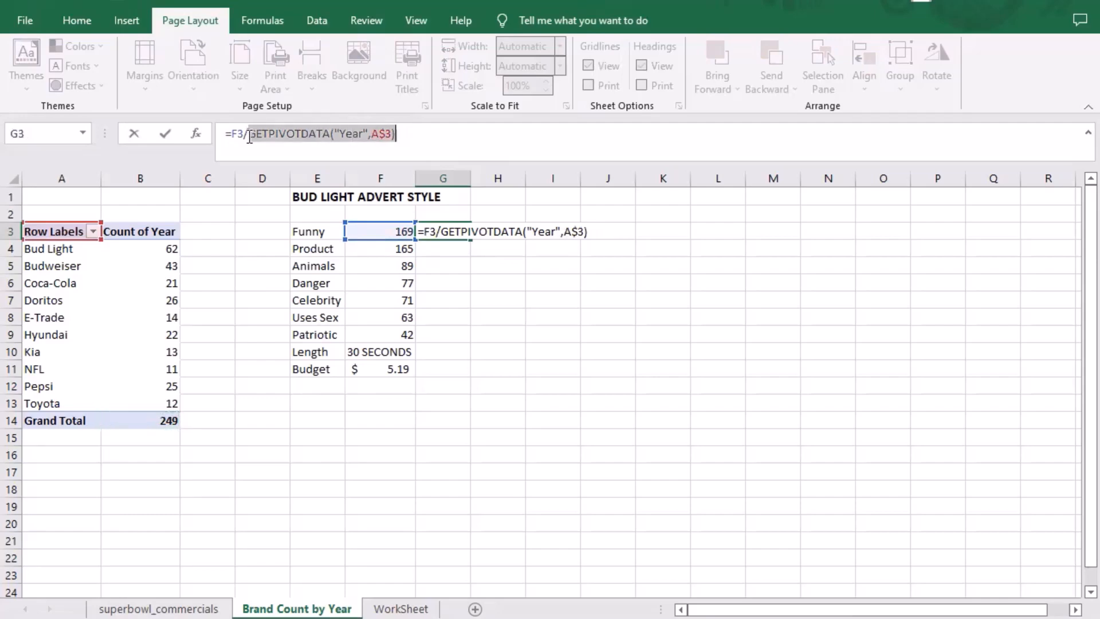
text(C4)
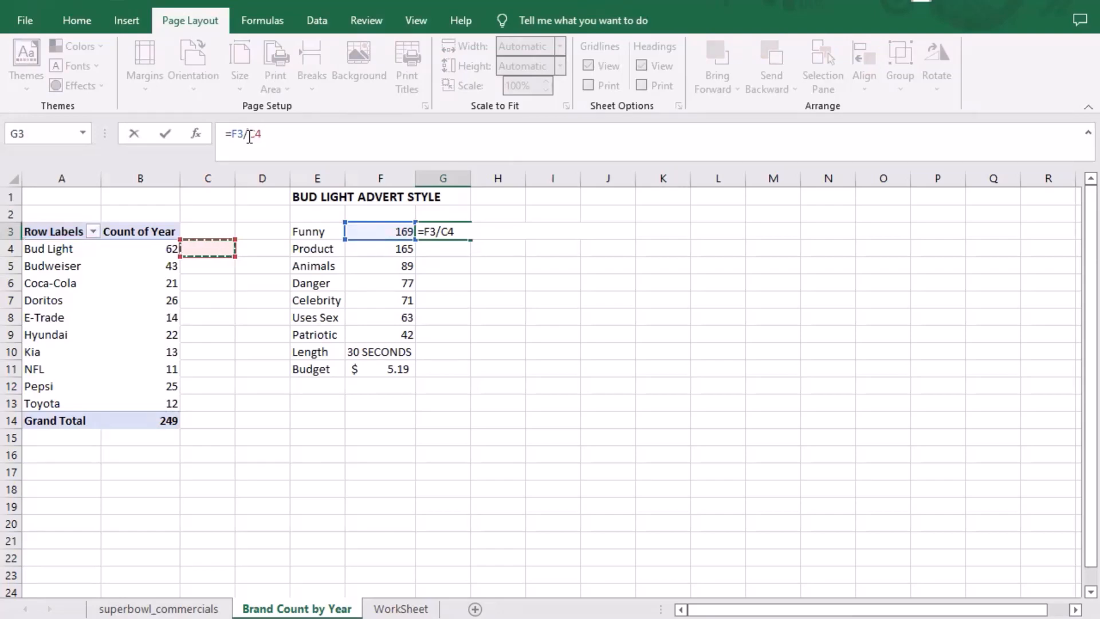
Complete the formula in G3 as =F3/GETPIVOTDATA("Year",$A3), dividing the Funny count by the pivot table's grand total
key(BackSpace)
key(BackSpace)
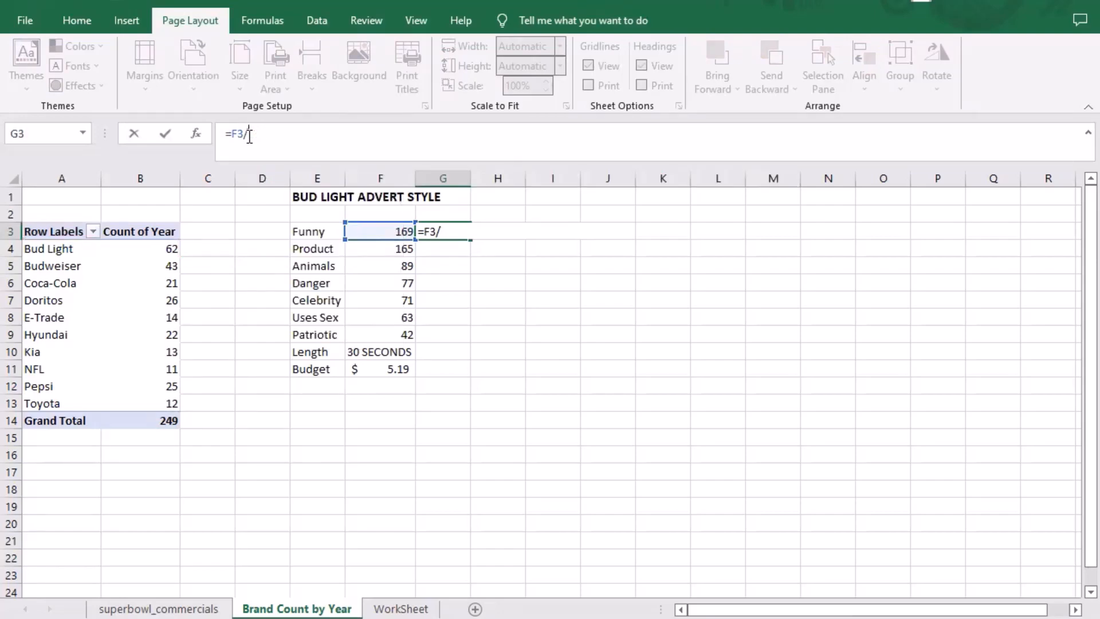
key(ctrl+z)
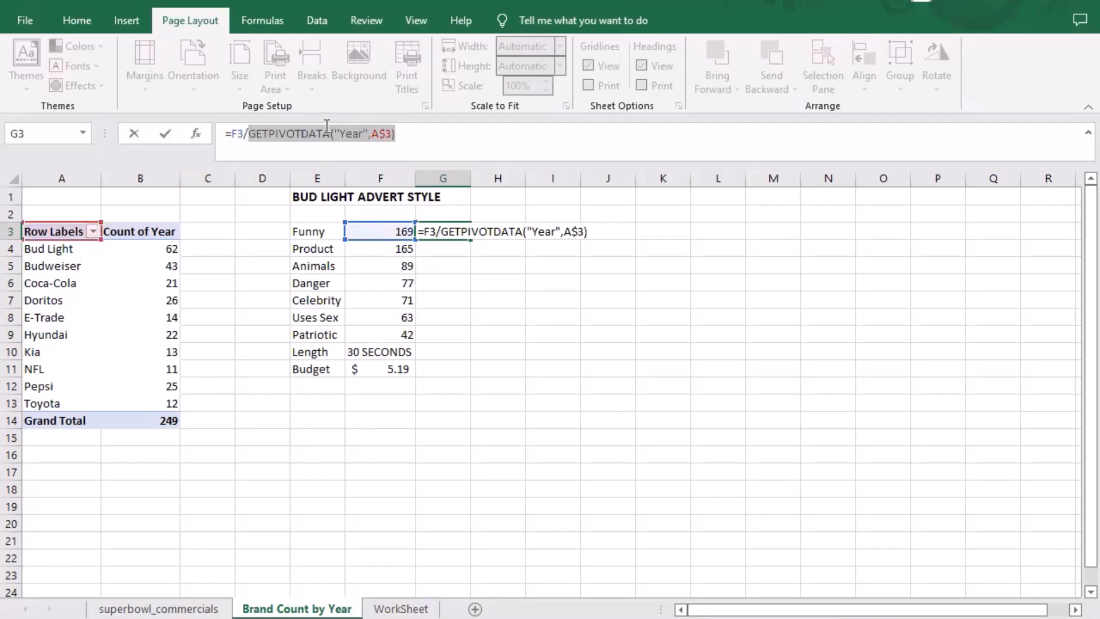
key(F4)
key(Return)
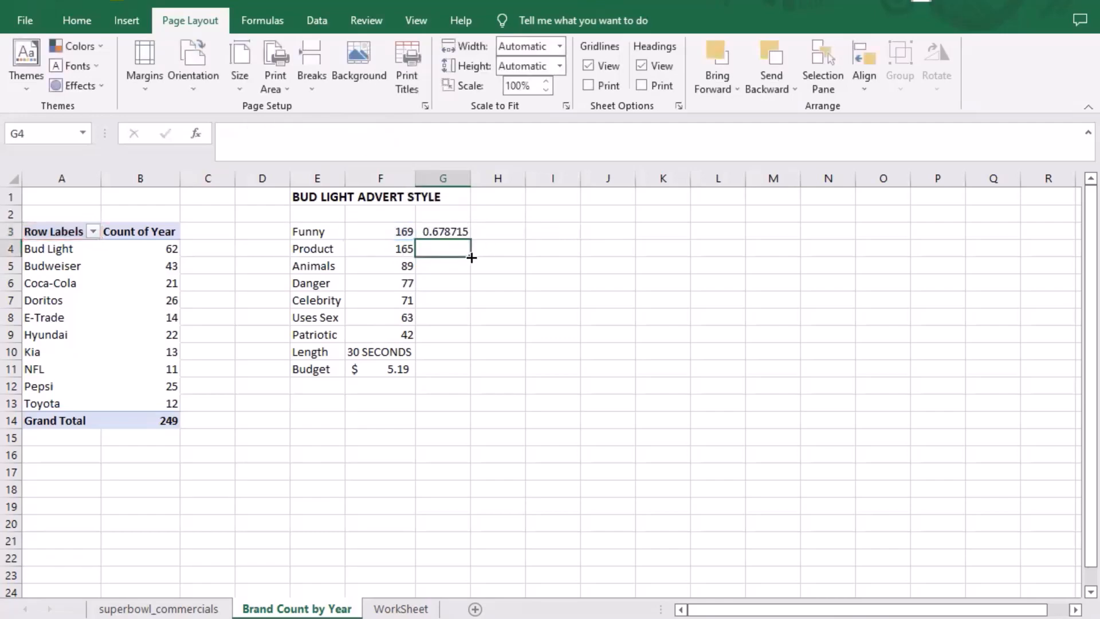
Fill the G3 formula down to G9 and format the range as percentages
click(458, 228)
drag(481, 262, 472, 344)
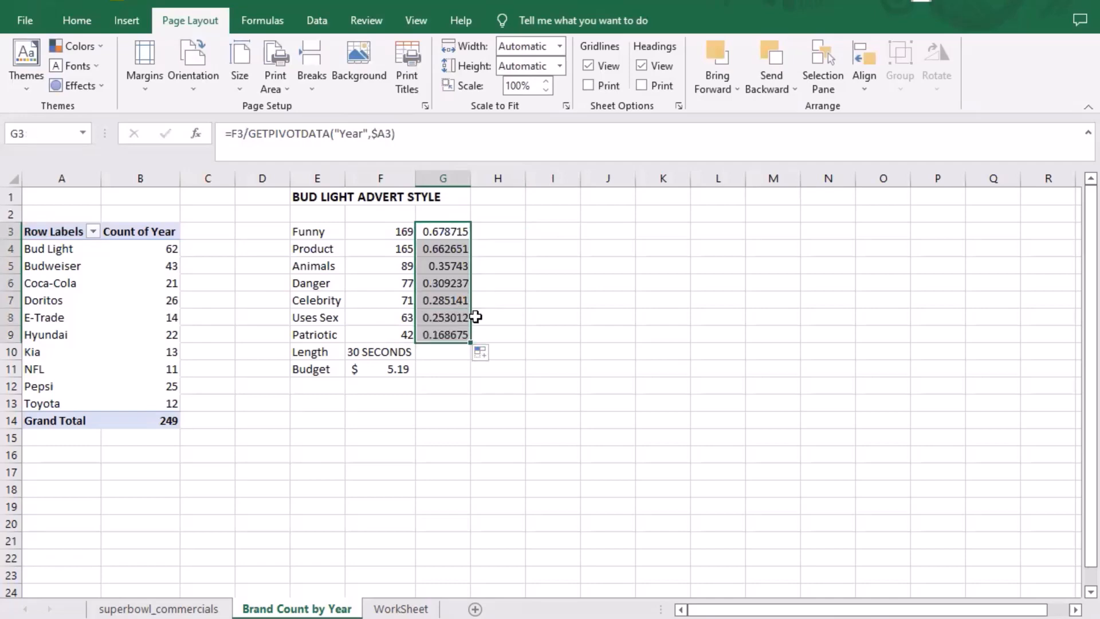
click(77, 20)
click(539, 82)
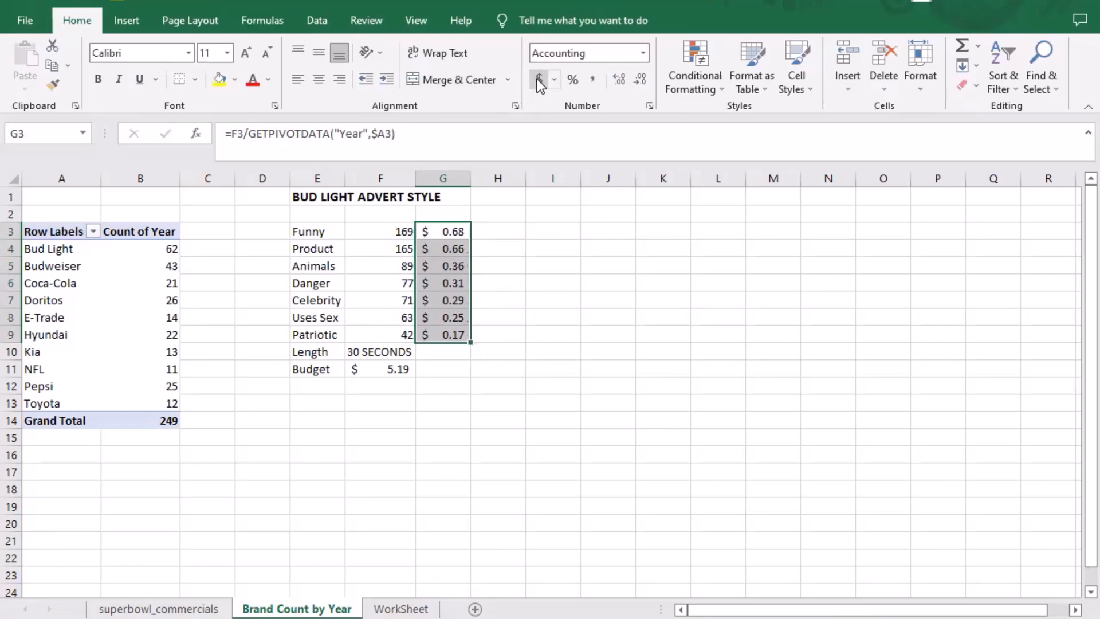
click(573, 80)
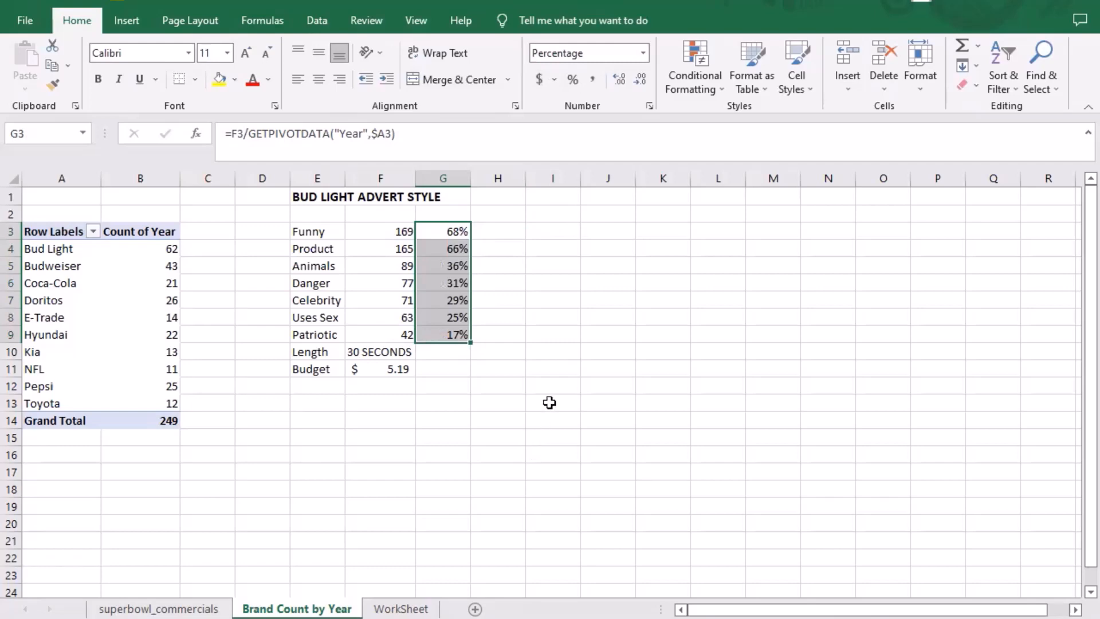
click(490, 362)
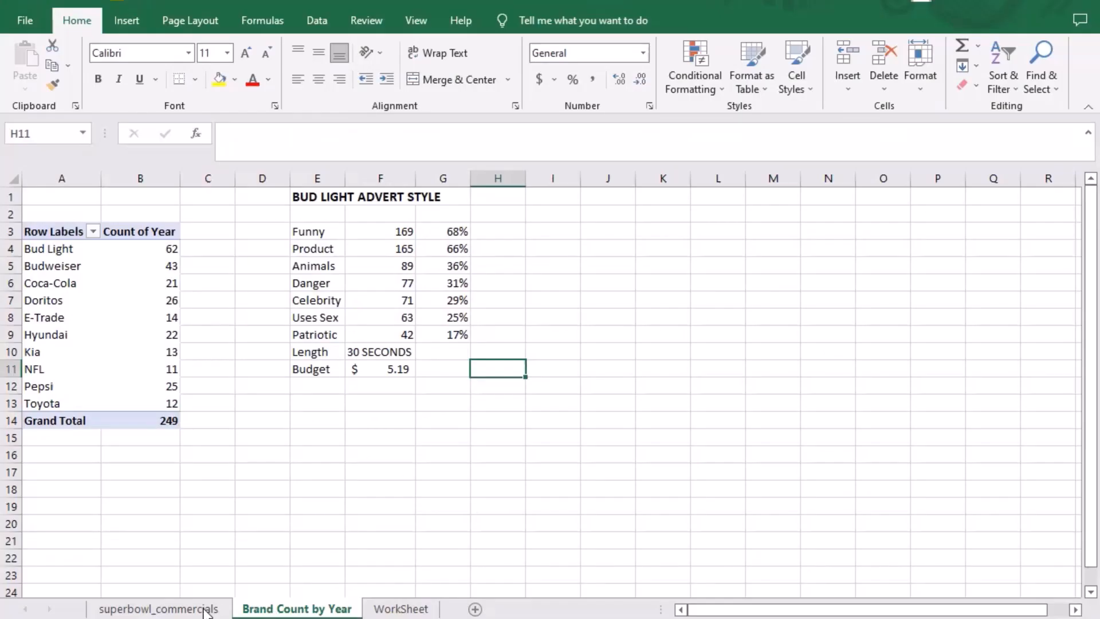
Clear the Brand filter from the table on the WorkSheet sheet
click(383, 607)
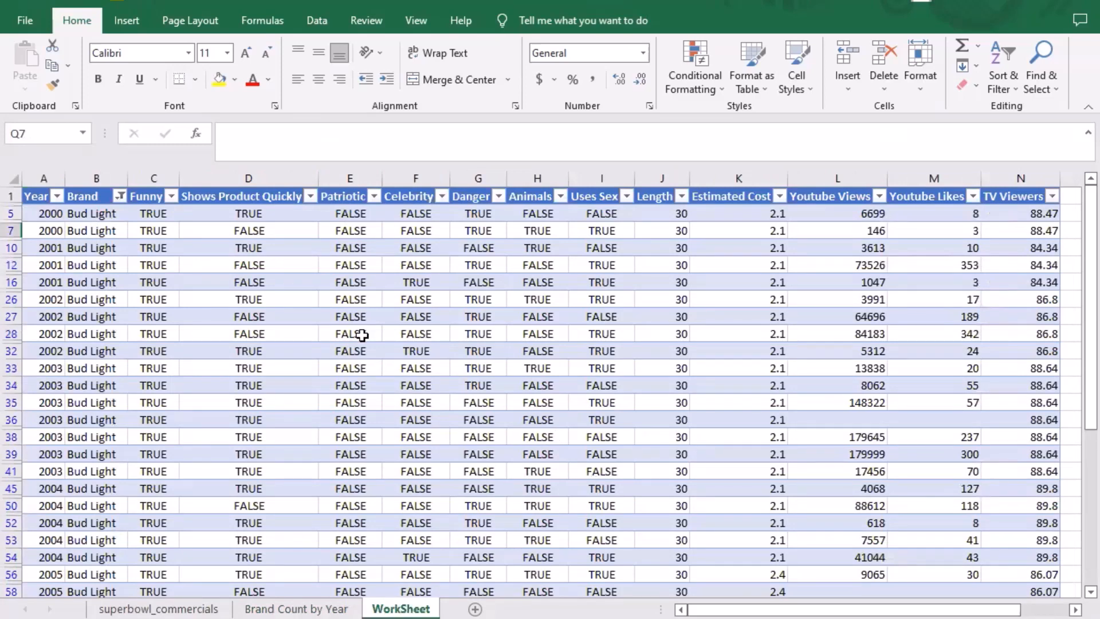
click(119, 198)
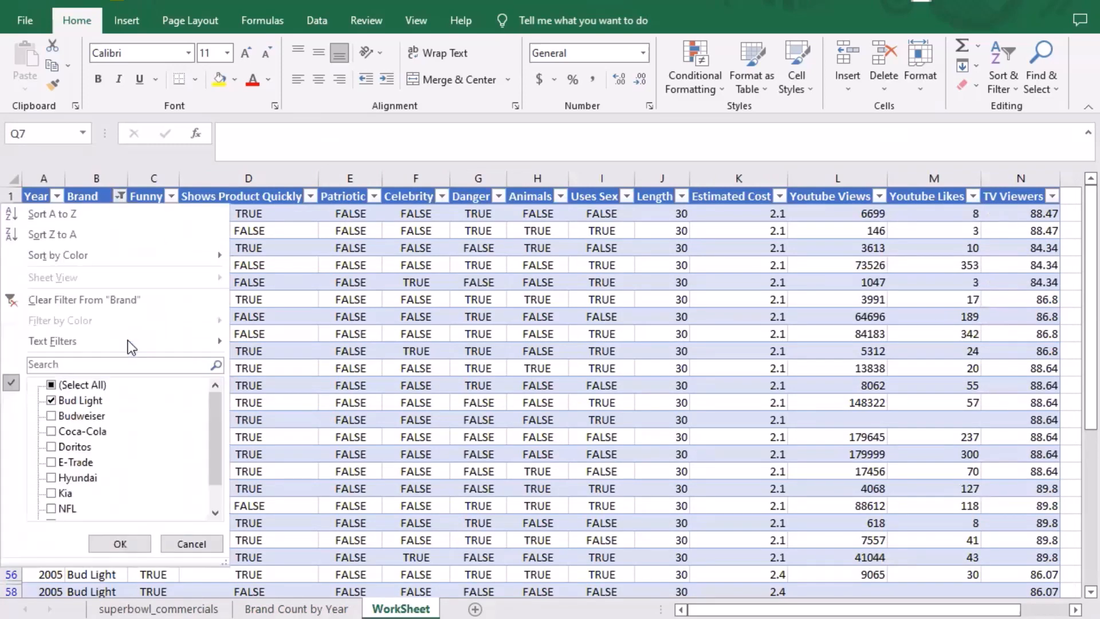
click(90, 299)
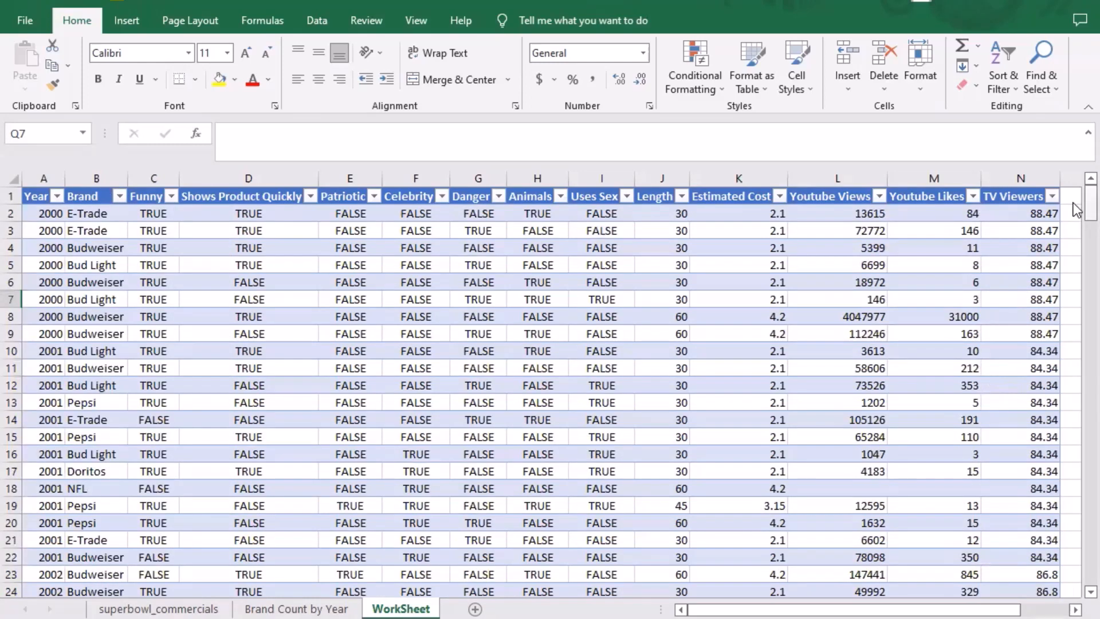
drag(1086, 194, 1087, 194)
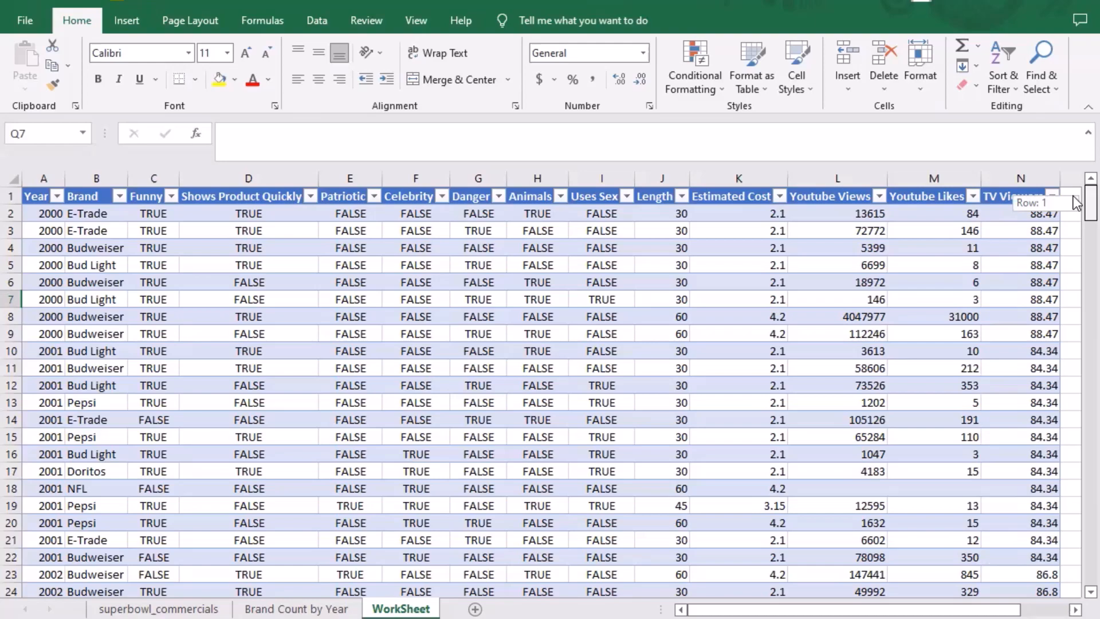
drag(1073, 197, 1070, 120)
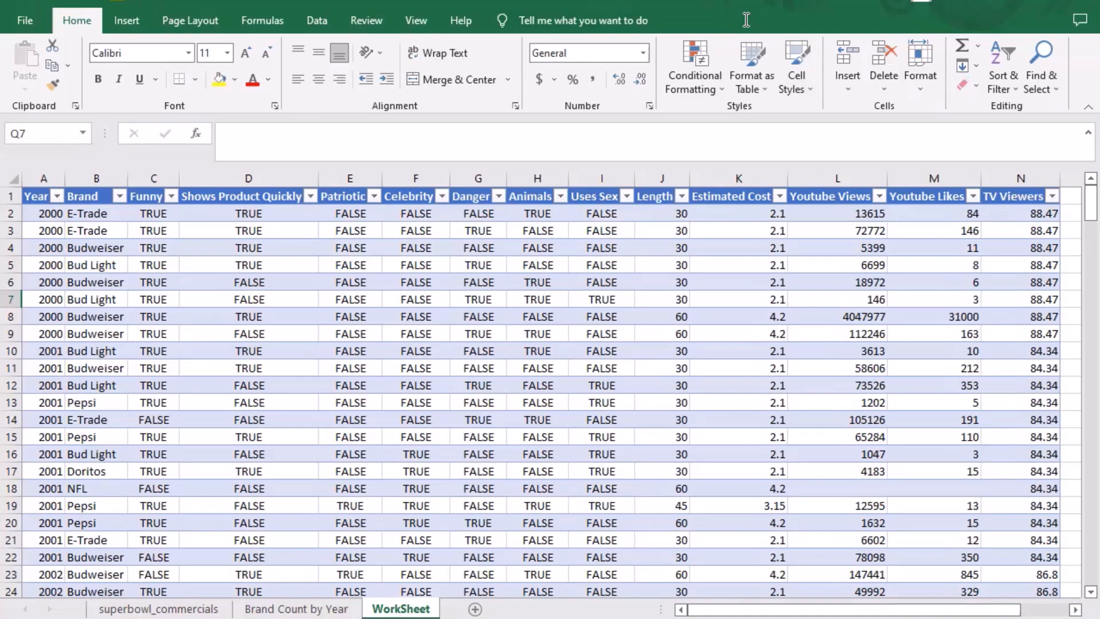
key(alt+p)
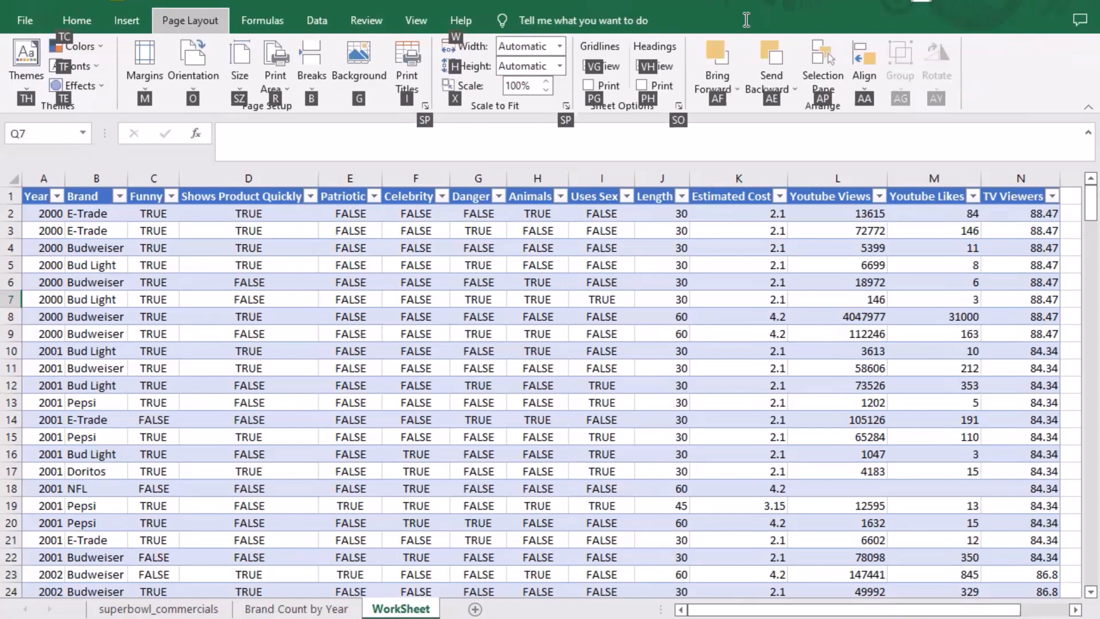
key(p)
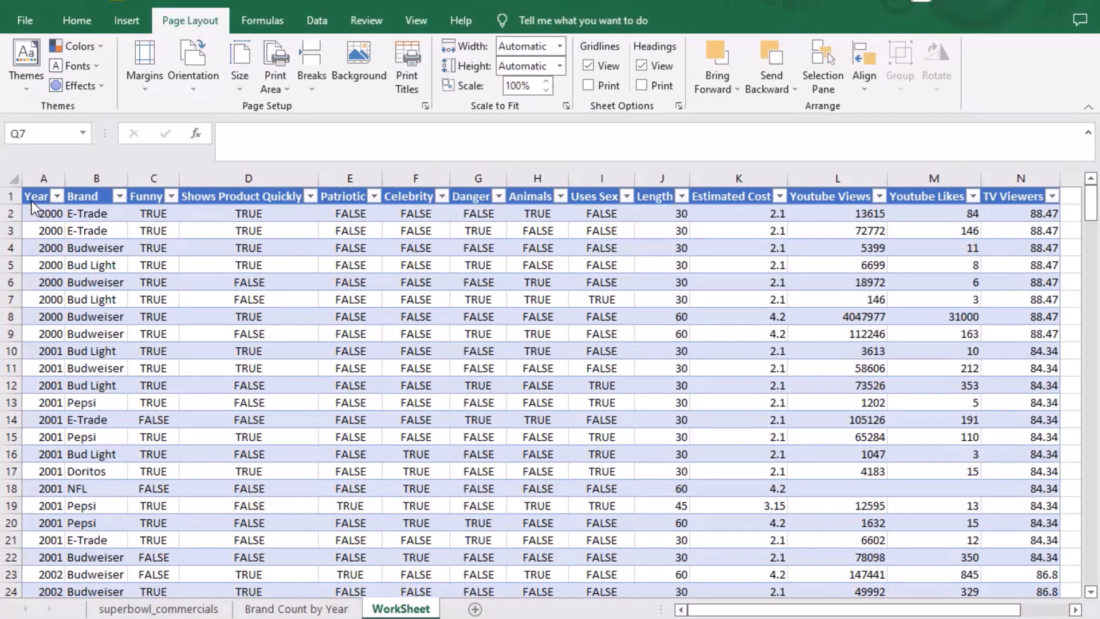
Select the whole commercials table, headers included, and insert a PivotTable based on Table1 in a new worksheet
click(127, 24)
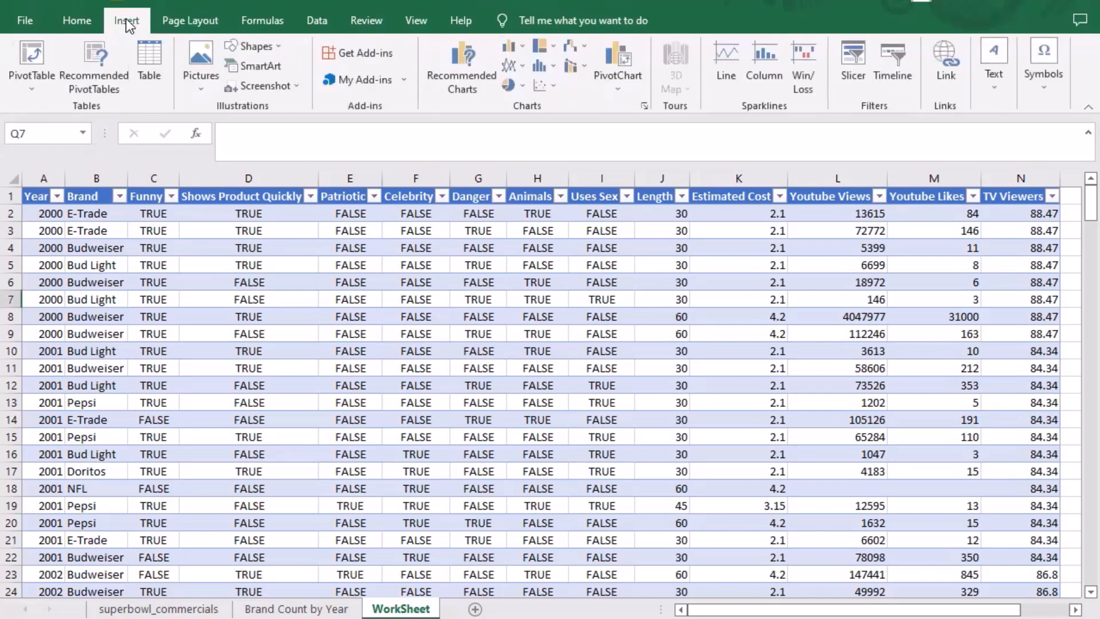
click(37, 74)
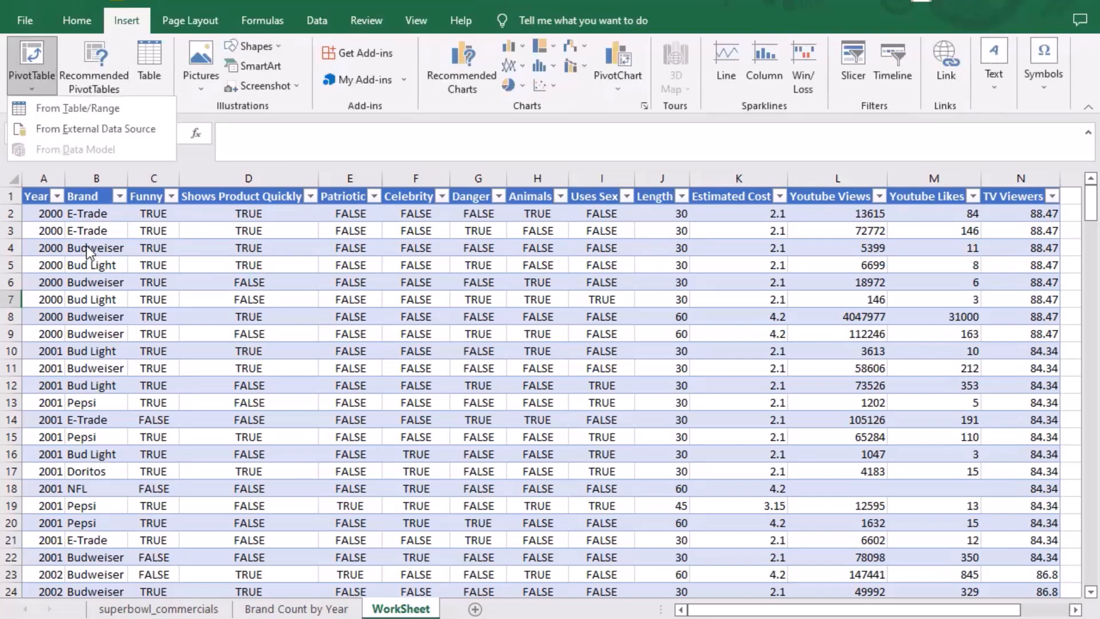
click(35, 199)
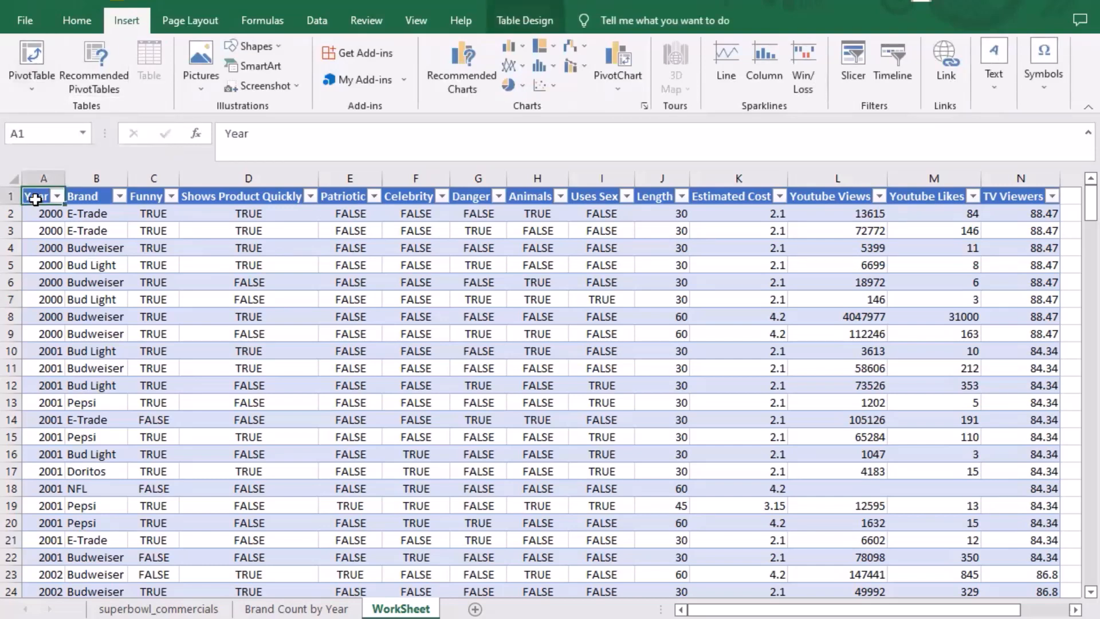
key(ctrl+shift+Right)
key(ctrl+shift+Down)
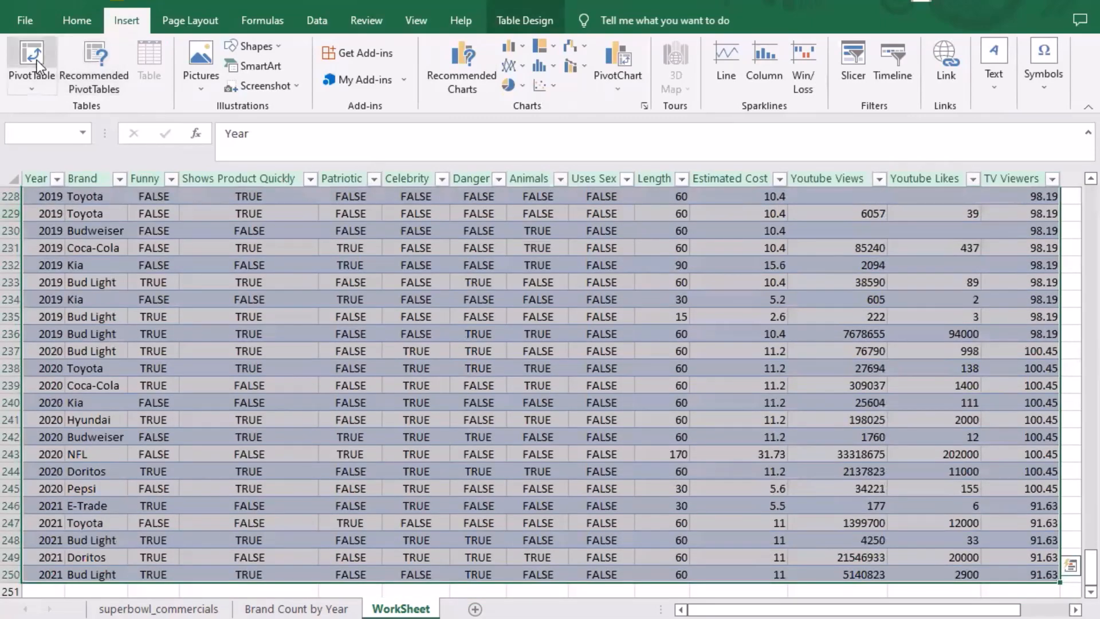
click(37, 59)
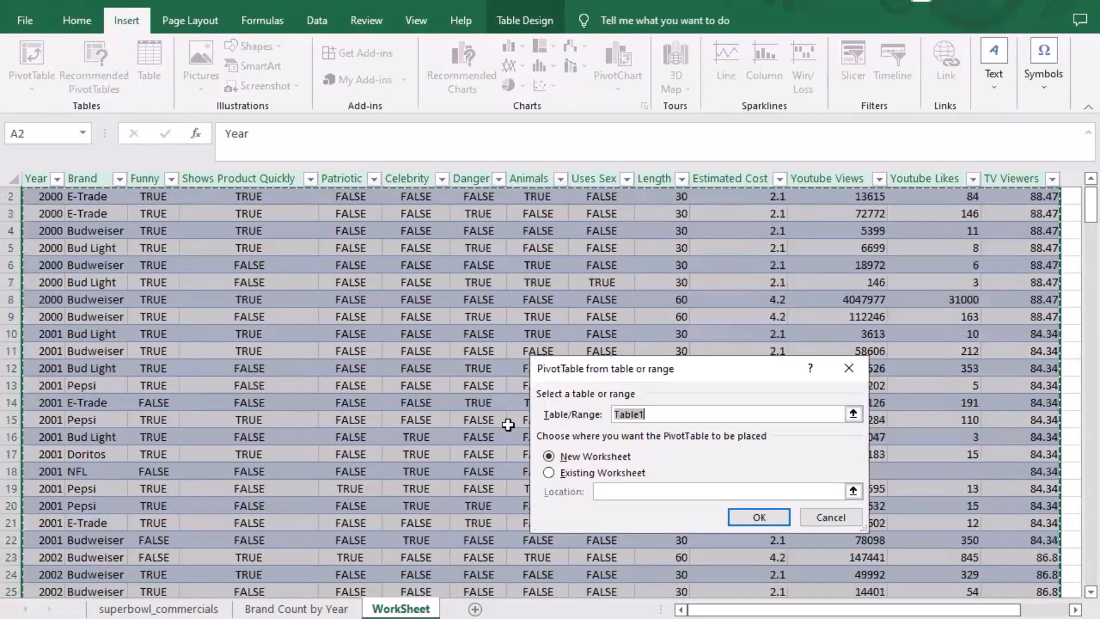
click(751, 521)
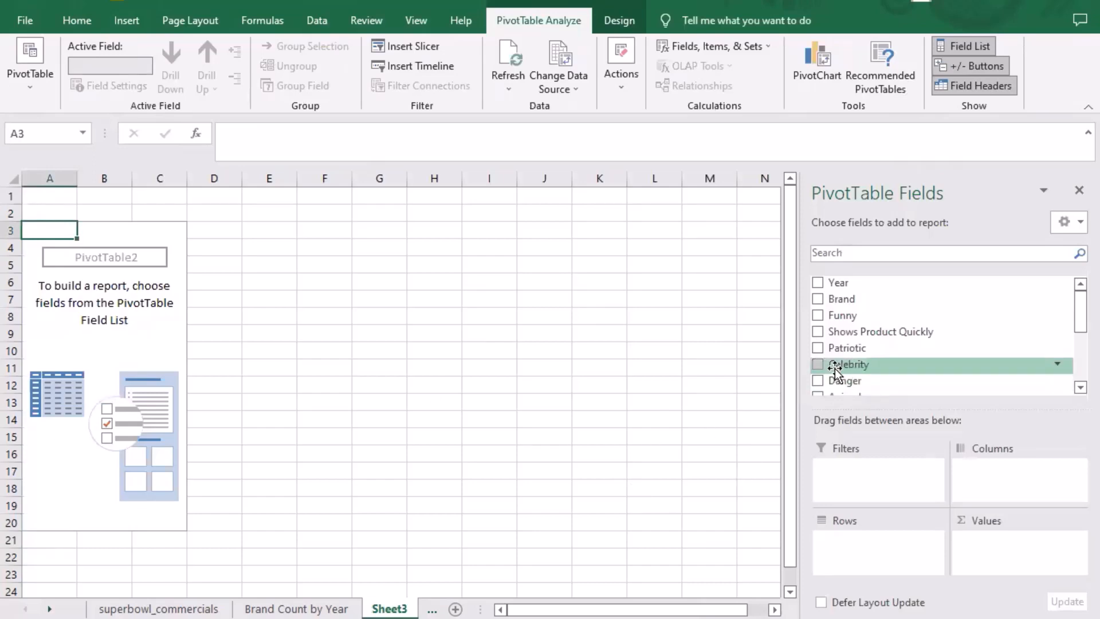
Add Year to the PivotTable values and Funny to its rows, and summarize the Year values by Count
drag(848, 283, 997, 546)
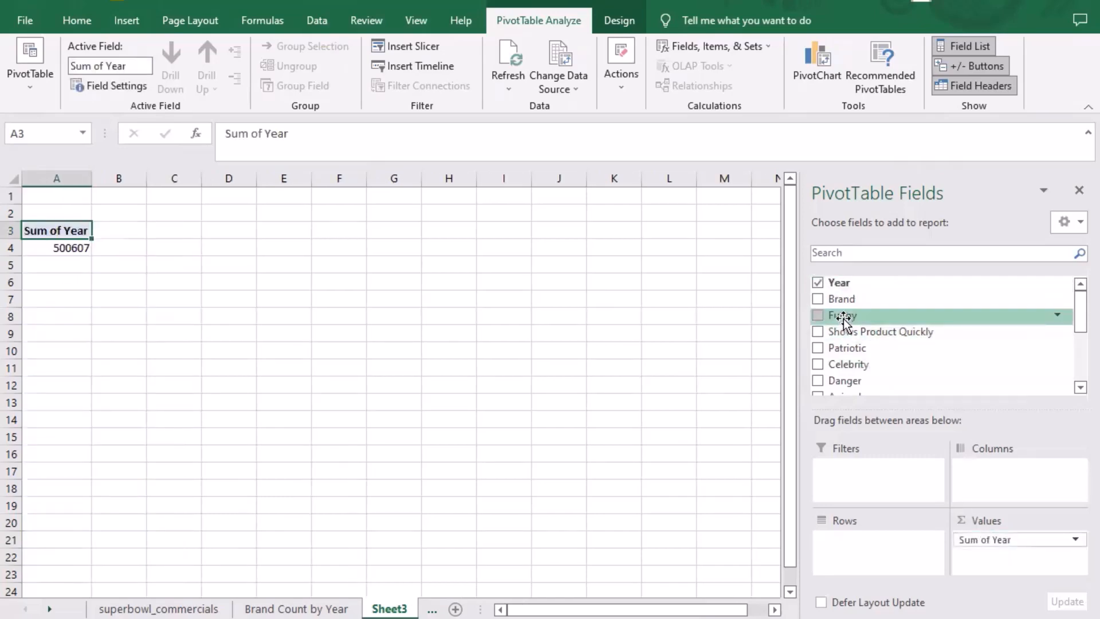
drag(843, 315, 866, 539)
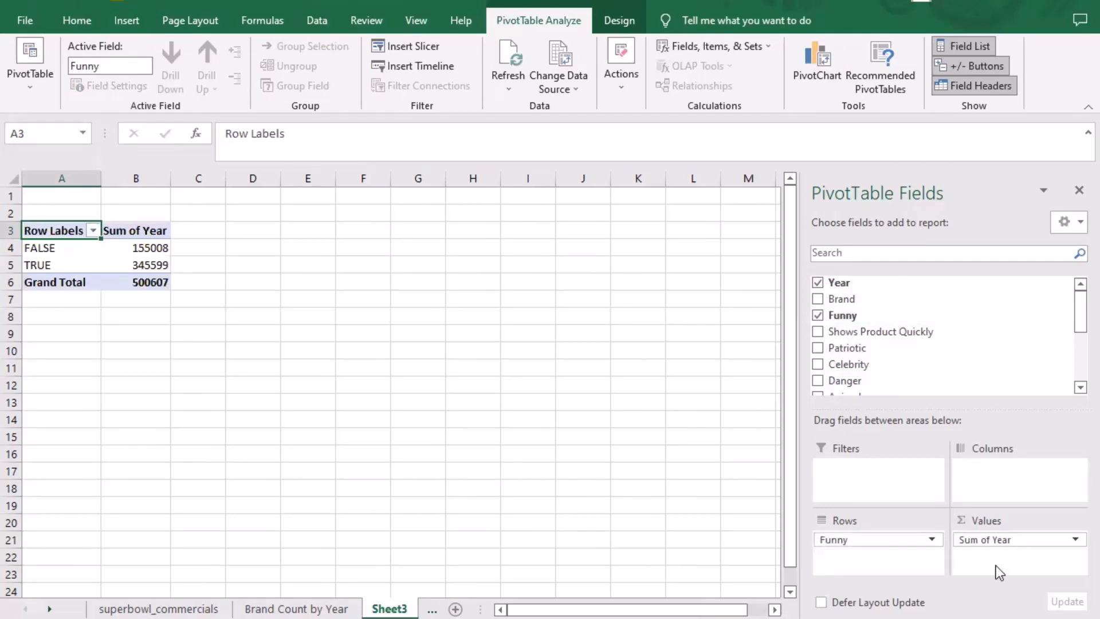
click(1071, 539)
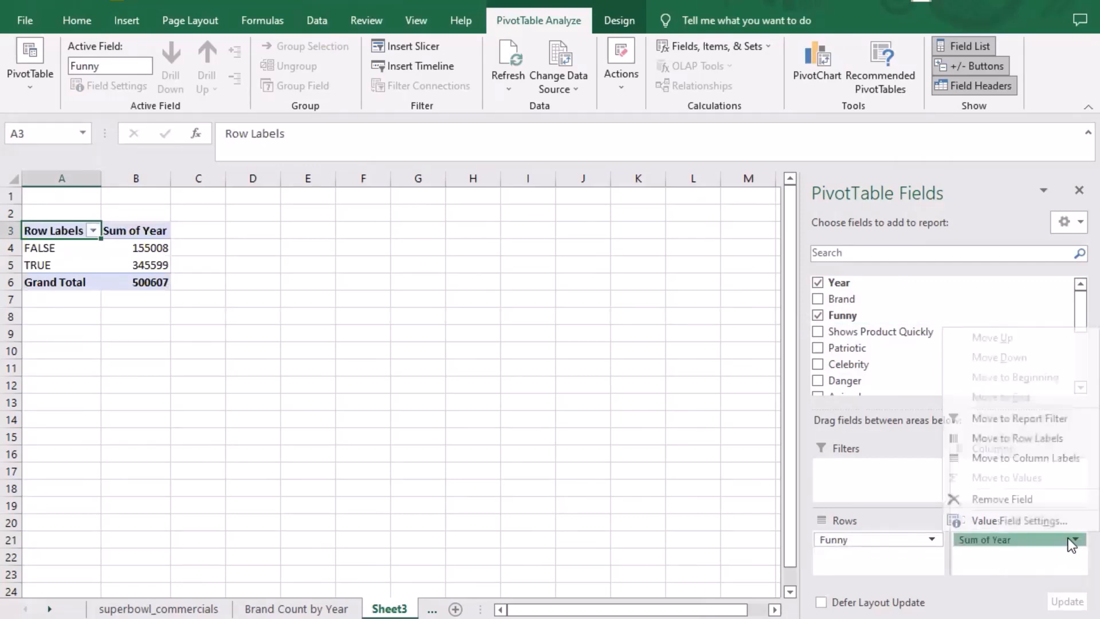
click(1044, 520)
click(603, 445)
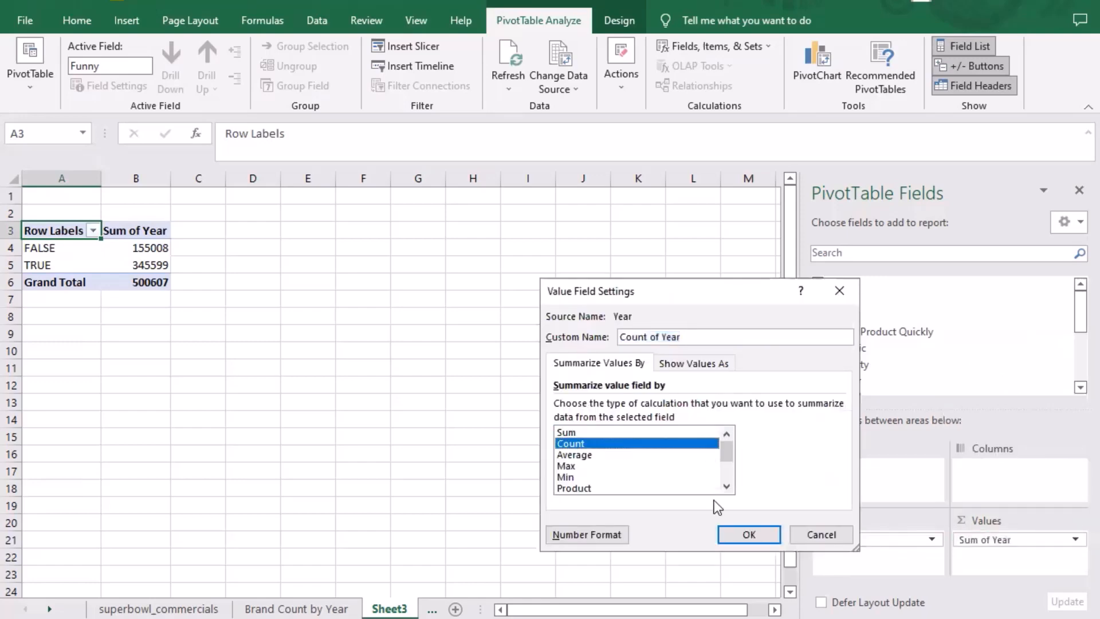
click(751, 542)
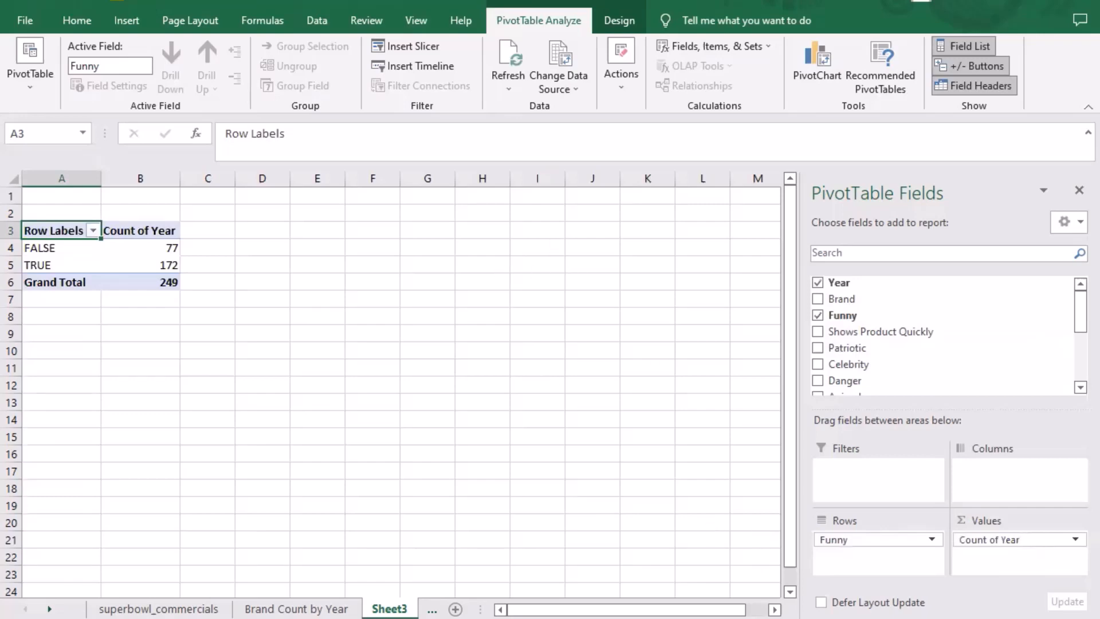
Rearrange the PivotTable with Year in the rows, Count of Funny in the values and Funny in the columns
drag(975, 538, 1007, 551)
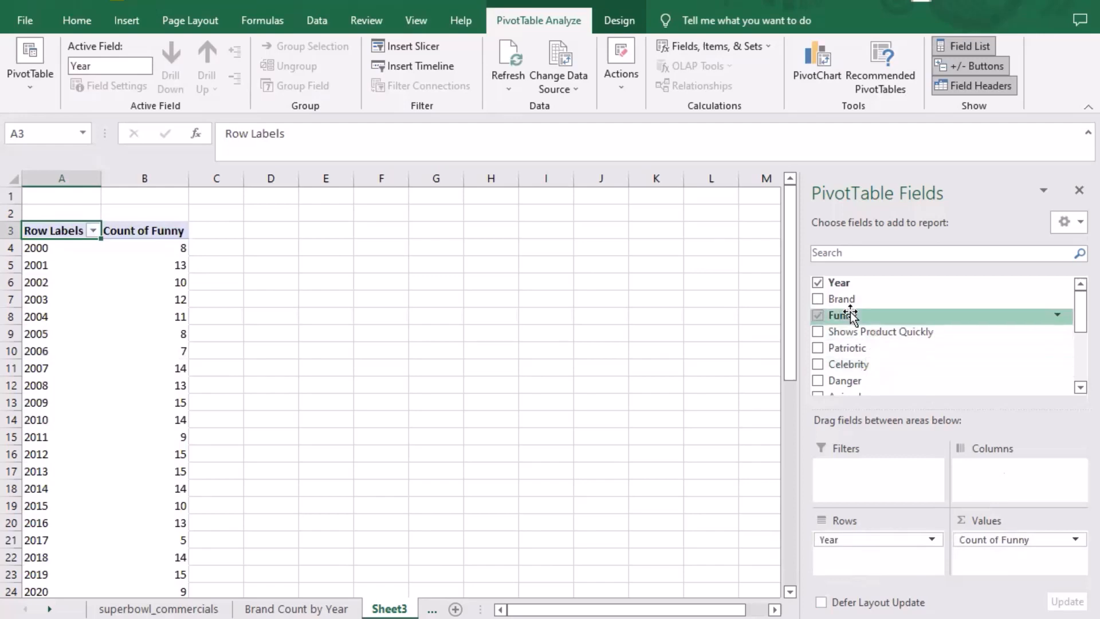
drag(842, 314, 976, 473)
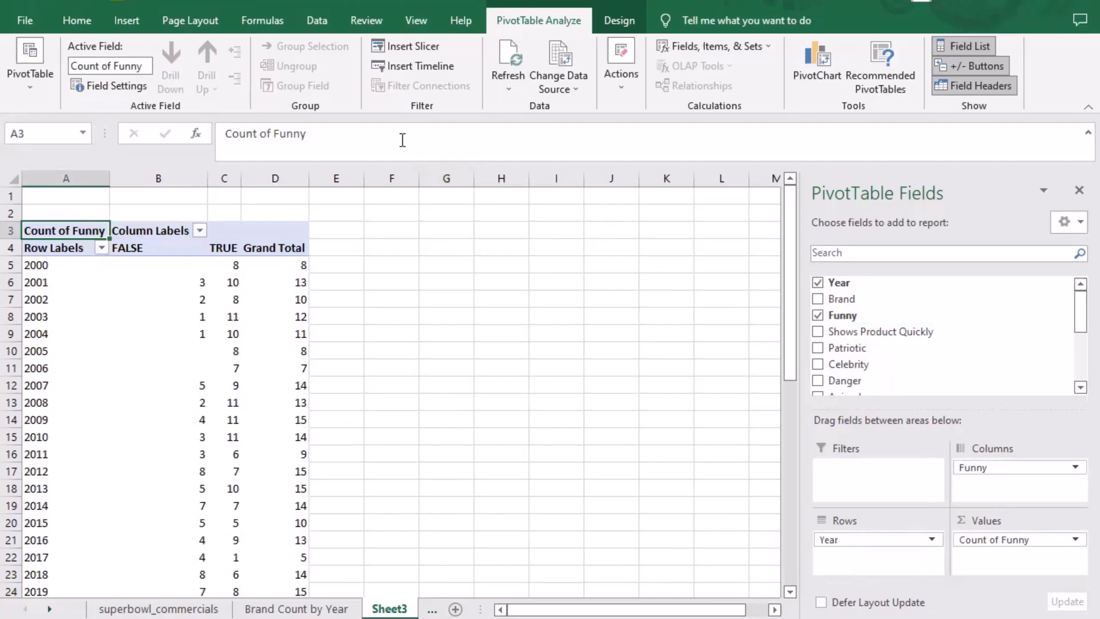
Remove the Grand Total column from the PivotTable
click(291, 239)
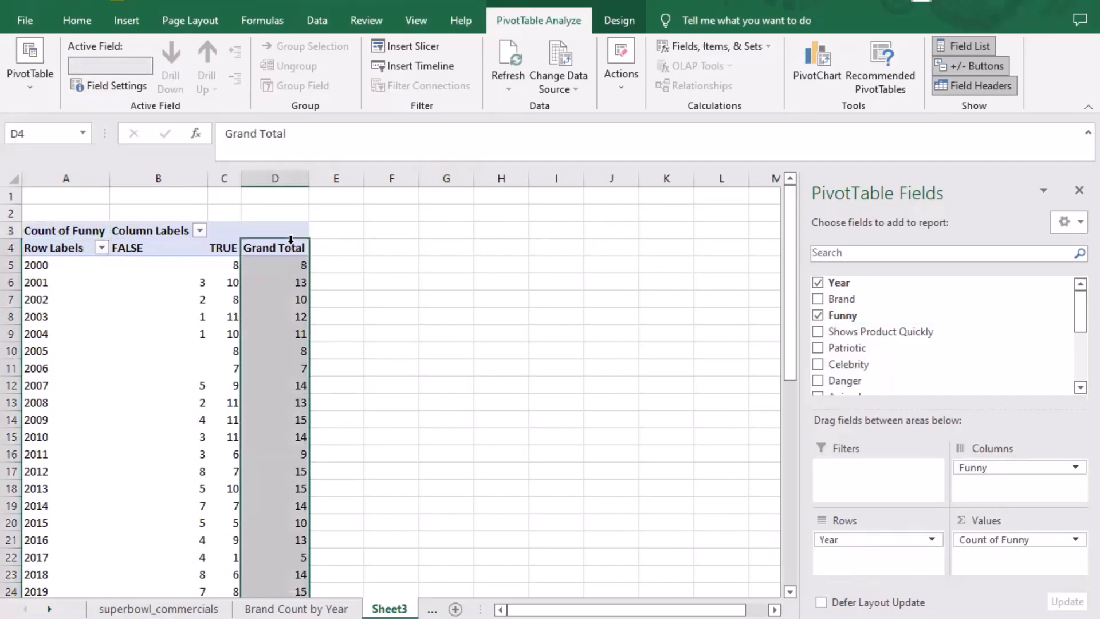
right_click(293, 245)
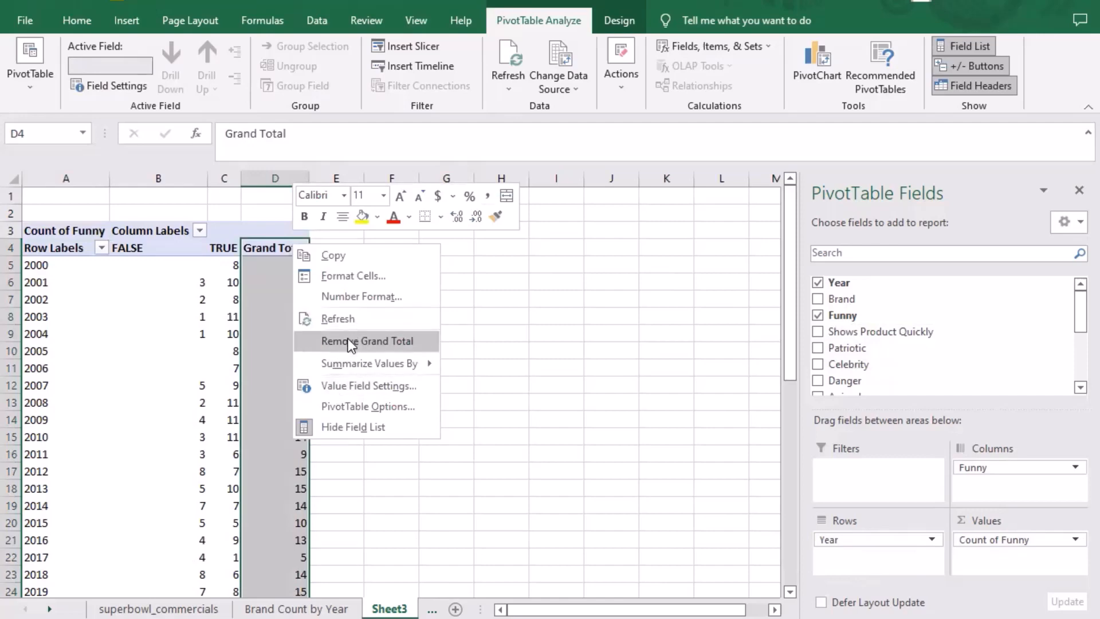
click(351, 343)
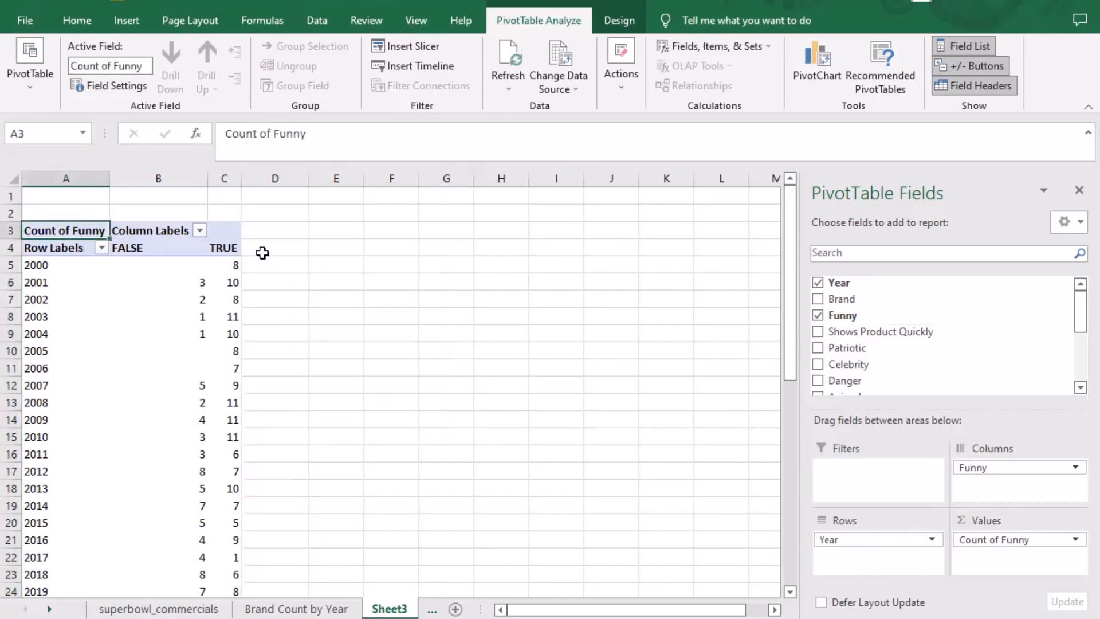
Show the Count of Funny values as % of Row Total
click(231, 266)
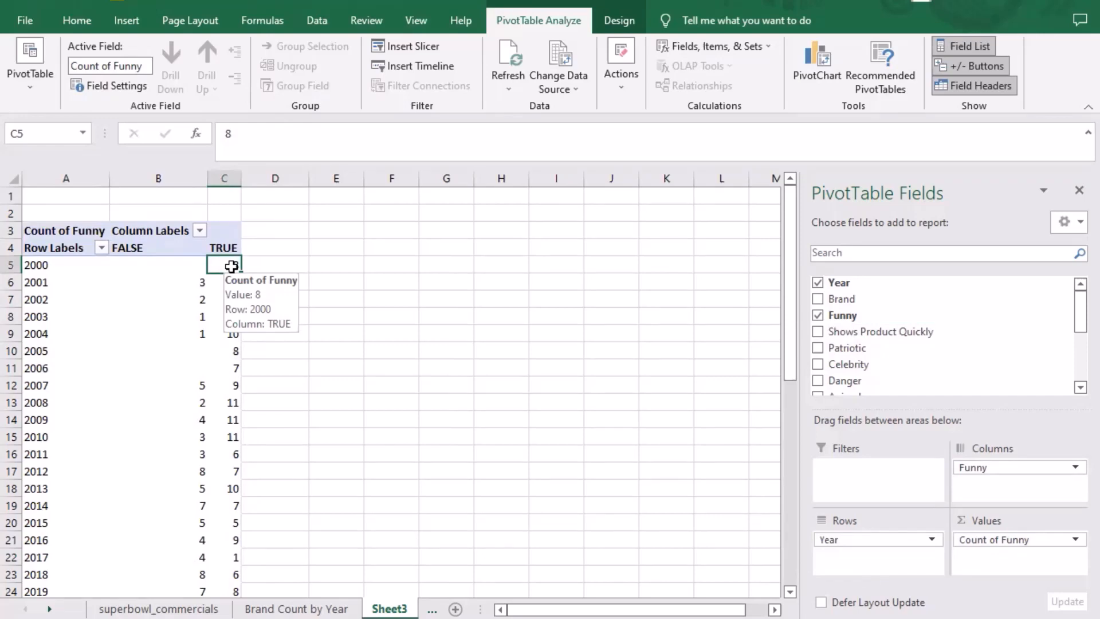
right_click(231, 266)
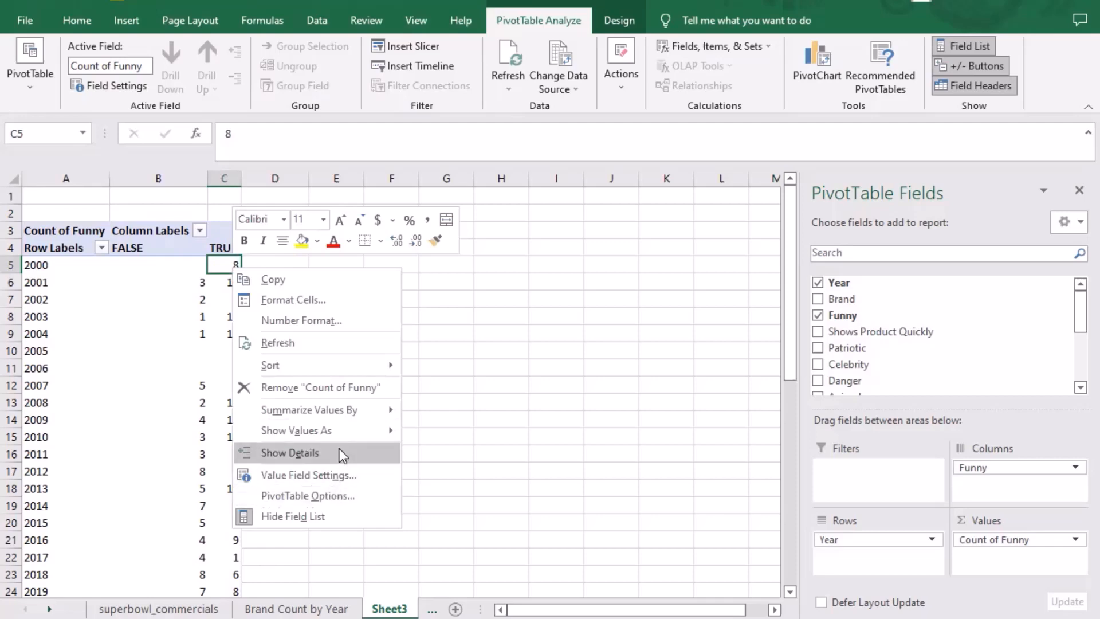
mouse_move(358, 411)
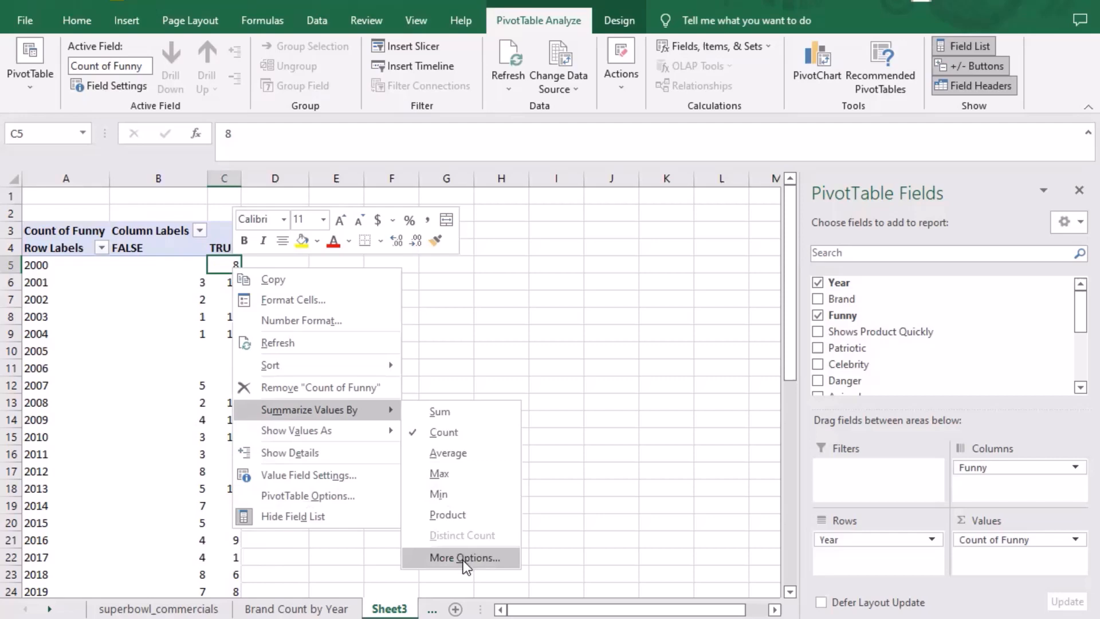
click(387, 437)
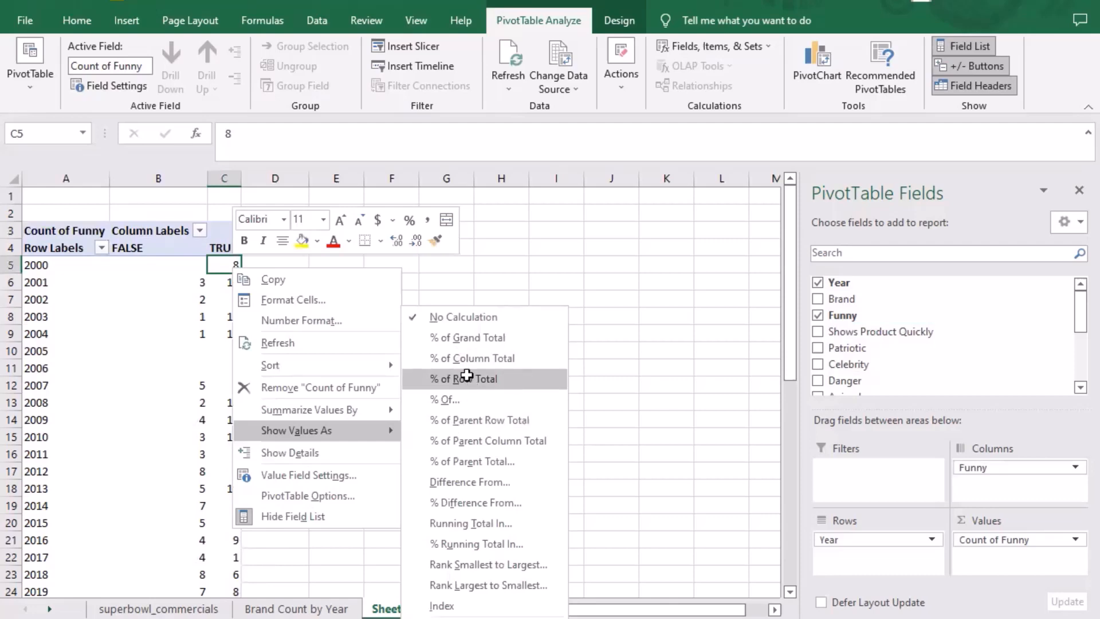
click(467, 375)
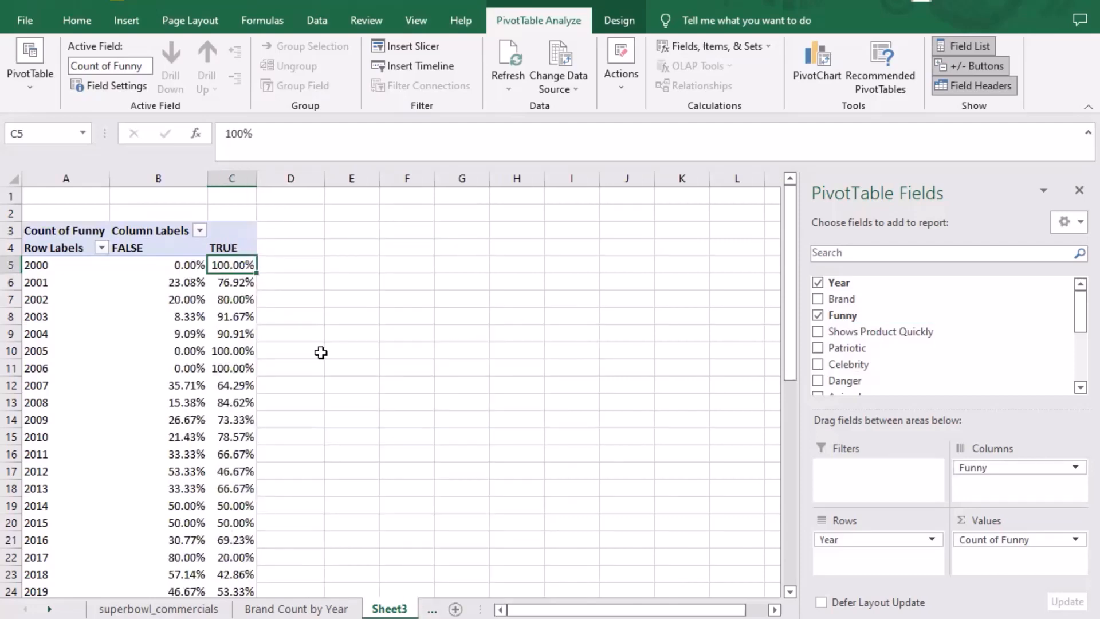
Format all percentages in the Funny PivotTable, including the grand total row, with no decimal places
click(360, 358)
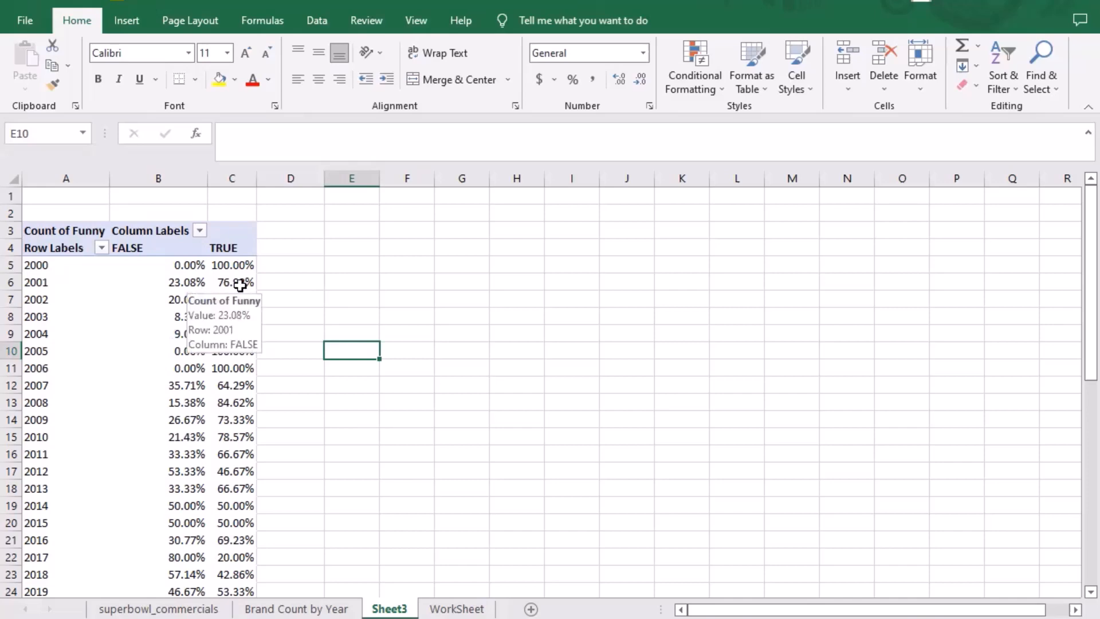
mouse_move(239, 285)
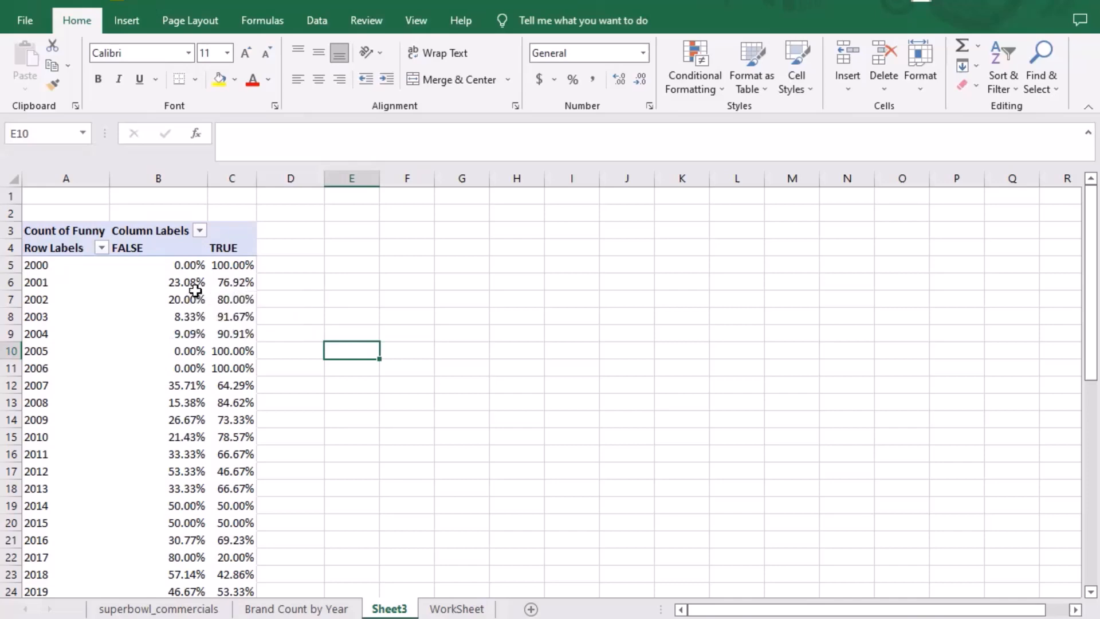
mouse_move(179, 307)
click(211, 263)
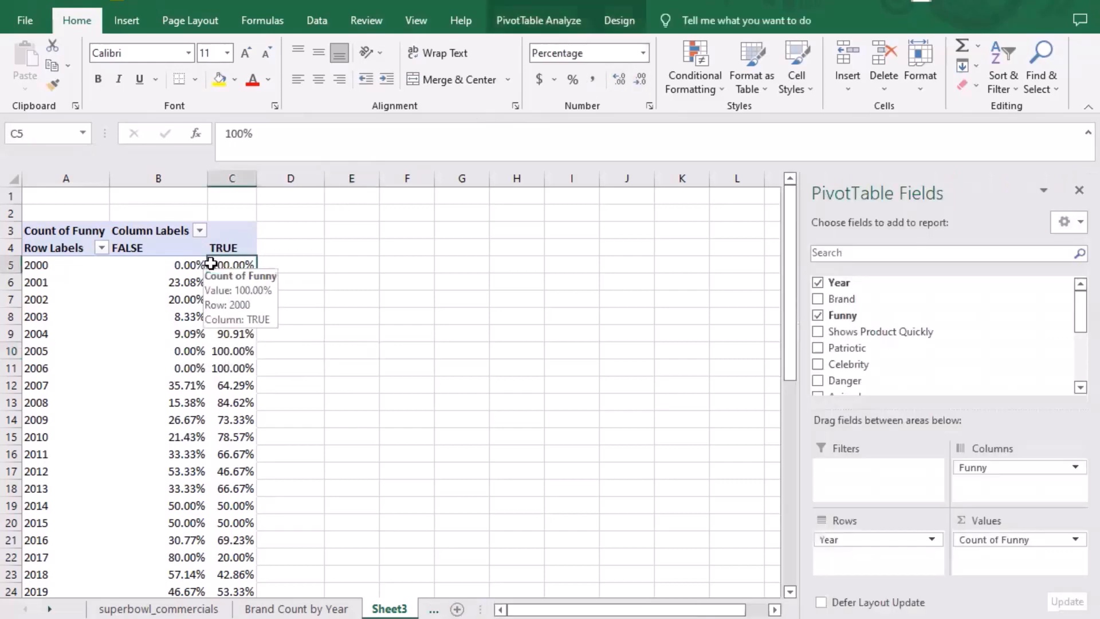
click(641, 83)
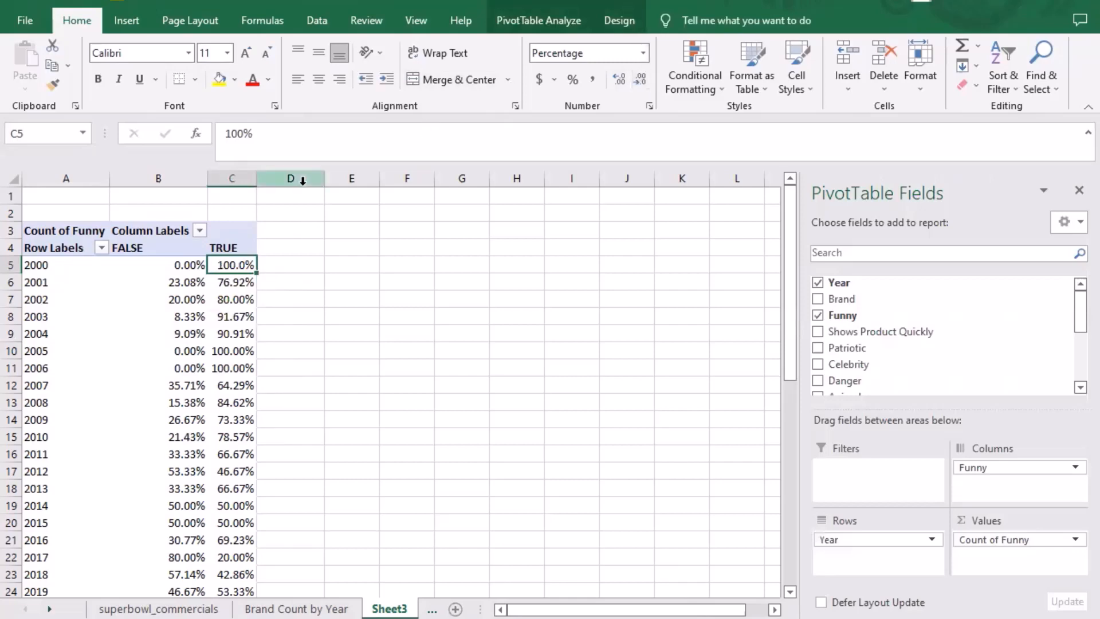
click(184, 264)
drag(185, 265, 227, 556)
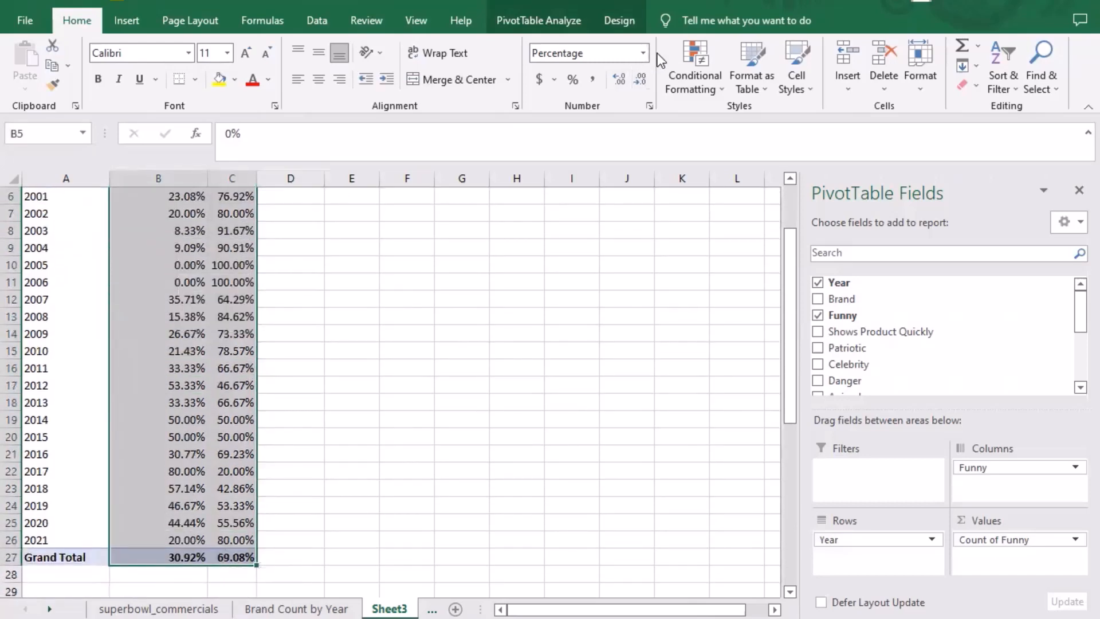
click(642, 81)
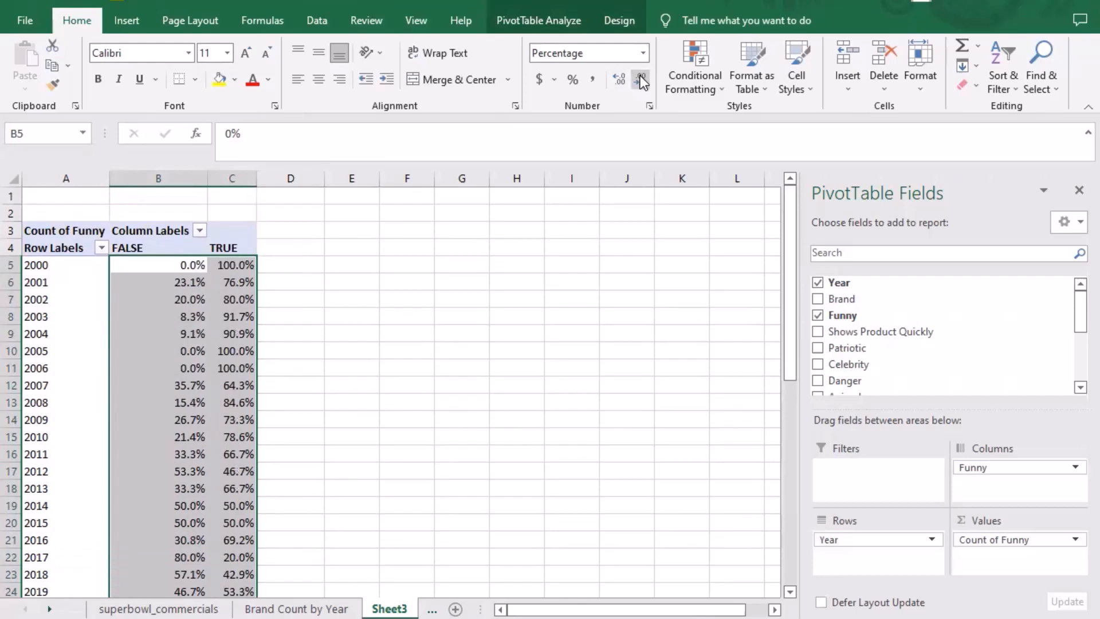
click(641, 80)
click(427, 349)
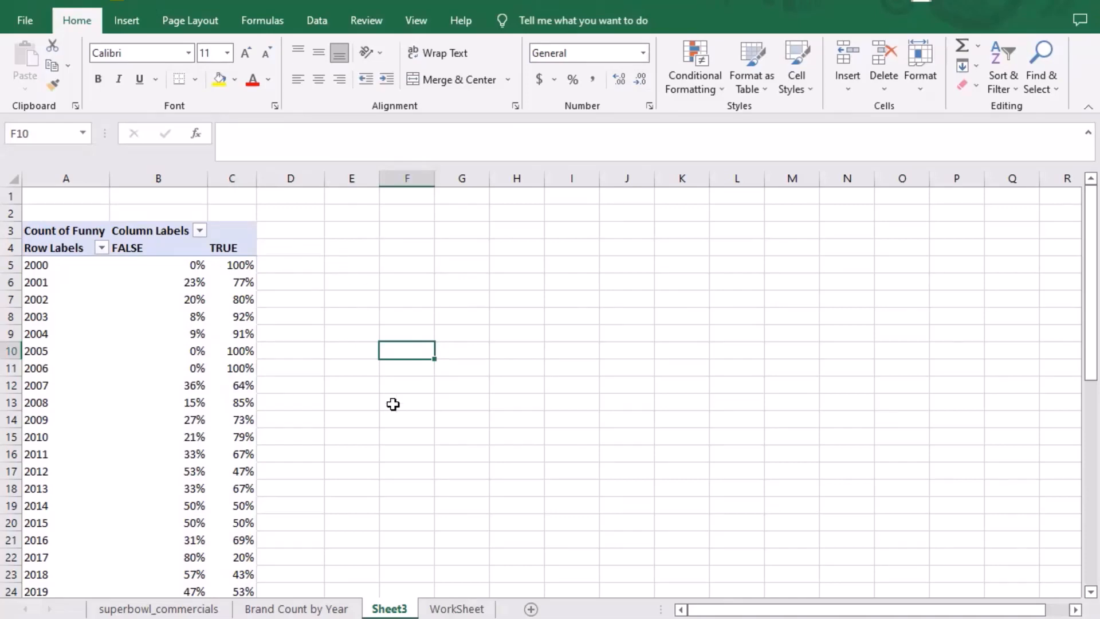
Insert a second PivotTable from Table1 on the WorkSheet sheet, placed in the existing Sheet3 at cell E3
mouse_move(143, 258)
click(360, 231)
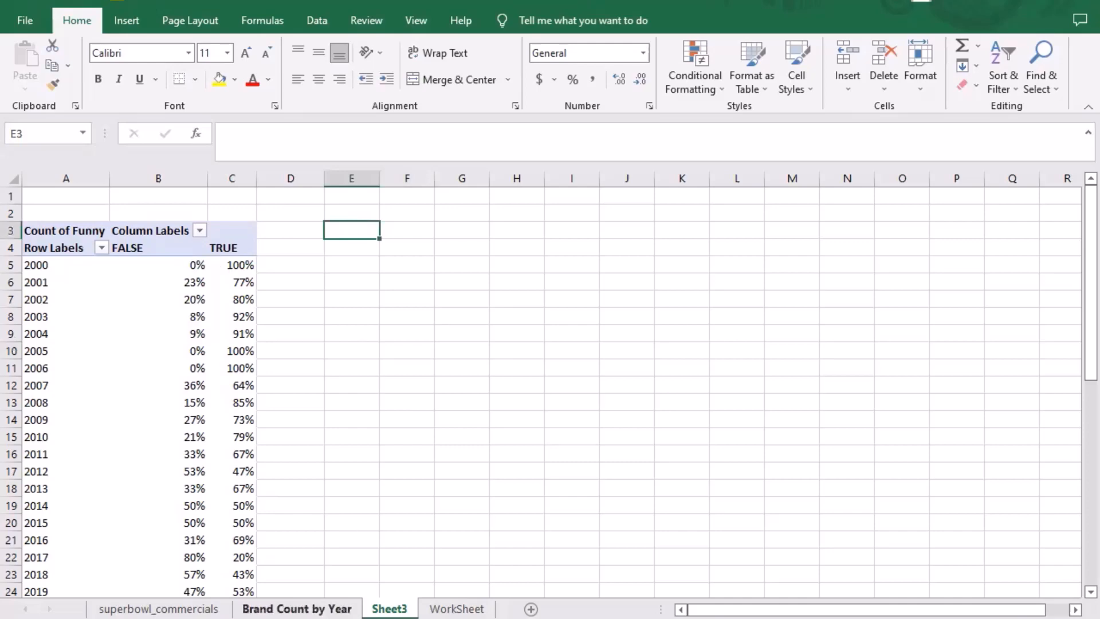
click(457, 609)
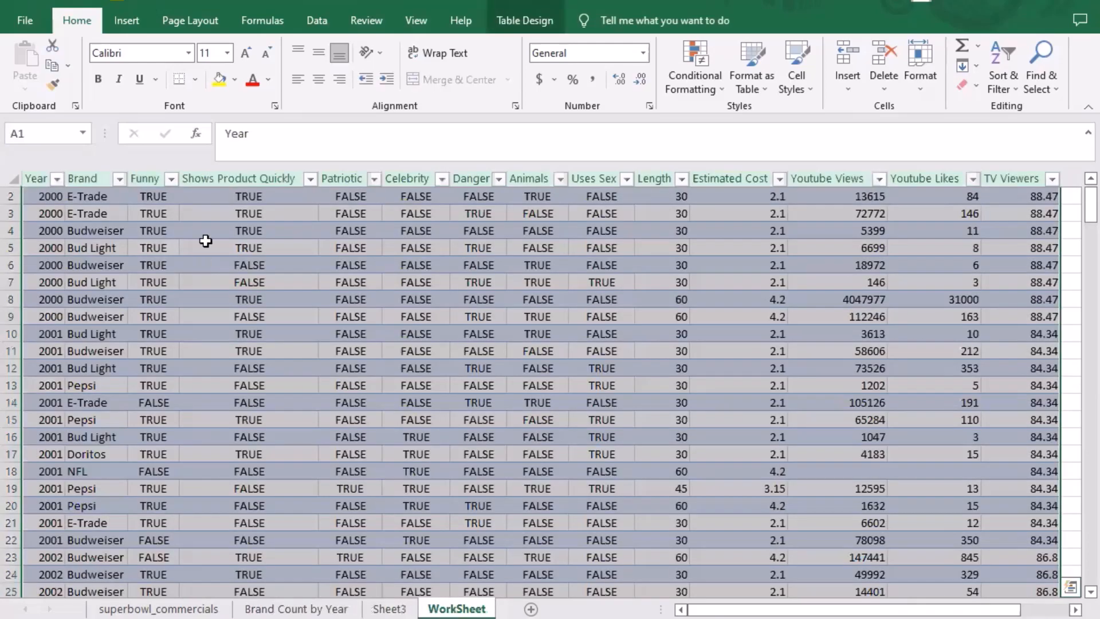
click(126, 20)
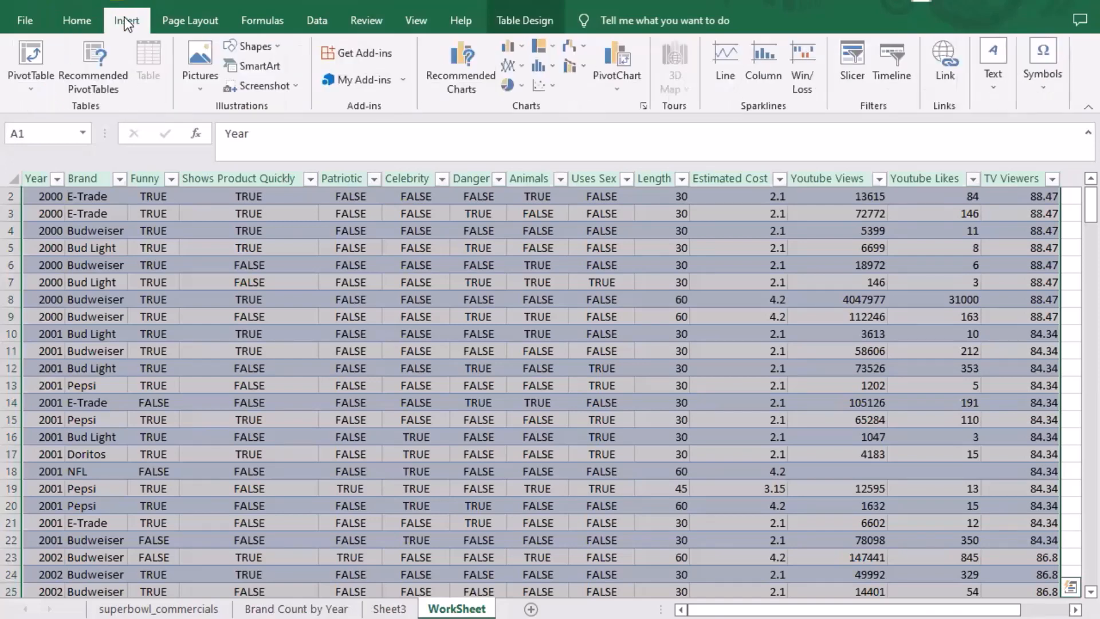
click(29, 57)
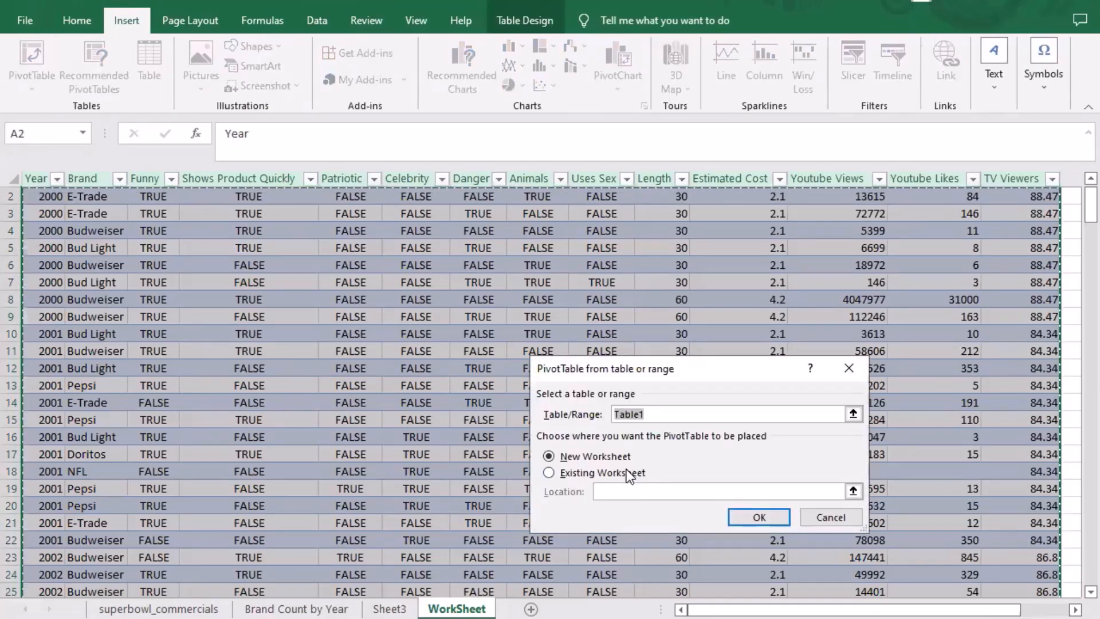
click(631, 472)
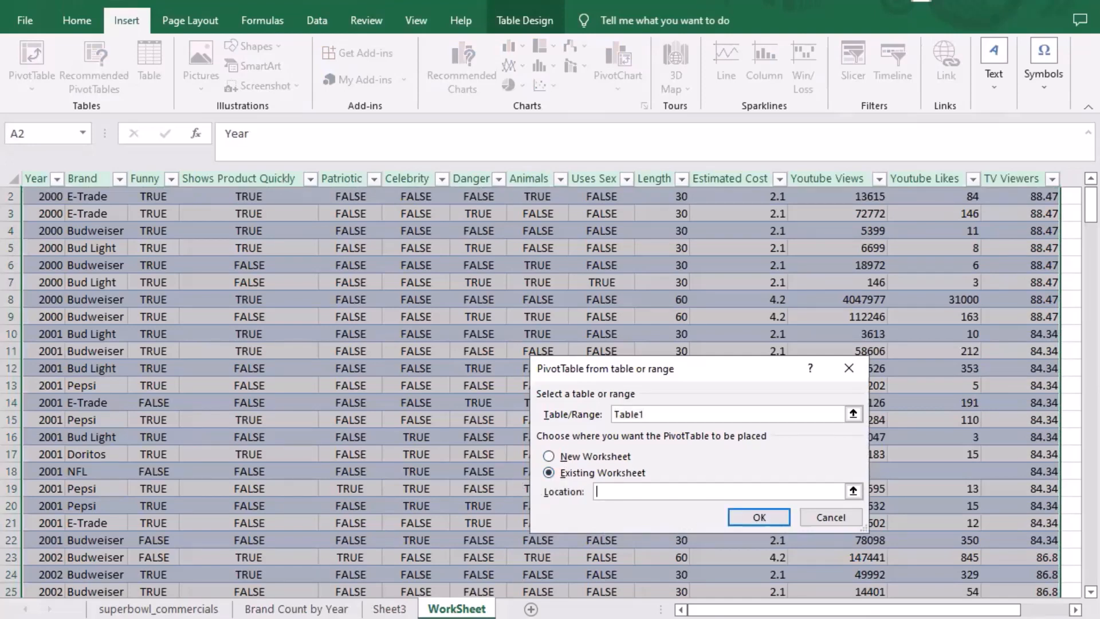
click(390, 609)
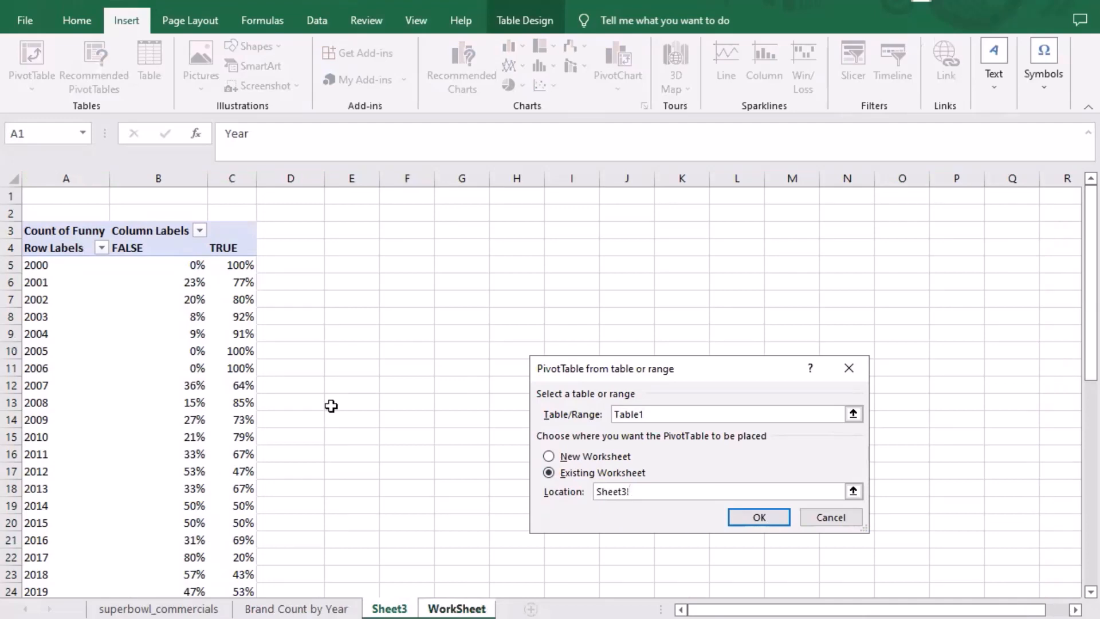
click(343, 224)
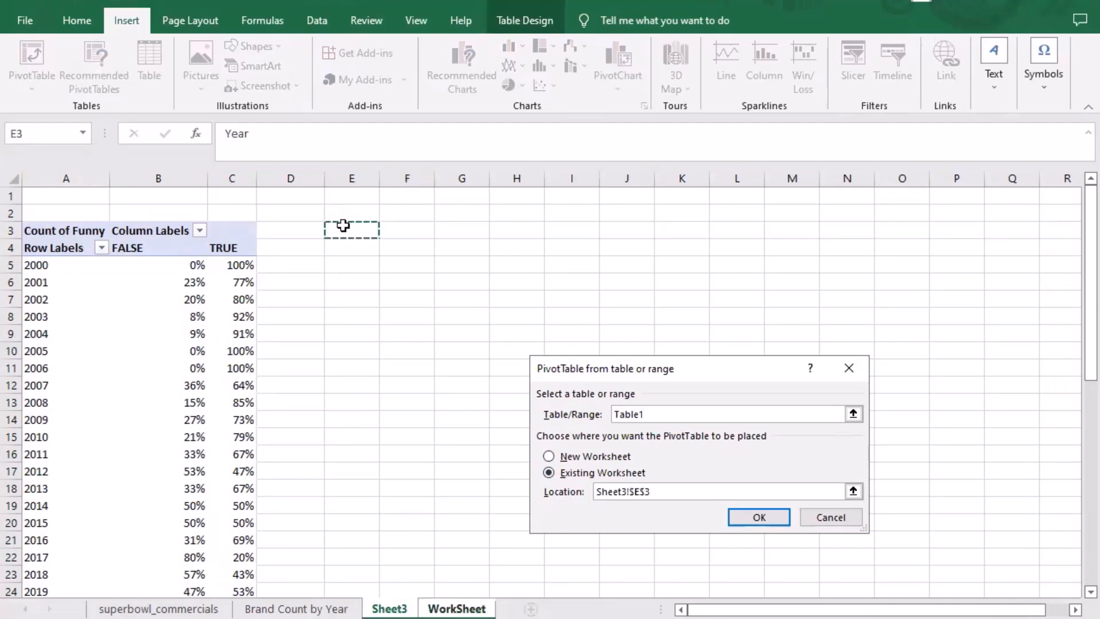
click(758, 517)
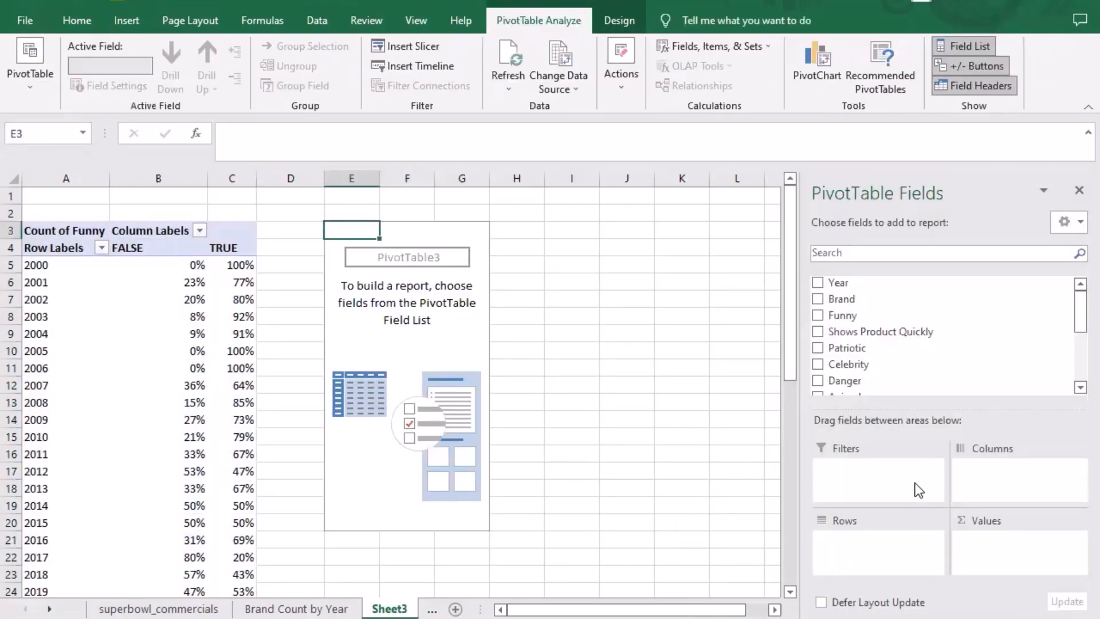
Lay out the new PivotTable with Year in the rows, Count of Patriotic in the values and Patriotic in the columns
drag(841, 285, 844, 538)
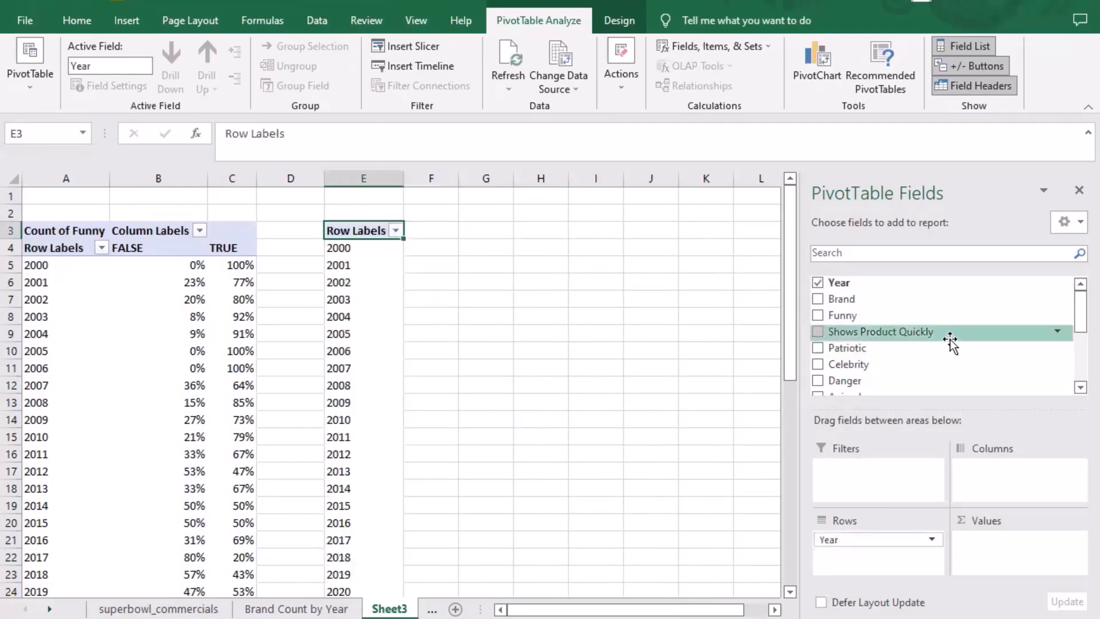
drag(854, 315, 1000, 546)
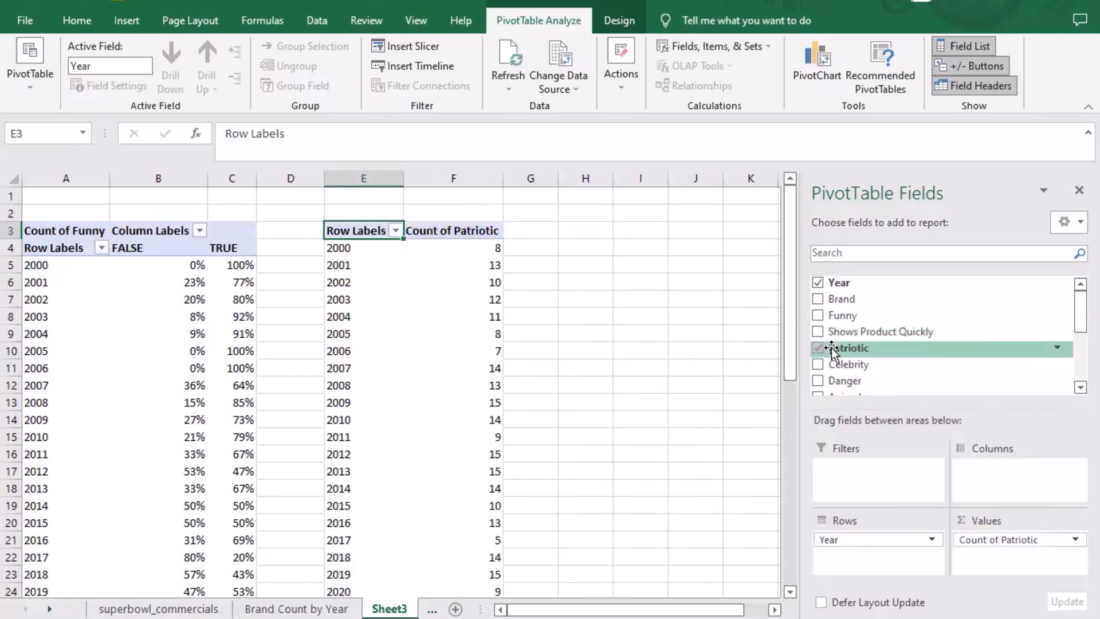
drag(831, 350, 980, 468)
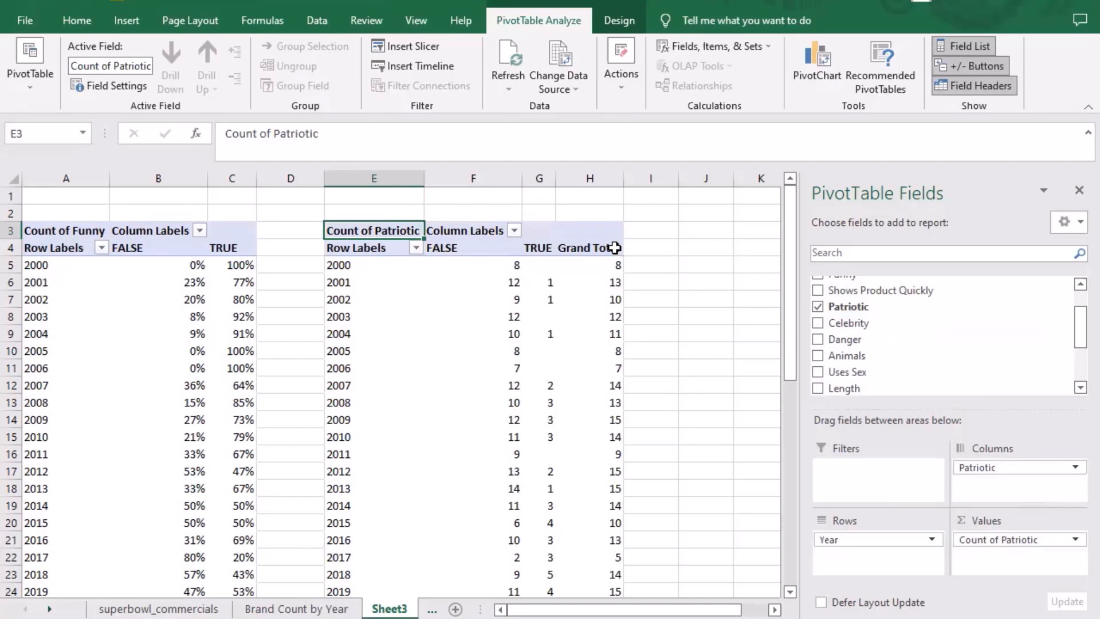
Remove the Grand Total column from the Patriotic PivotTable
click(615, 248)
right_click(614, 248)
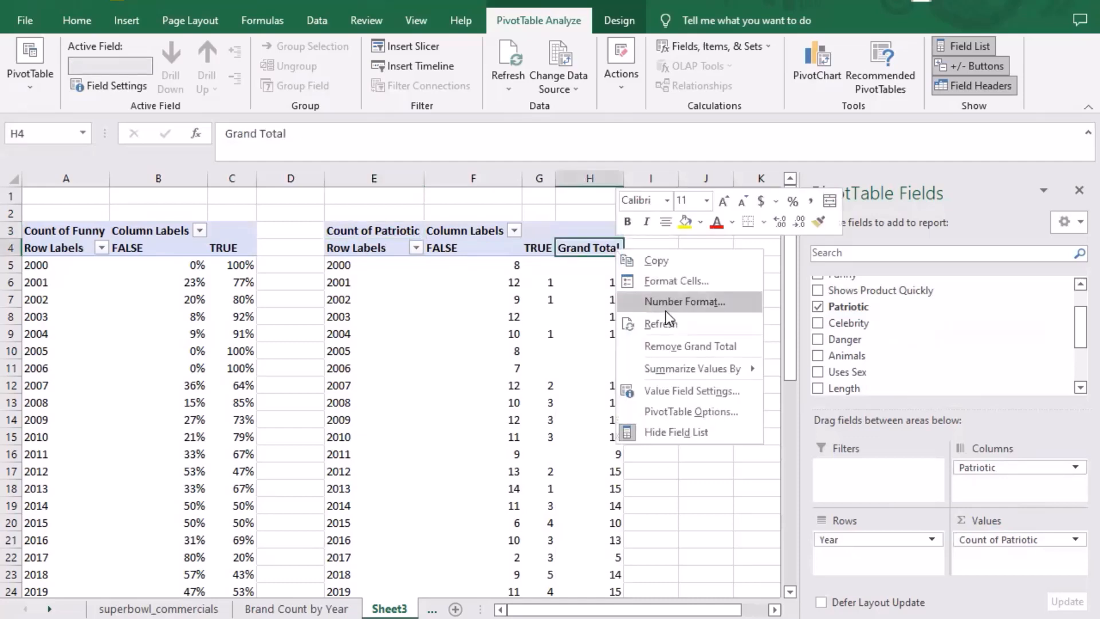
click(677, 347)
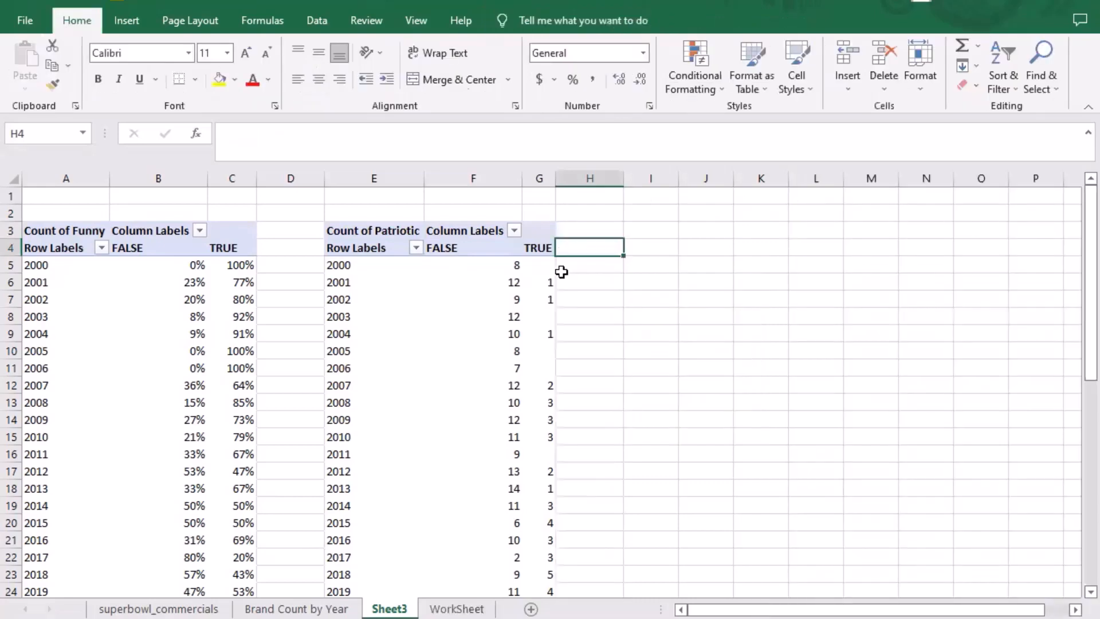
click(523, 268)
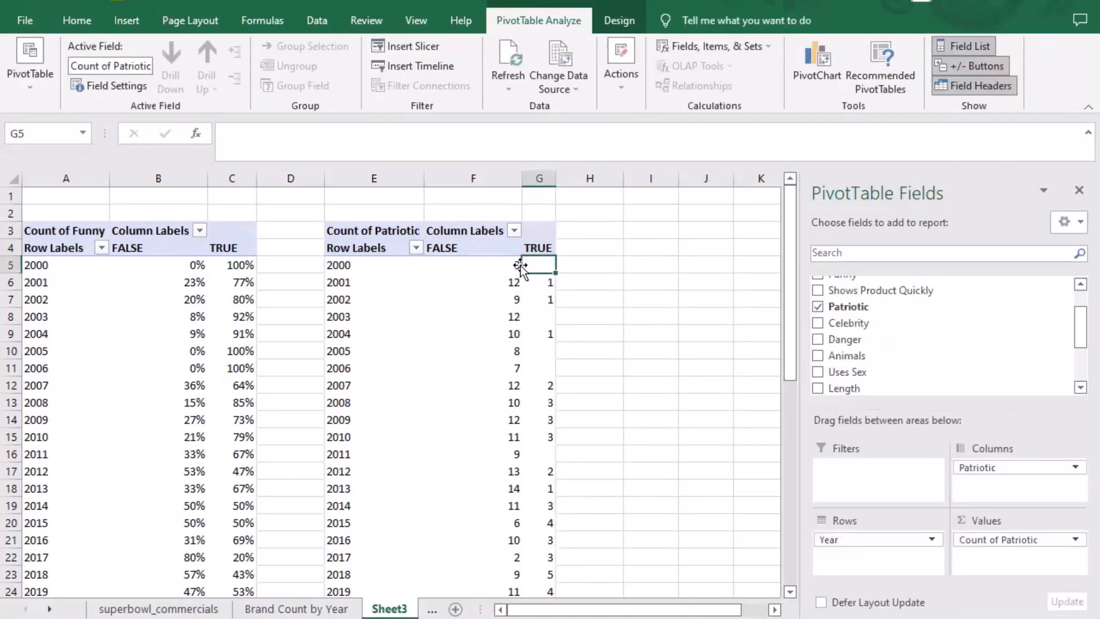
click(513, 264)
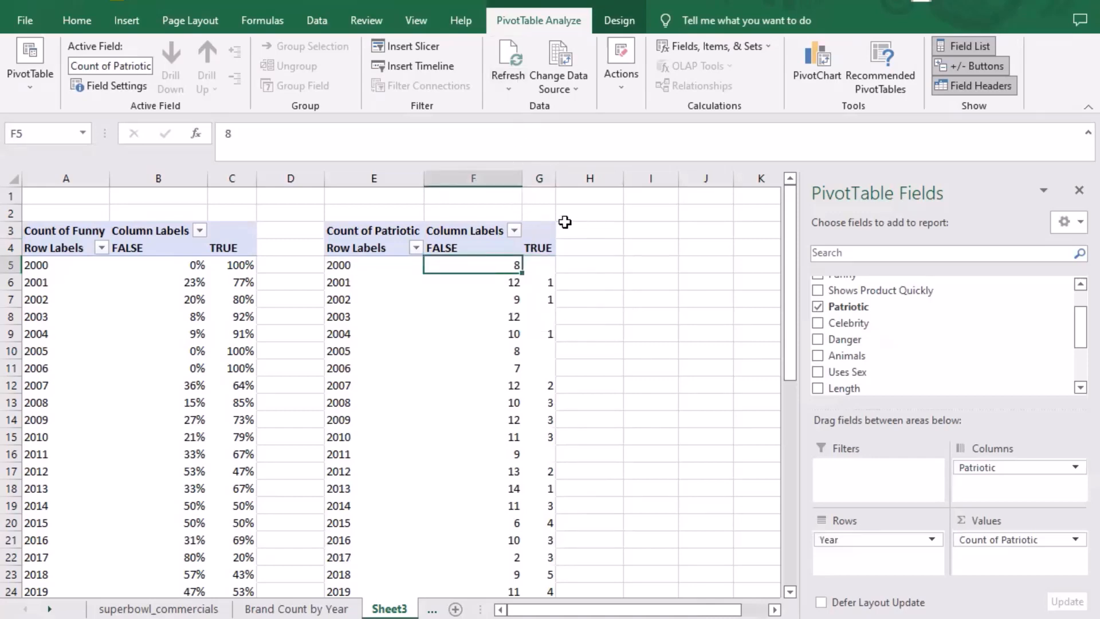
click(539, 233)
right_click(542, 235)
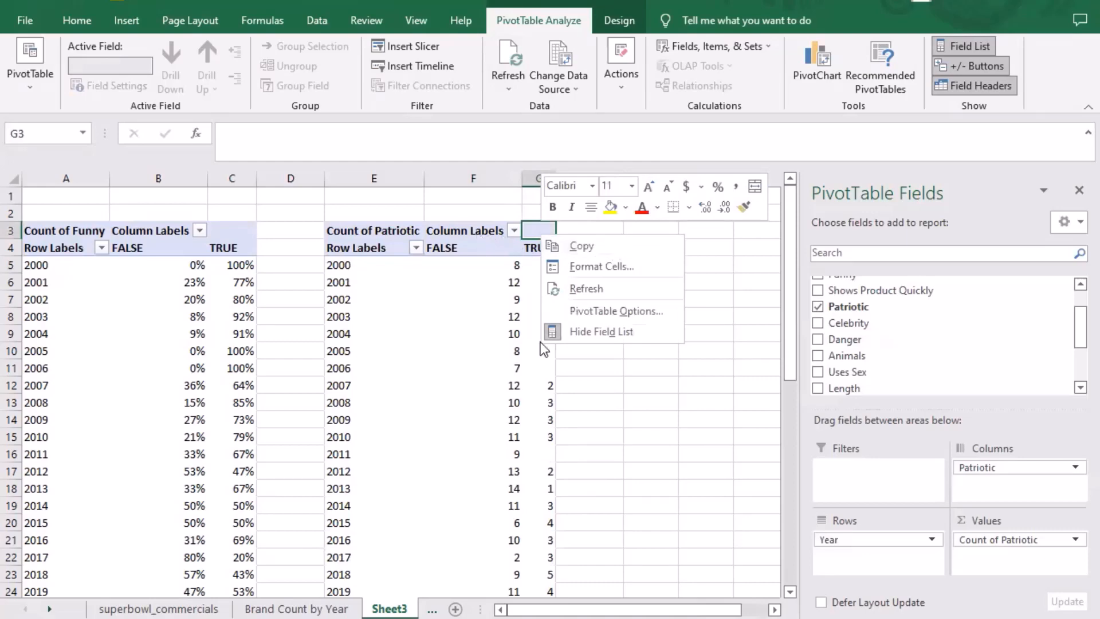
right_click(478, 233)
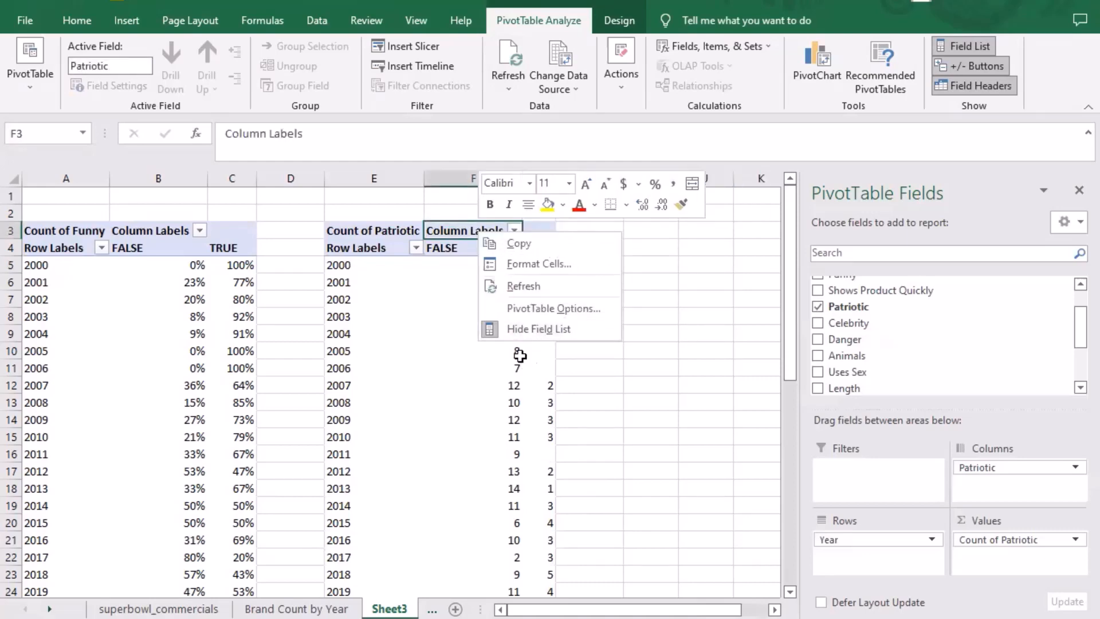
click(539, 247)
click(540, 263)
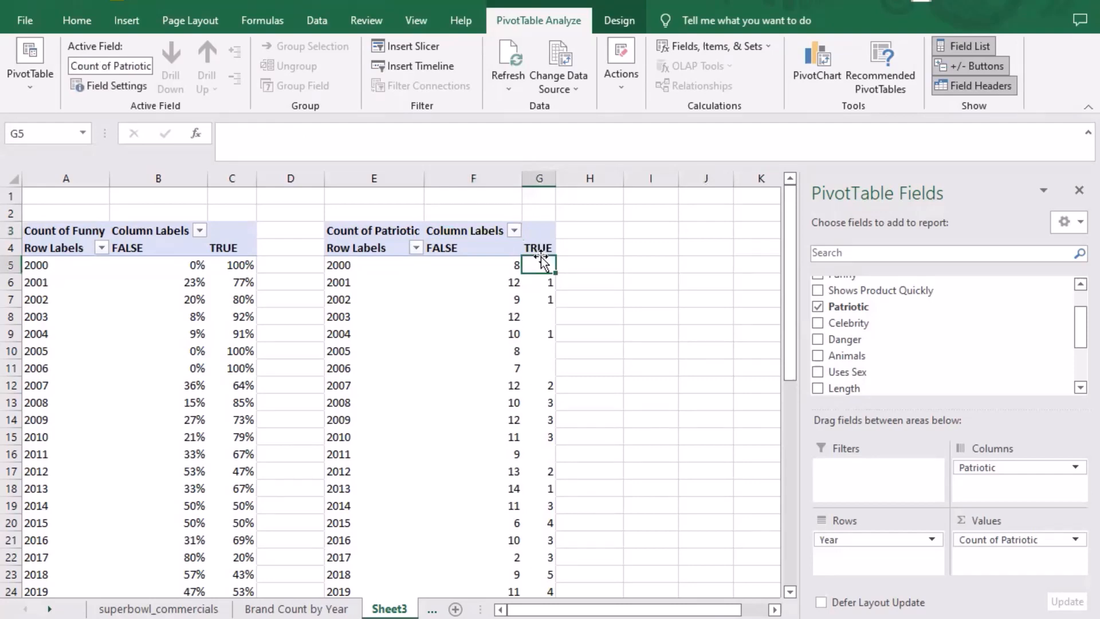
click(540, 248)
right_click(542, 252)
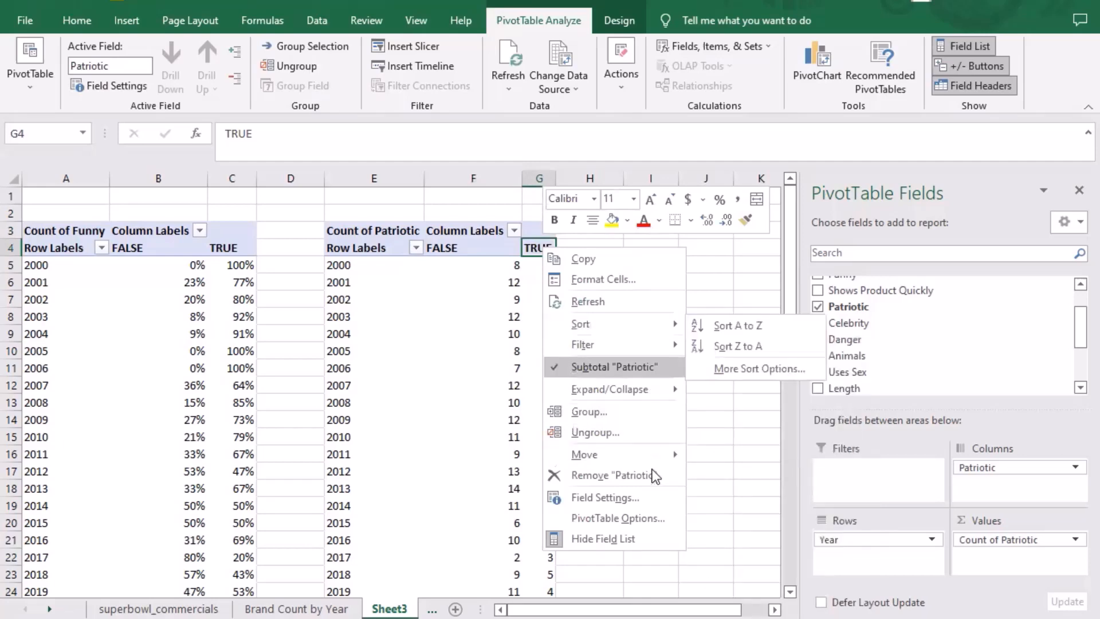
click(653, 519)
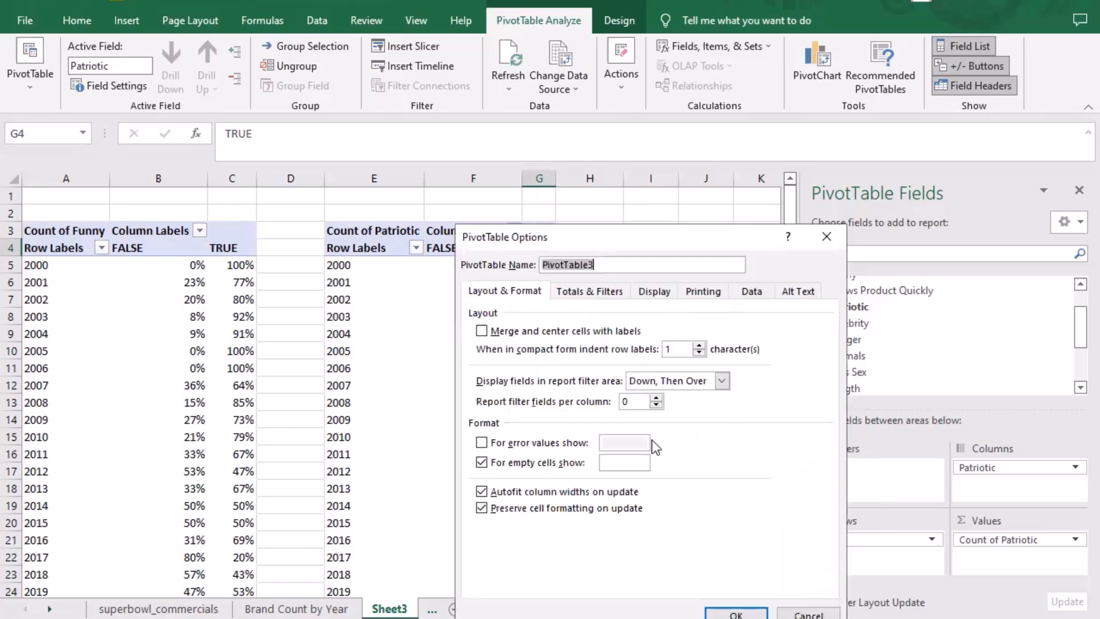
click(617, 290)
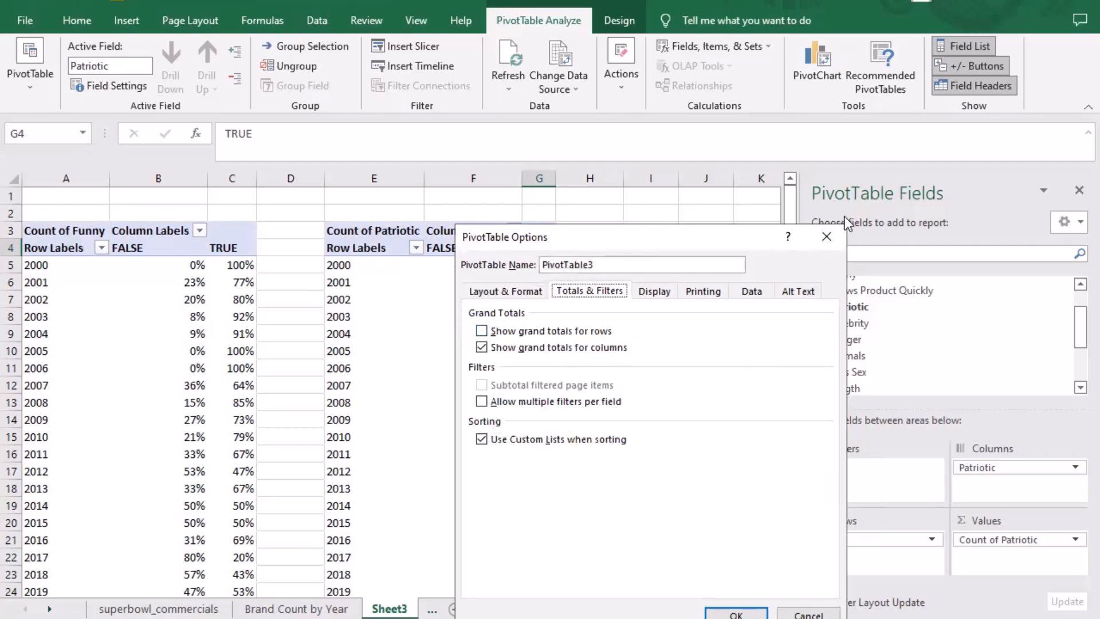
click(832, 236)
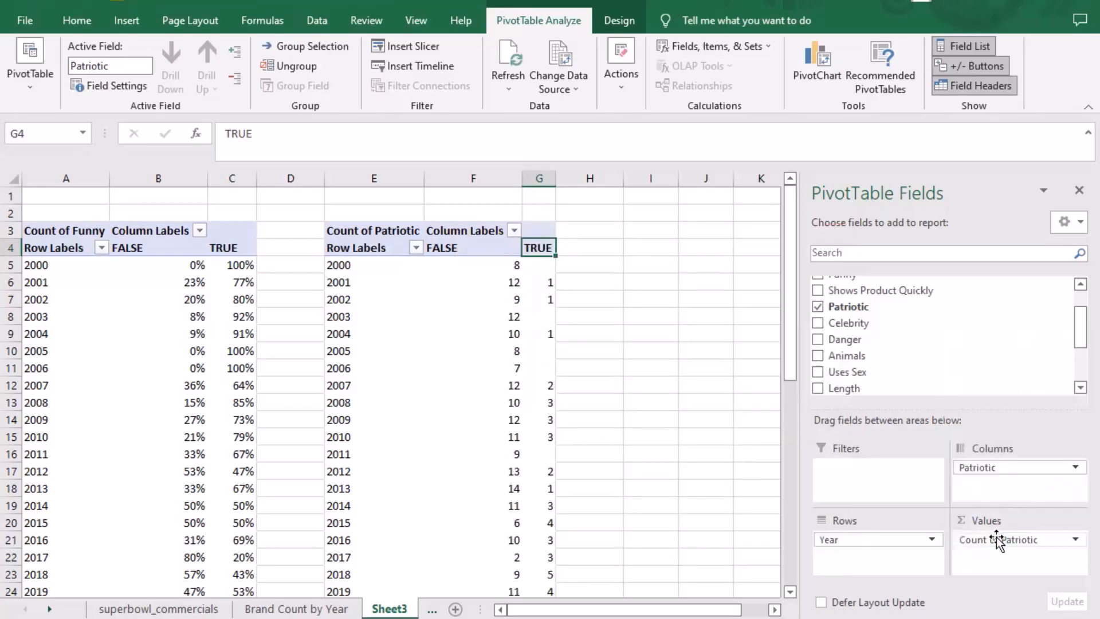
Show the Count of Patriotic values as % of Row Total
click(997, 540)
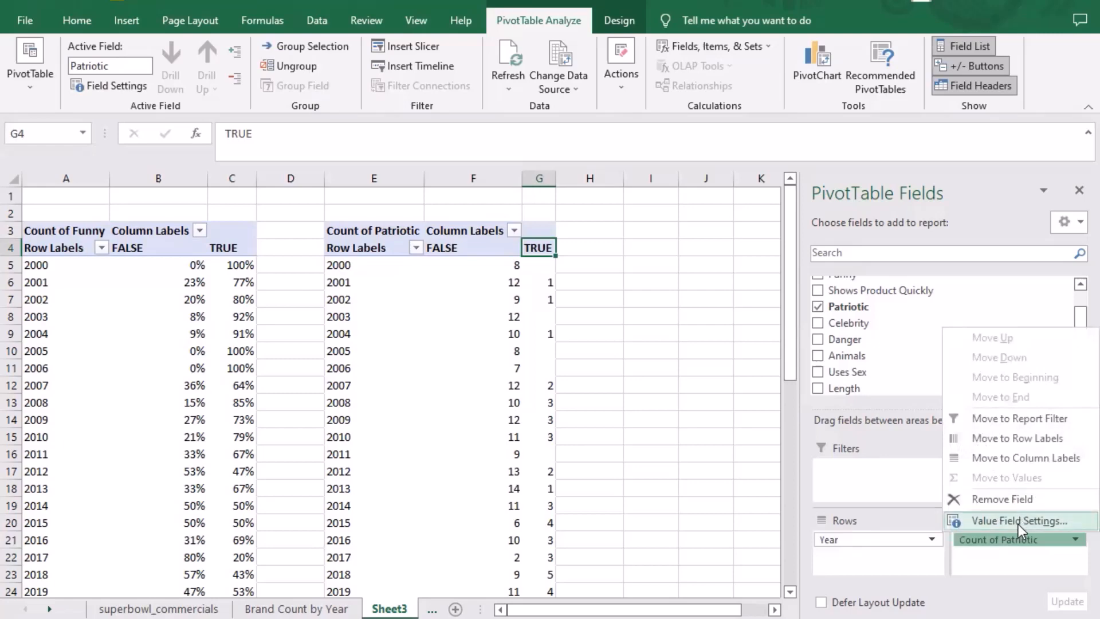
click(1019, 521)
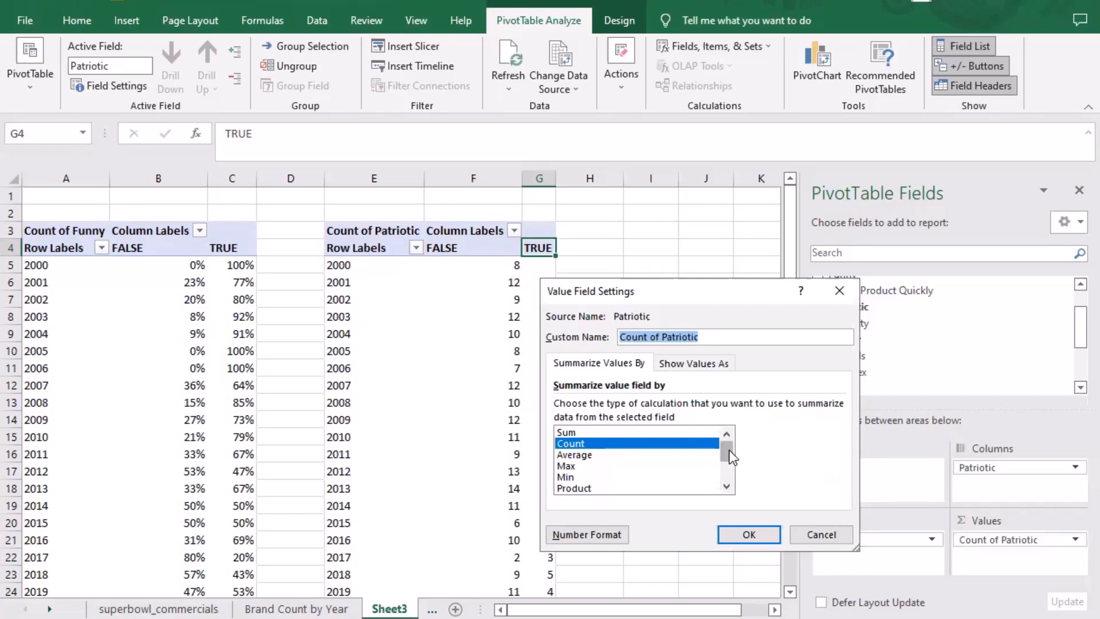
drag(730, 457, 731, 467)
click(705, 367)
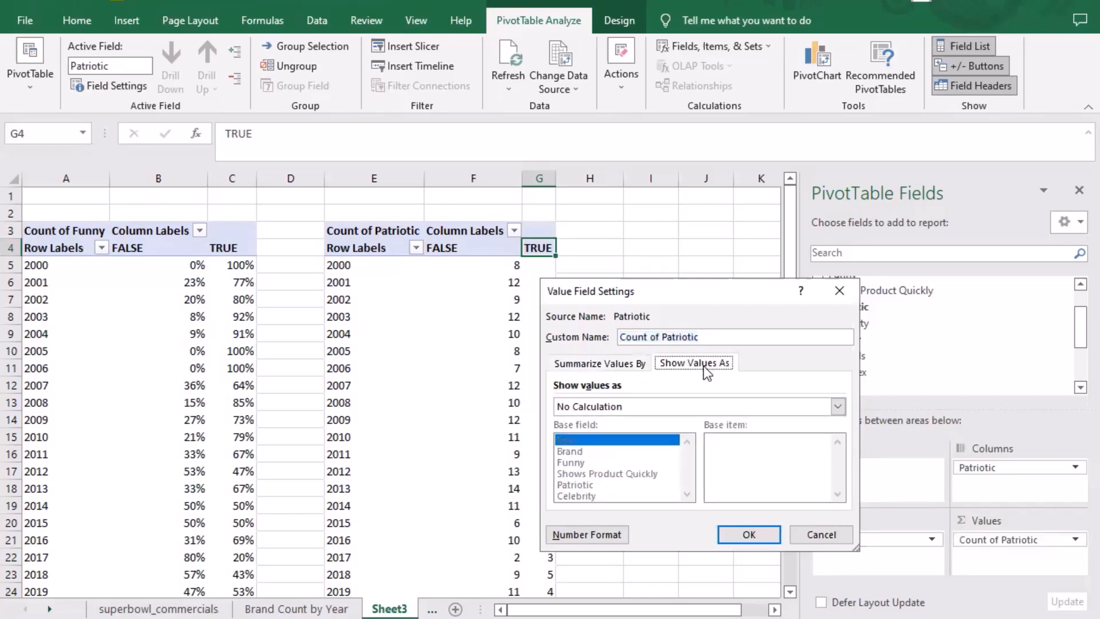
click(837, 407)
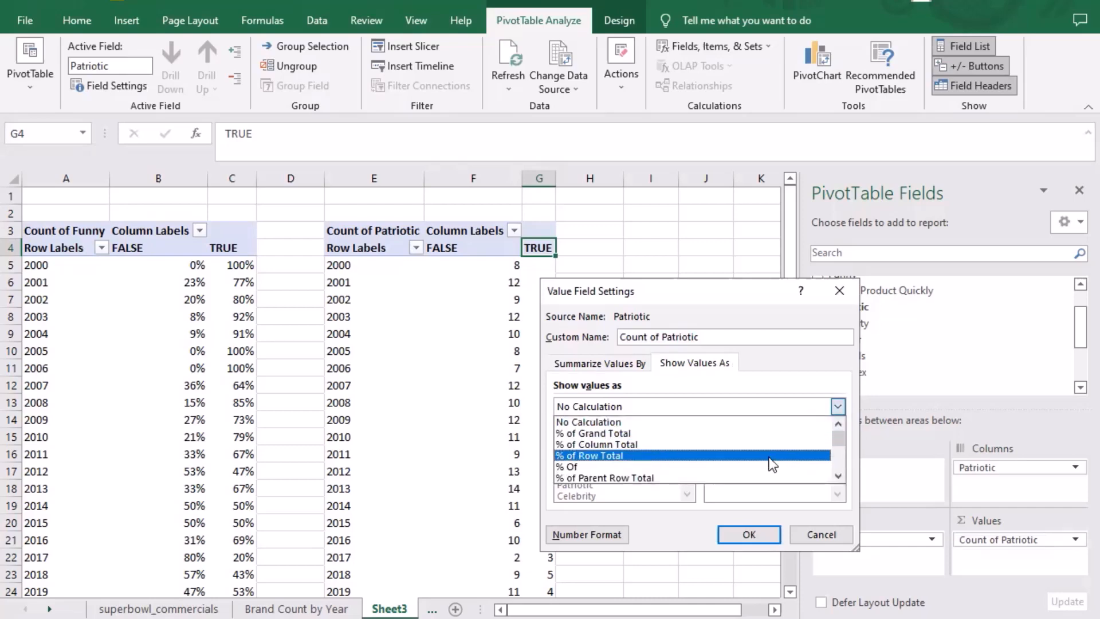
click(772, 455)
click(758, 536)
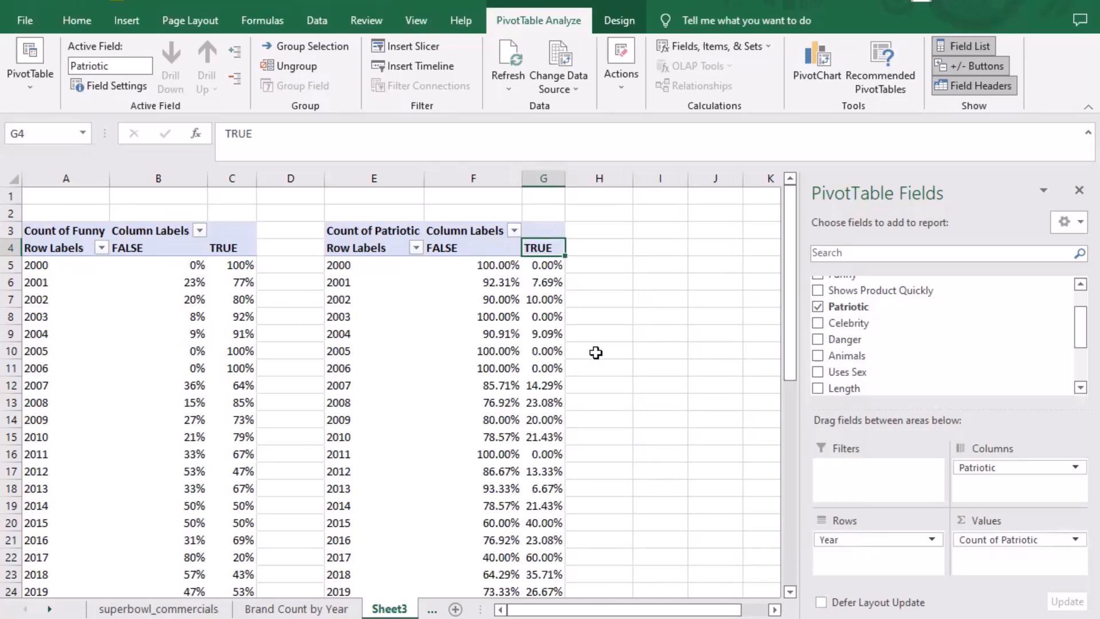
Format all the percentages in the Patriotic PivotTable, including the Grand Total row, with no decimal places
drag(508, 261, 542, 558)
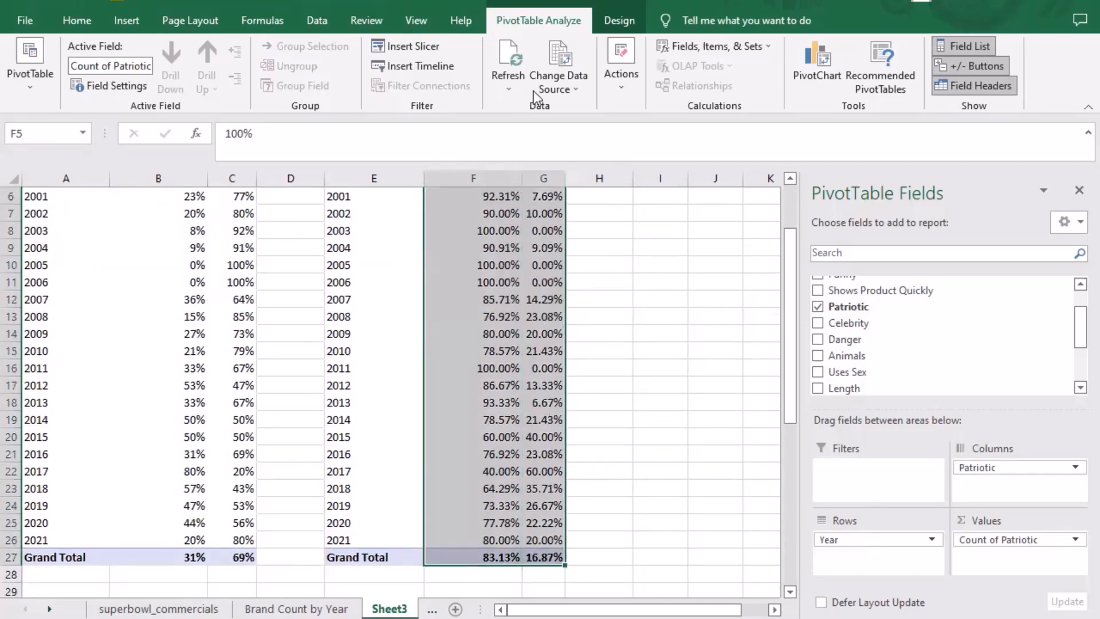
click(74, 22)
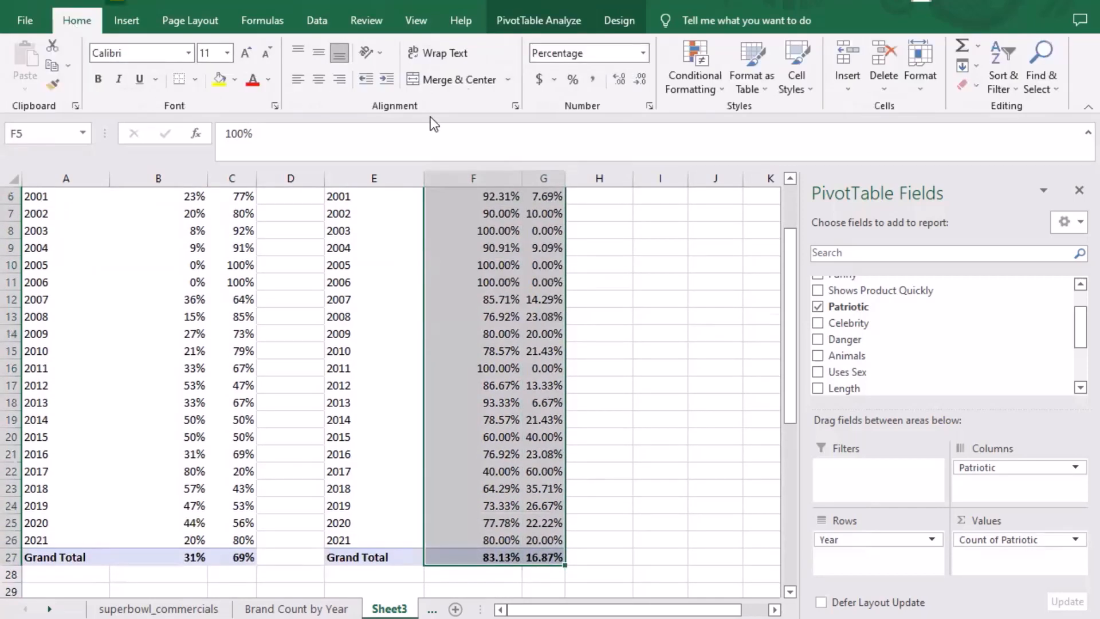
click(637, 80)
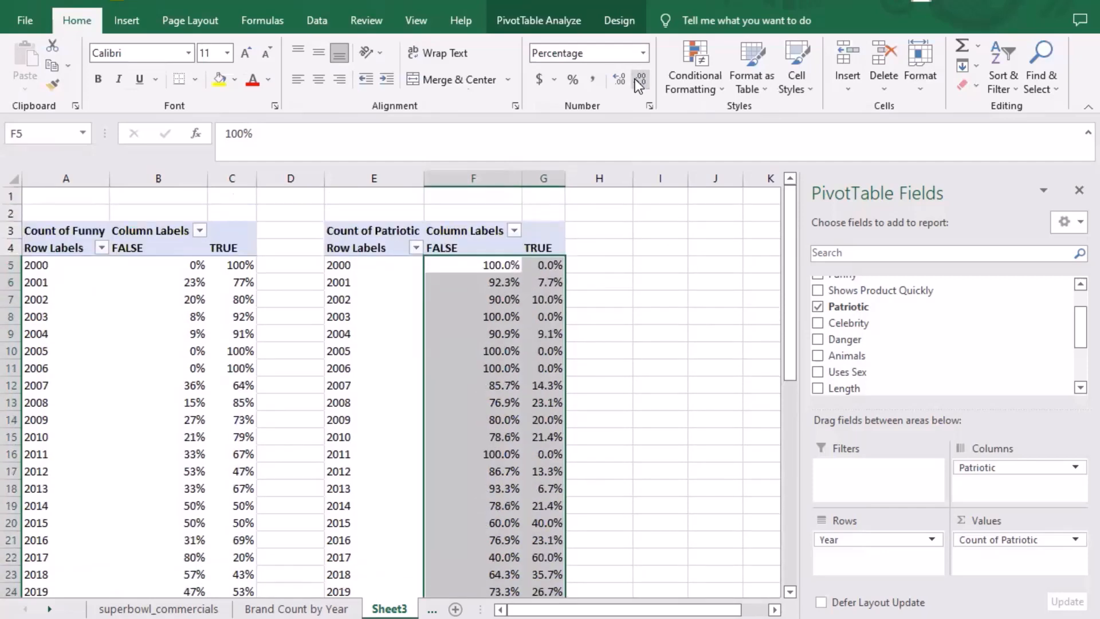
click(635, 78)
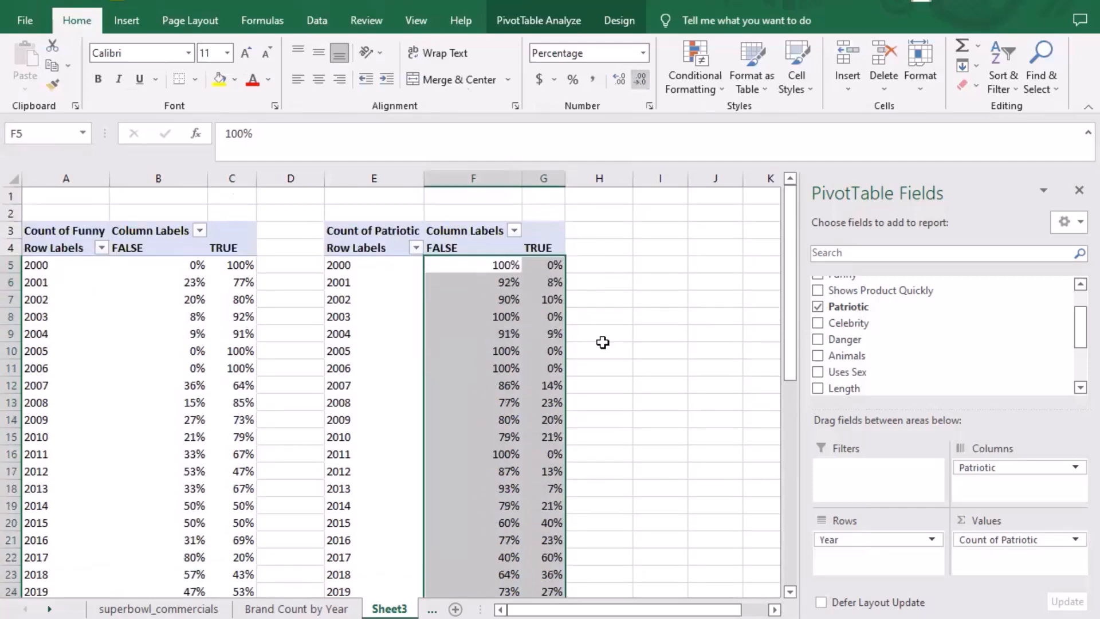
click(602, 411)
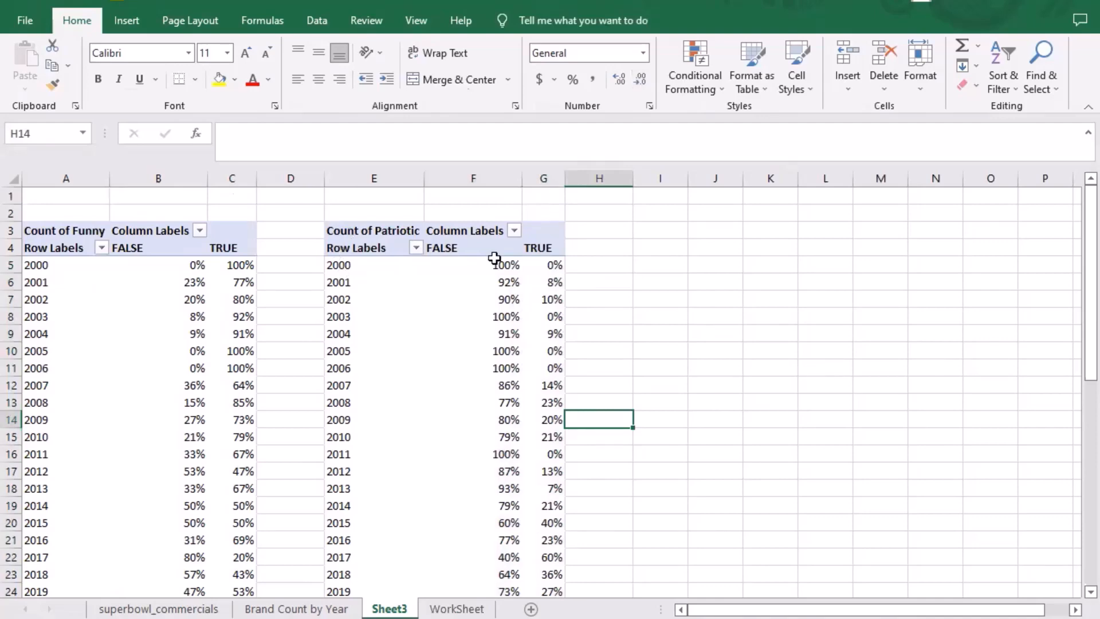
Review the yearly TRUE and FALSE percentages in the Patriotic PivotTable down to the Grand Total row
mouse_move(504, 275)
mouse_move(559, 285)
drag(1083, 343, 1076, 402)
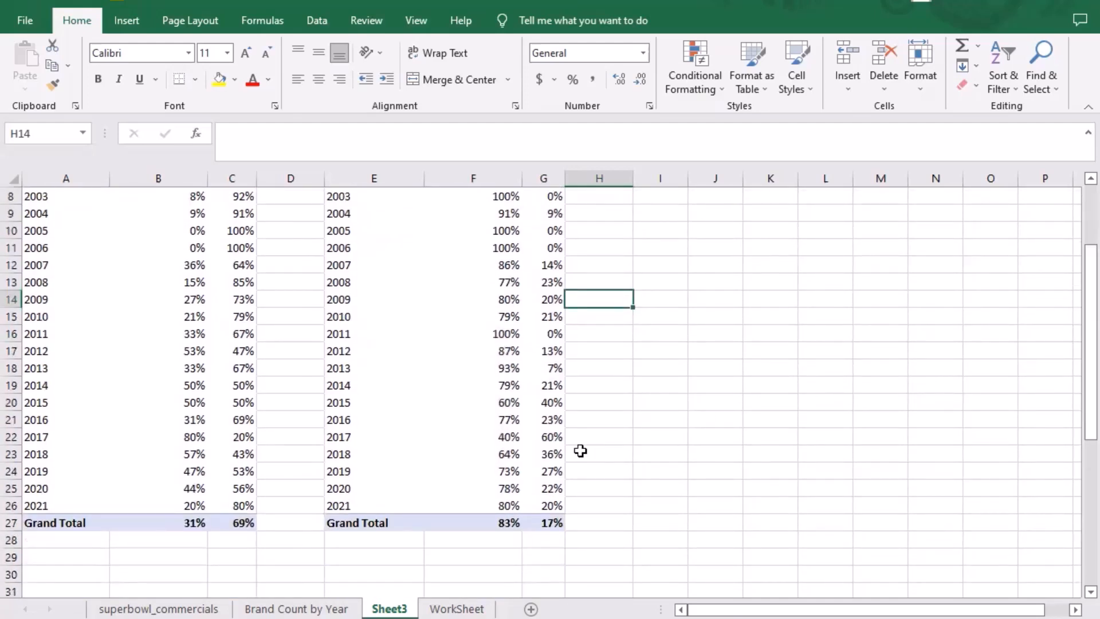
mouse_move(550, 435)
drag(1075, 338, 1075, 225)
drag(1076, 285, 1074, 336)
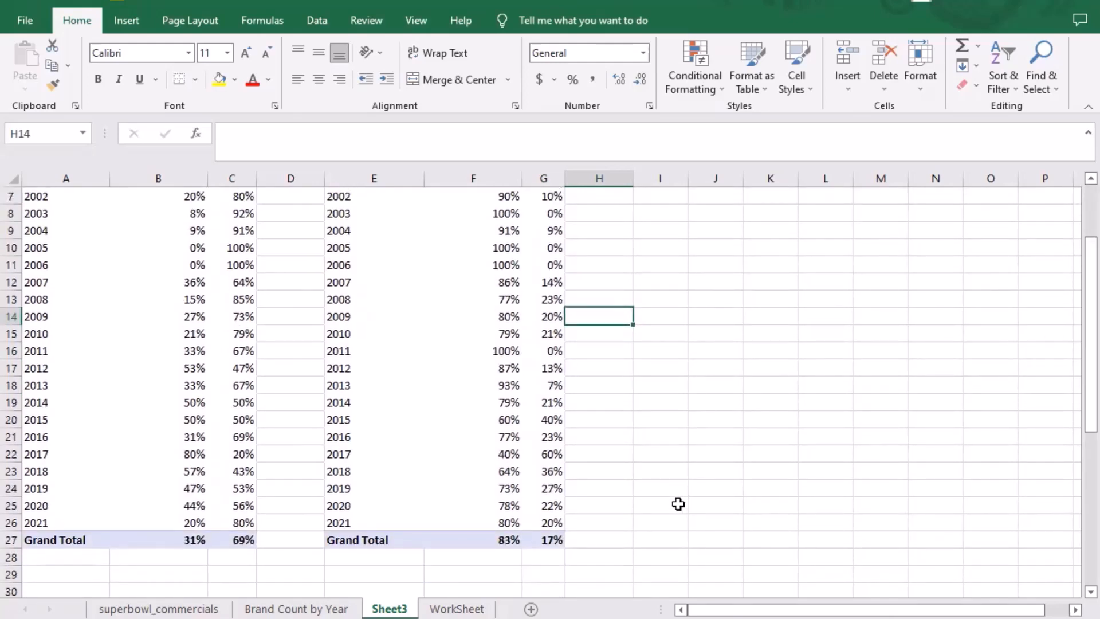
Rename the Sheet3 worksheet as "Adverts across time"
right_click(388, 609)
click(435, 445)
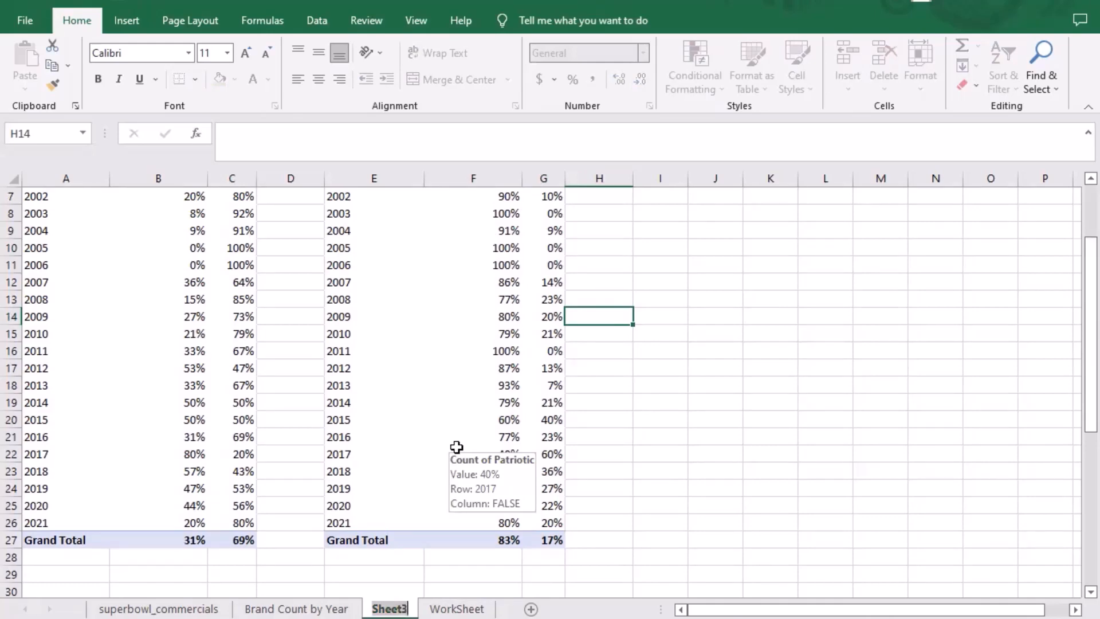
text(A)
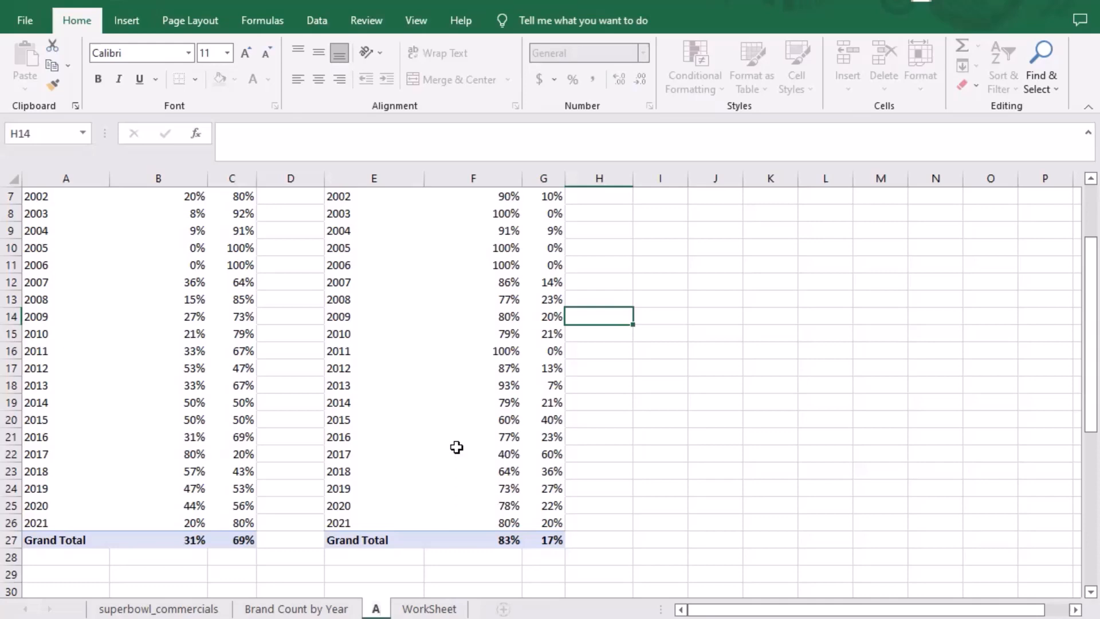
text(dverts)
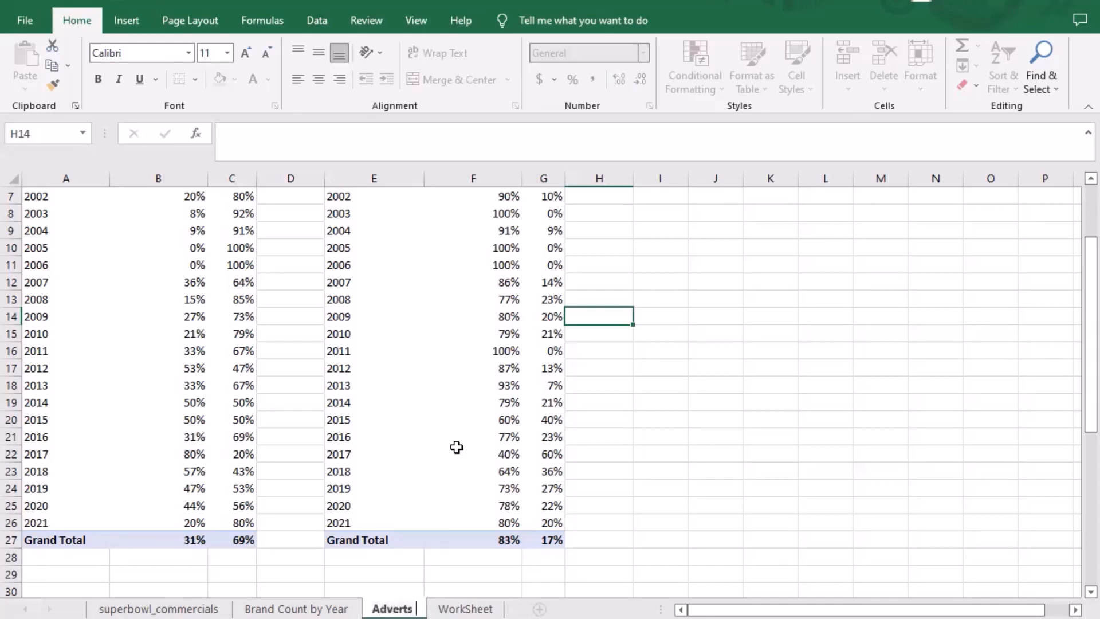
text( acrros)
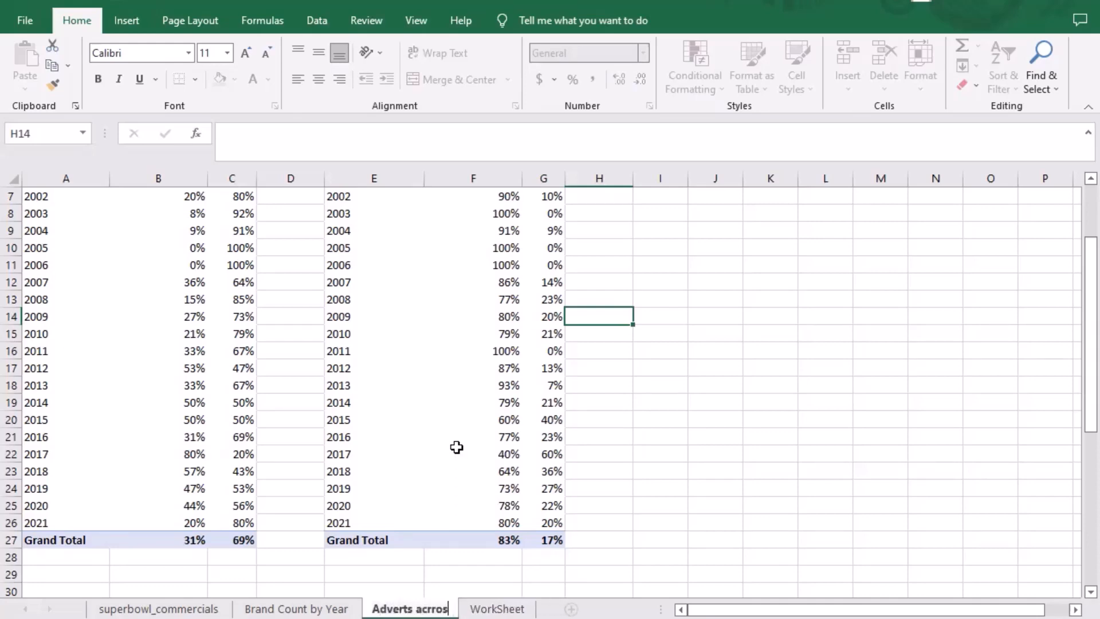
key(BackSpace)
key(BackSpace)
key(BackSpace)
key(BackSpace)
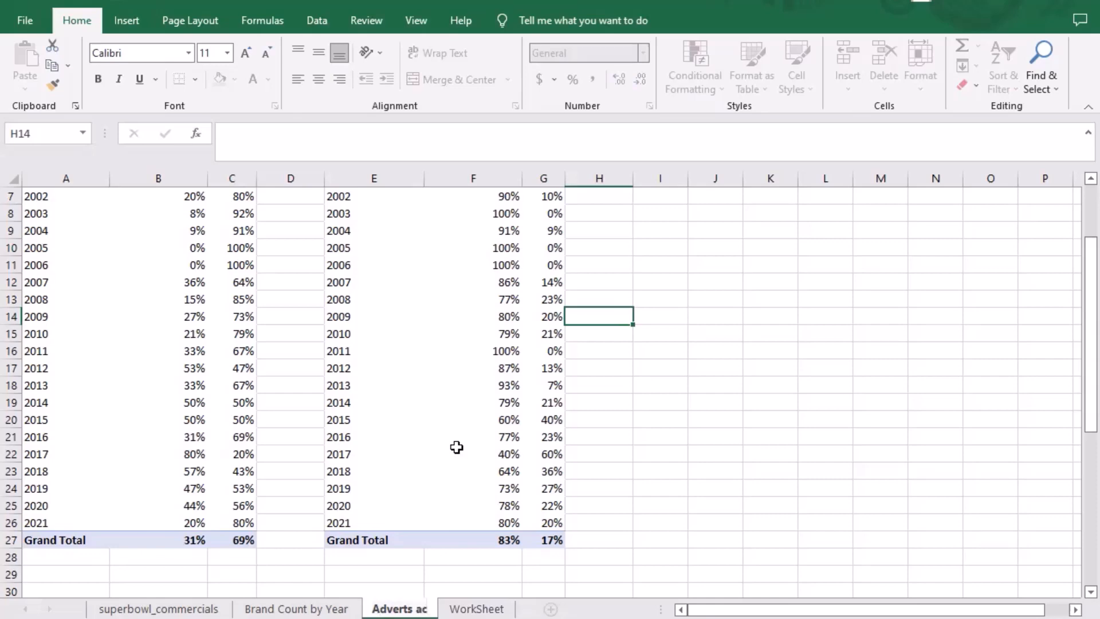
text(ross time)
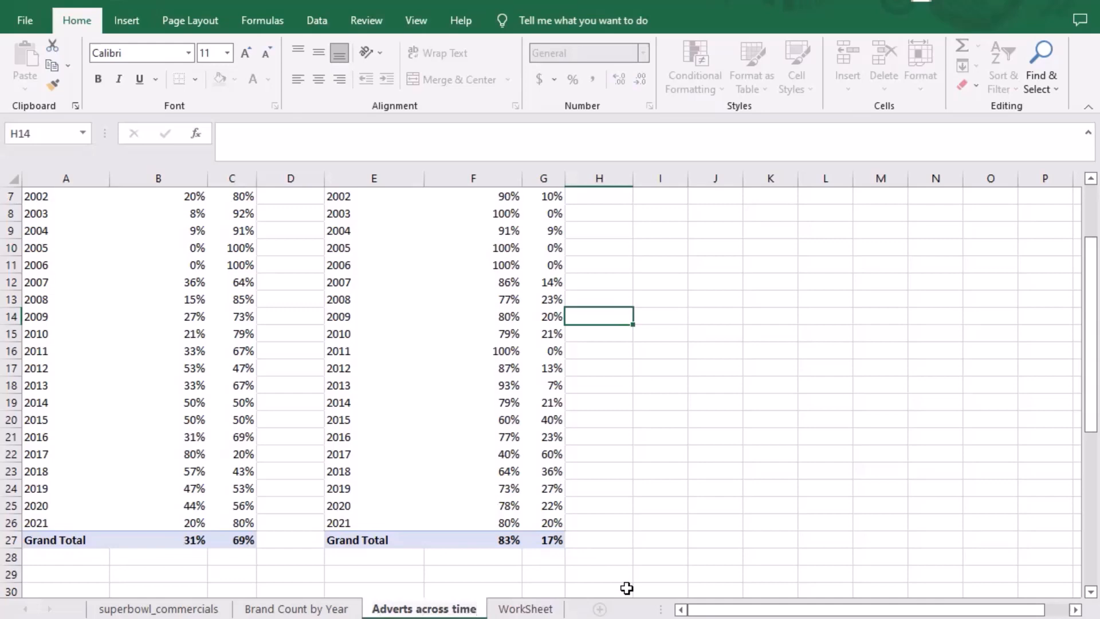
key(Return)
Examine the advert table on the WorkSheet sheet, from the Year column through TV Viewers and down to its last row
click(518, 610)
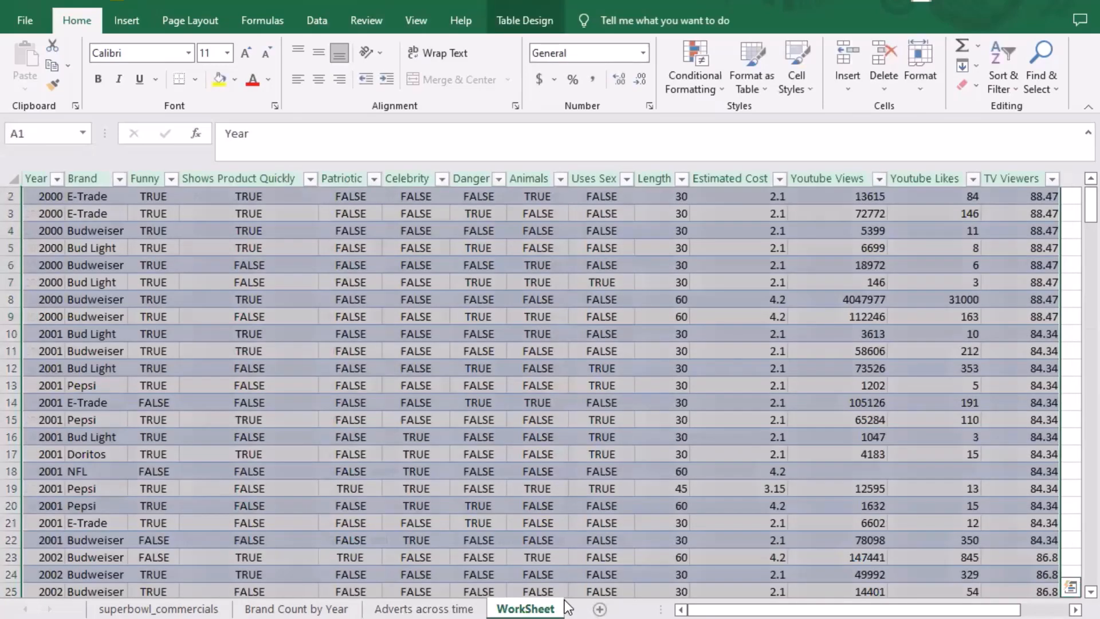
click(453, 436)
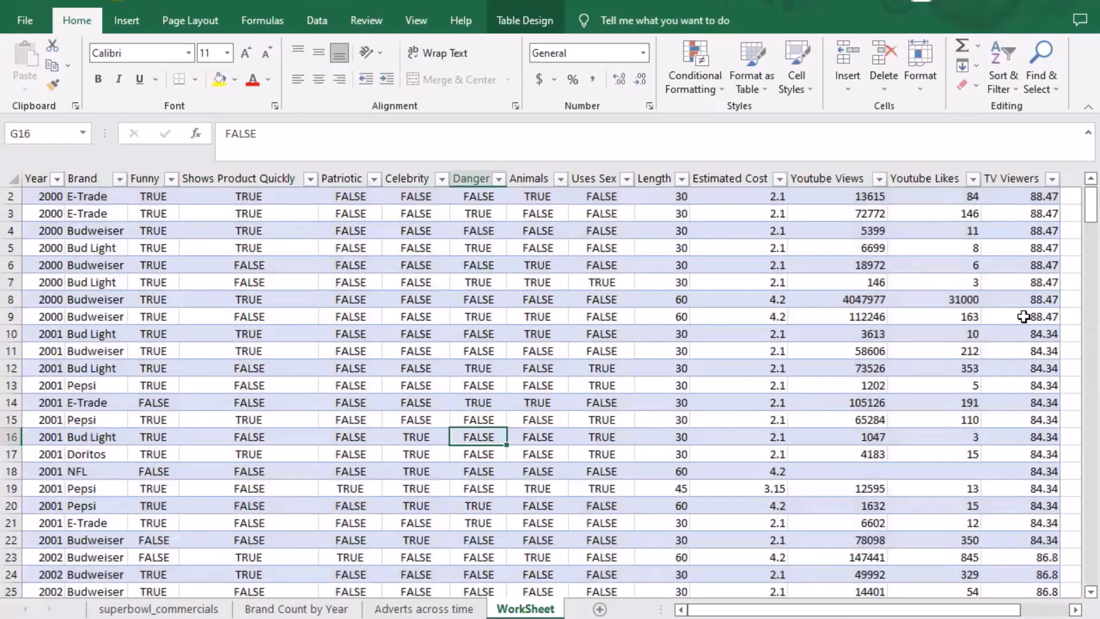
drag(1086, 215, 1083, 177)
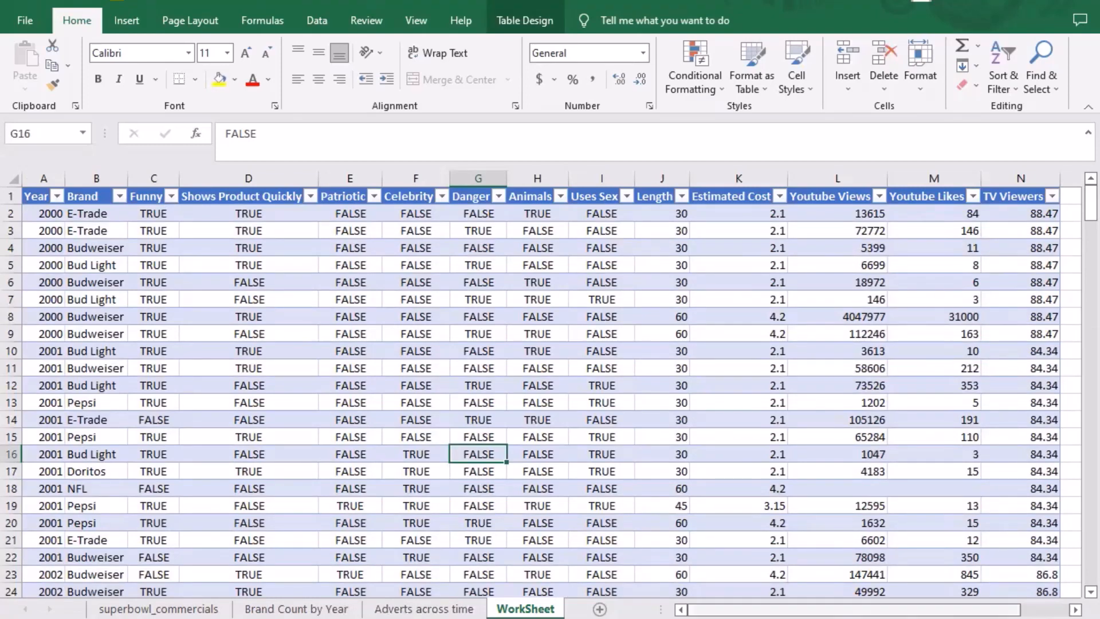
drag(773, 613, 840, 610)
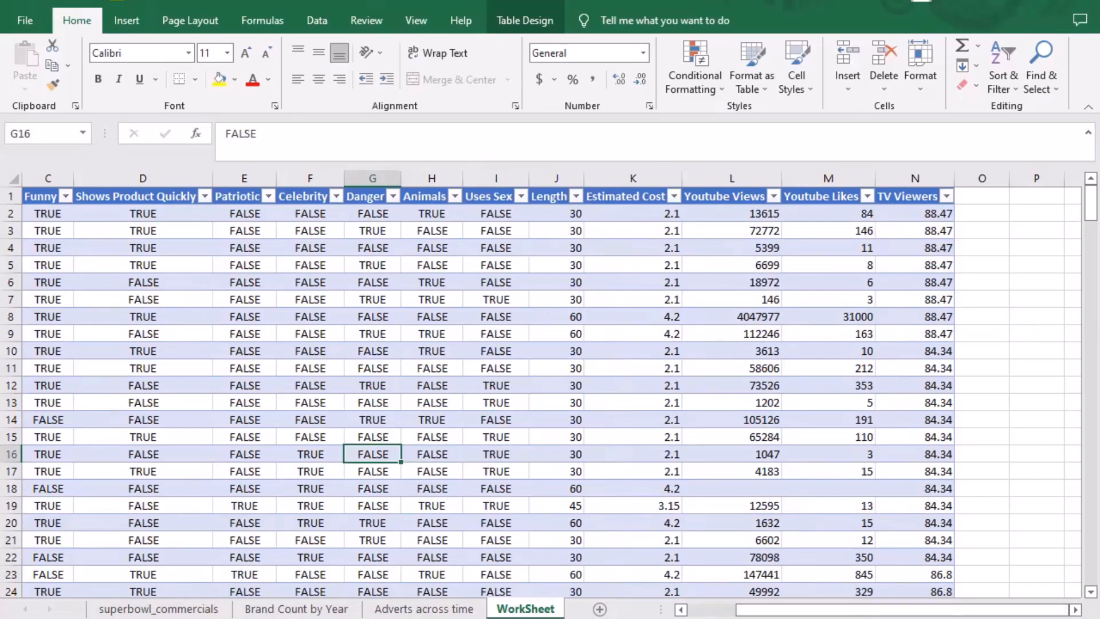
drag(894, 609, 768, 611)
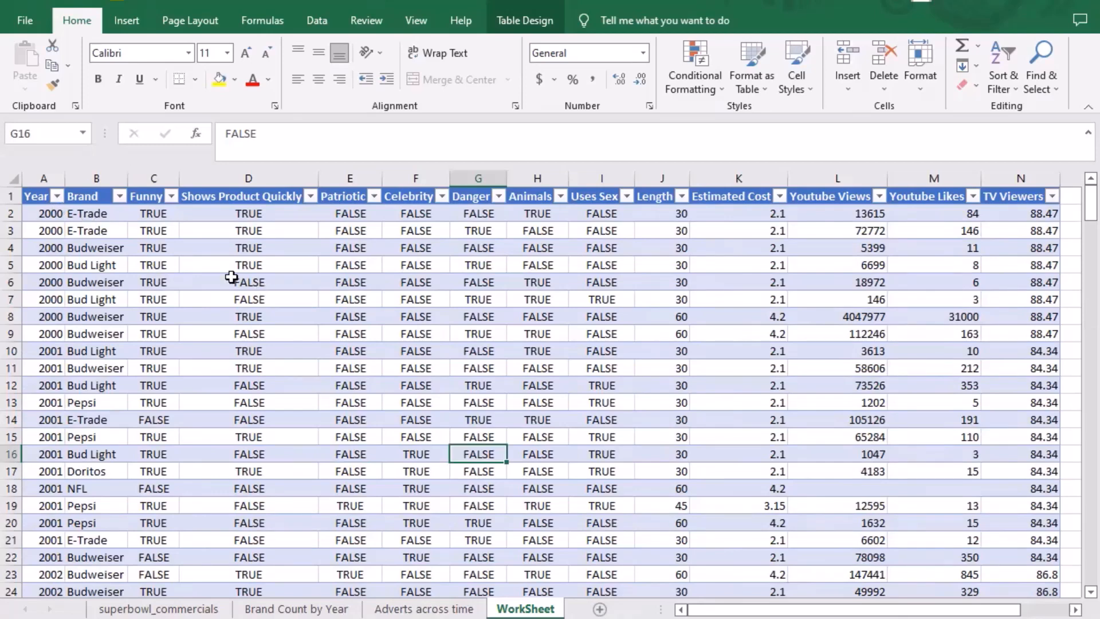
click(27, 195)
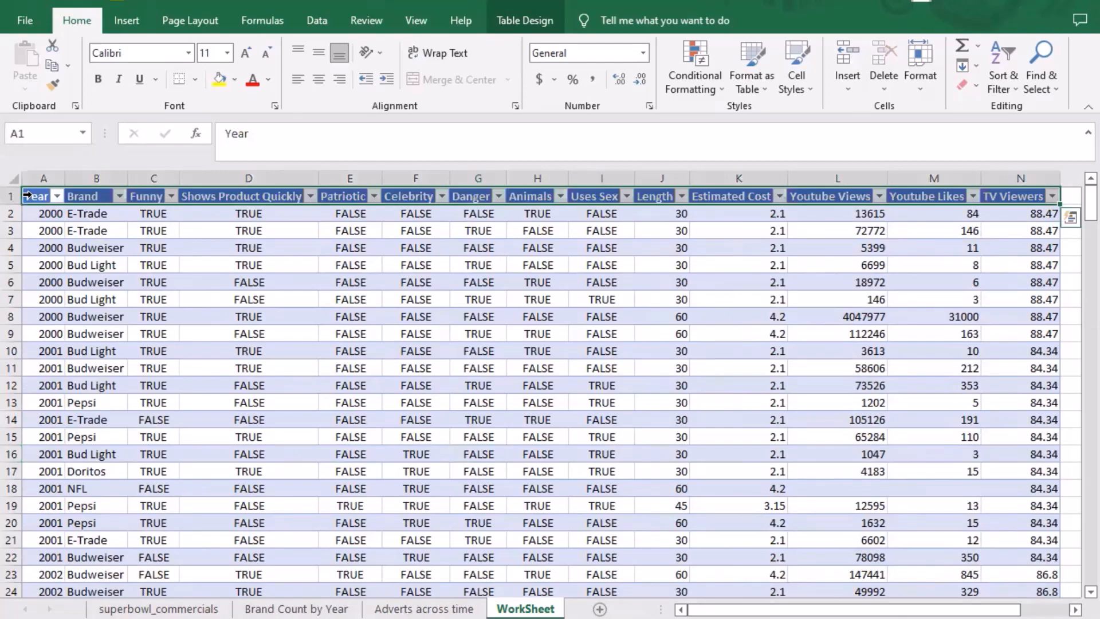
click(27, 196)
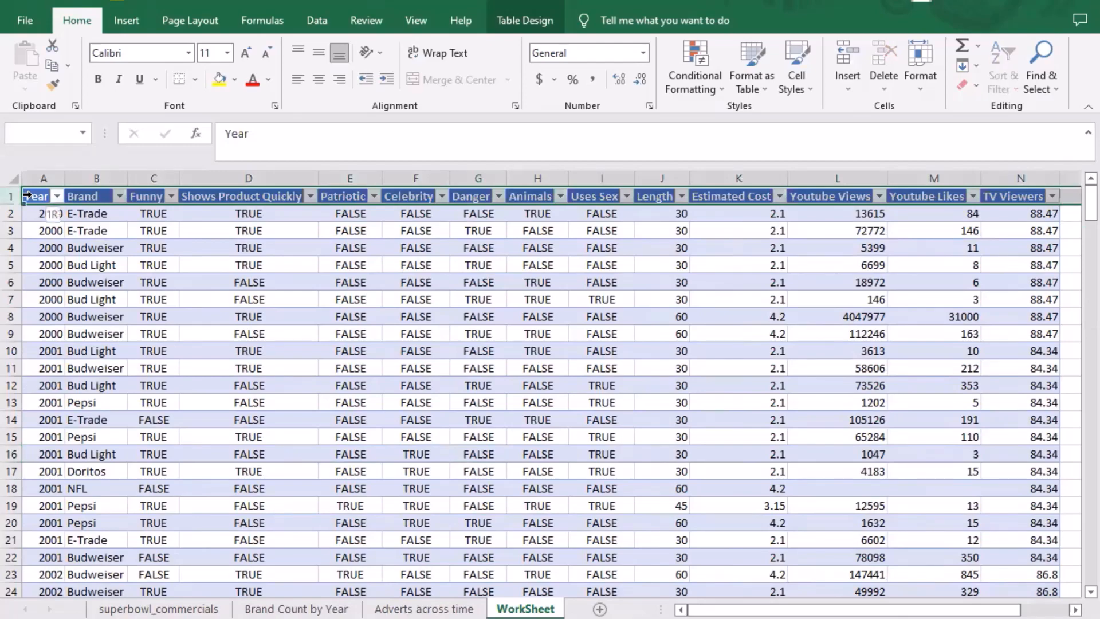
key(ctrl+shift+Down)
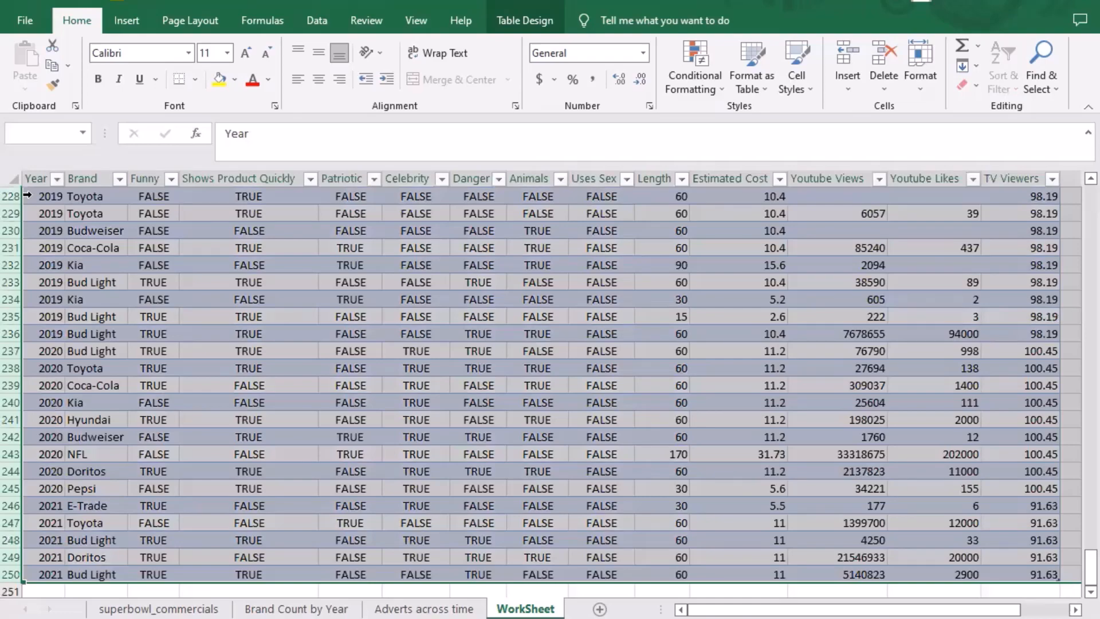
key(ctrl+shift+Up)
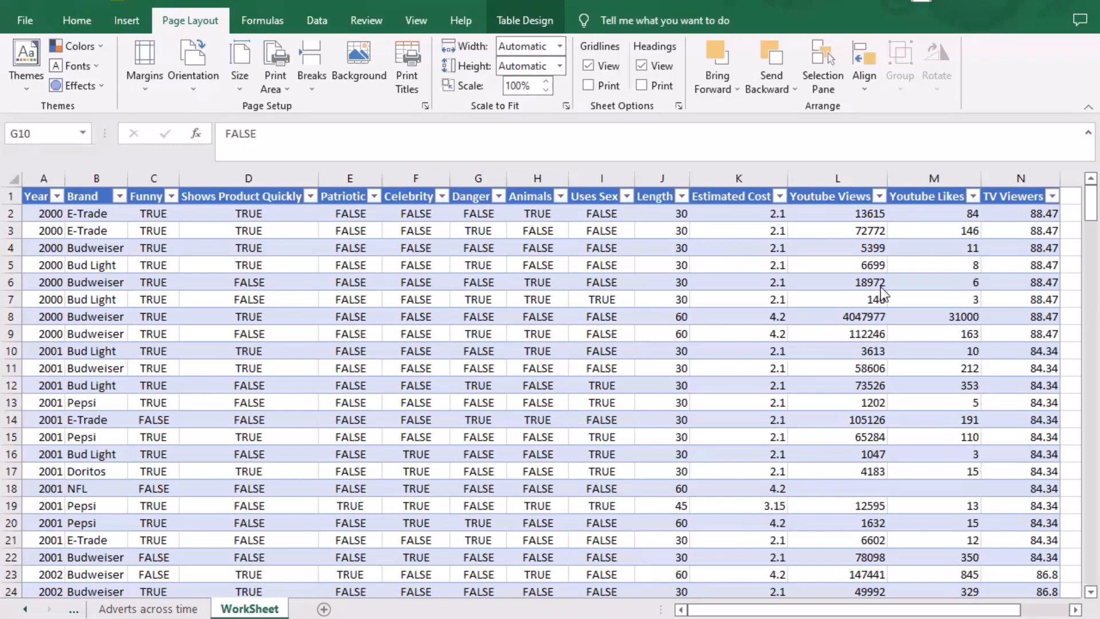
Filter the Youtube Views column of the advert table to show only the top 10 items
click(879, 194)
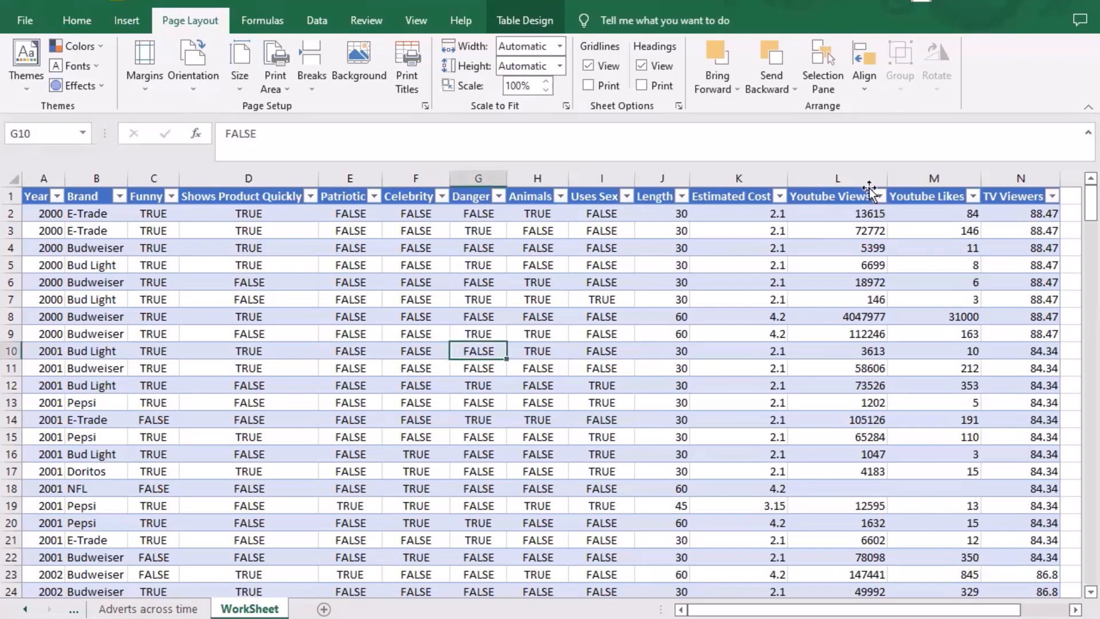
click(878, 197)
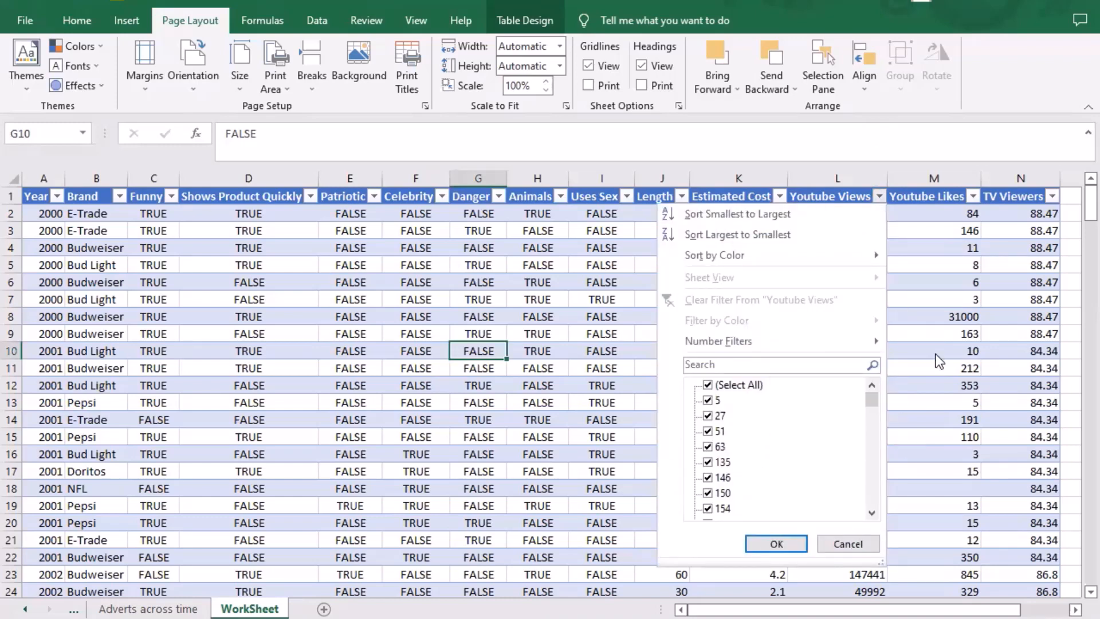
mouse_move(870, 342)
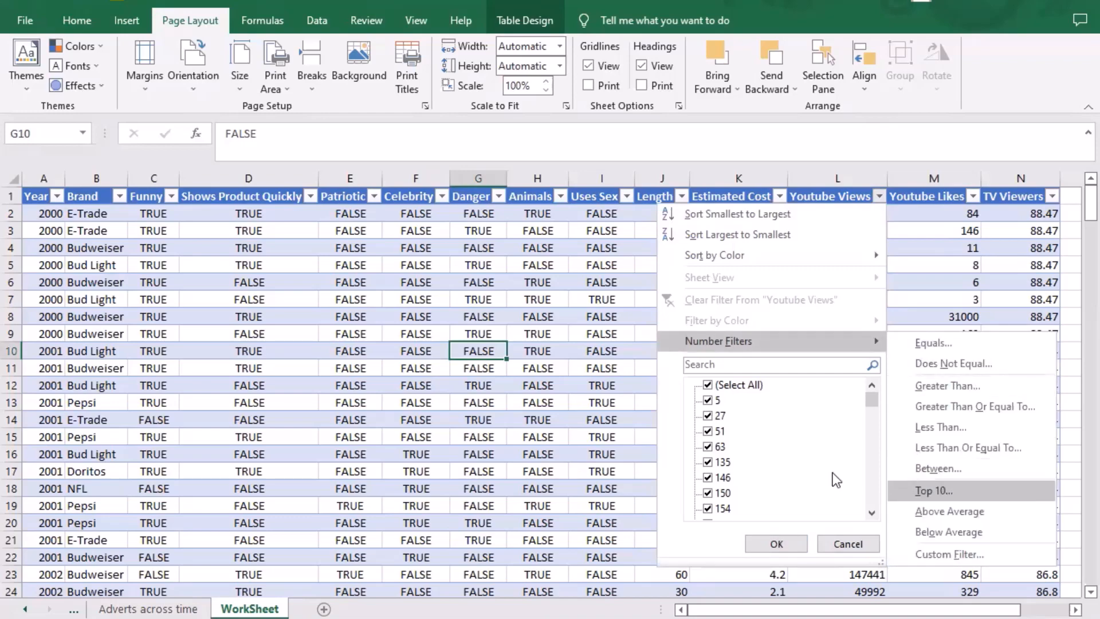
click(939, 491)
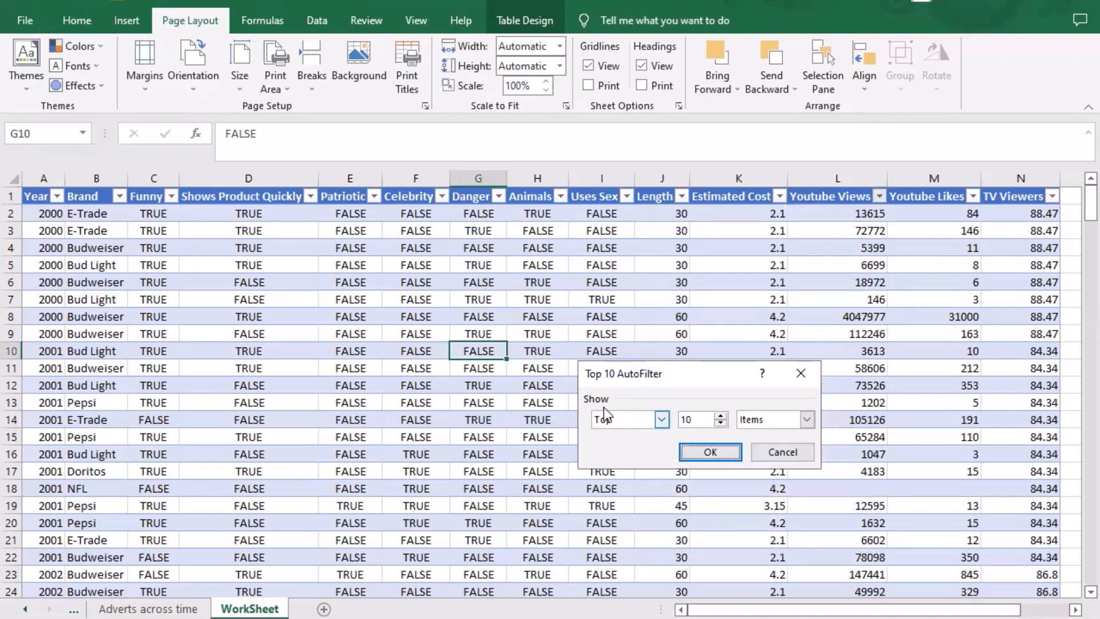
click(661, 419)
click(663, 419)
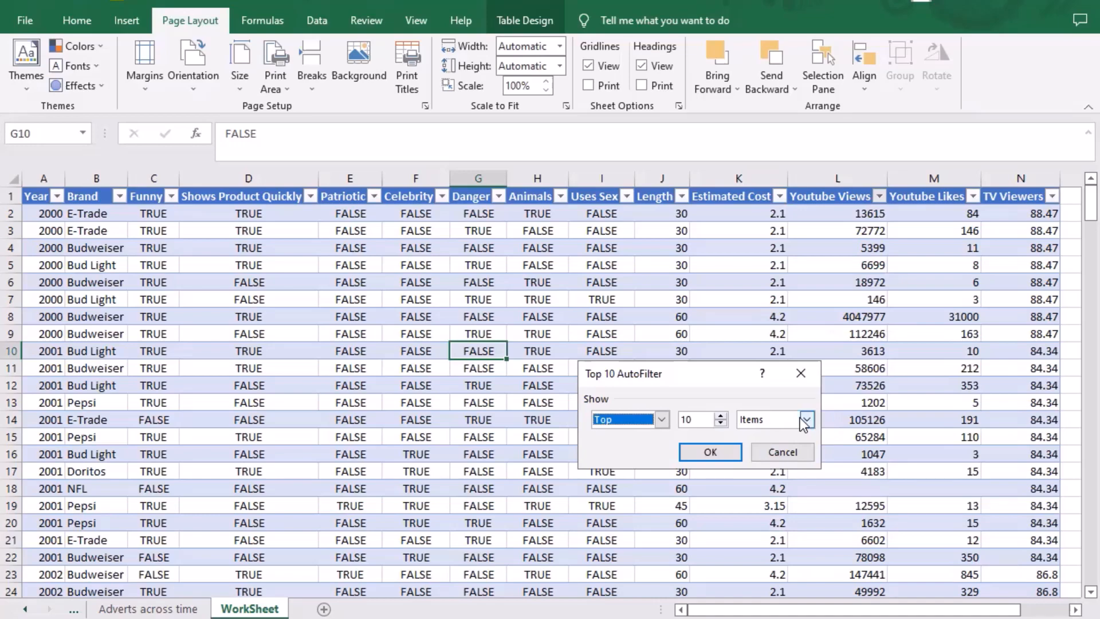
click(682, 453)
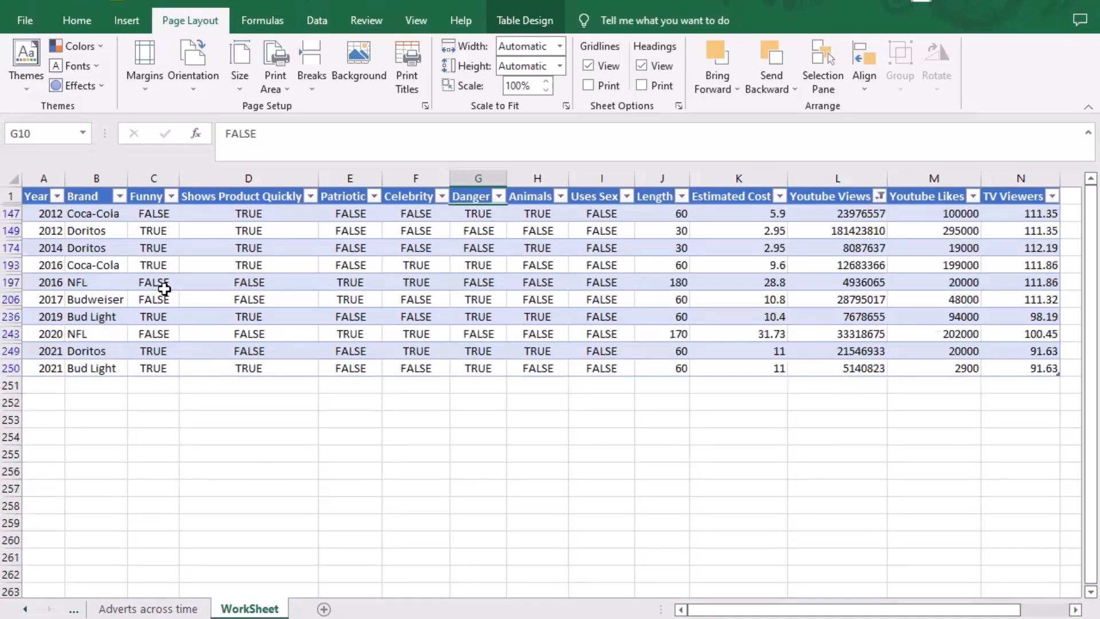
Copy the visible filtered rows with their headers and paste them into a new worksheet starting at cell A1
click(38, 201)
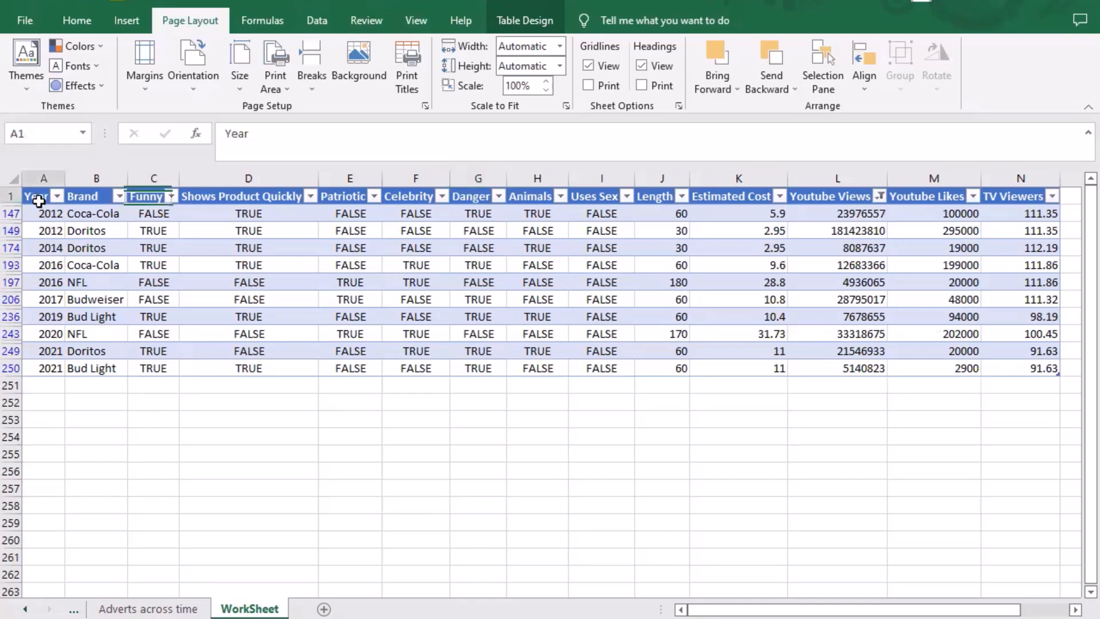
click(39, 200)
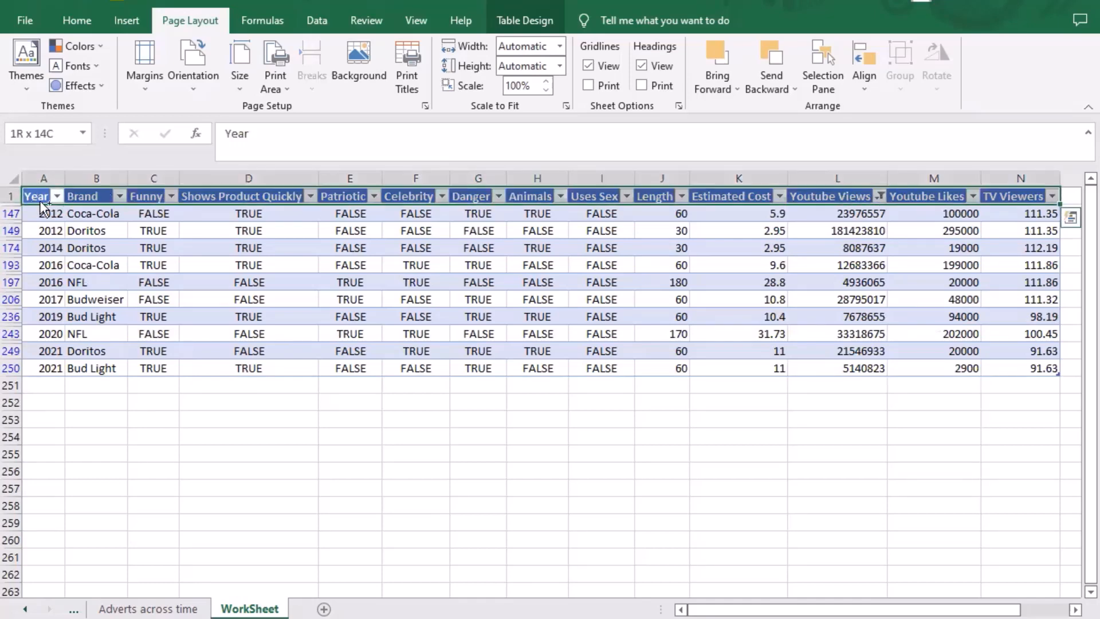
click(39, 201)
key(alt+semicolon)
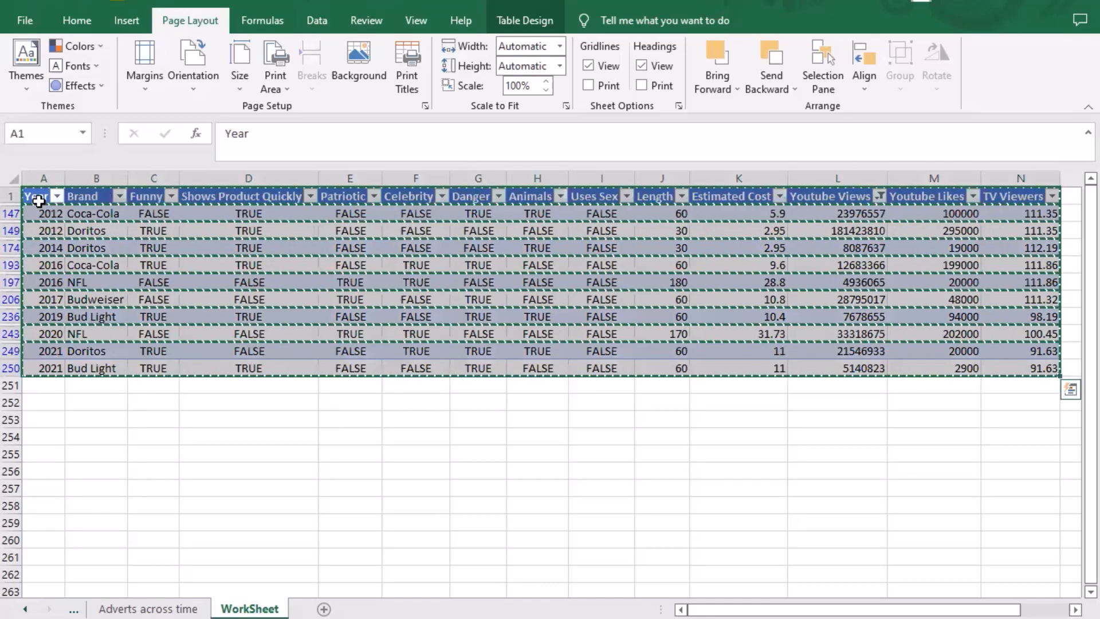
key(ctrl+c)
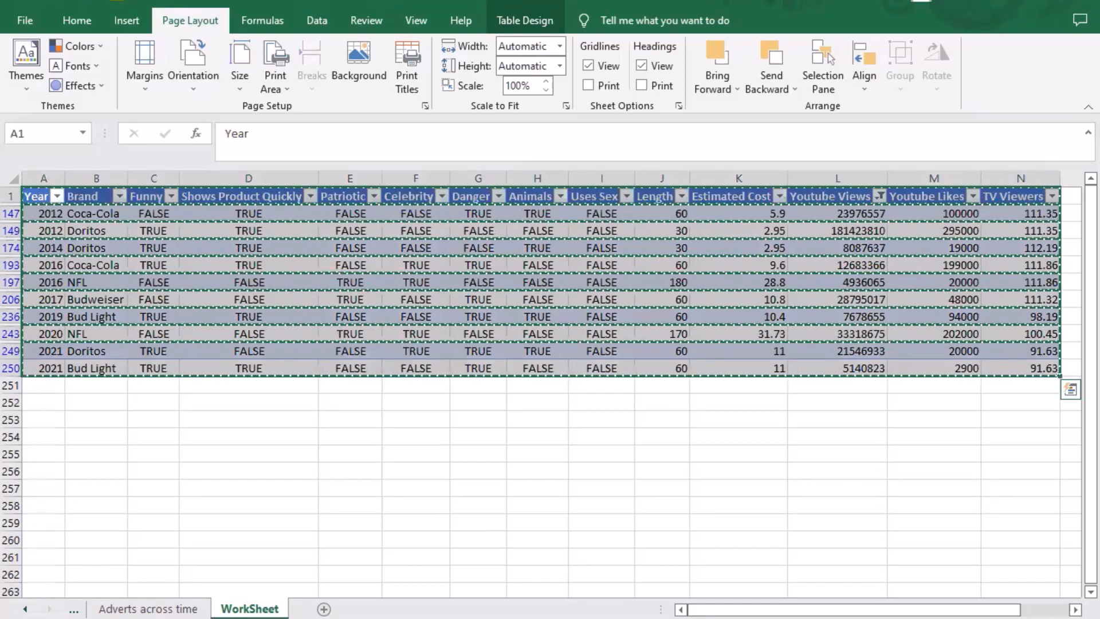
click(323, 609)
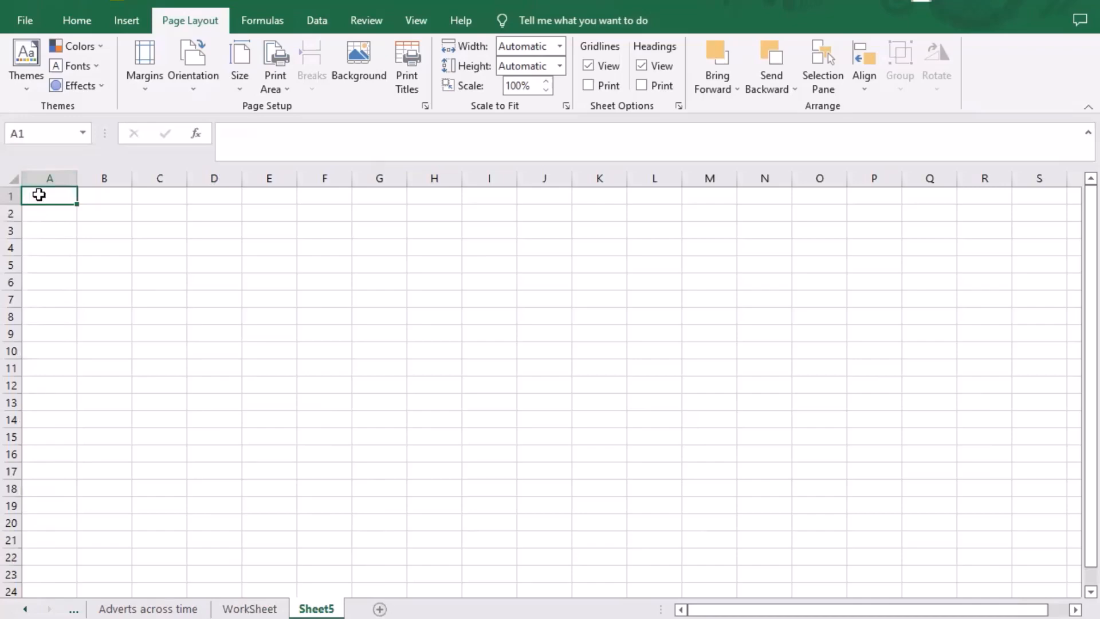
key(ctrl+v)
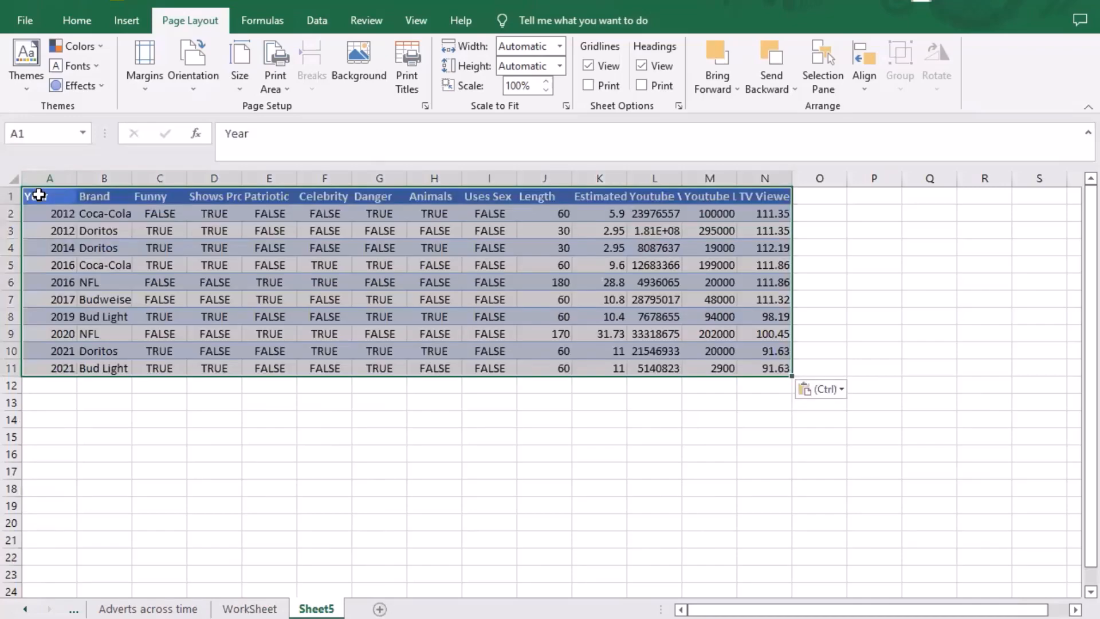
click(204, 420)
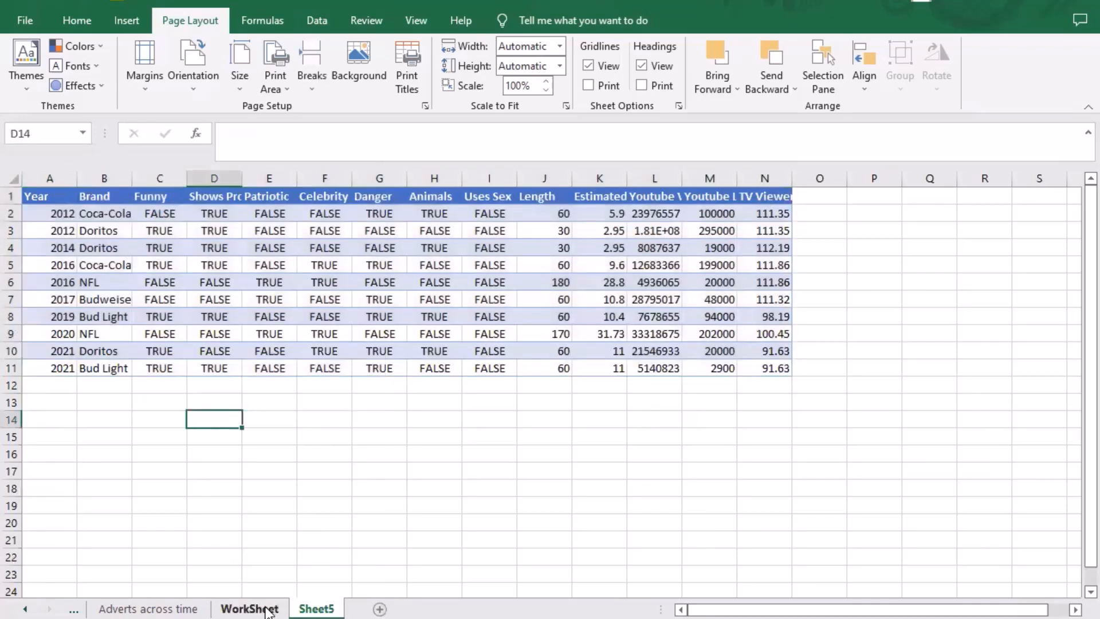
Try to cut the filtered advert rows on the WorkSheet sheet and paste them into Sheet5 again from cell A1
click(269, 609)
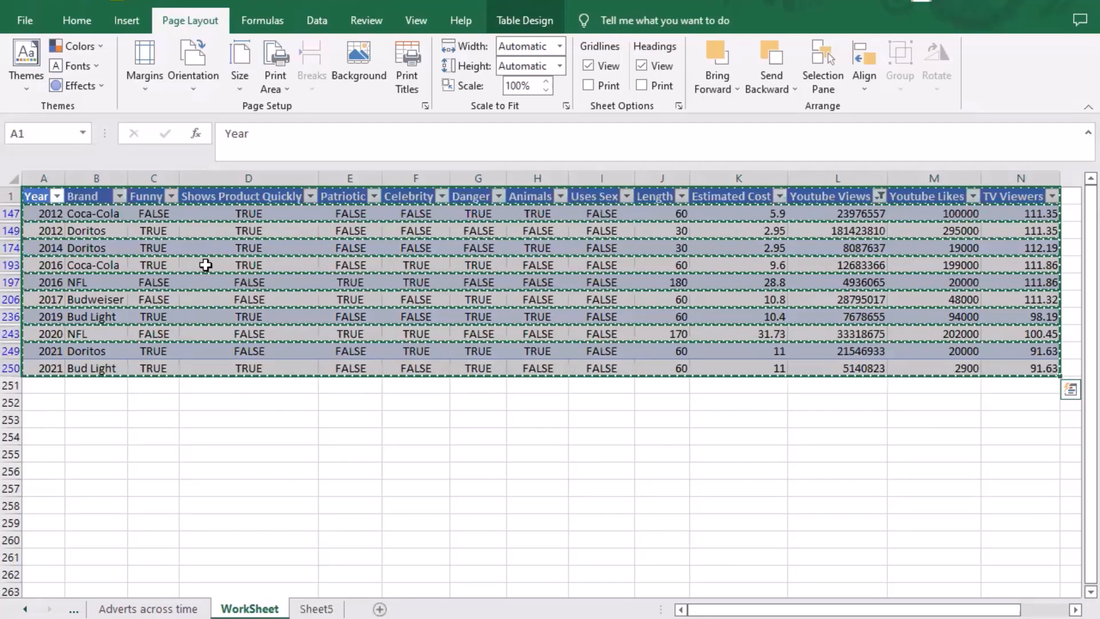
key(ctrl+x)
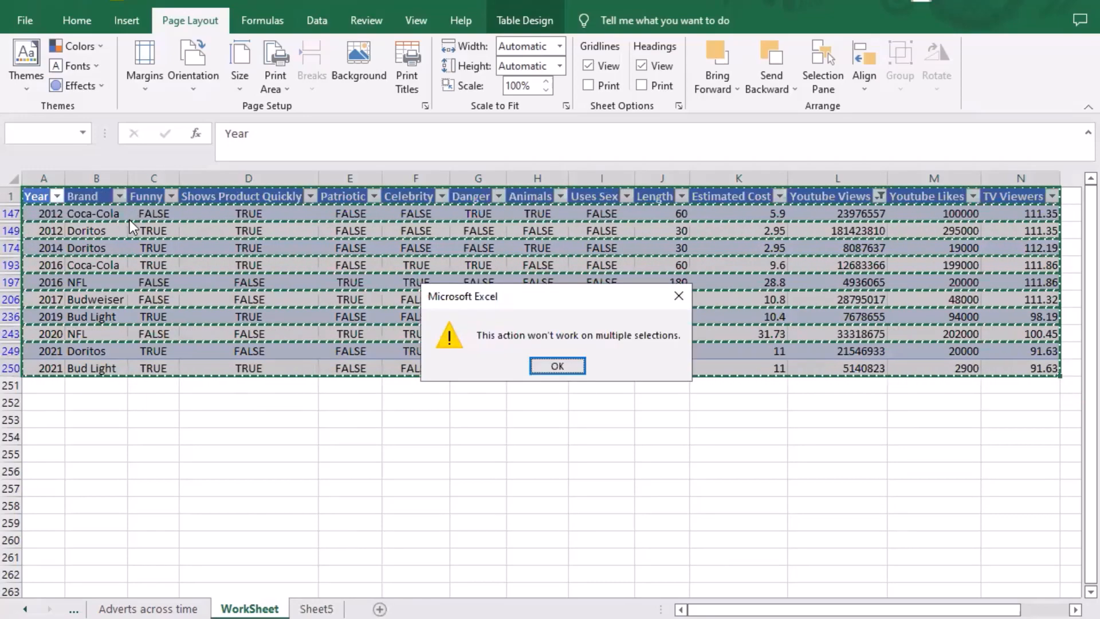
click(557, 366)
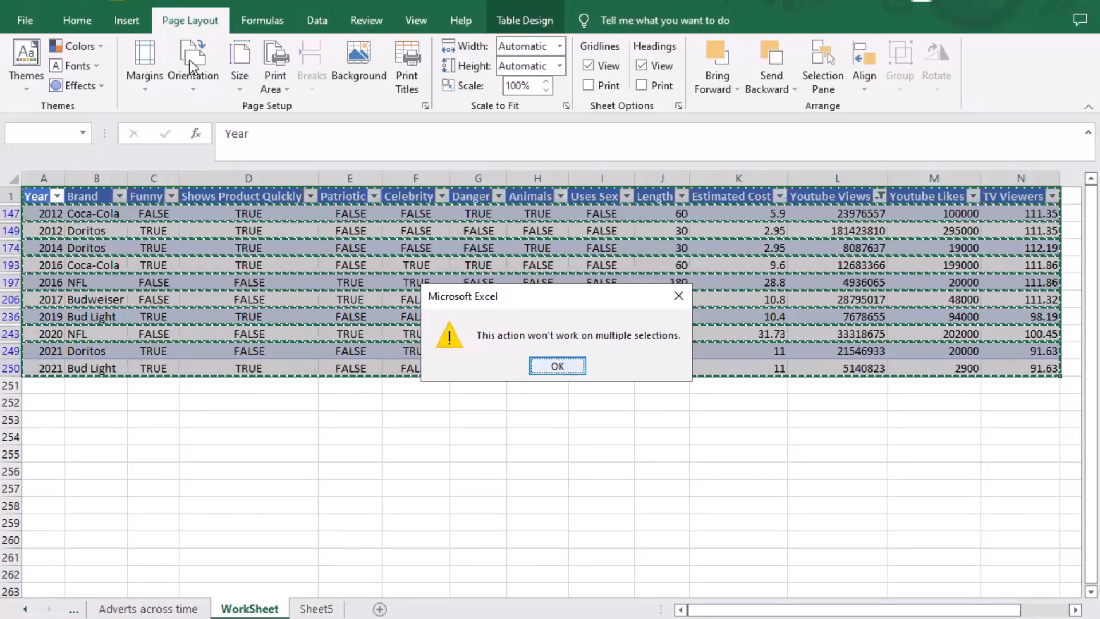
key(ctrl+Page_Down)
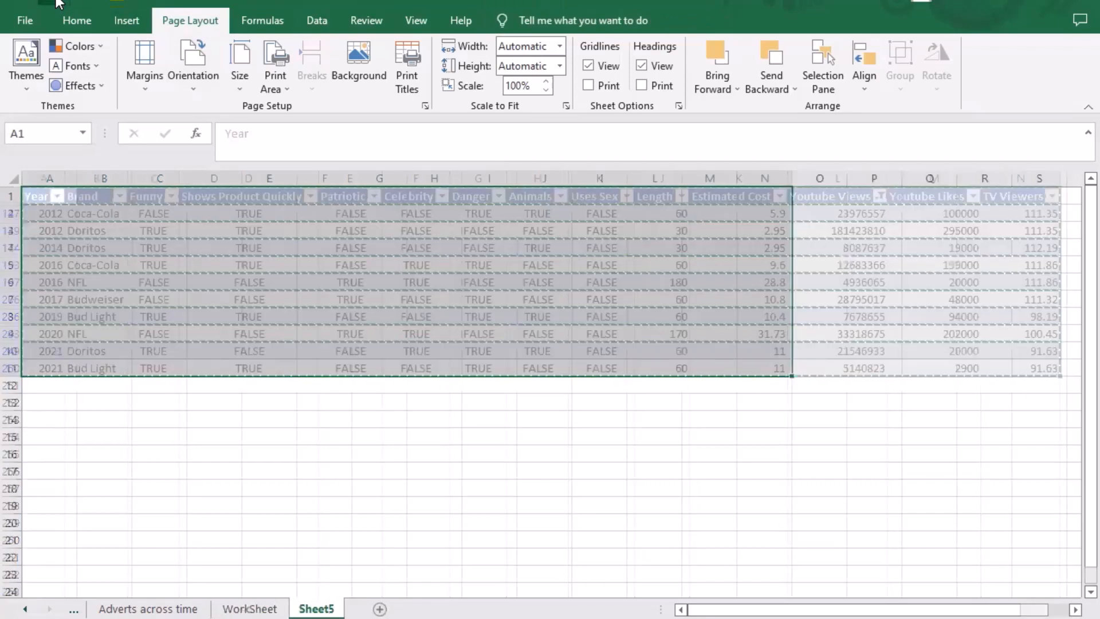
key(ctrl+v)
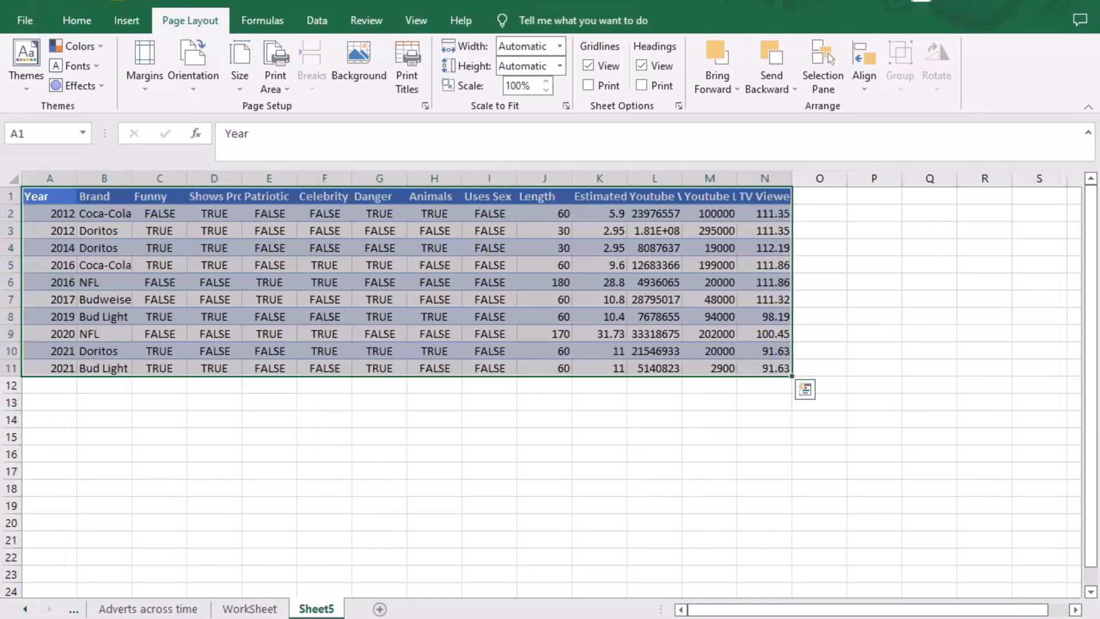
click(473, 489)
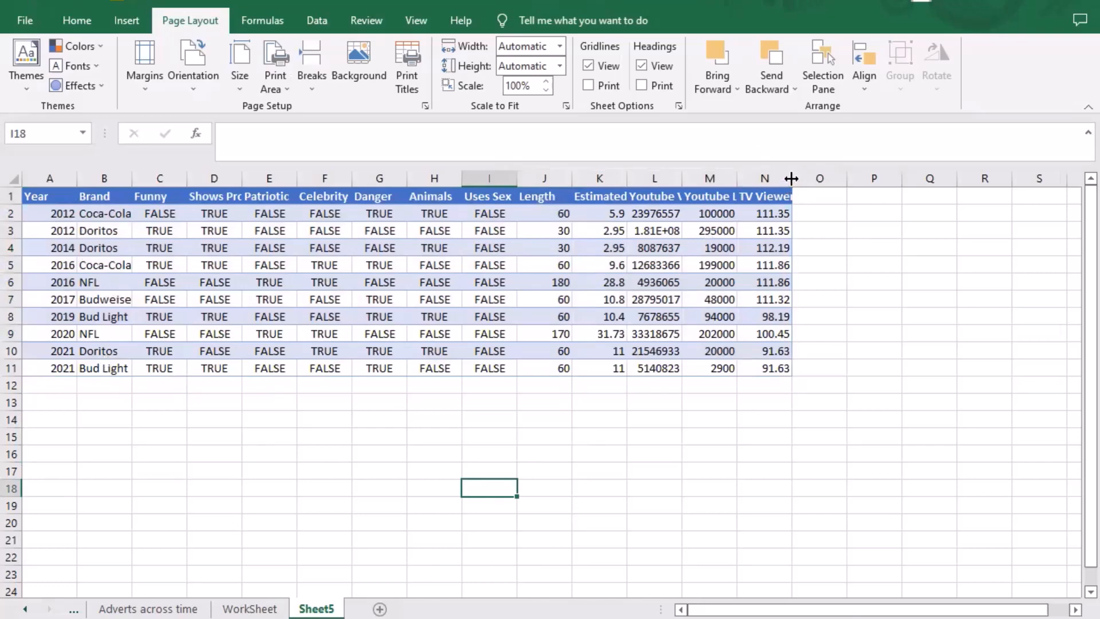
Auto-fit the widths of all columns on Sheet5 to their contents
drag(836, 179, 835, 178)
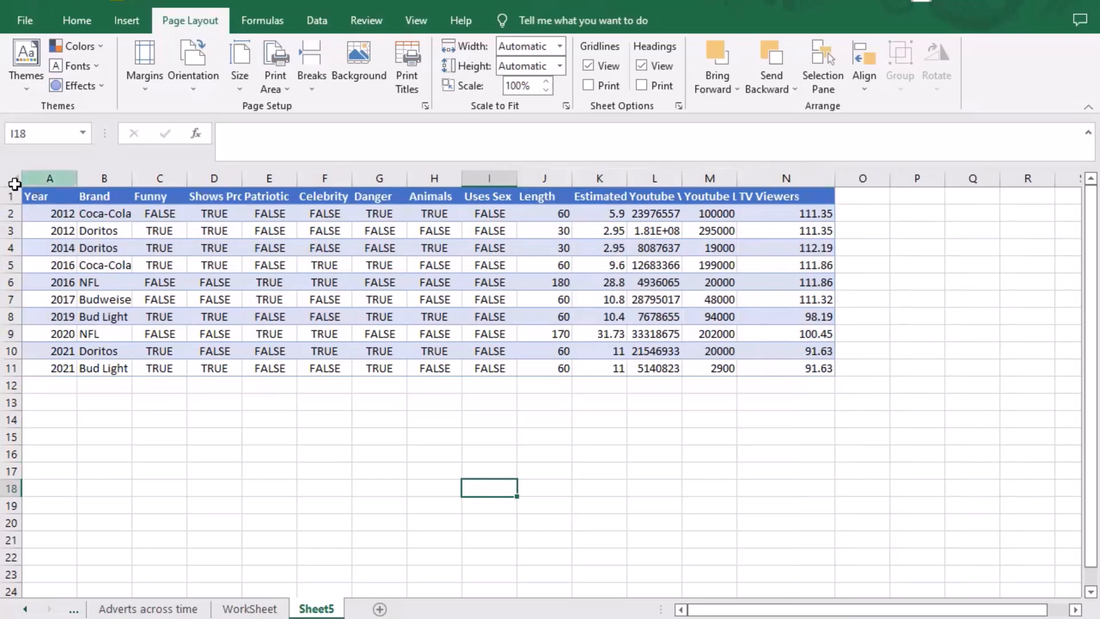
click(13, 182)
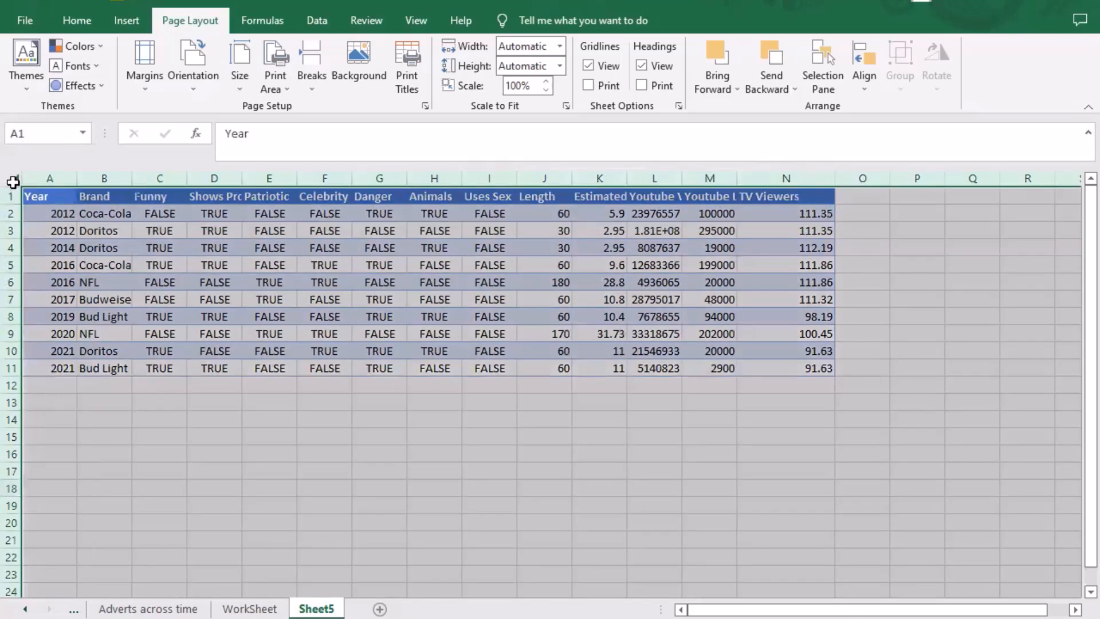
double_click(463, 172)
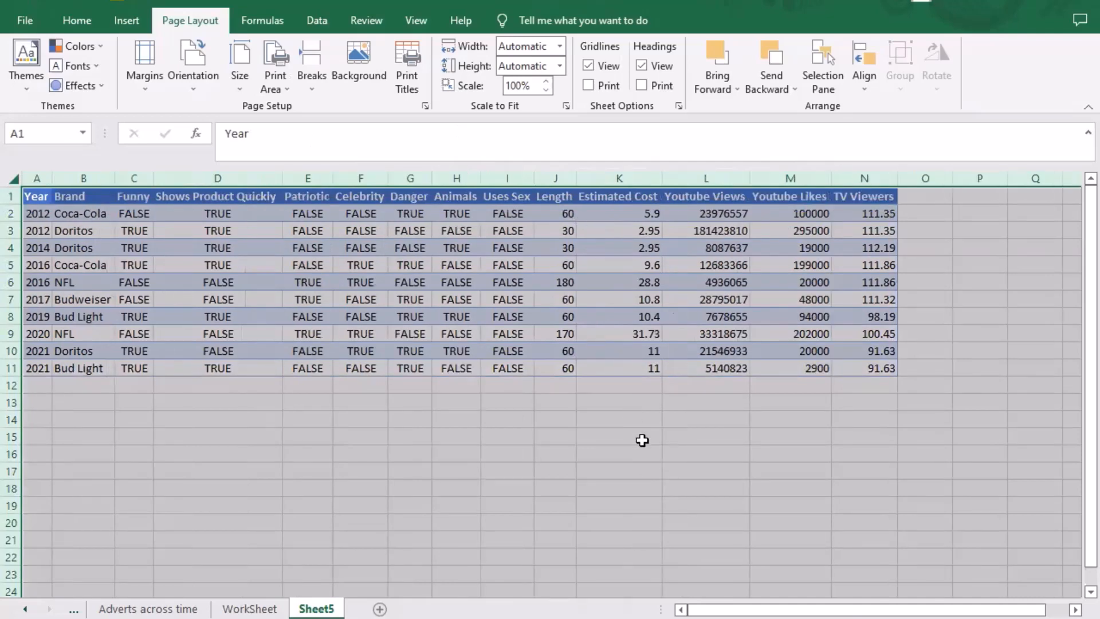
click(632, 503)
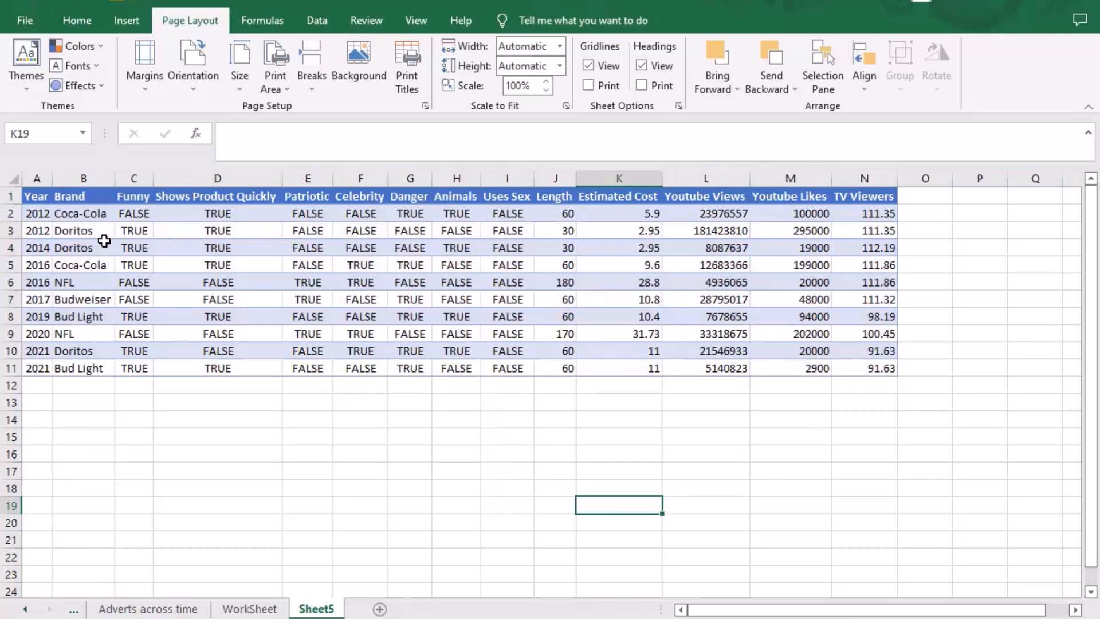
click(73, 29)
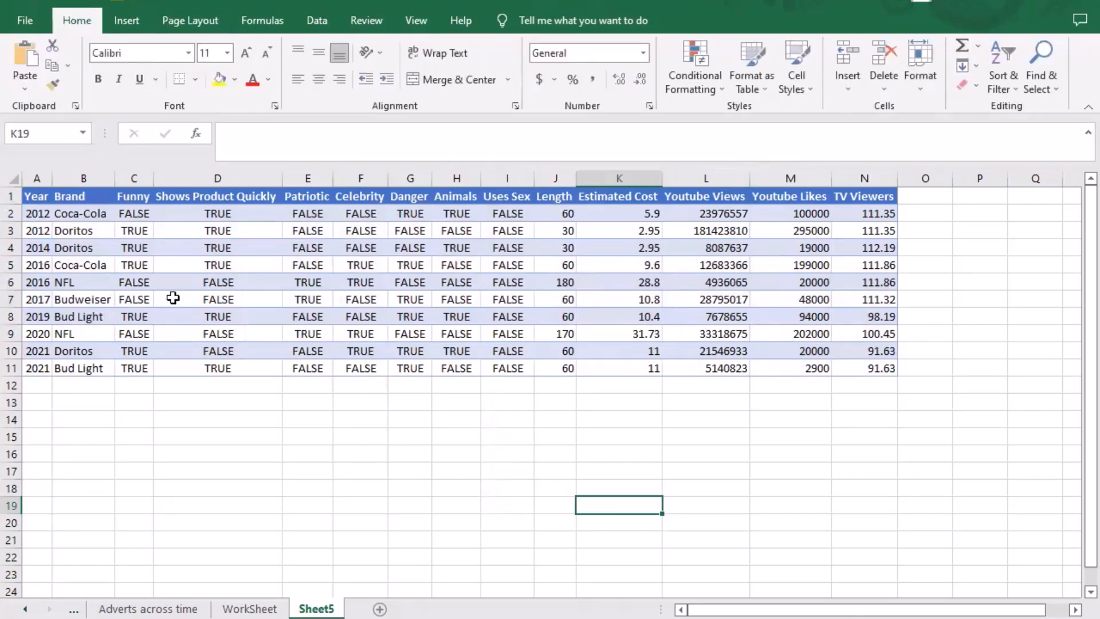
drag(46, 193, 889, 371)
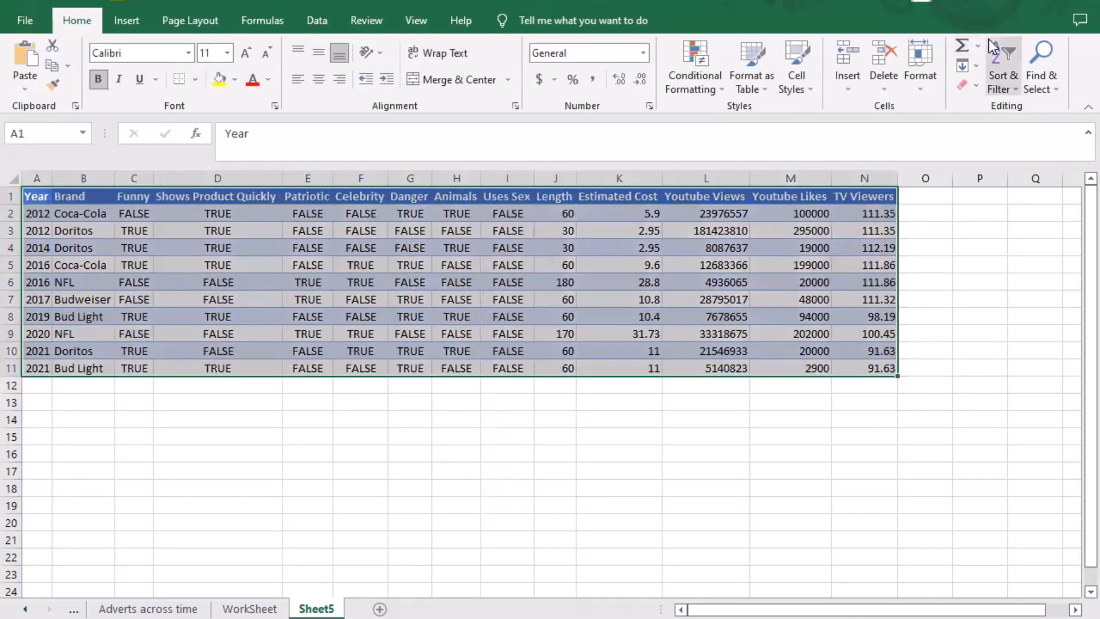
click(1006, 66)
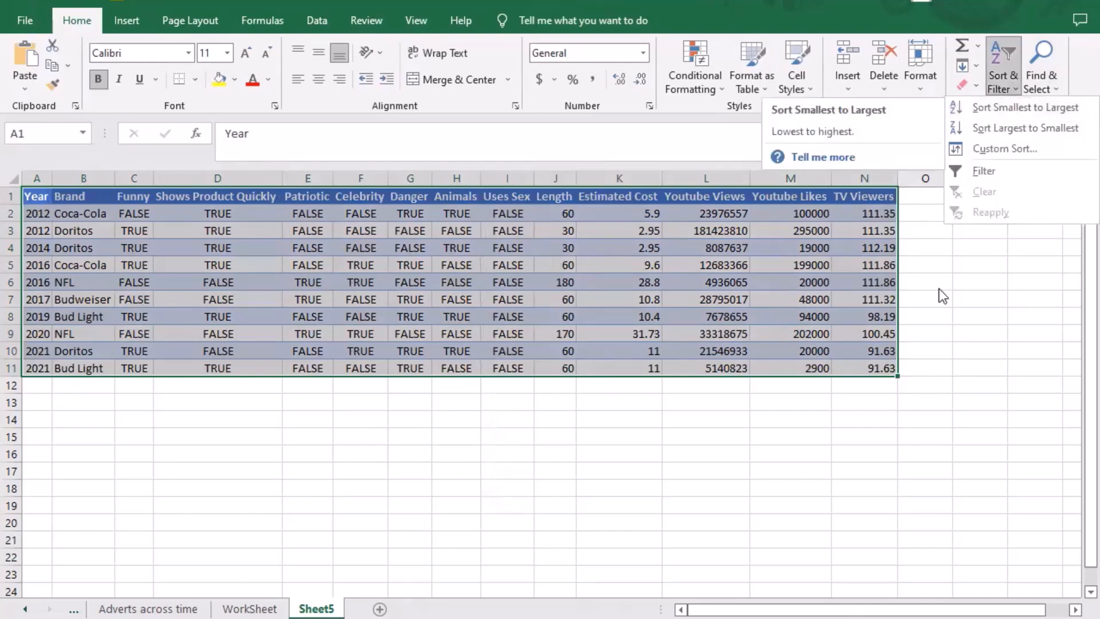
click(761, 261)
click(761, 261)
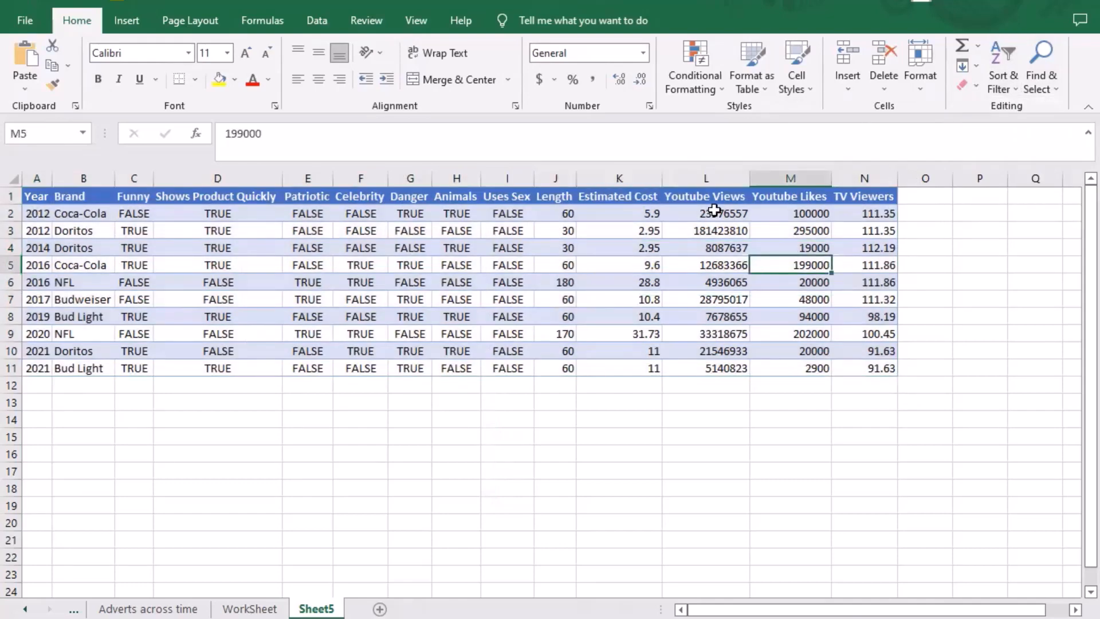
Sort the Sheet5 advert rows by Youtube Views from largest to smallest, expanding the selection to include the neighbouring columns
drag(713, 213, 737, 371)
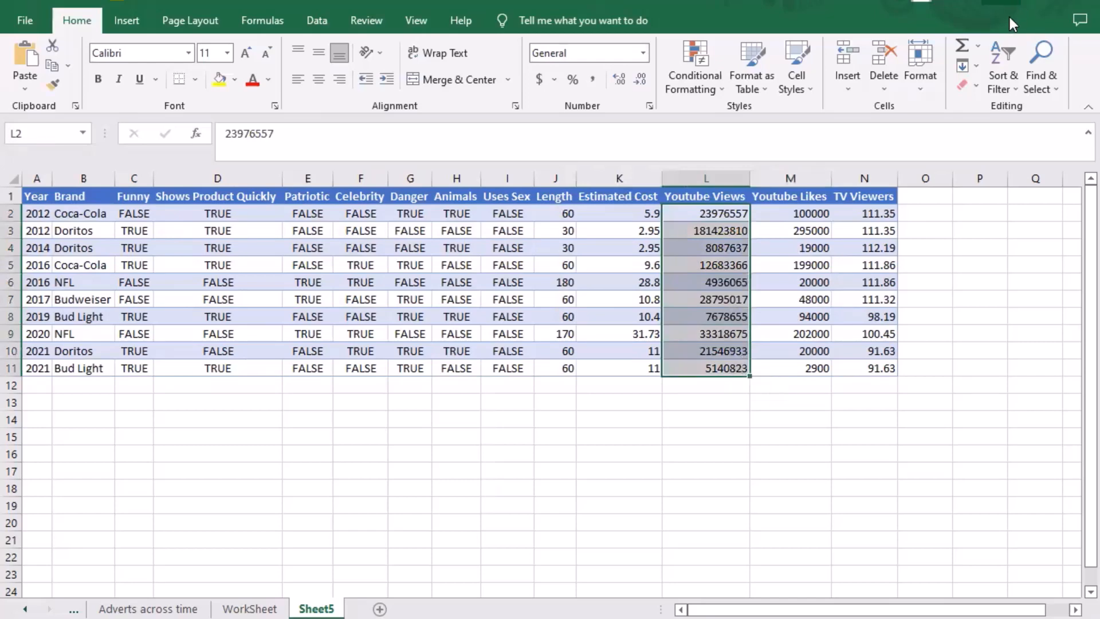
click(1004, 70)
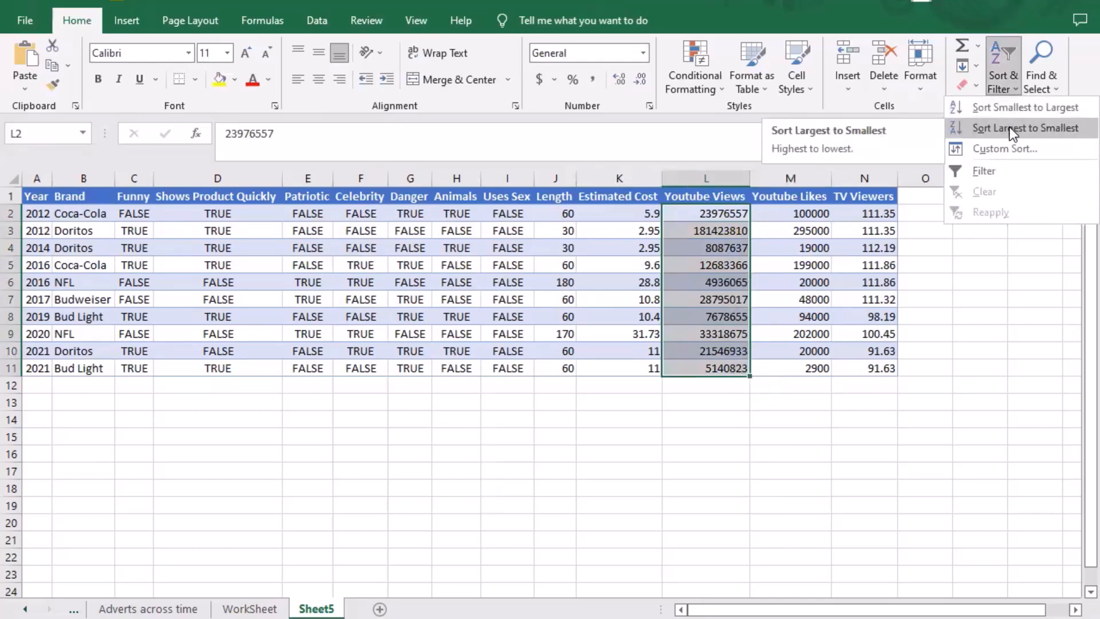
click(1014, 132)
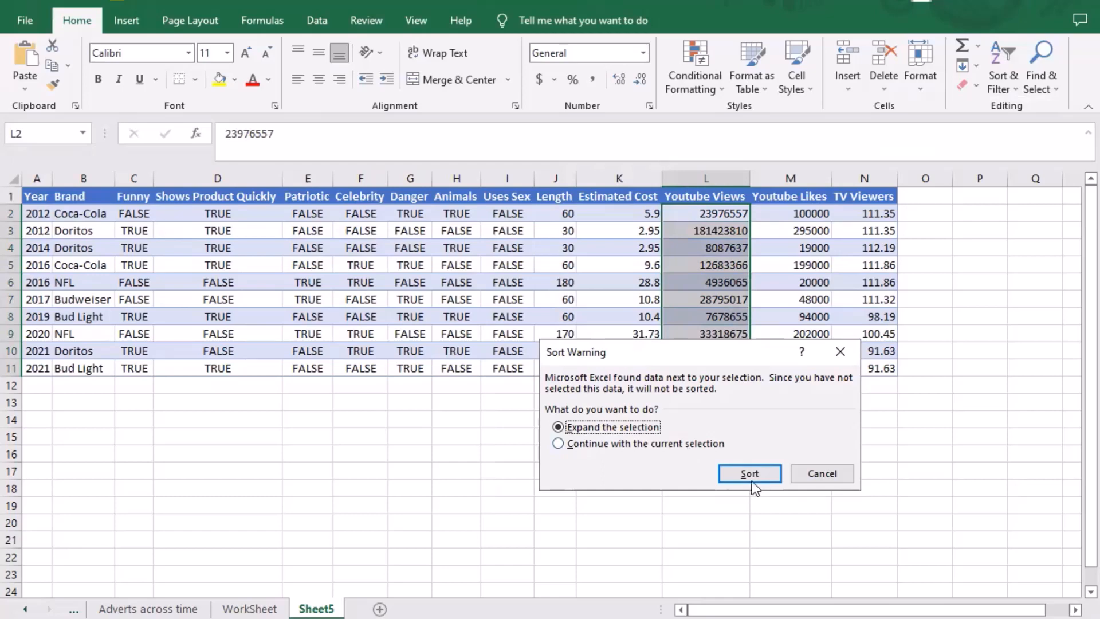
click(768, 476)
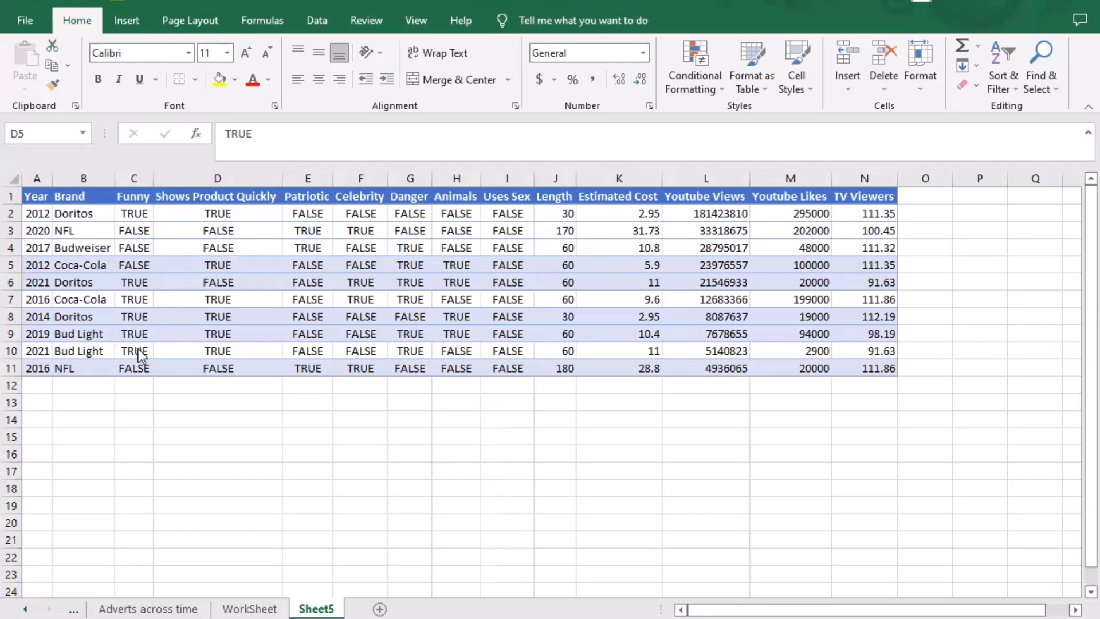
click(128, 385)
text(=)
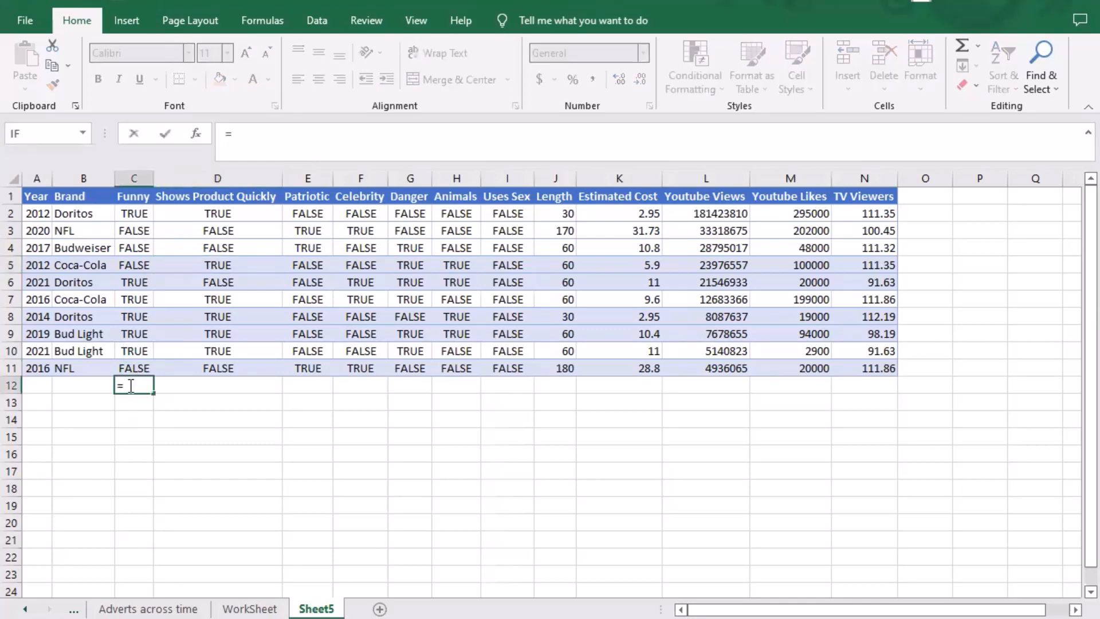
click(152, 178)
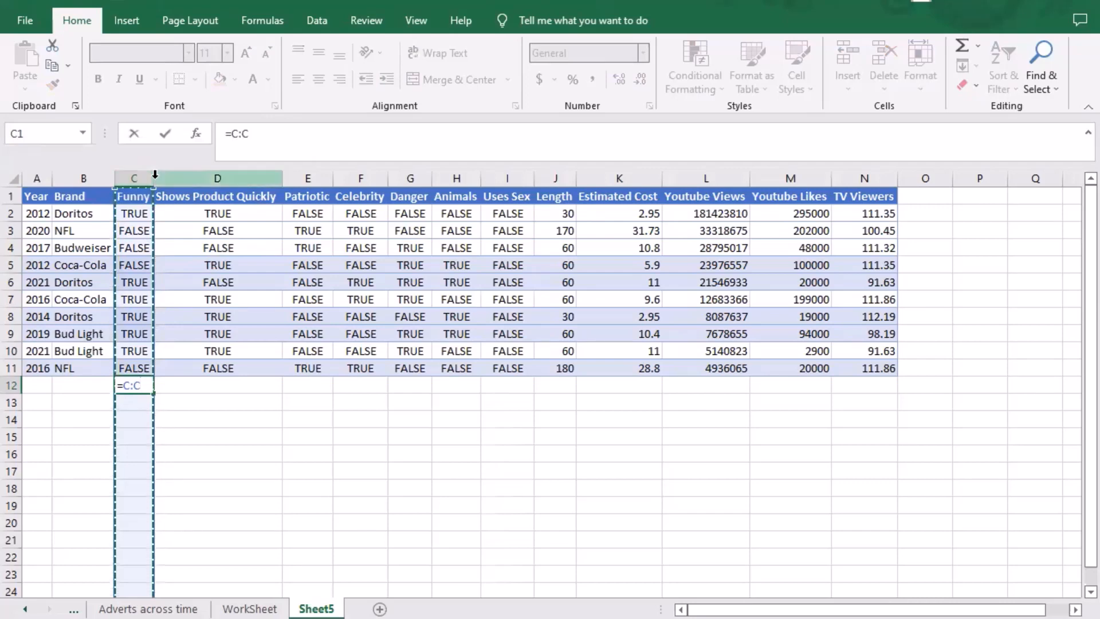
click(155, 177)
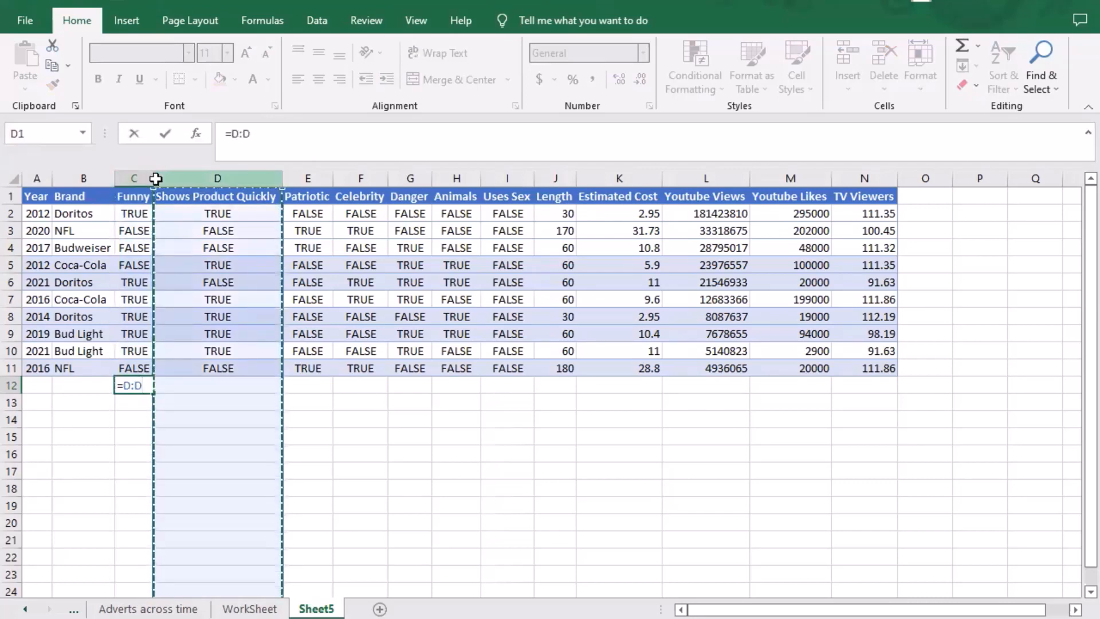
click(133, 178)
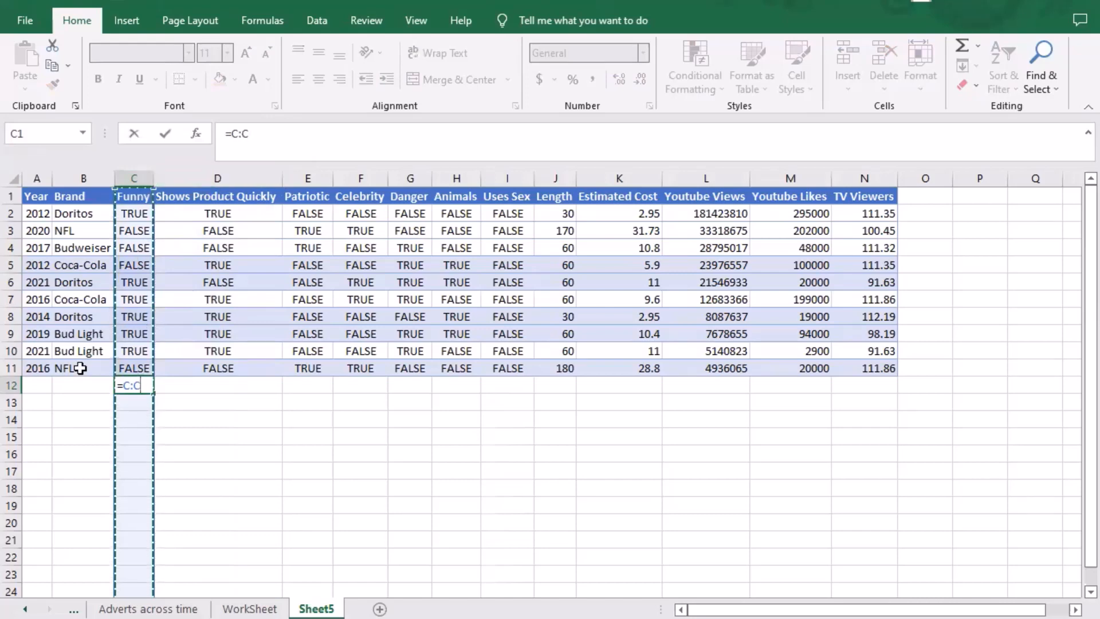
click(90, 416)
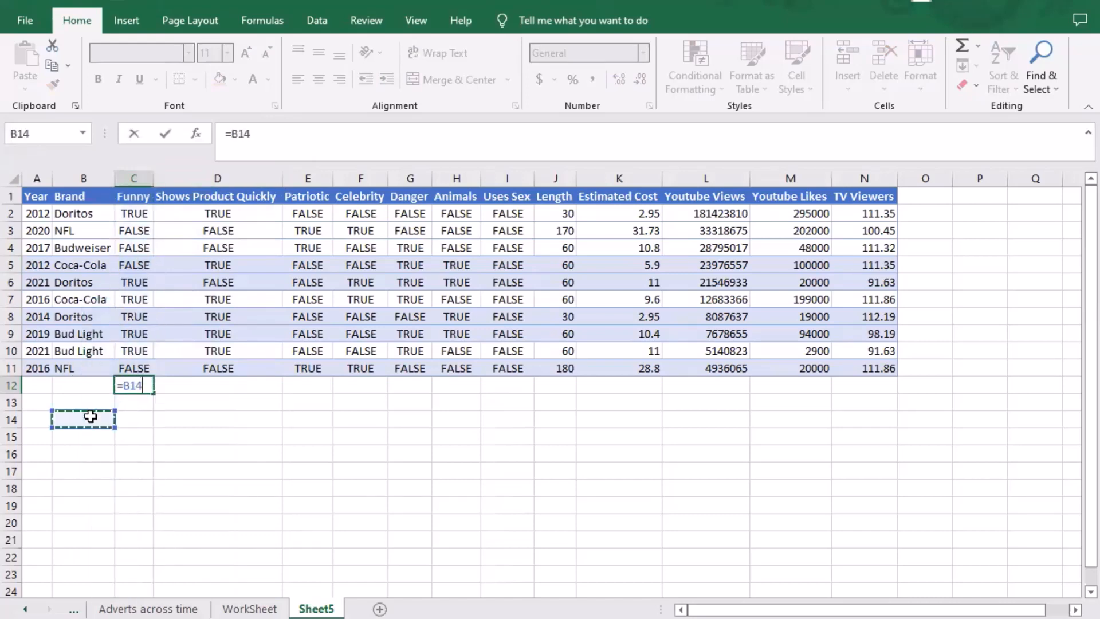
click(144, 383)
key(BackSpace)
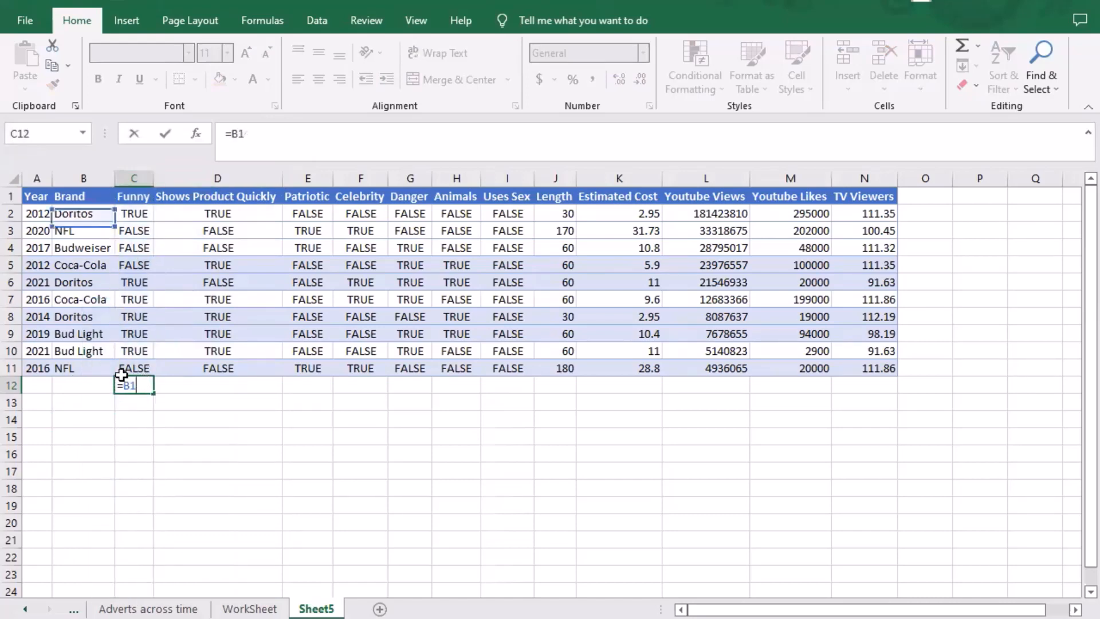
key(Escape)
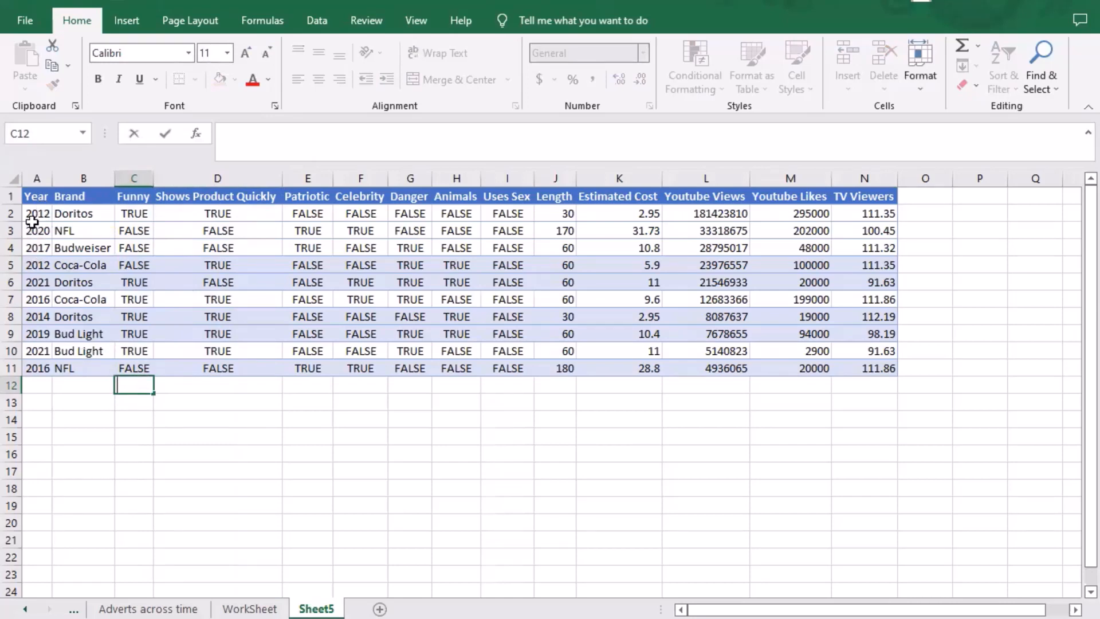
drag(33, 213, 882, 369)
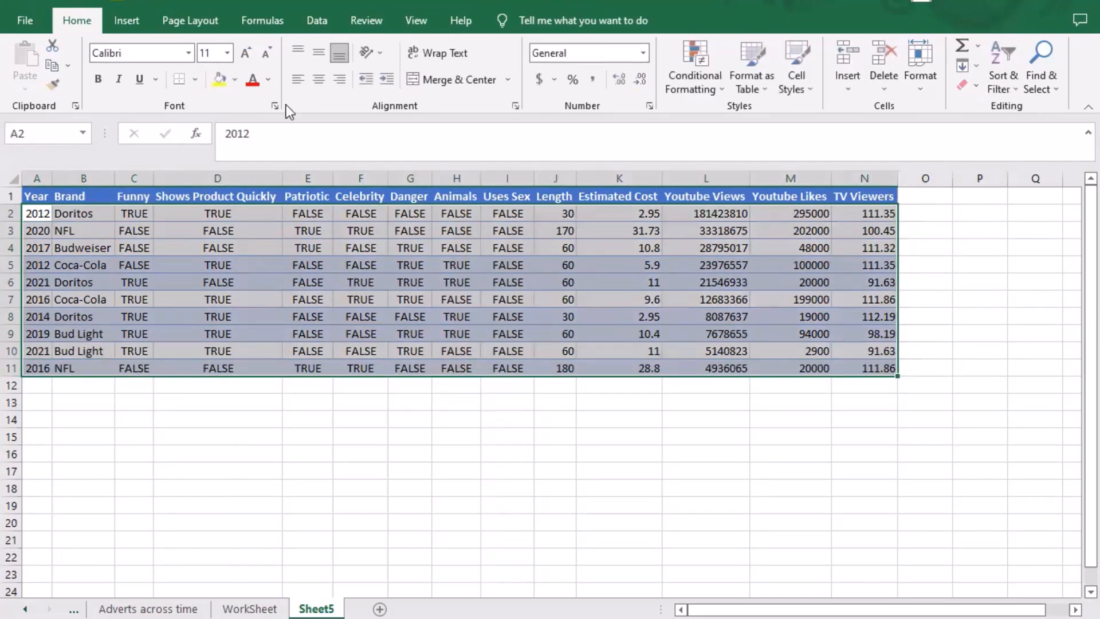
click(121, 17)
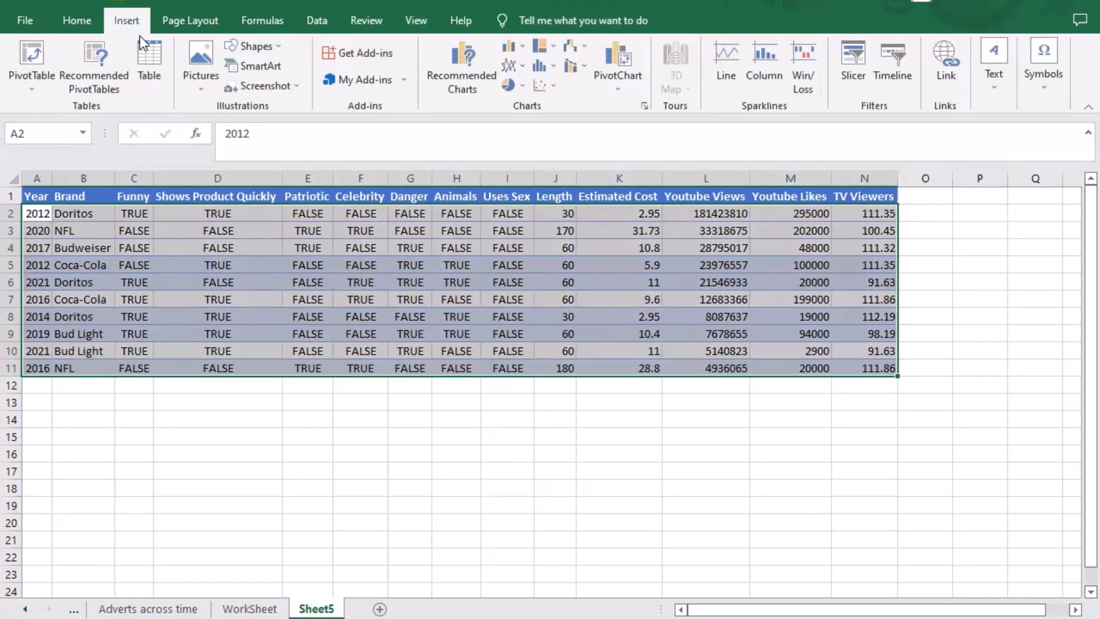
click(146, 60)
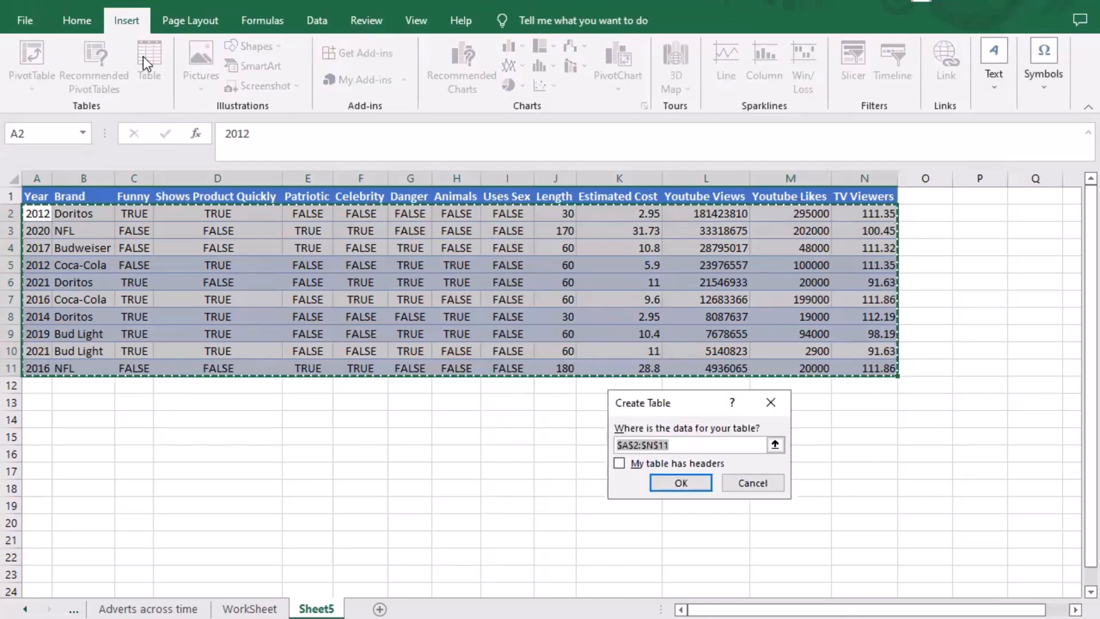
click(765, 403)
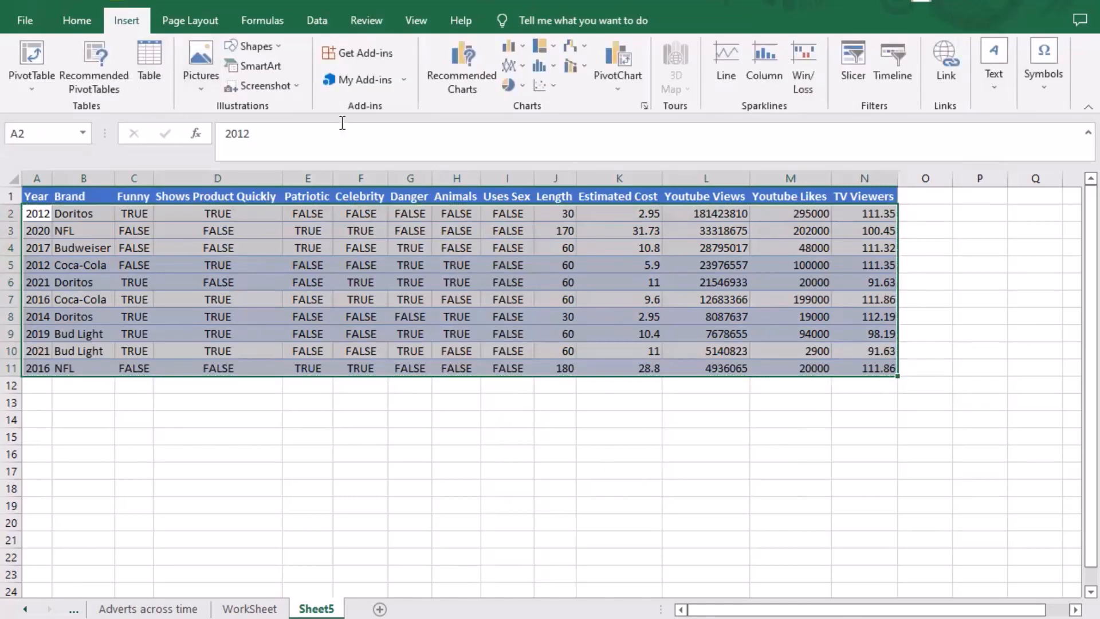
click(326, 29)
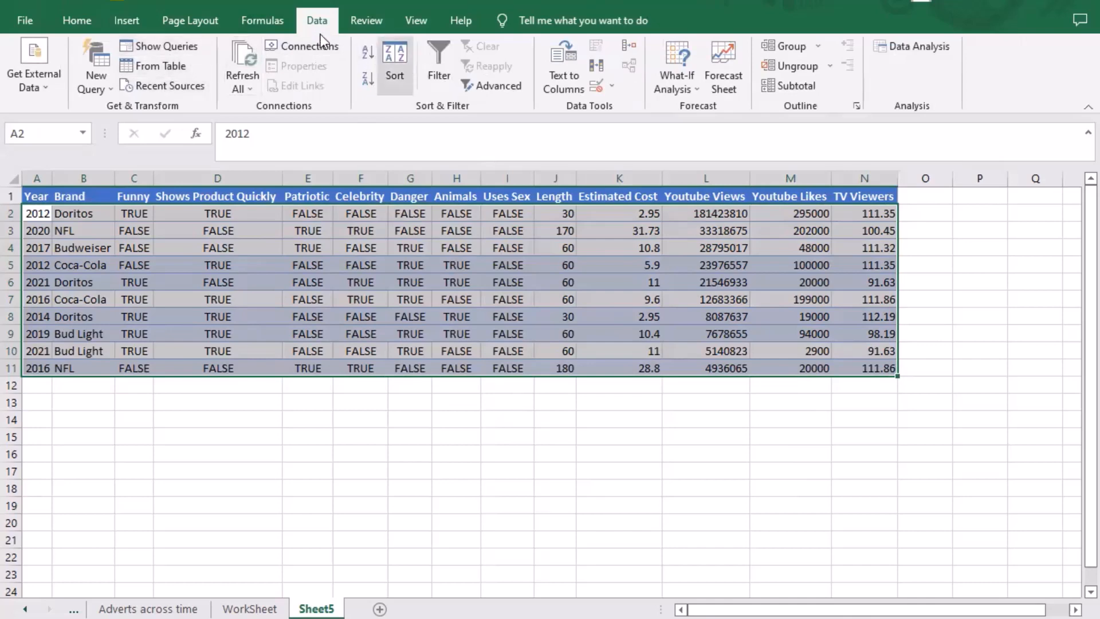
click(262, 23)
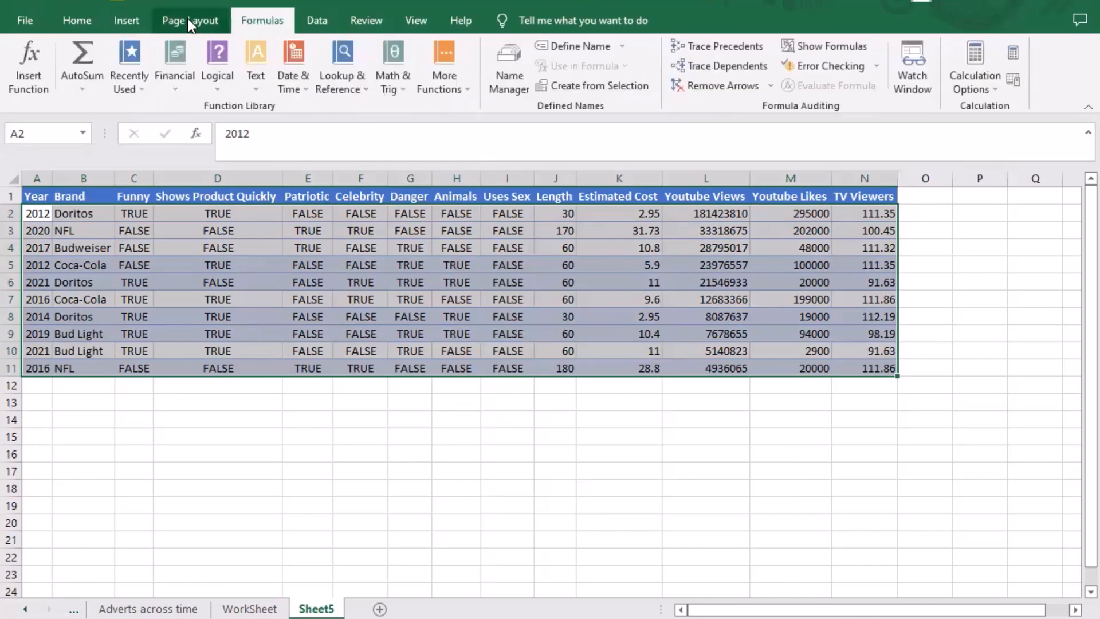
click(191, 18)
click(137, 21)
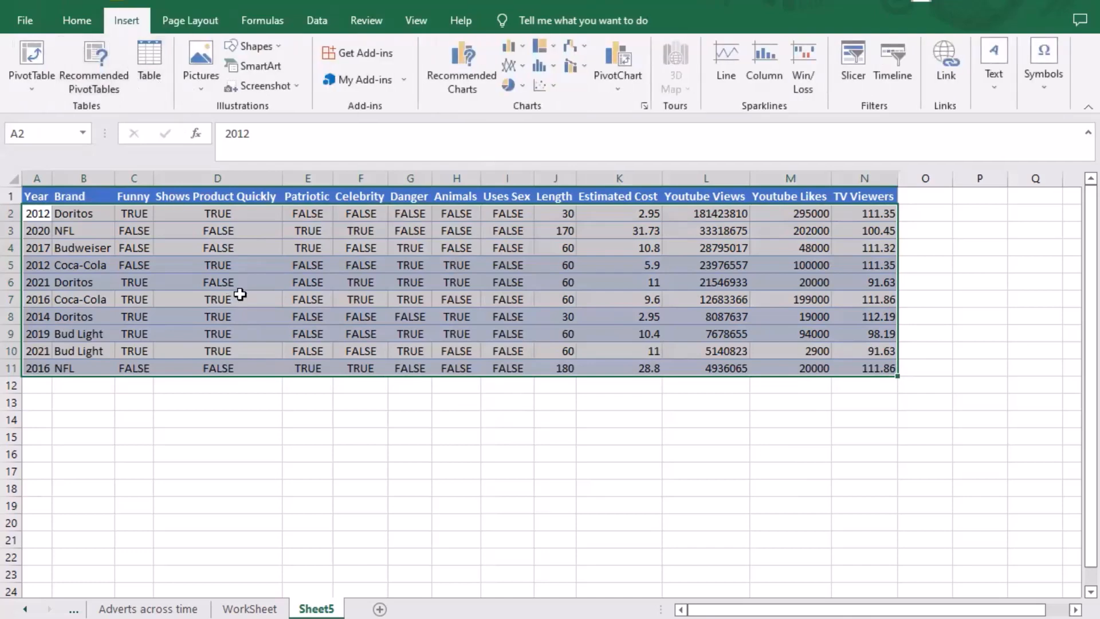
Widen the Funny column on Sheet5 and keep the empty cell C12 beneath it selected
click(259, 467)
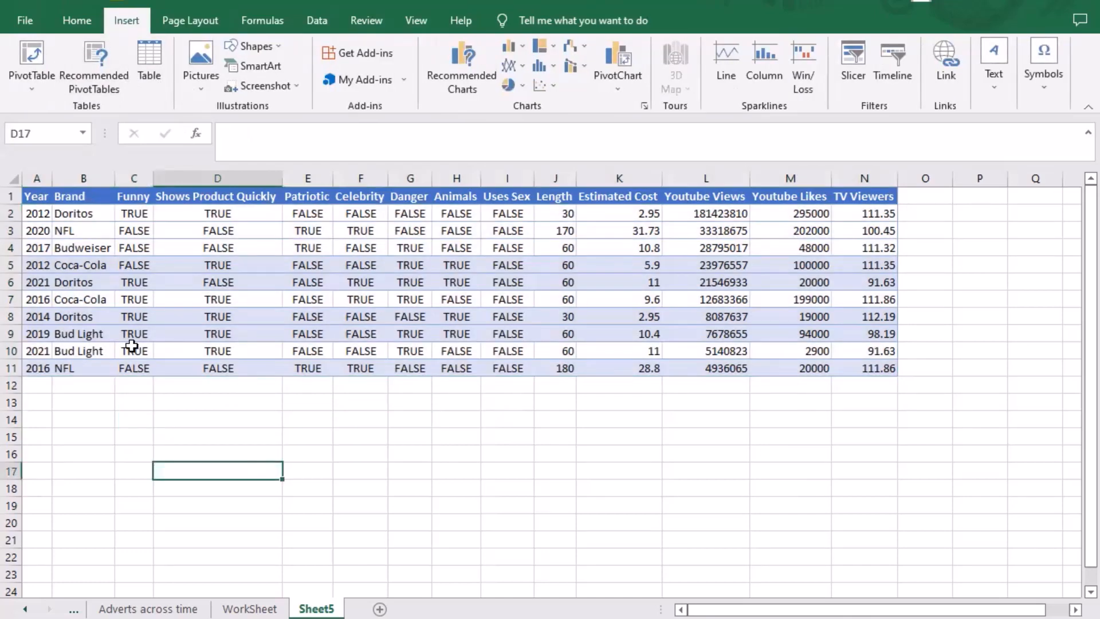
click(133, 385)
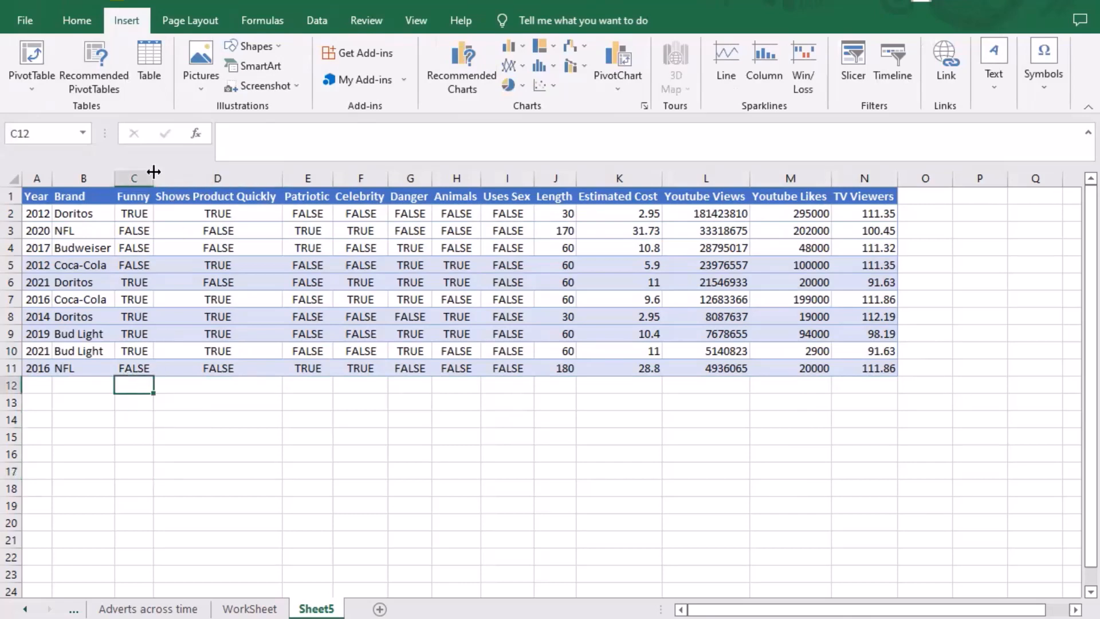
drag(153, 175, 205, 173)
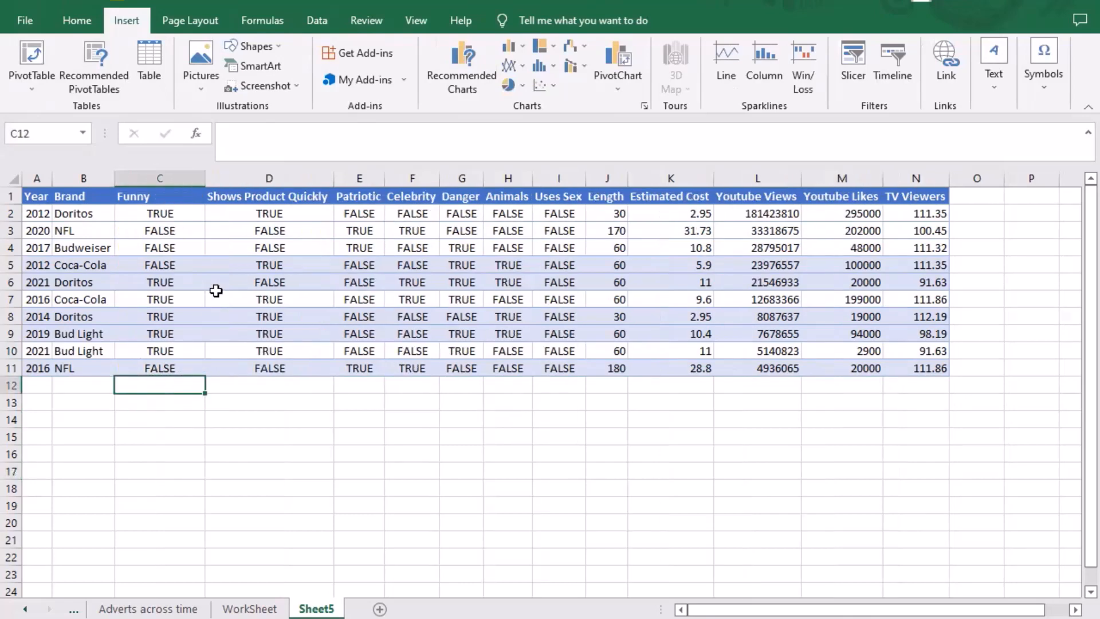
Enter the formula =COUNTIFS(C2:C11,"TRUE") in cell C12 to count the funny adverts
click(271, 465)
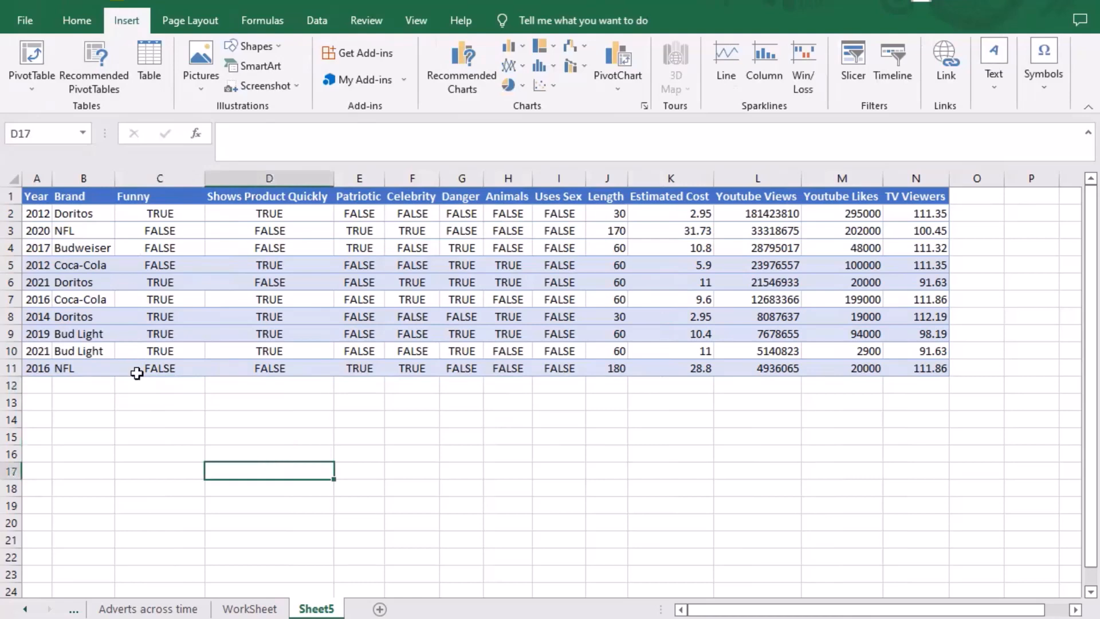
click(141, 385)
text(=)
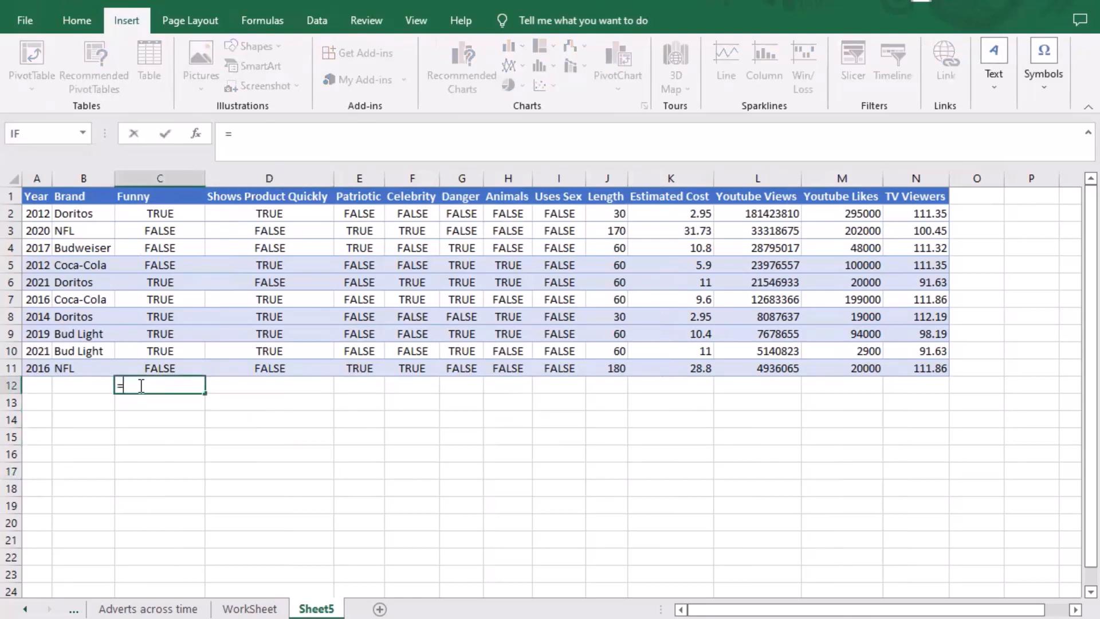
text(countif)
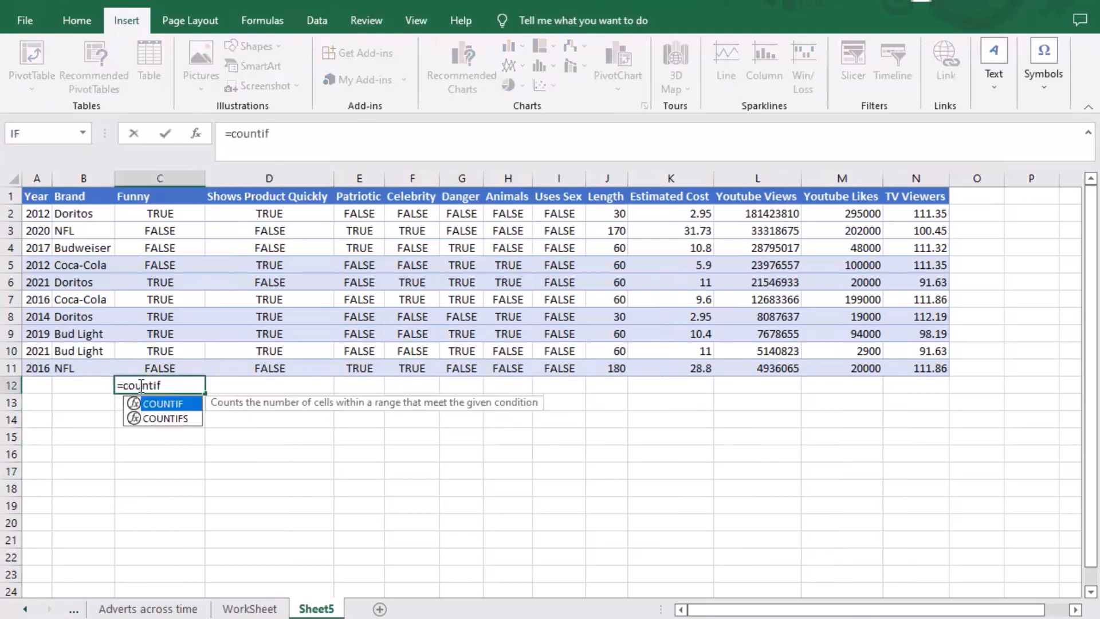
text(s)
key(Tab)
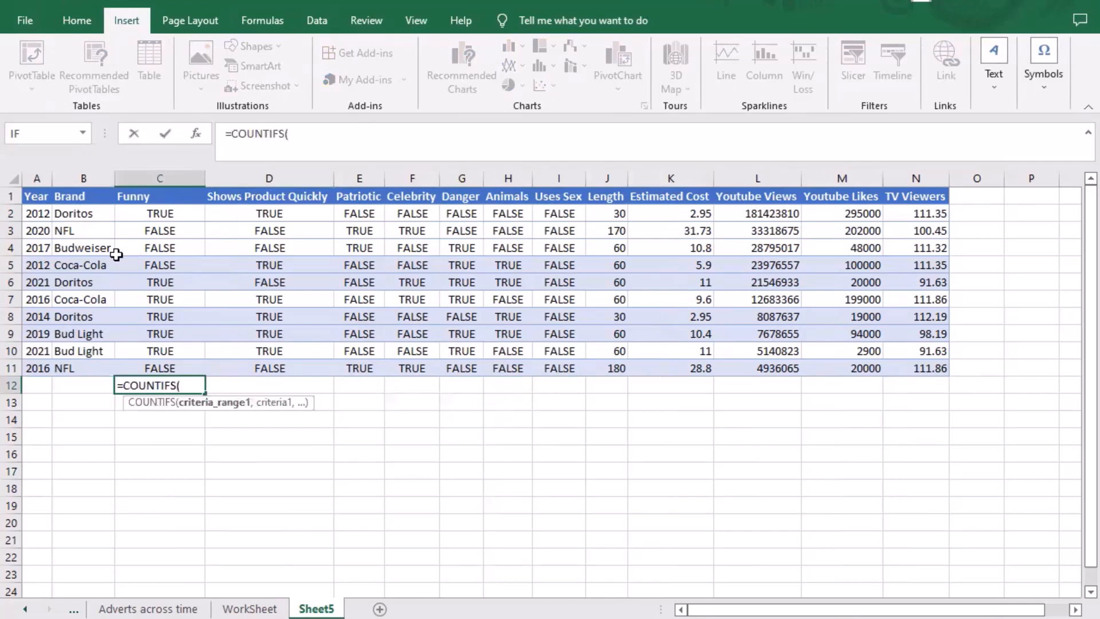
click(160, 214)
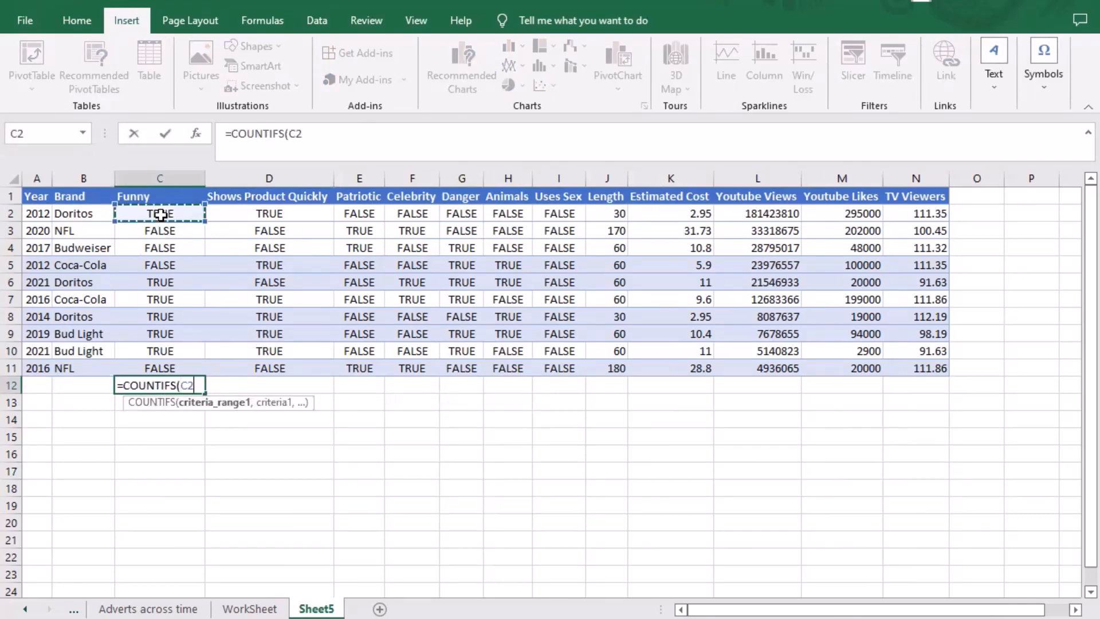
shift+click(158, 369)
text(,)
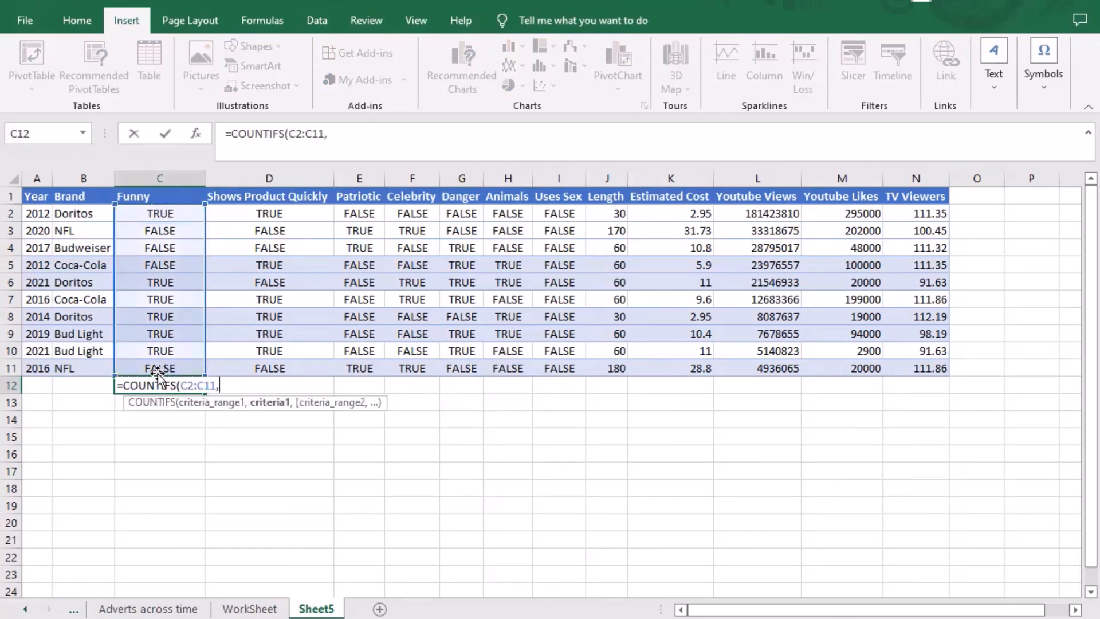
text("TRUE"))
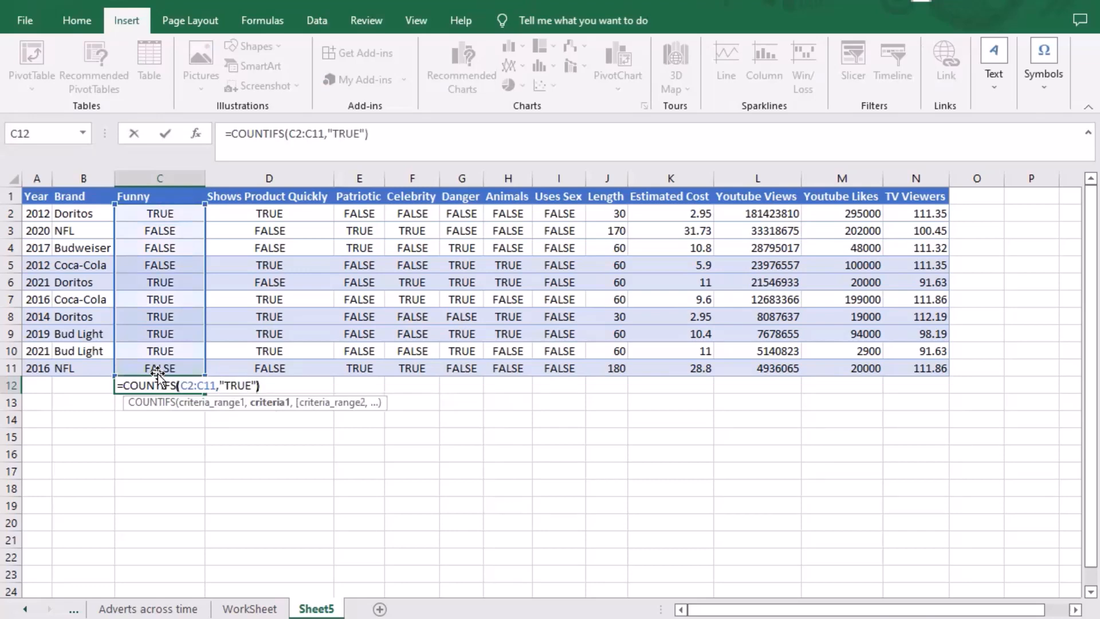
key(Return)
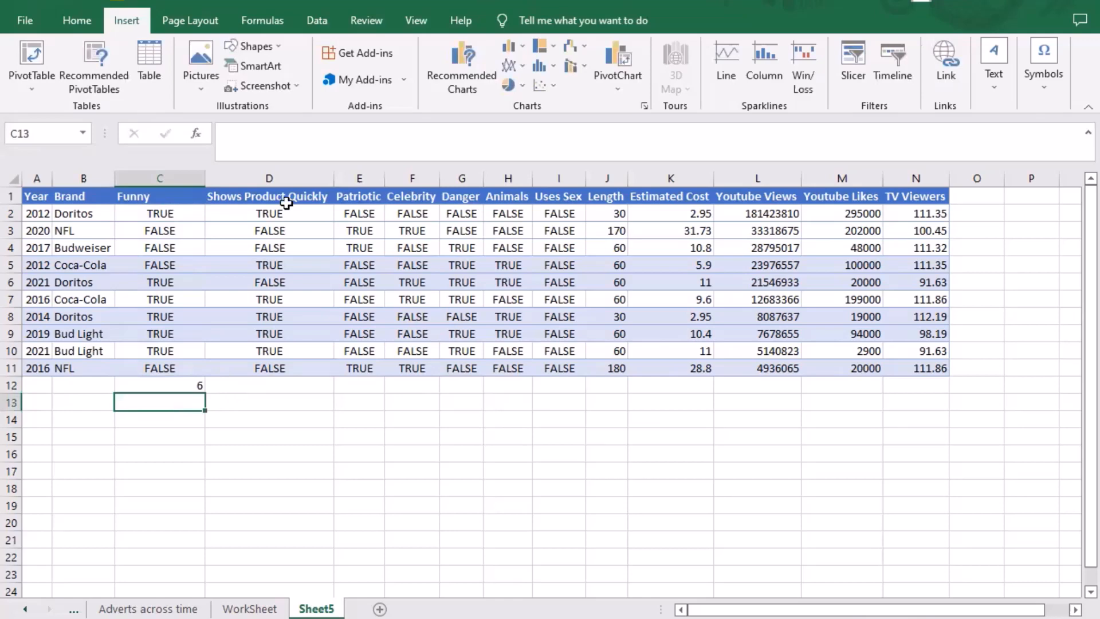
Try replacing the "TRUE" criterion of the COUNTIFS formula in C12 with a reference to cell D12
click(191, 385)
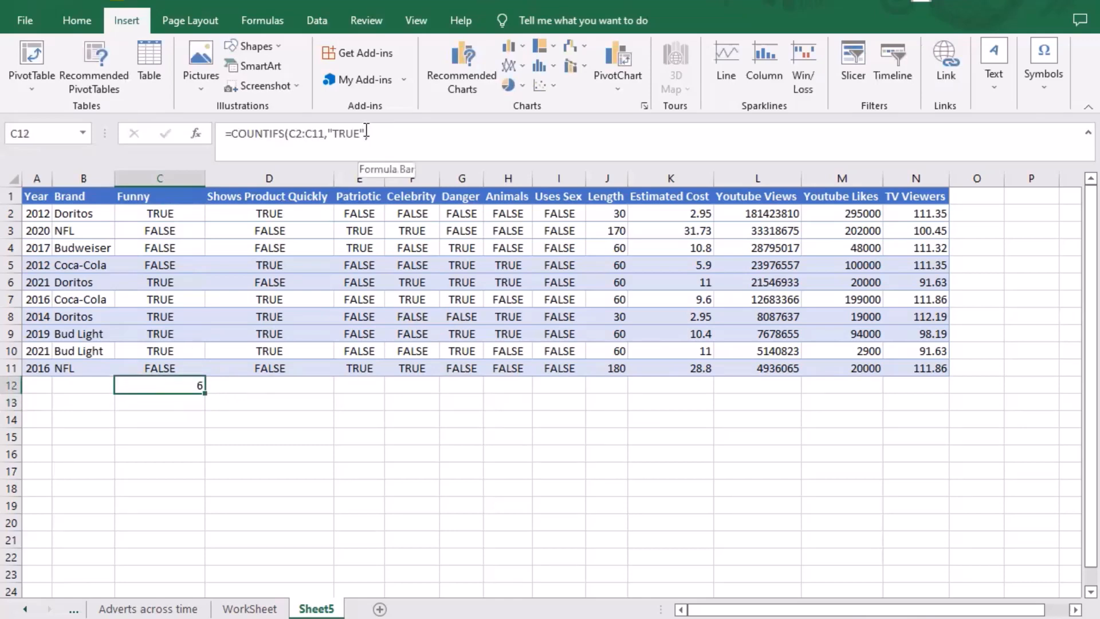
drag(367, 133, 331, 133)
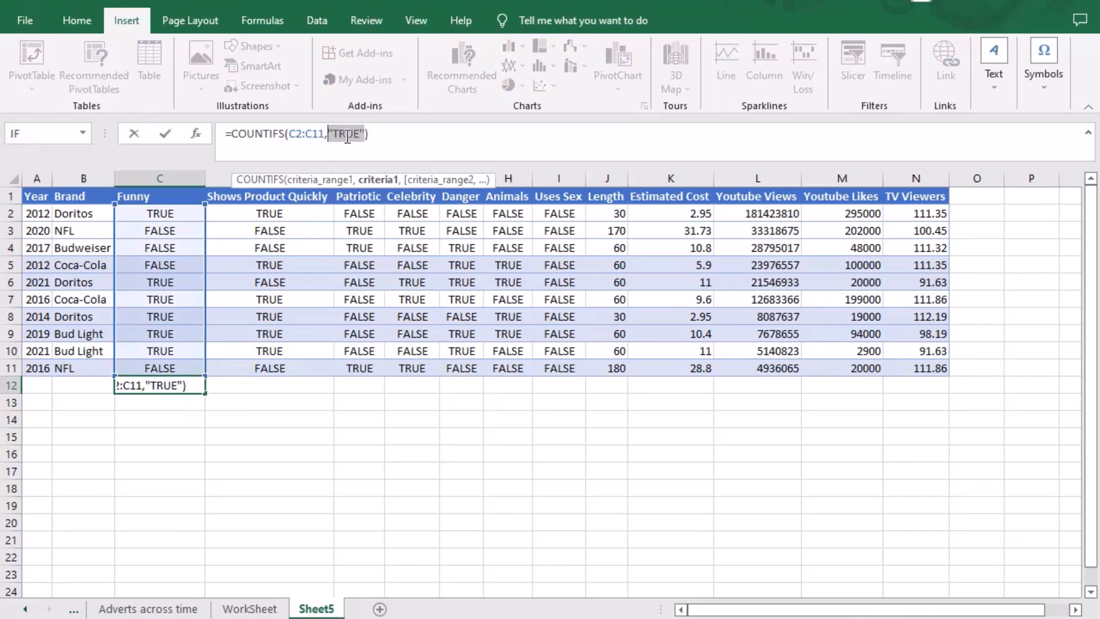
click(241, 389)
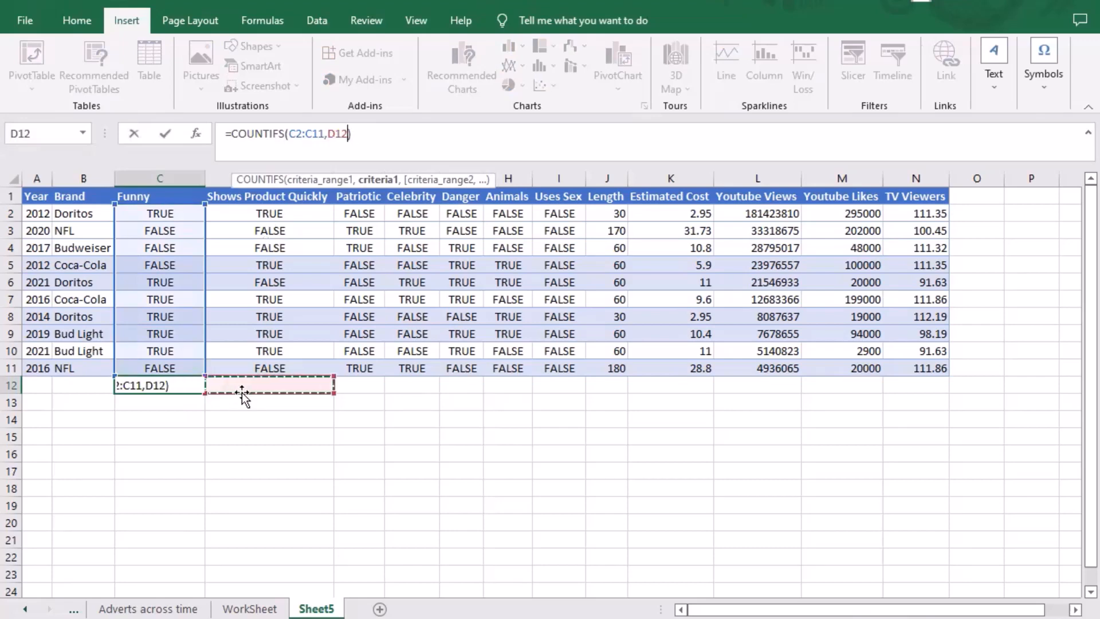
click(229, 424)
click(192, 368)
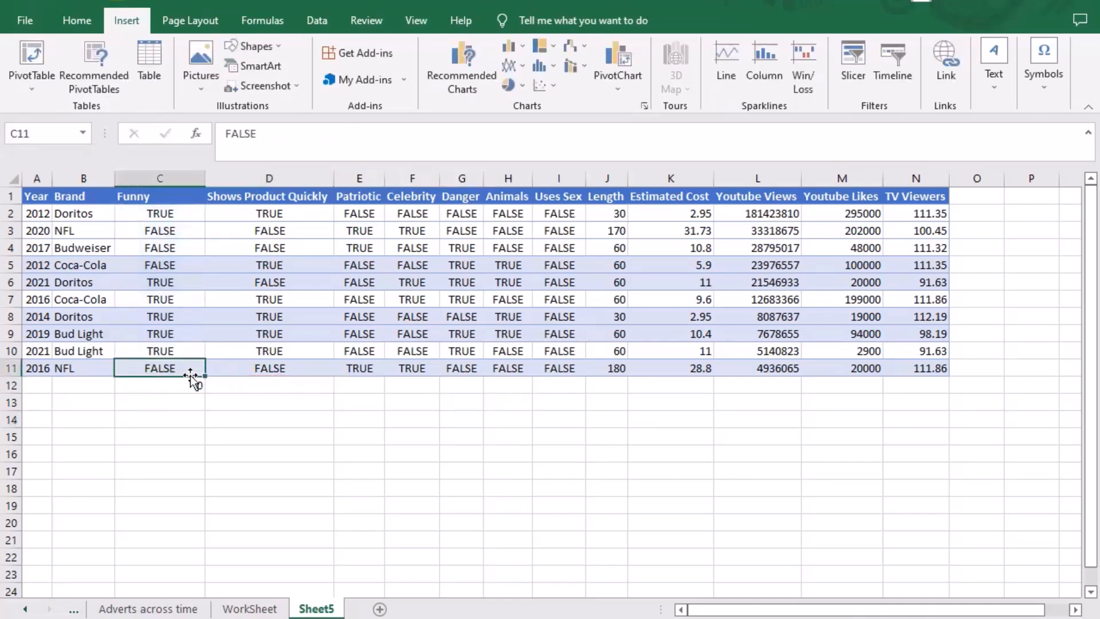
click(187, 380)
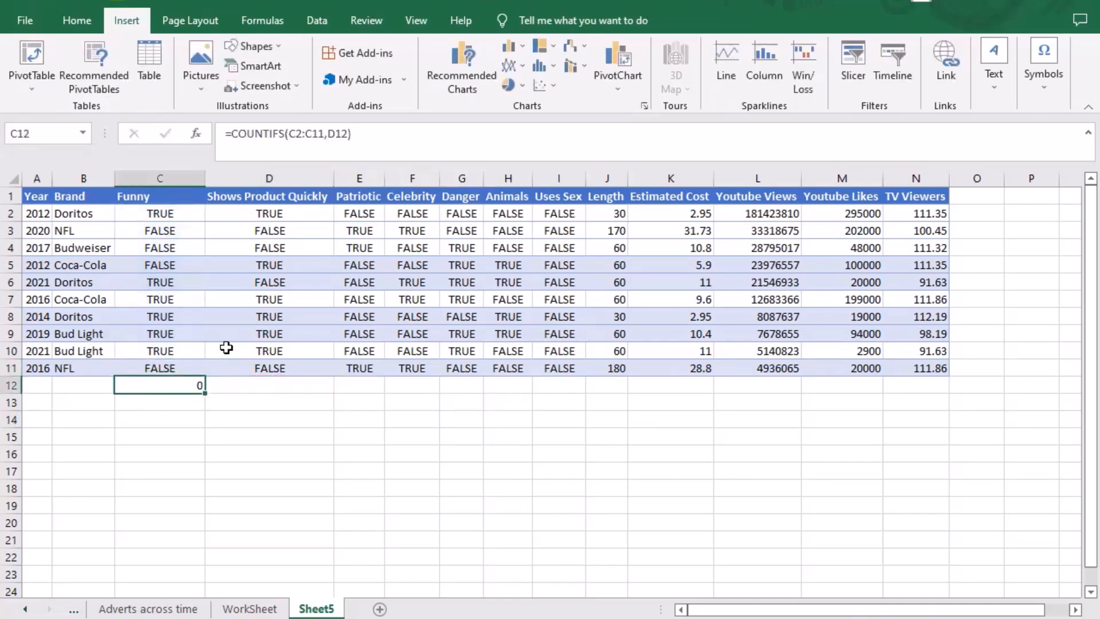
Restore "TRUE" as the criterion of the COUNTIFS formula in C12 and fill the formula across to the Uses Sex column in I12
click(349, 135)
key(BackSpace)
text())
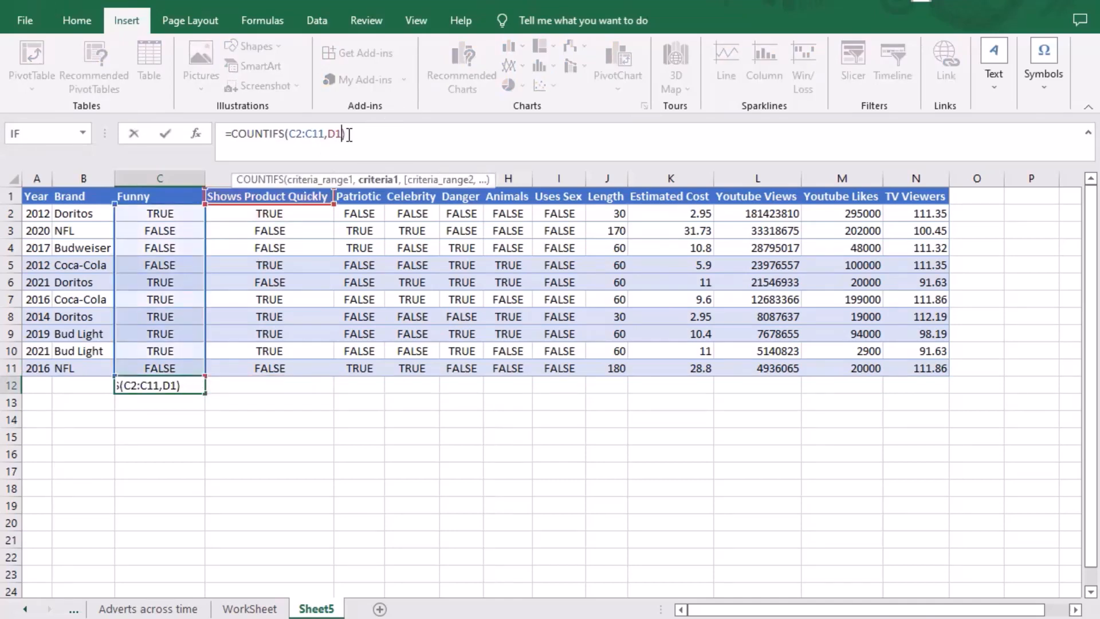
key(BackSpace)
key(BackSpace)
text(")
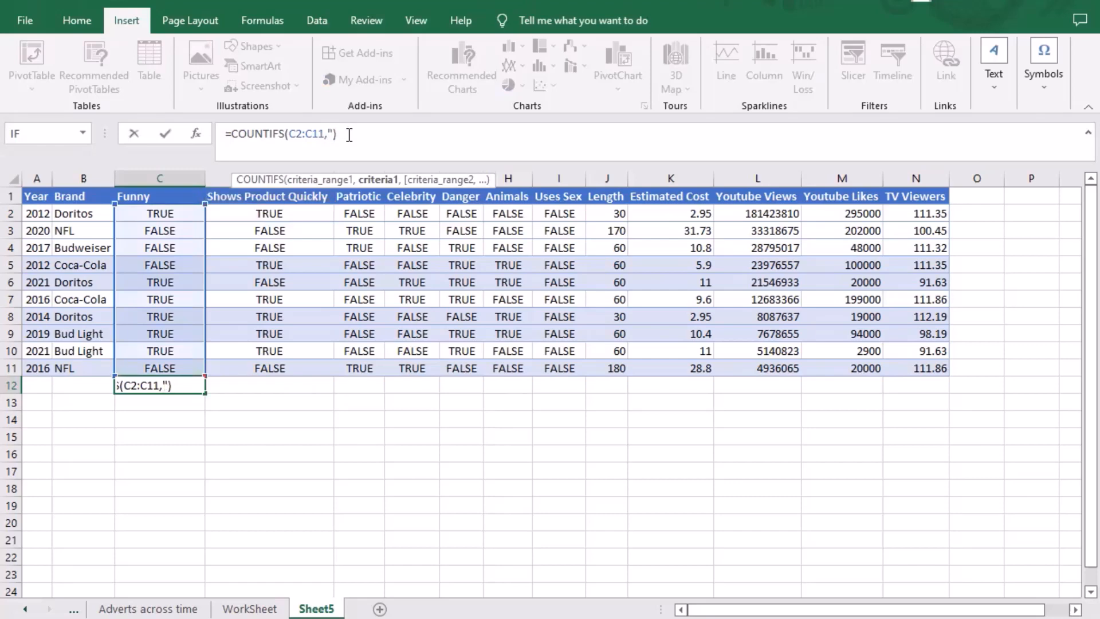
text(TRUE")
key(ctrl+Return)
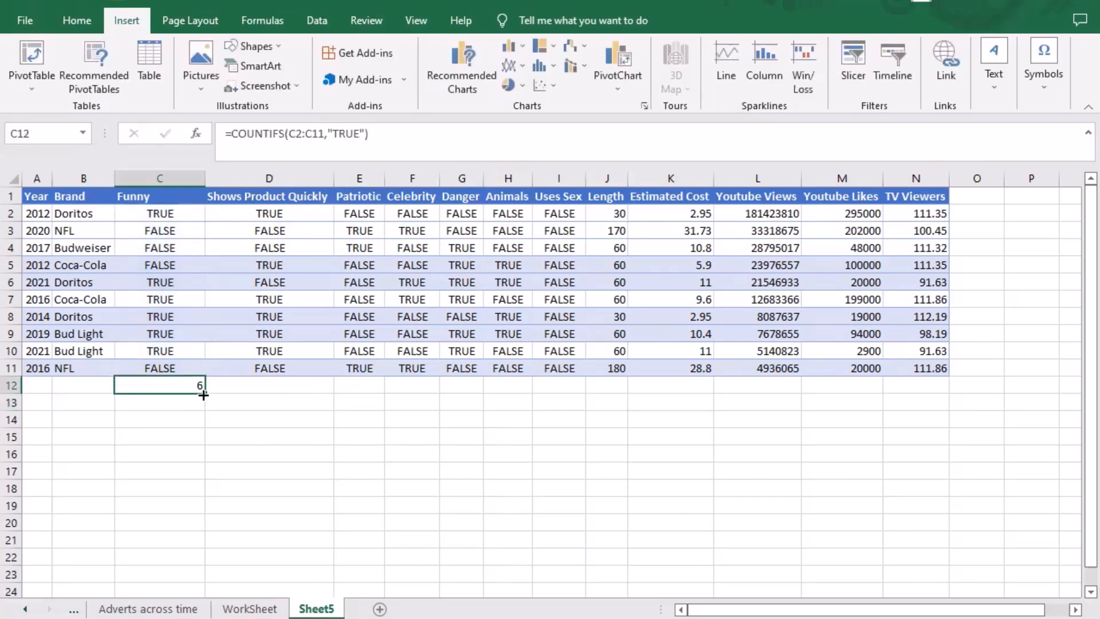
drag(205, 396, 590, 412)
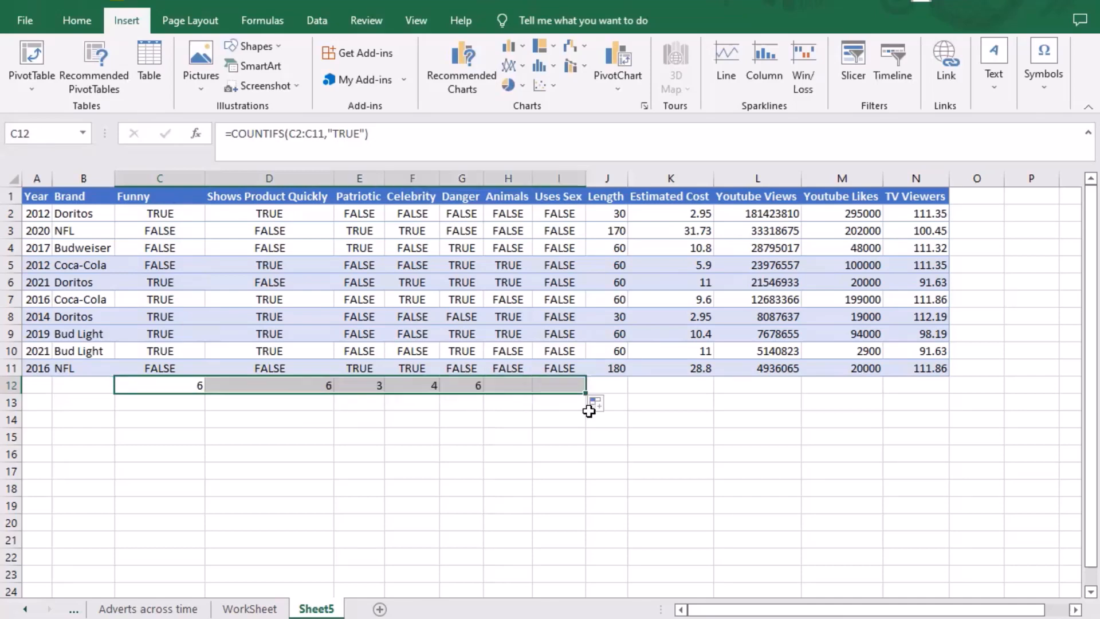
click(484, 519)
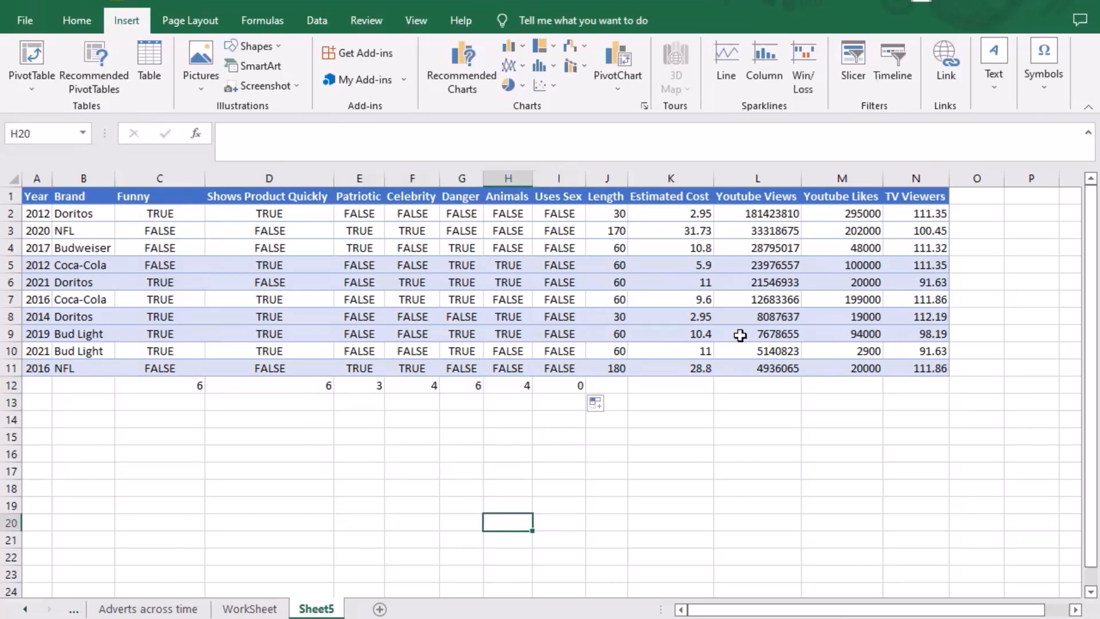
Widen the Length column on Sheet5
click(613, 216)
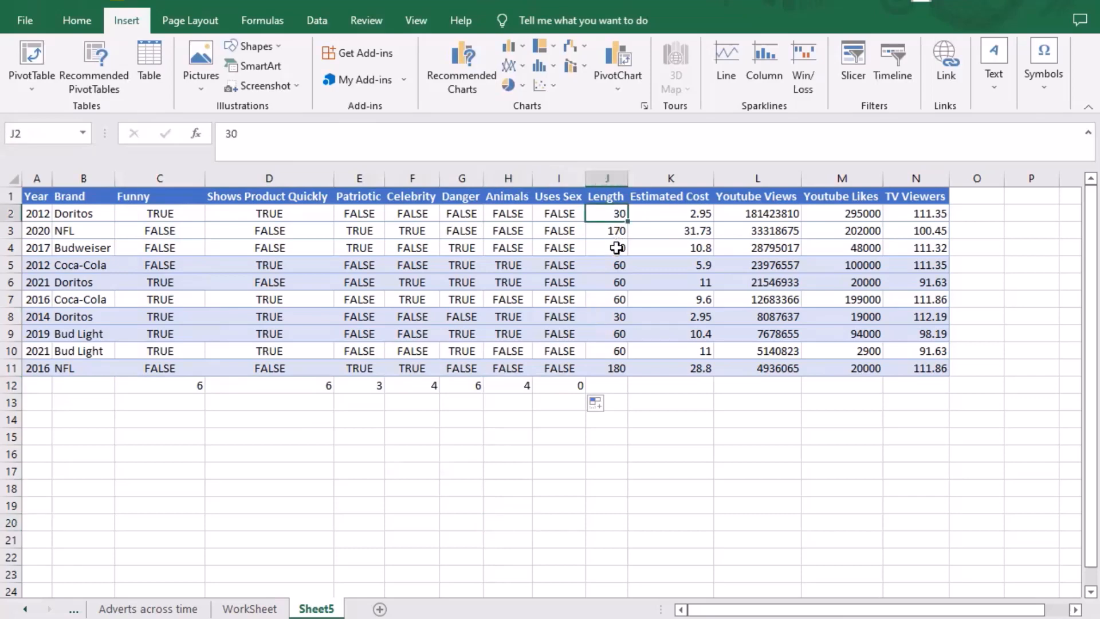
drag(616, 248, 615, 392)
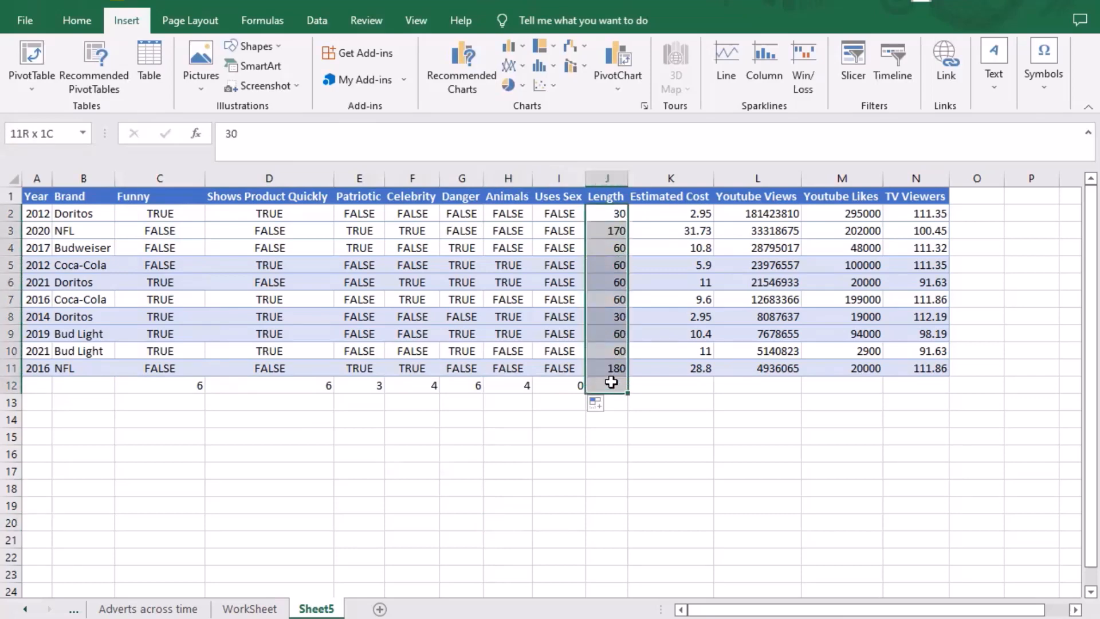
click(641, 384)
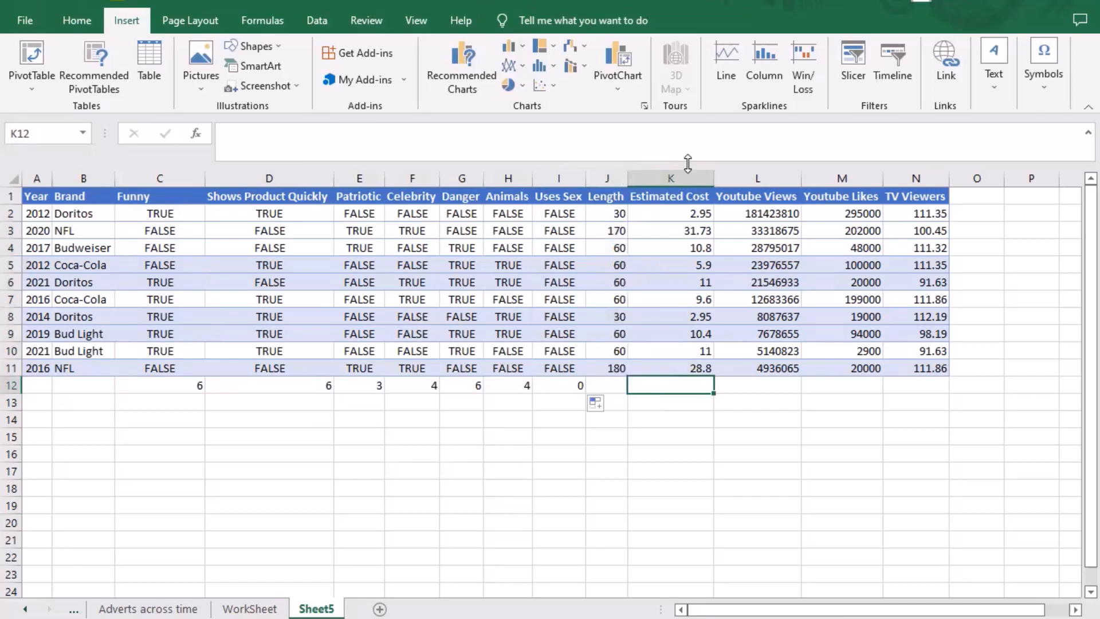
drag(687, 163, 688, 172)
Enter the formula =AVERAGE(J2:J11) in cell J12 to average the advert lengths
click(631, 393)
text(=)
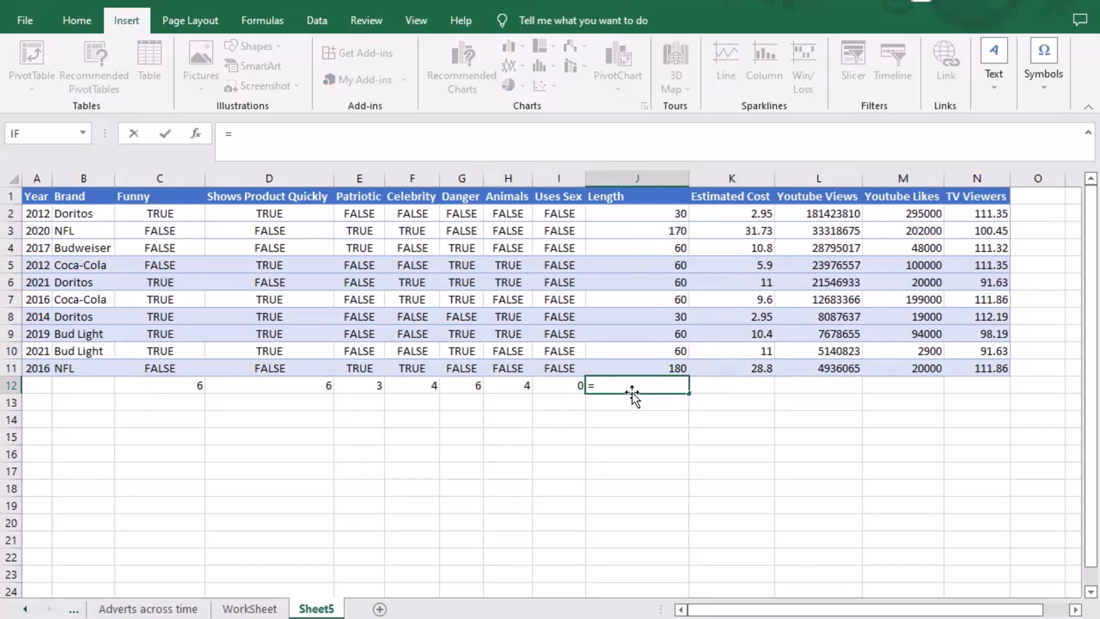
text(AV)
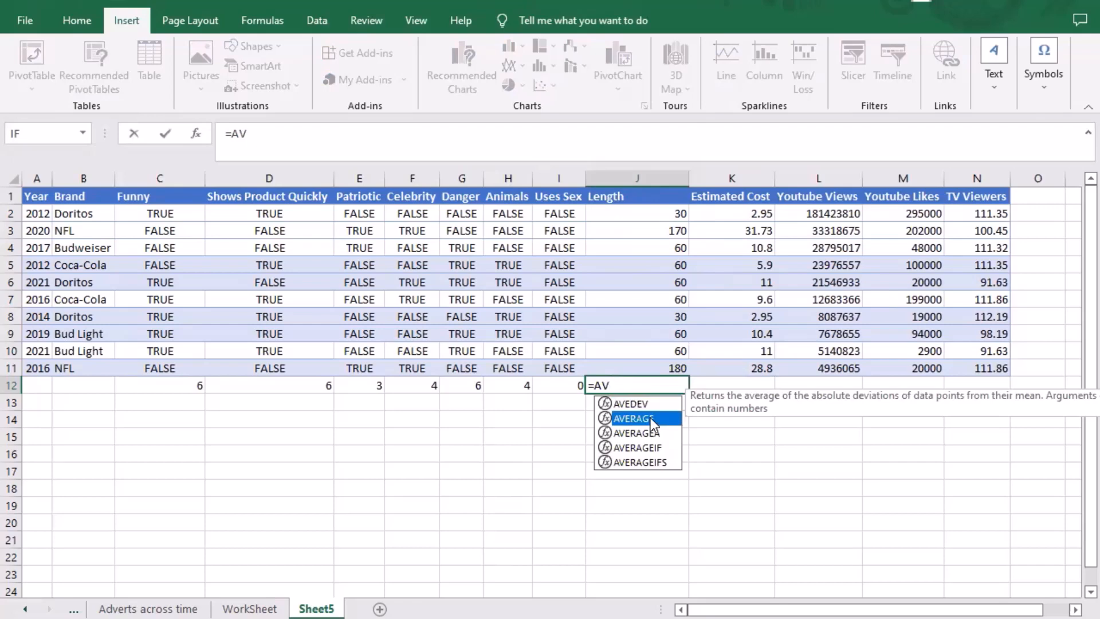
double_click(649, 418)
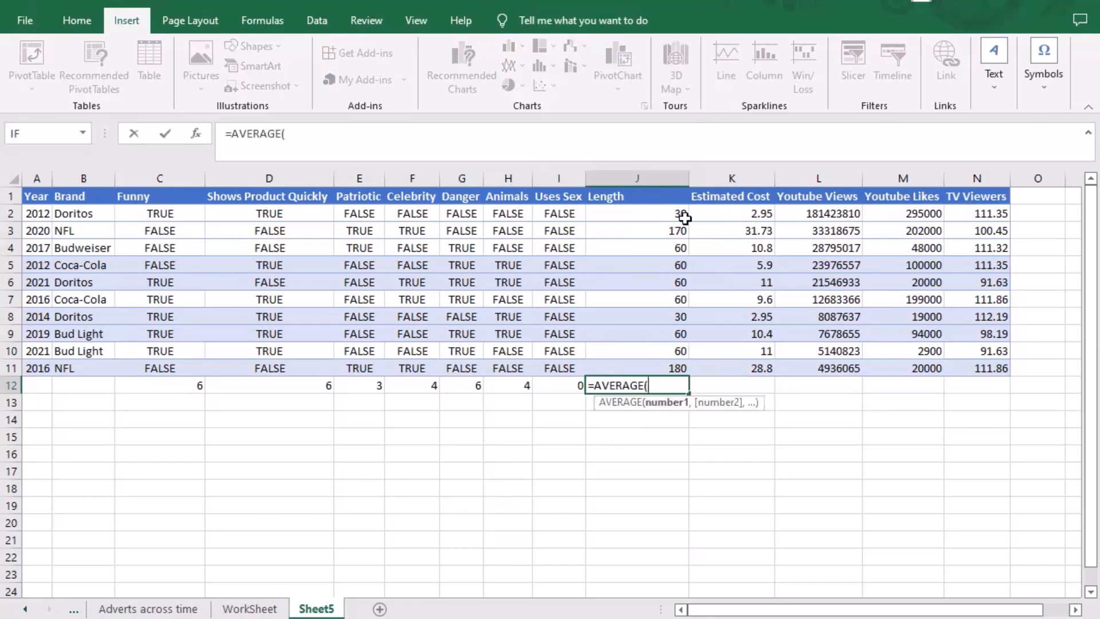
drag(679, 216, 676, 372)
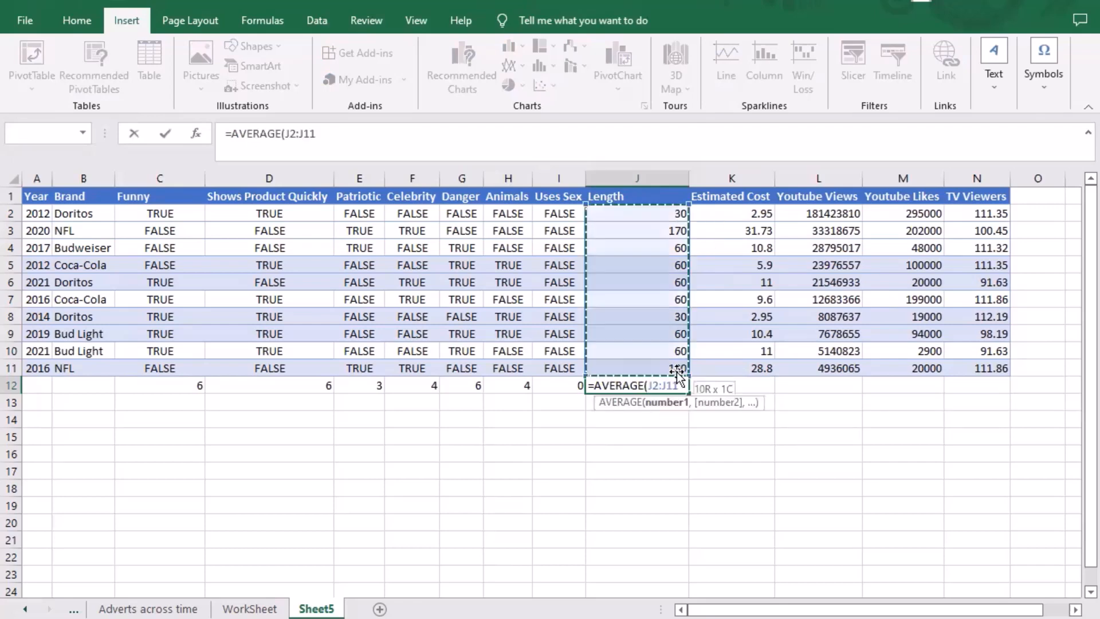
text())
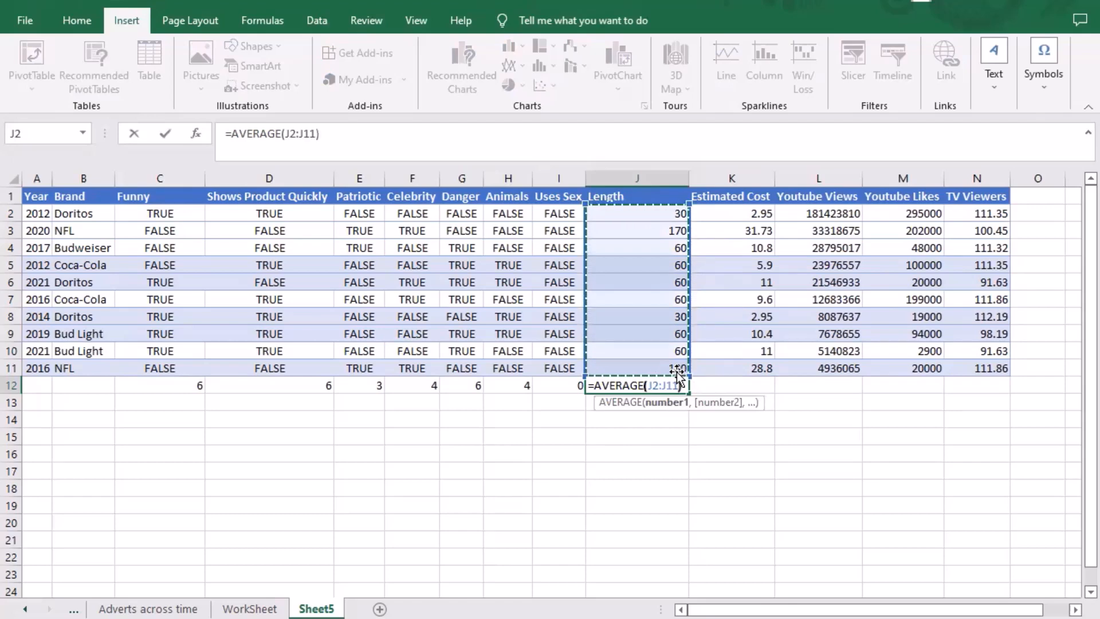
key(Return)
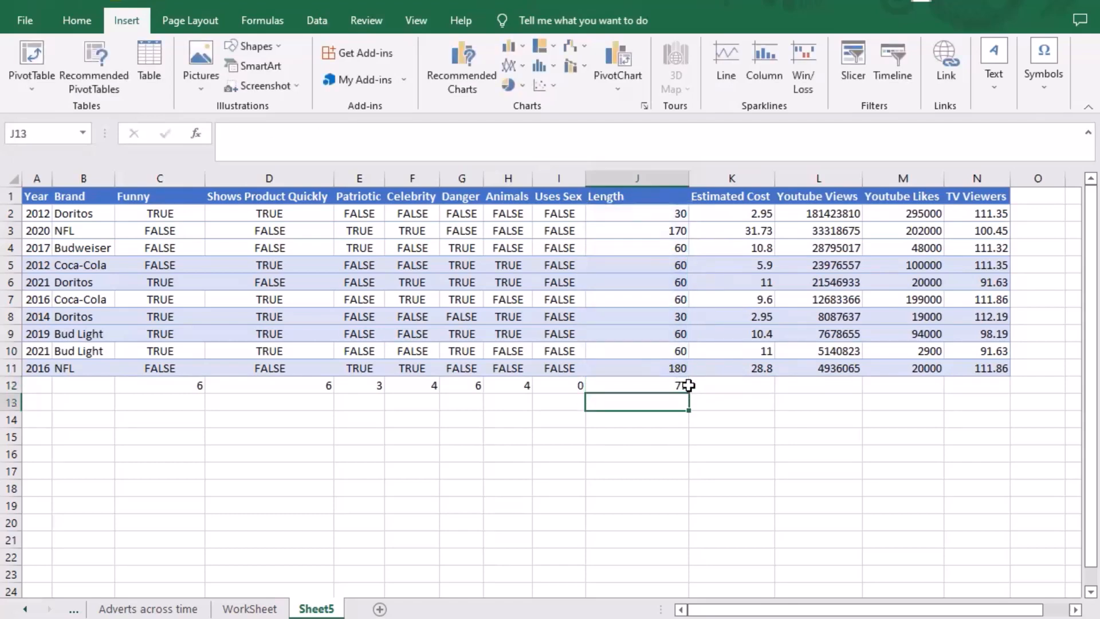
Replace the AVERAGE formula in J12 with its plain value by copying it and pasting values only
click(683, 383)
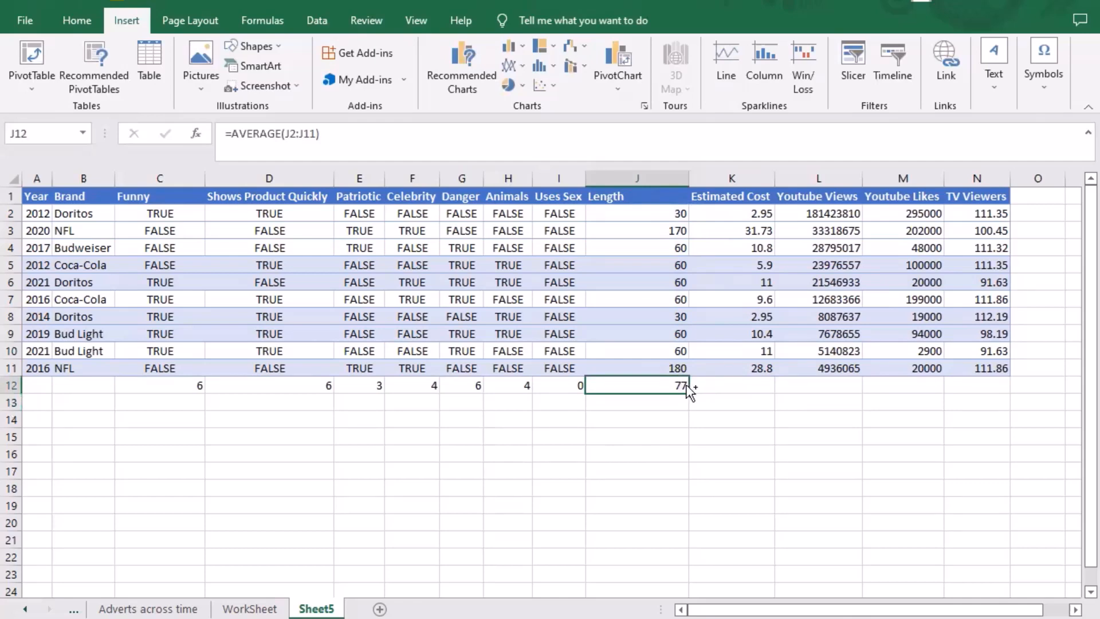
key(ctrl+c)
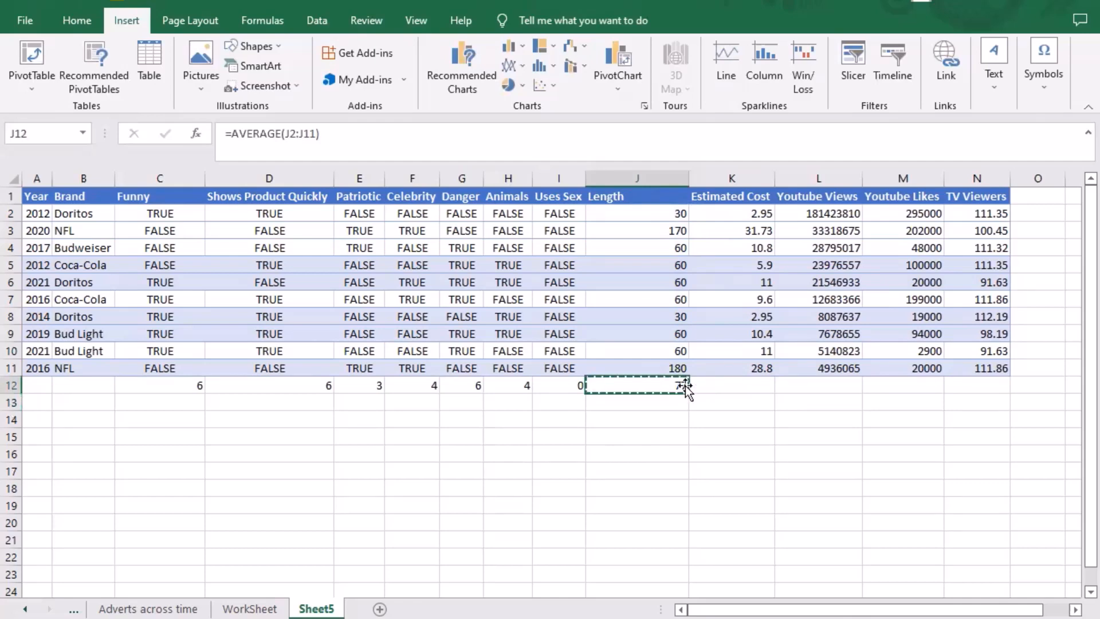
click(67, 16)
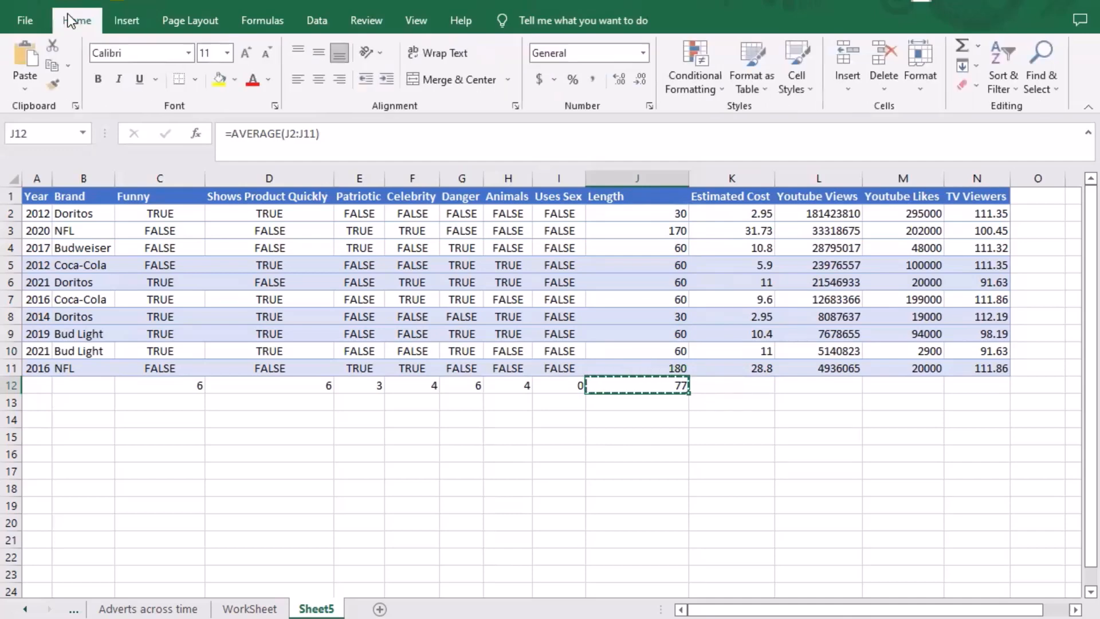
click(26, 82)
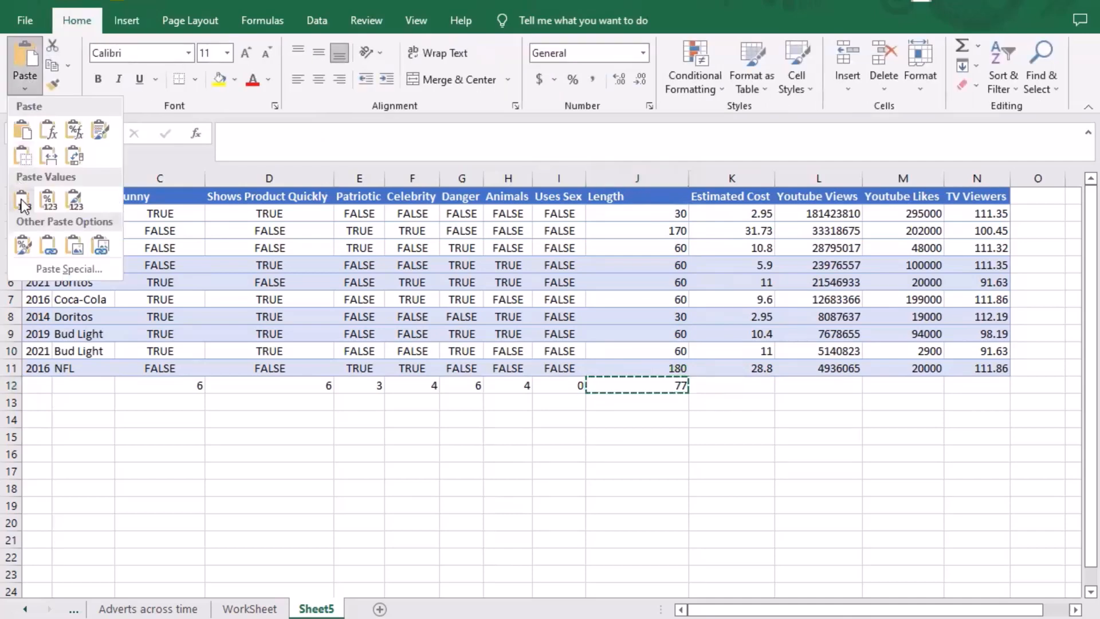
click(22, 201)
key(Escape)
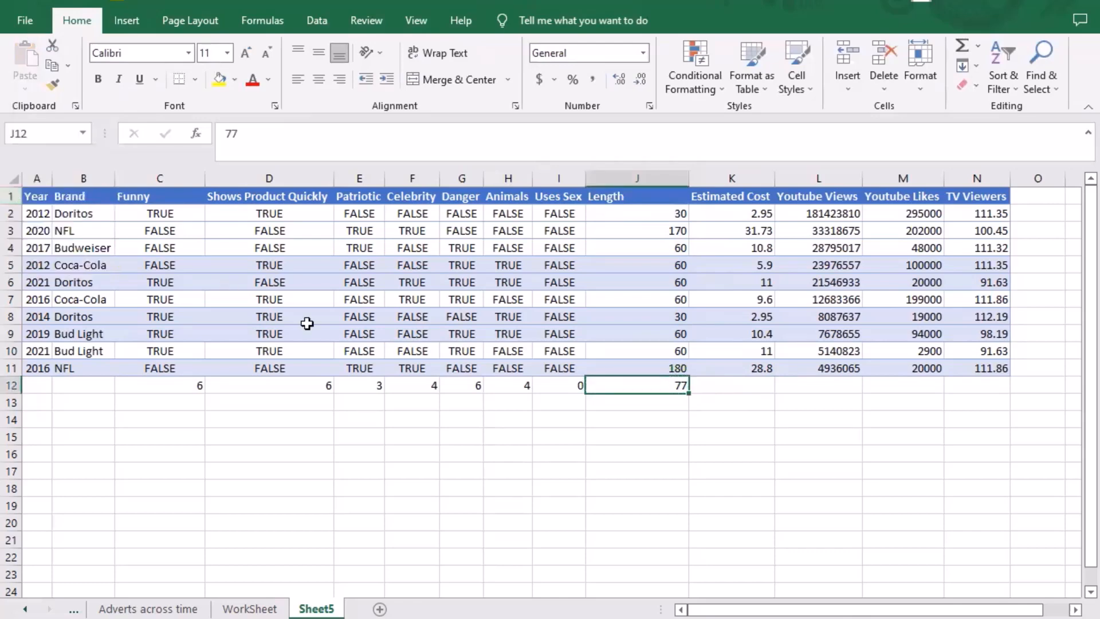
Add the unit "seconds" after the average length in J12 so that it reads "77 seconds"
double_click(686, 385)
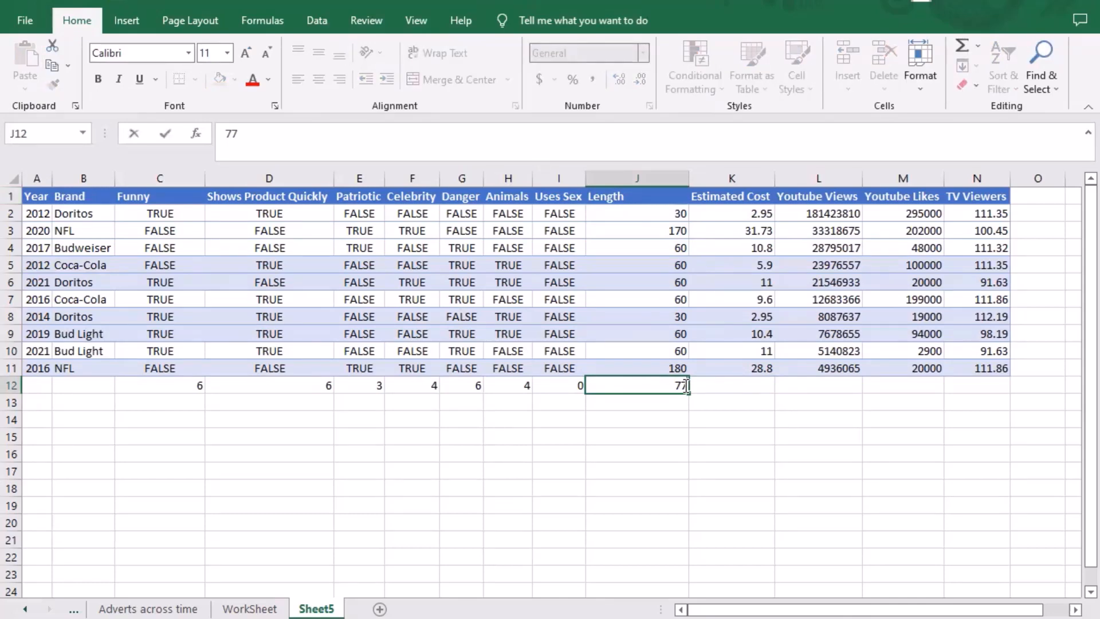
text(seconds)
click(646, 387)
click(739, 451)
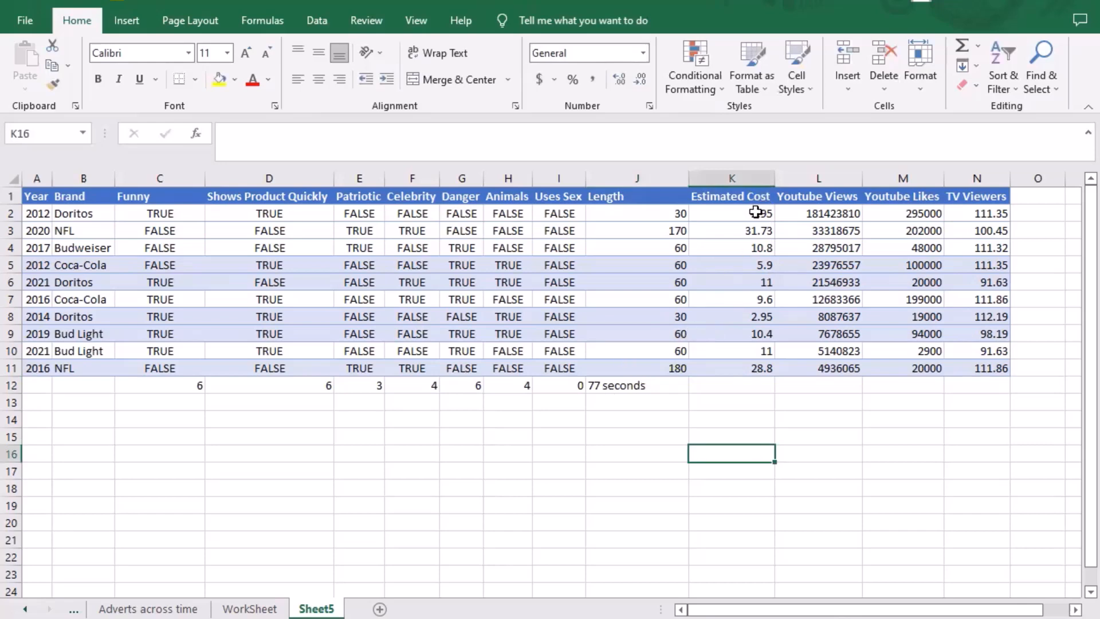
Average the estimated costs in cell K12 with =AVERAGE(K2:K11) and give the result the dollar Accounting format
drag(756, 212, 751, 299)
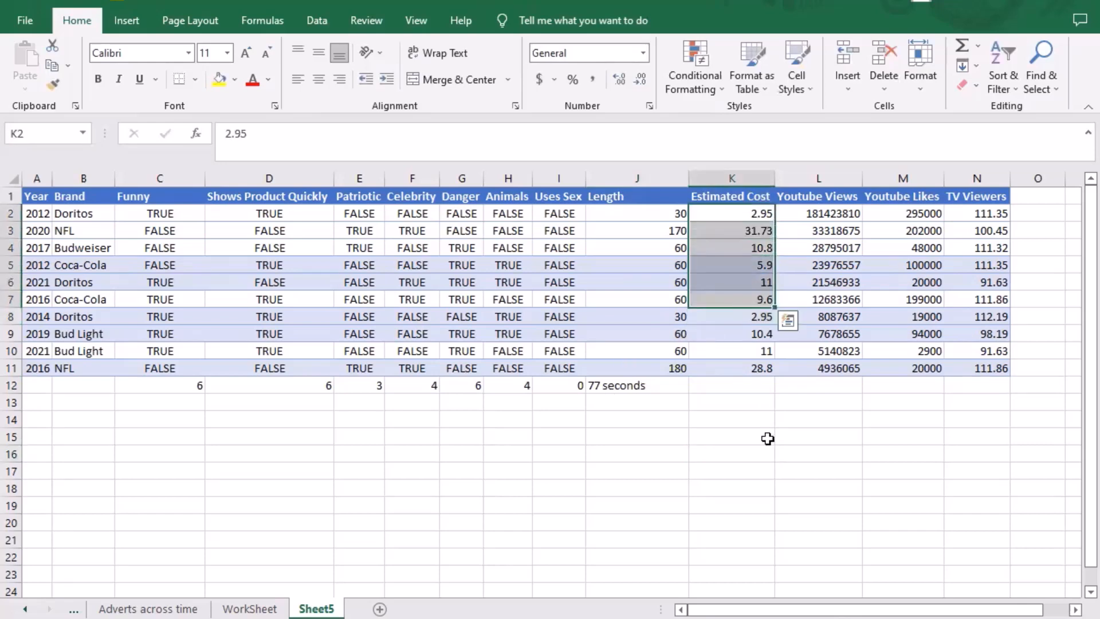
click(728, 387)
text(=)
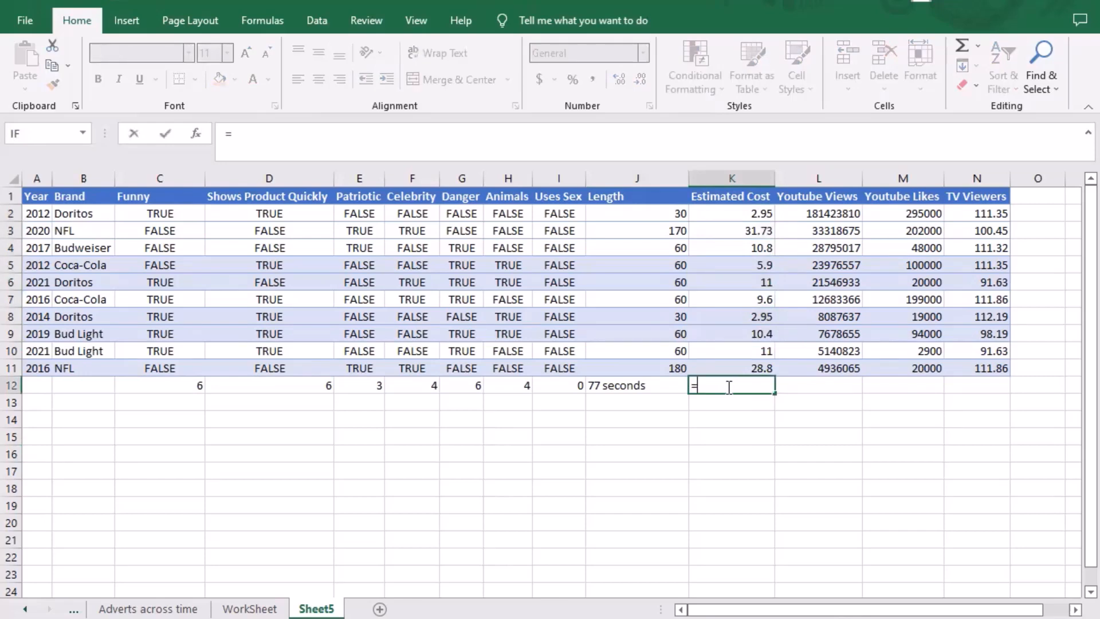
text(av)
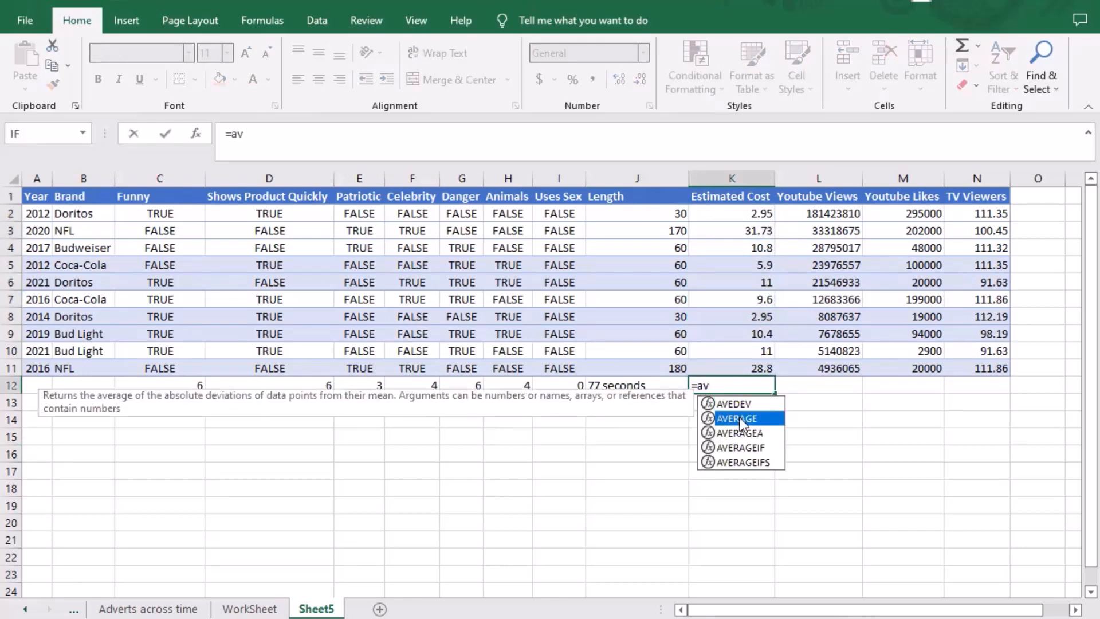
double_click(739, 418)
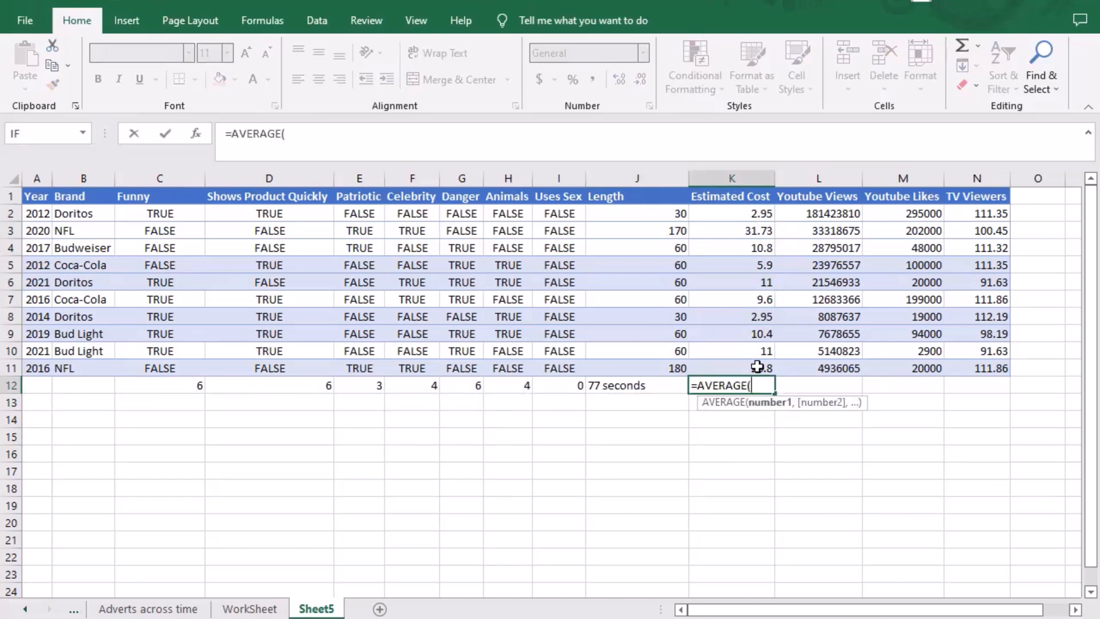
drag(736, 213, 757, 367)
text())
key(Return)
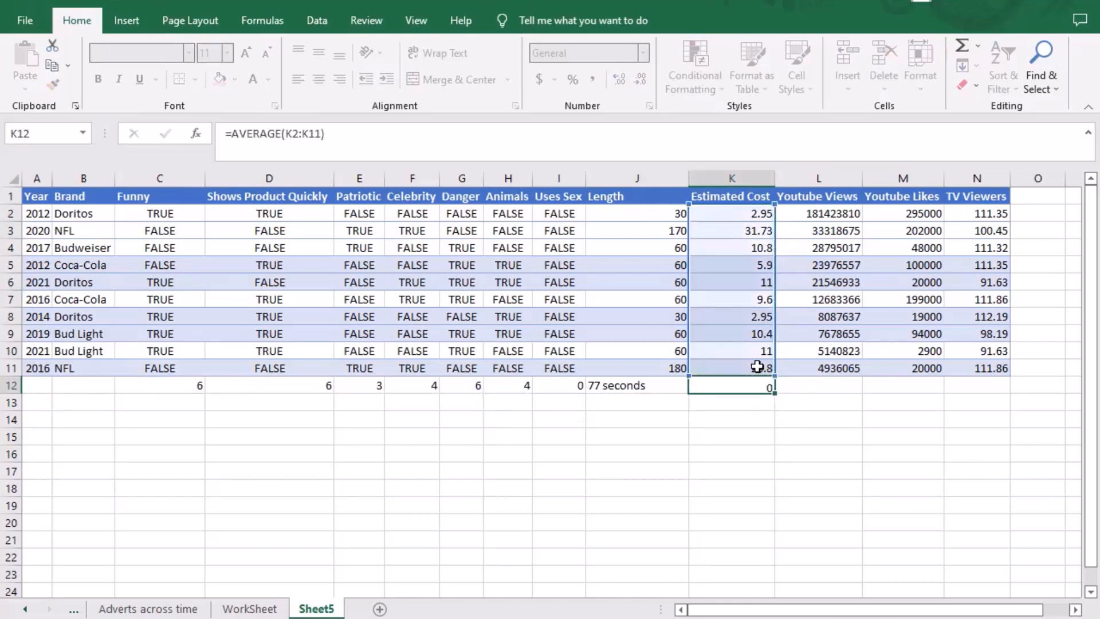
click(746, 384)
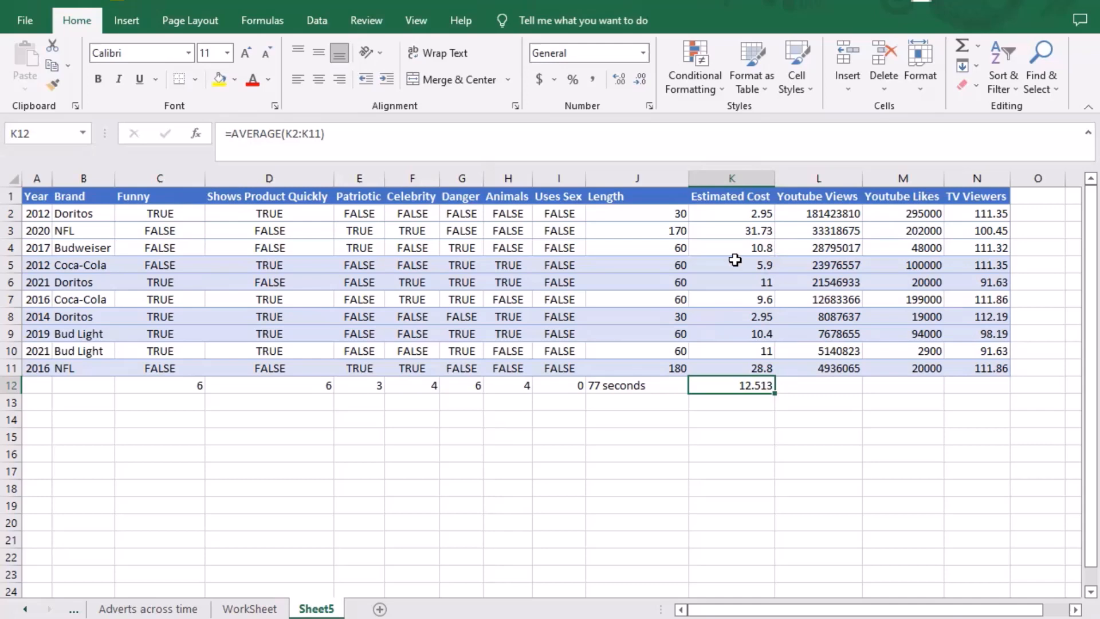
click(538, 80)
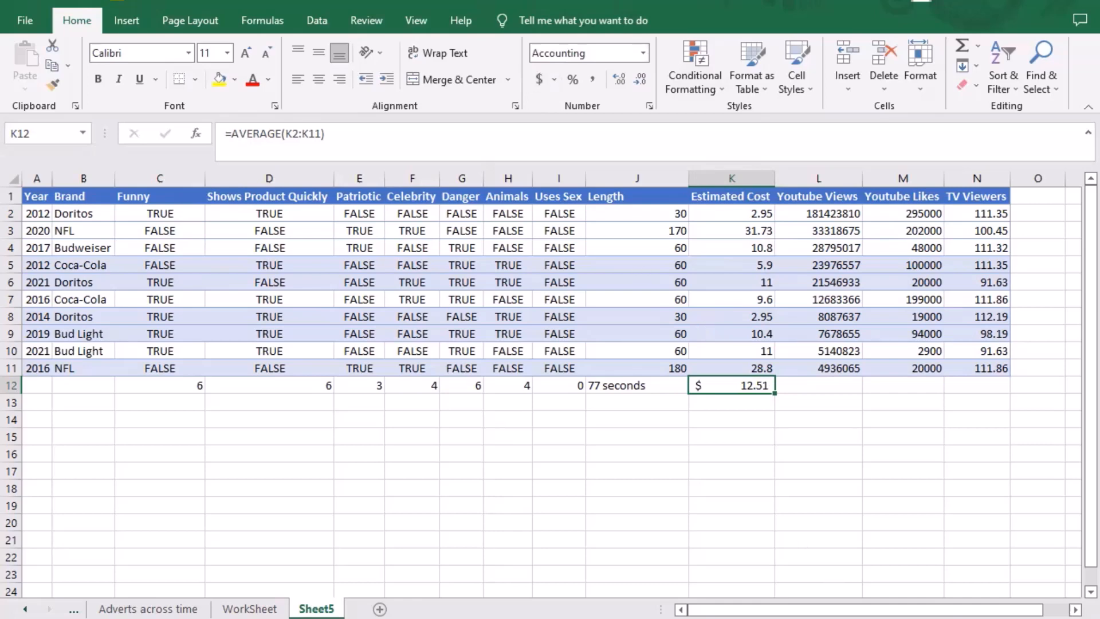
double_click(767, 385)
click(814, 469)
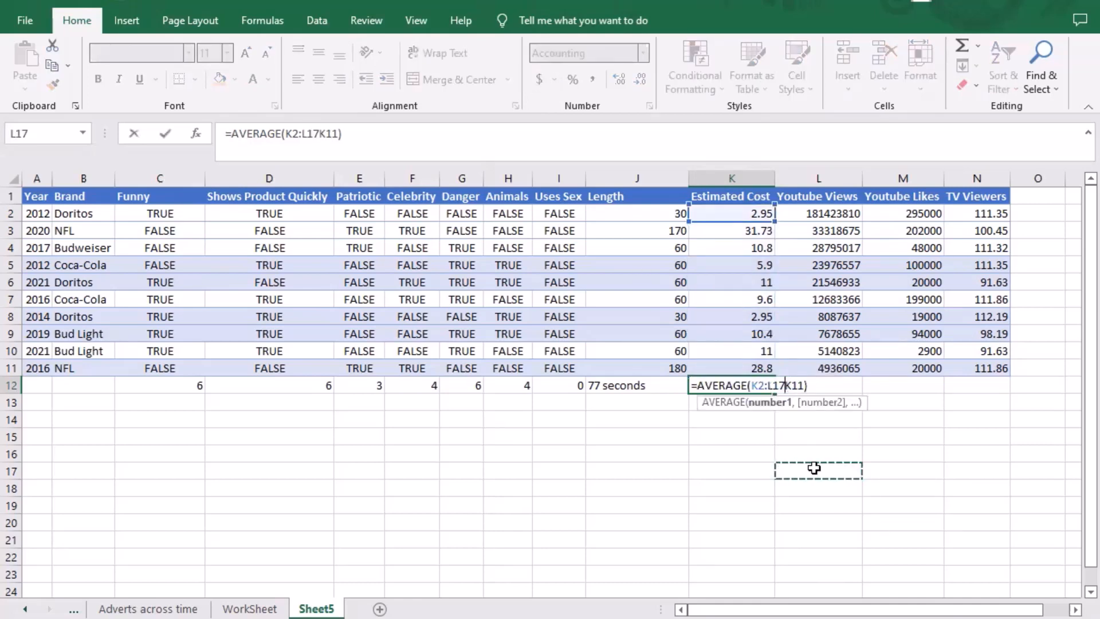
key(BackSpace)
key(BackSpace)
key(BackSpace)
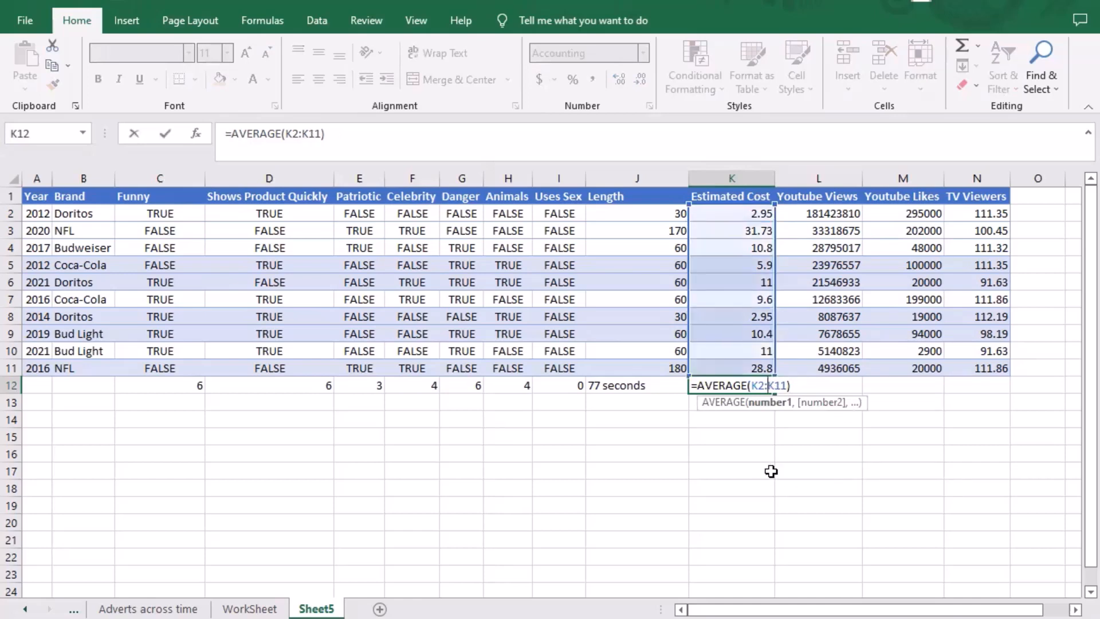
key(Return)
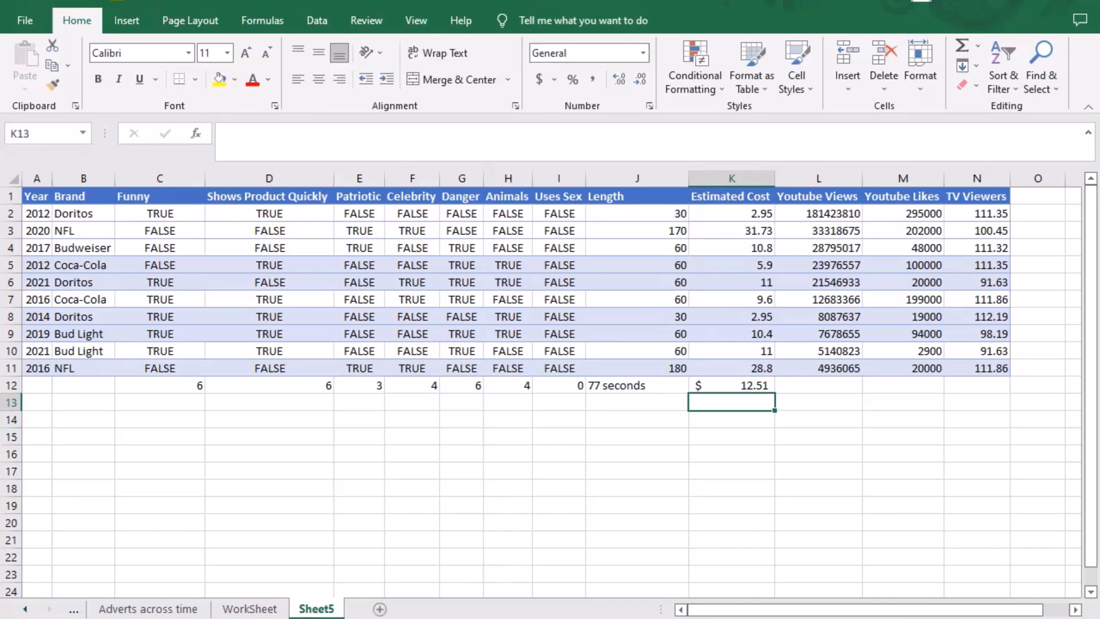
Rename Sheet5 to "Successful Companies"
right_click(316, 609)
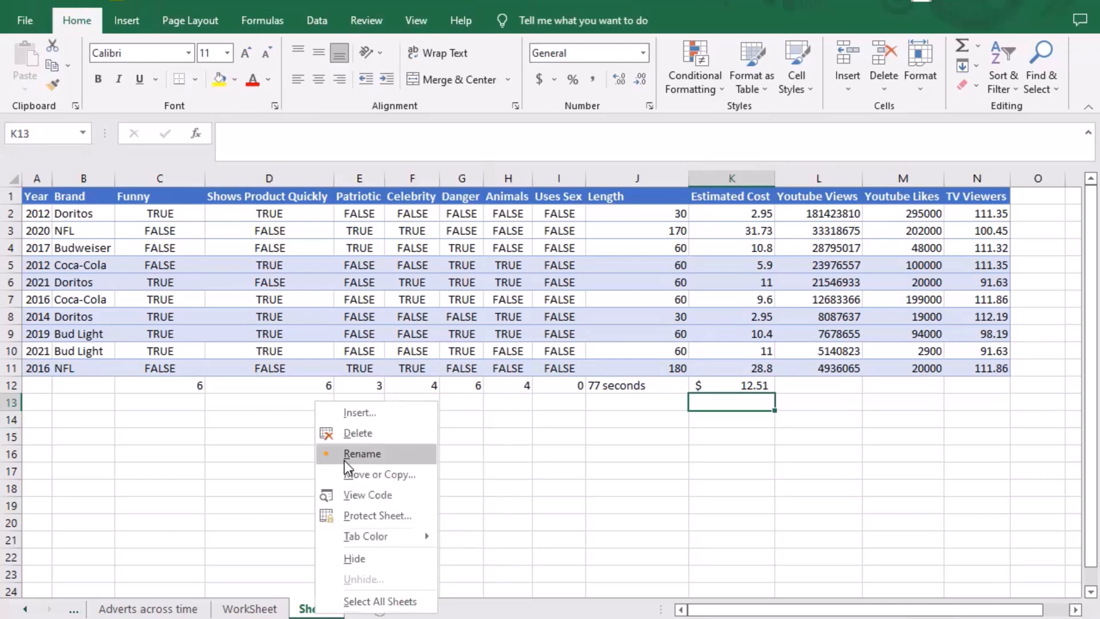
click(345, 462)
text(S)
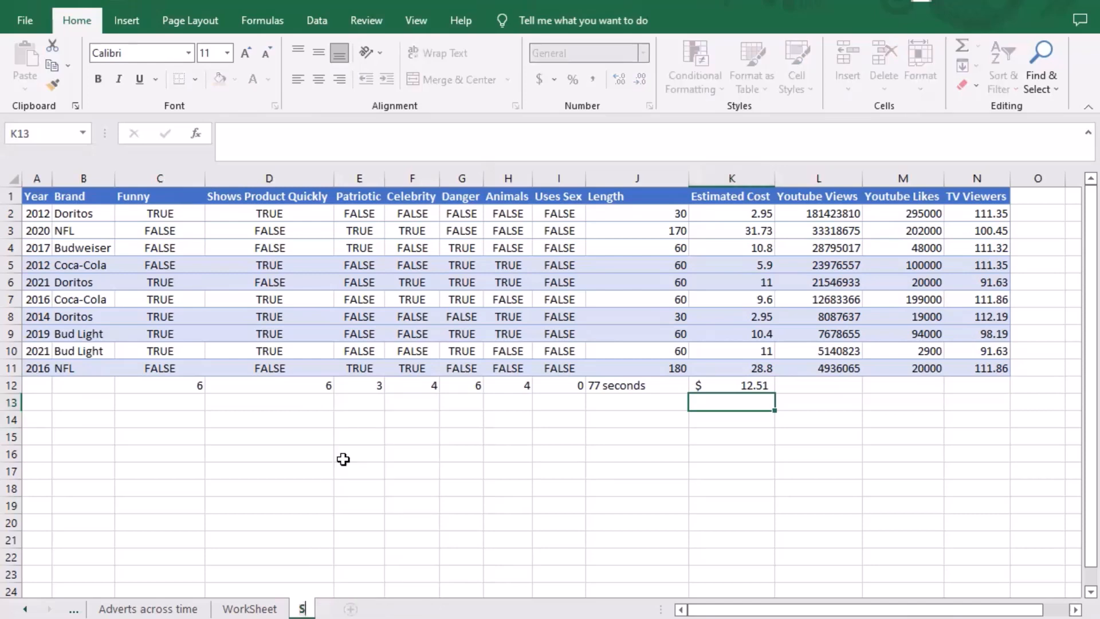
text(uccess)
key(Return)
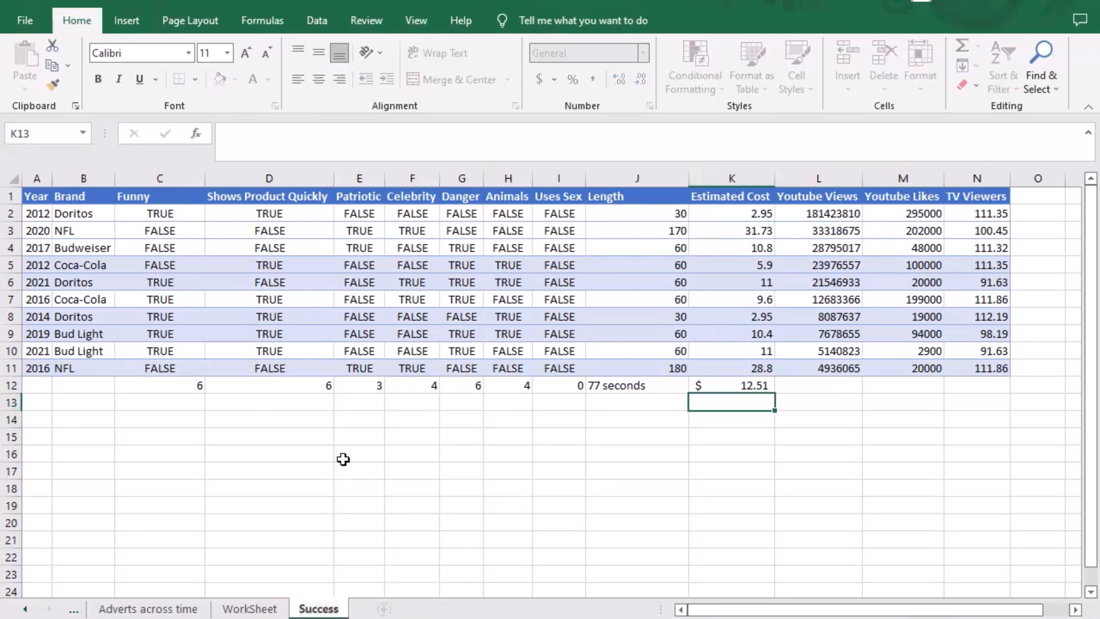
text(ful Compan)
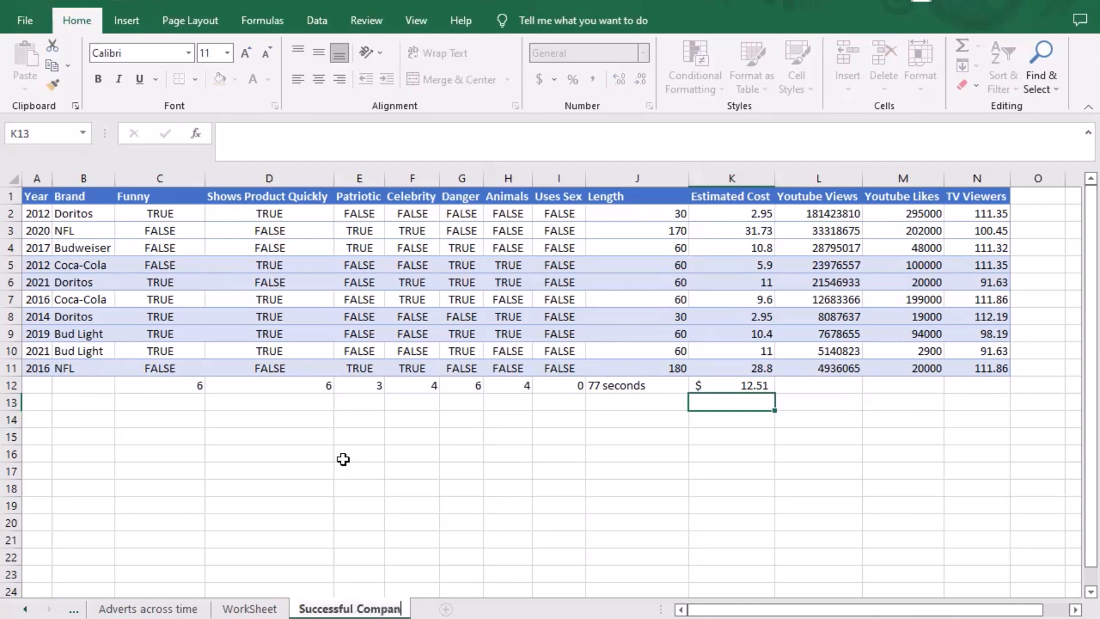
text(ies)
click(477, 540)
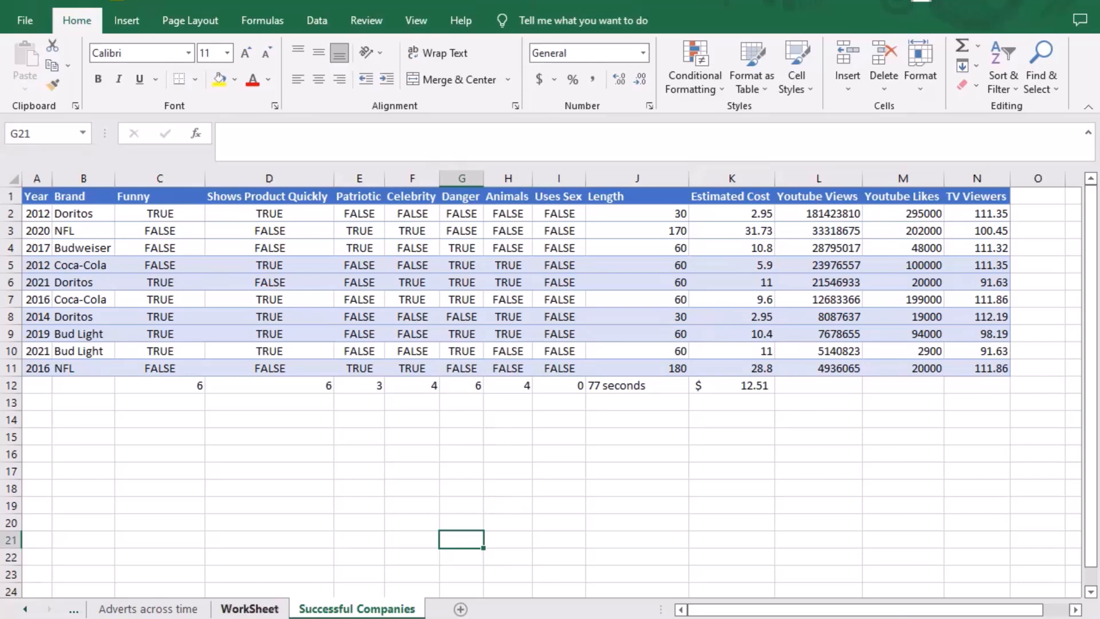
Clear the Youtube Views filter from the table on the WorkSheet sheet
click(249, 609)
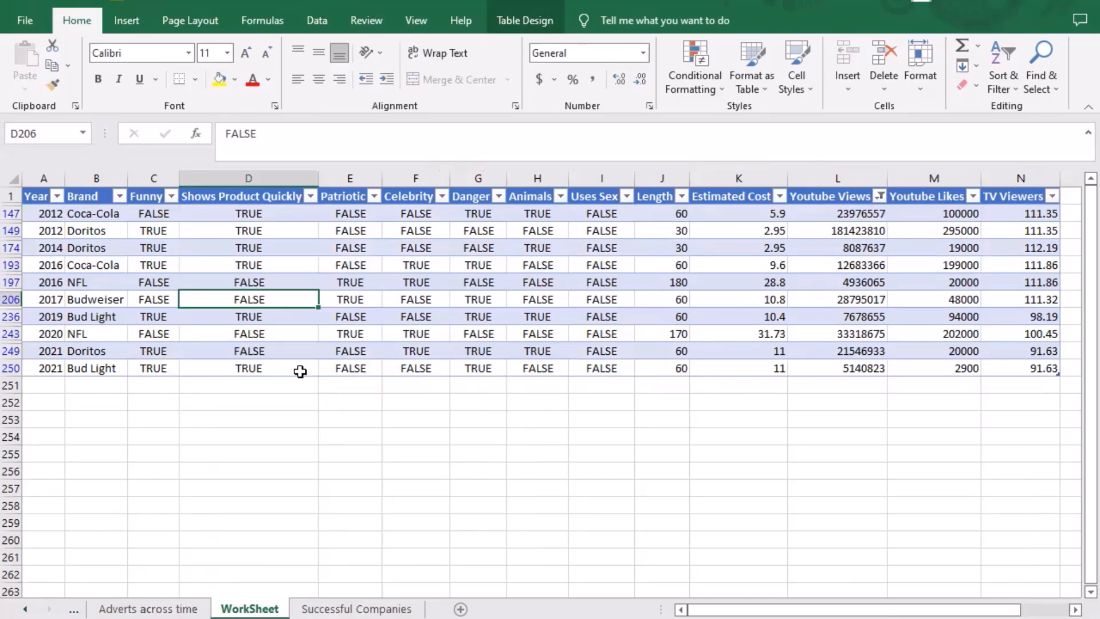
click(881, 196)
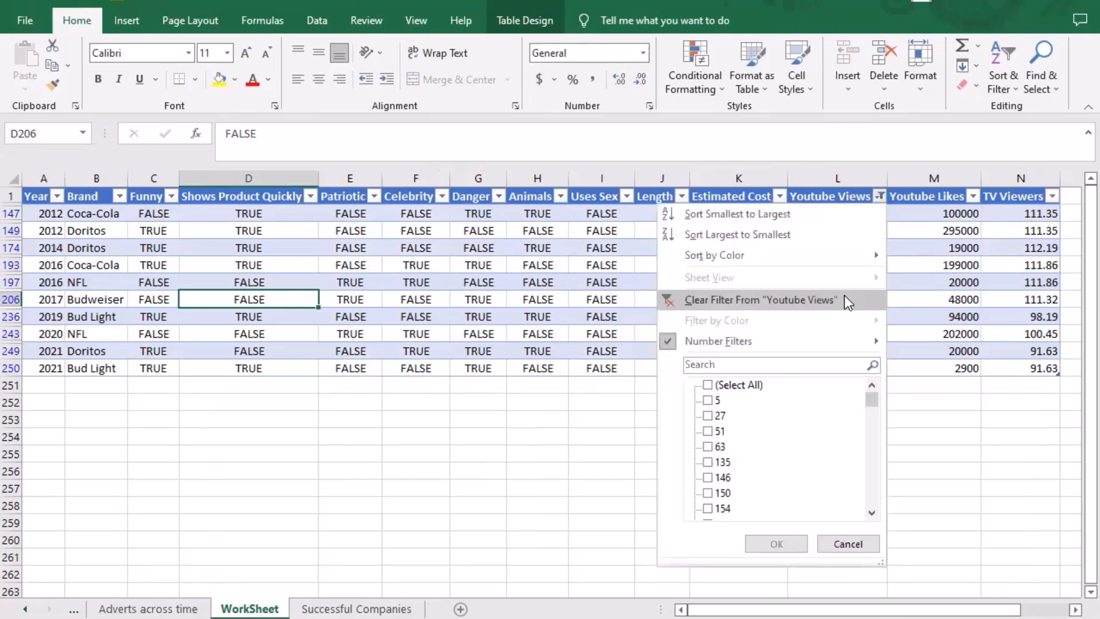
click(847, 301)
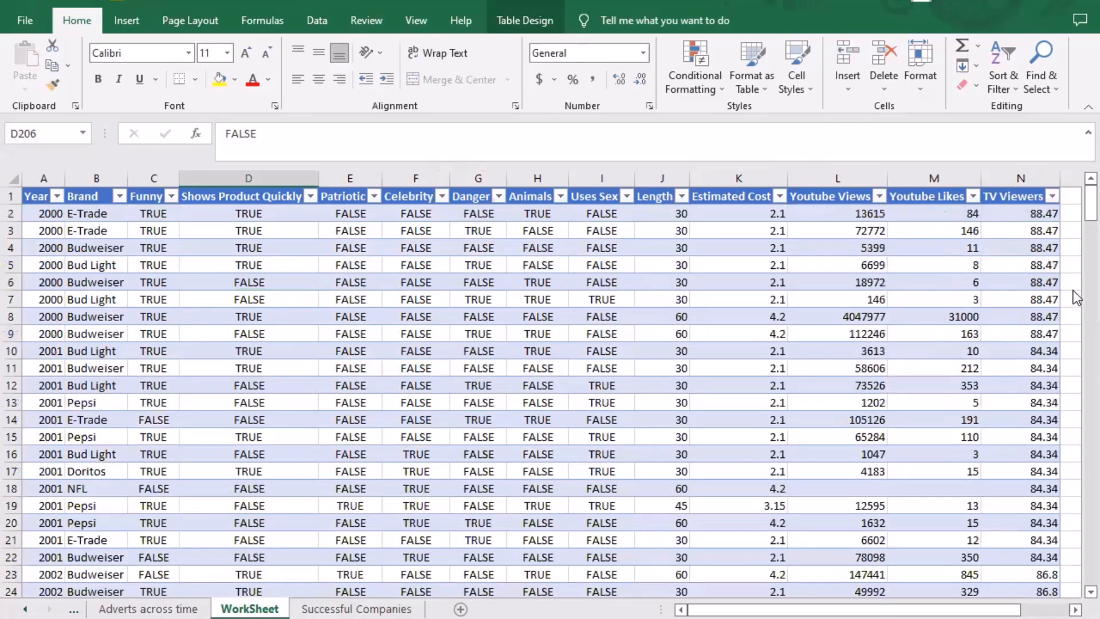
Apply orange solid-fill data bars to the Funny through Uses Sex columns, cells C1:I250
drag(1090, 205, 1076, 173)
drag(150, 198, 525, 224)
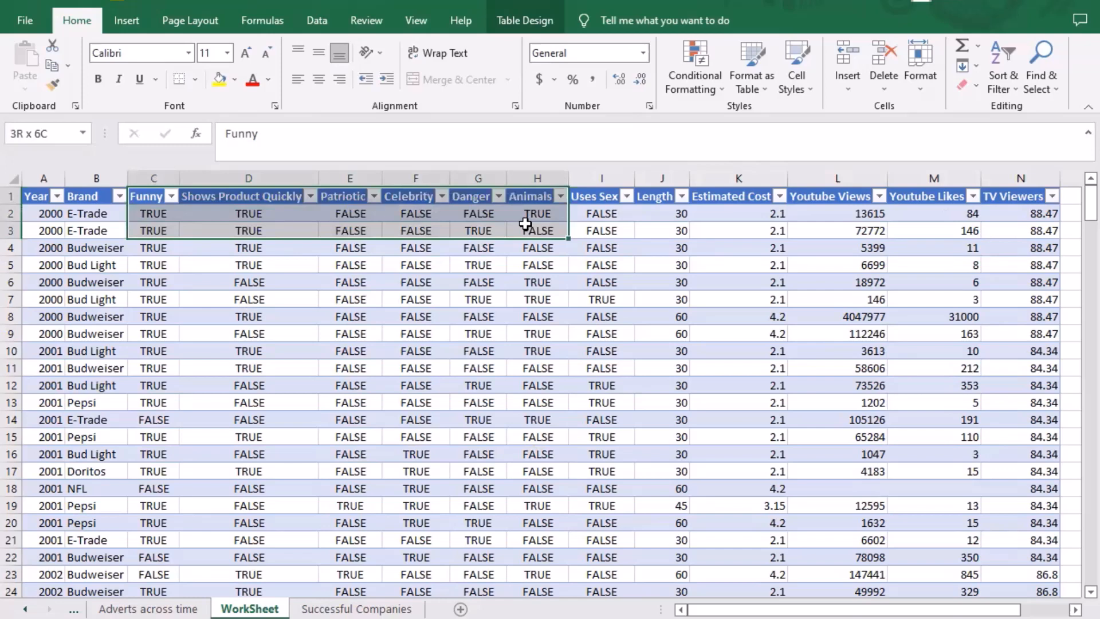
drag(526, 223, 589, 546)
drag(589, 546, 589, 556)
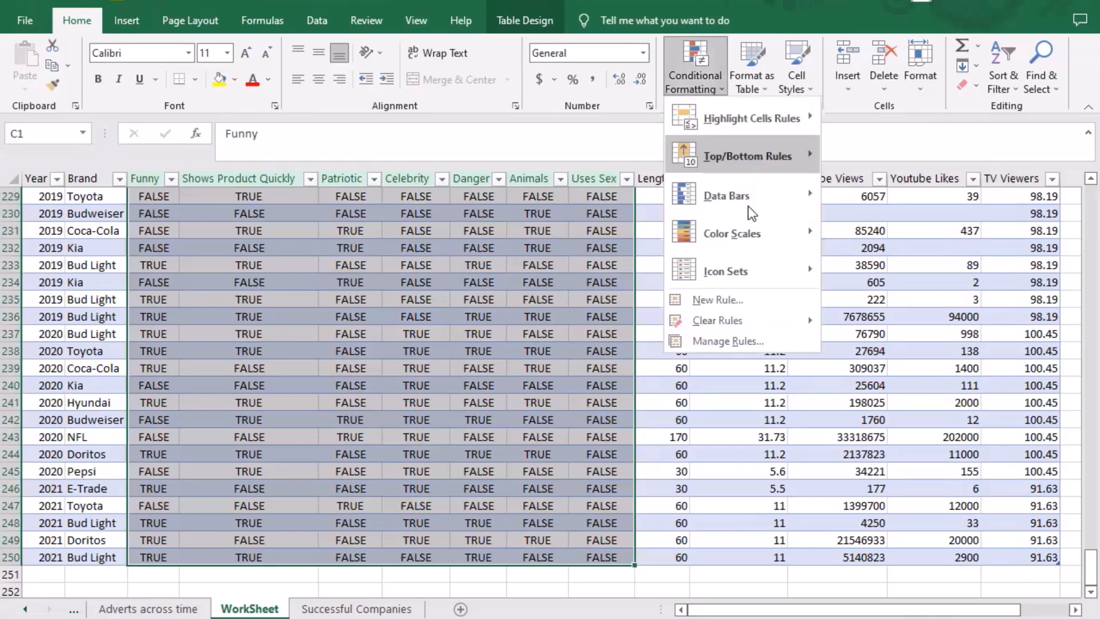
mouse_move(739, 197)
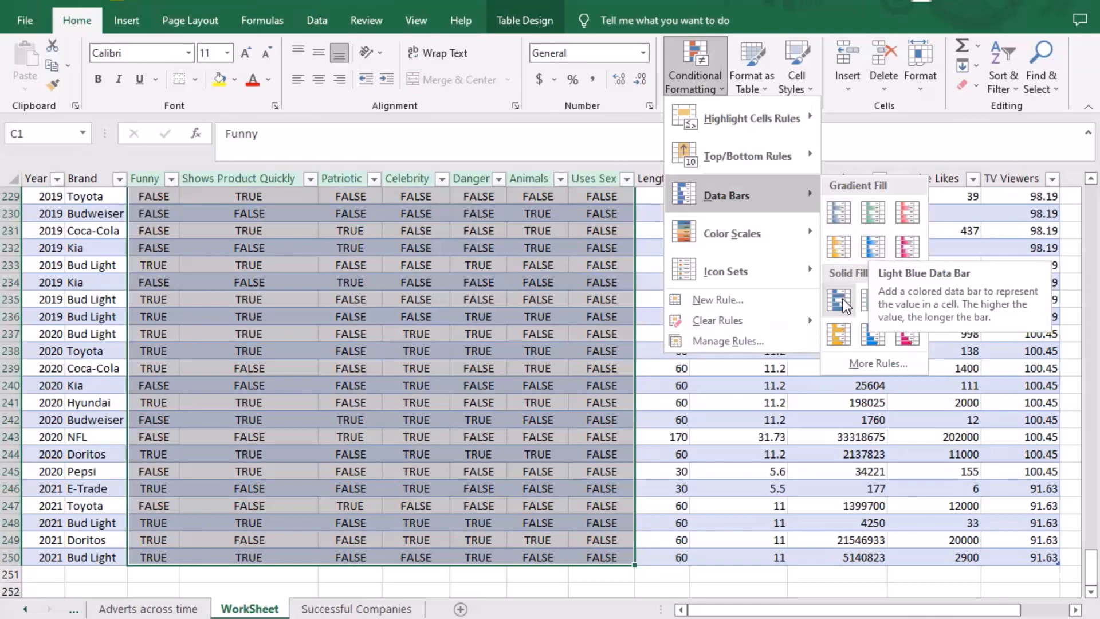
click(838, 334)
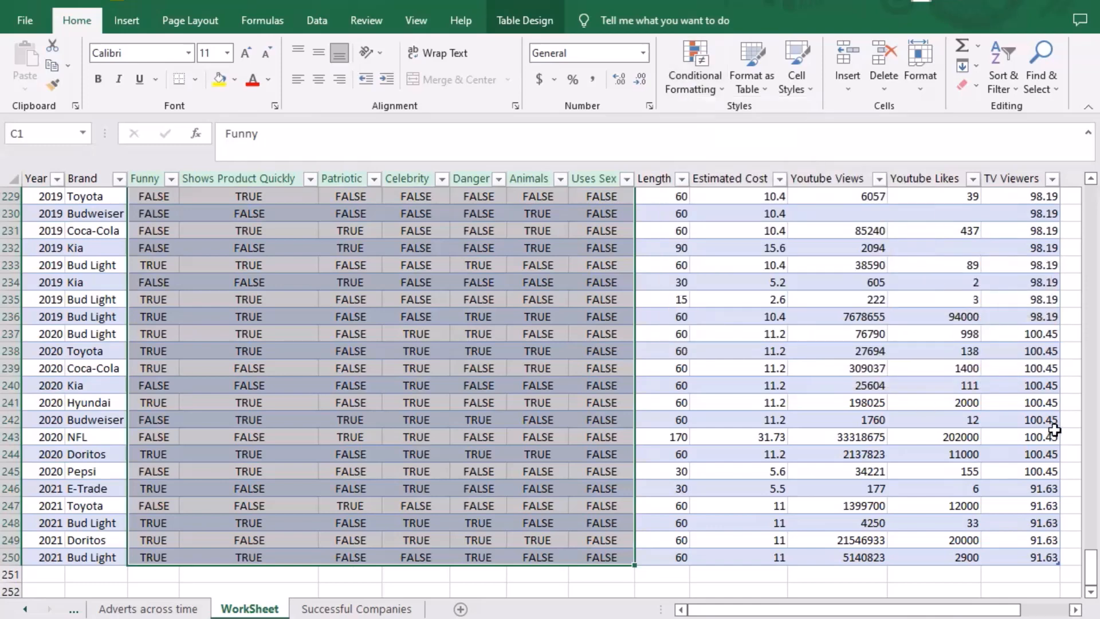
Review the data bar options and the existing conditional formatting rules for the table
drag(1090, 566, 1078, 198)
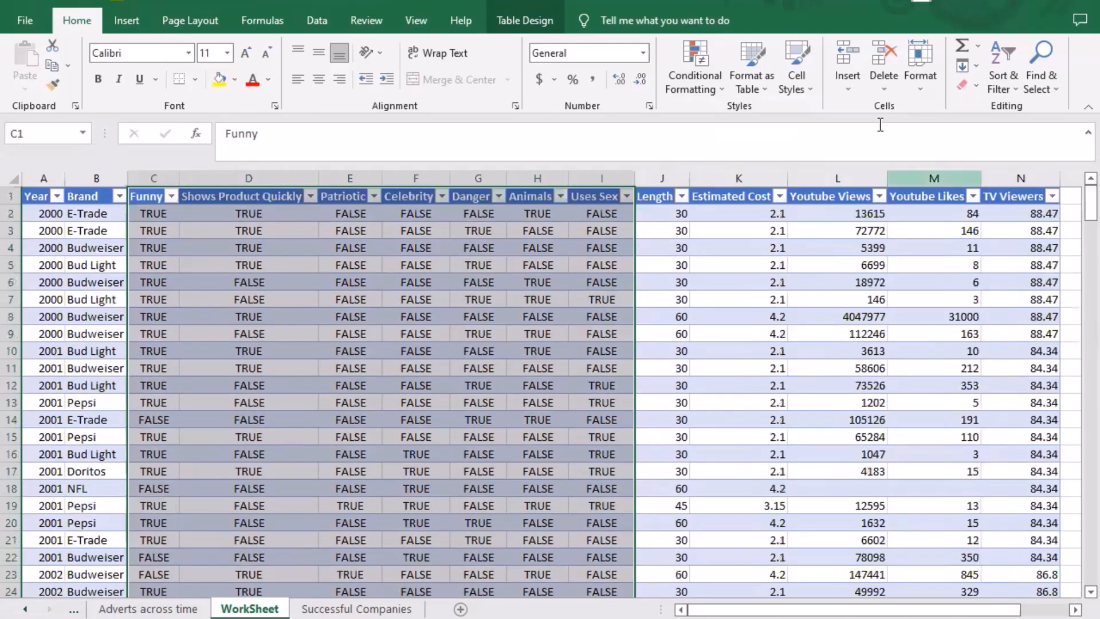
click(695, 90)
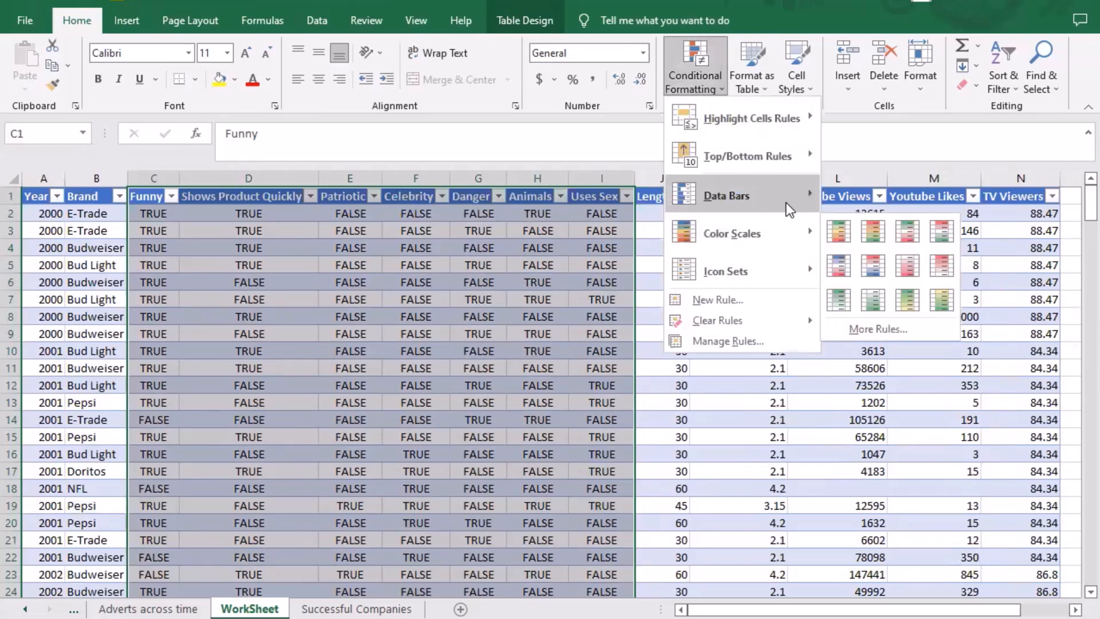
mouse_move(790, 206)
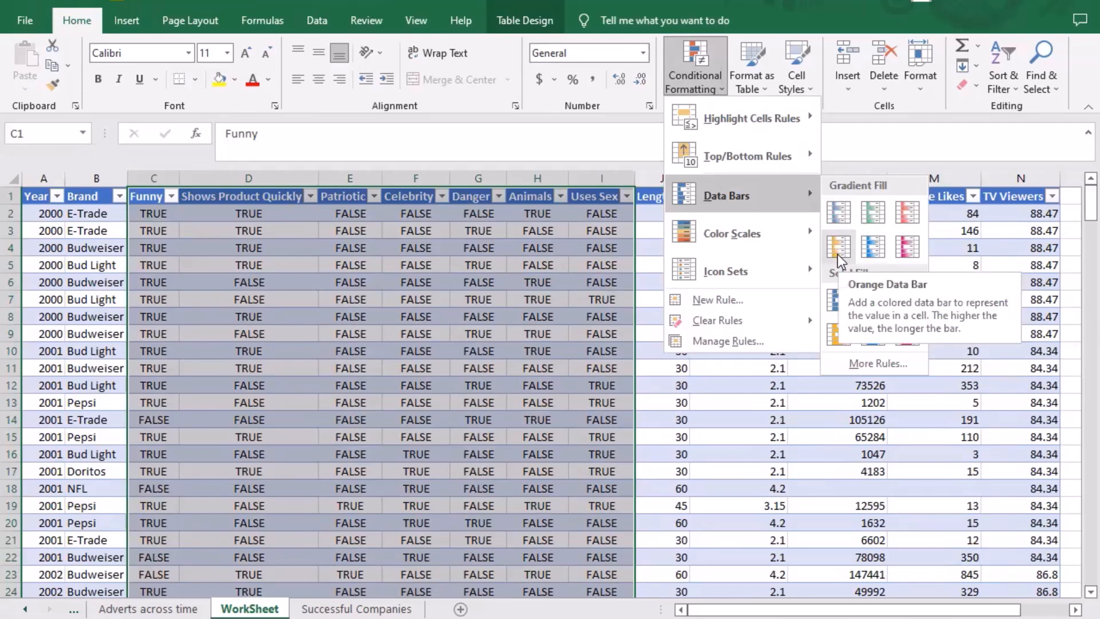
mouse_move(754, 239)
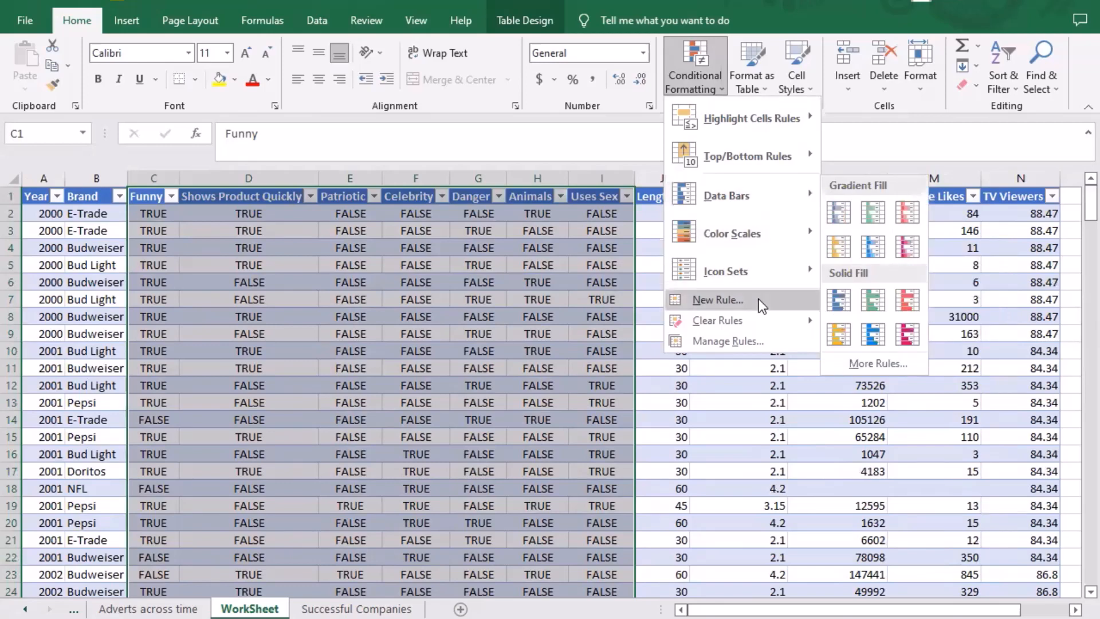
click(754, 338)
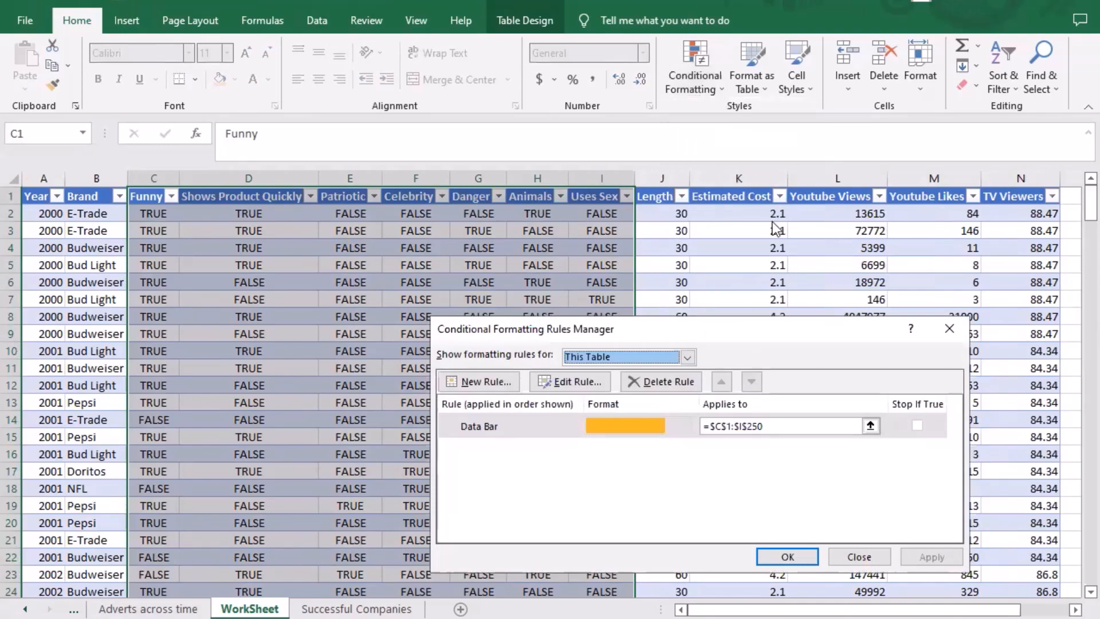
click(955, 335)
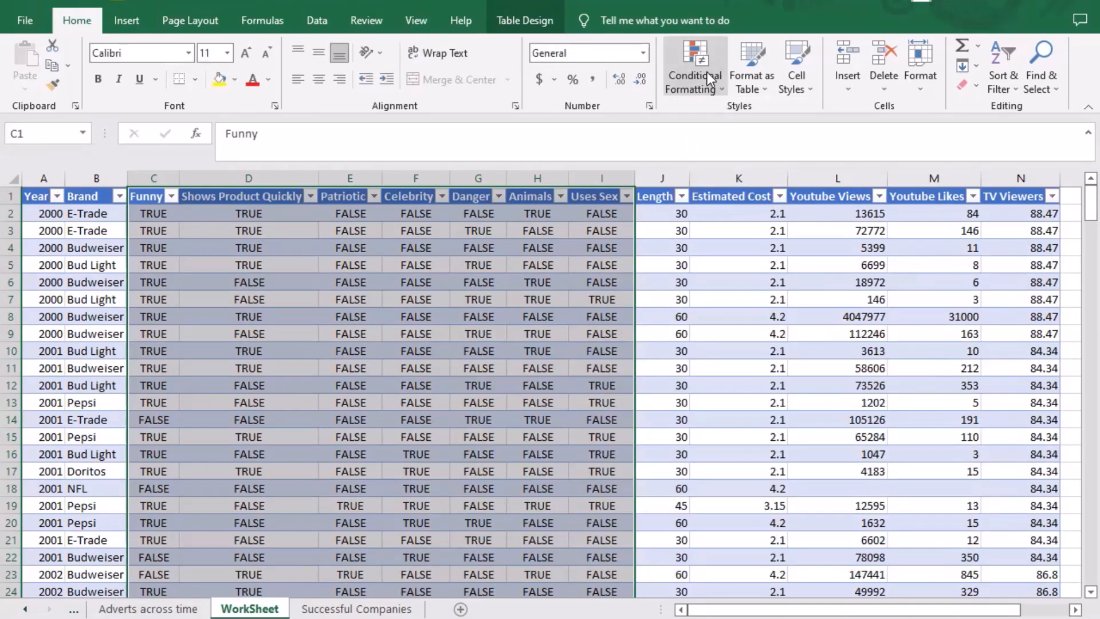
Start a new conditional formatting rule for the Funny through Uses Sex columns that formats only cells containing specific text
click(707, 71)
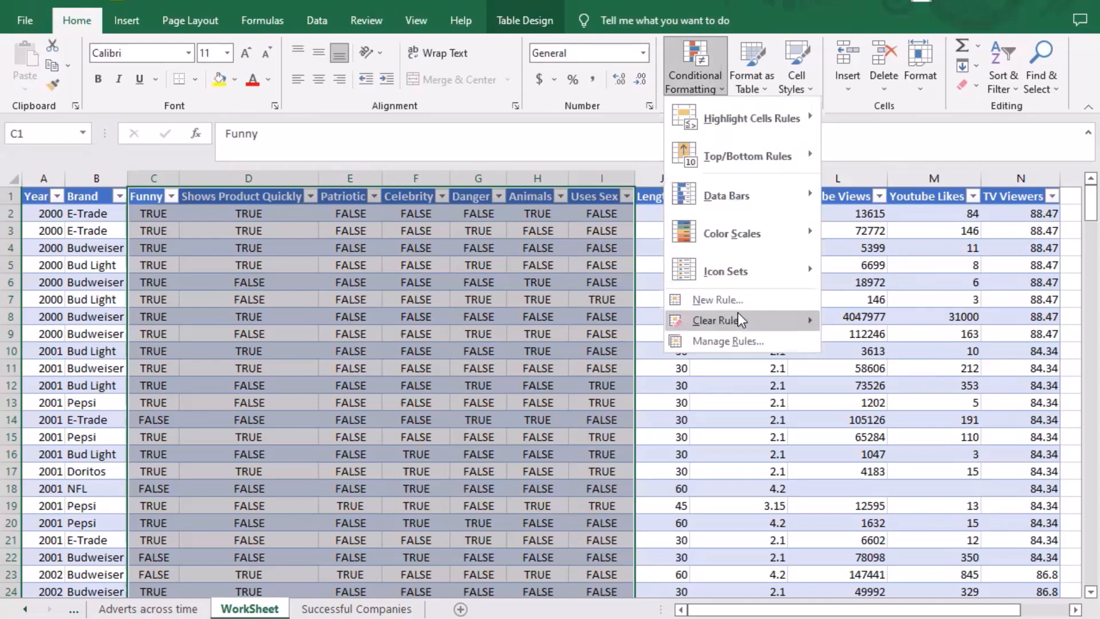
click(733, 304)
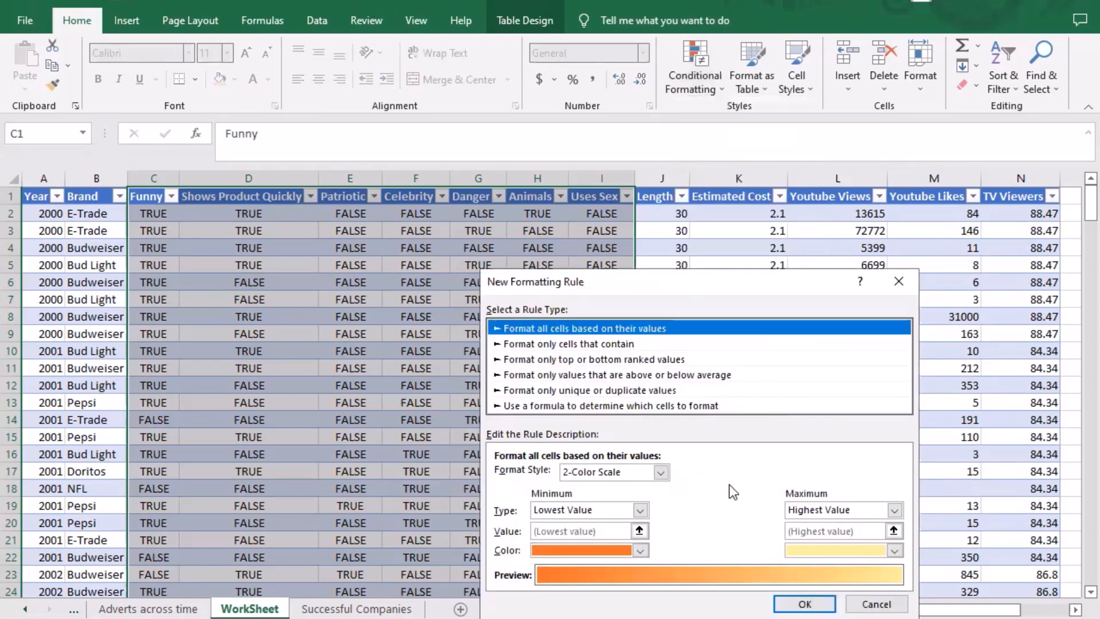
click(580, 345)
click(582, 475)
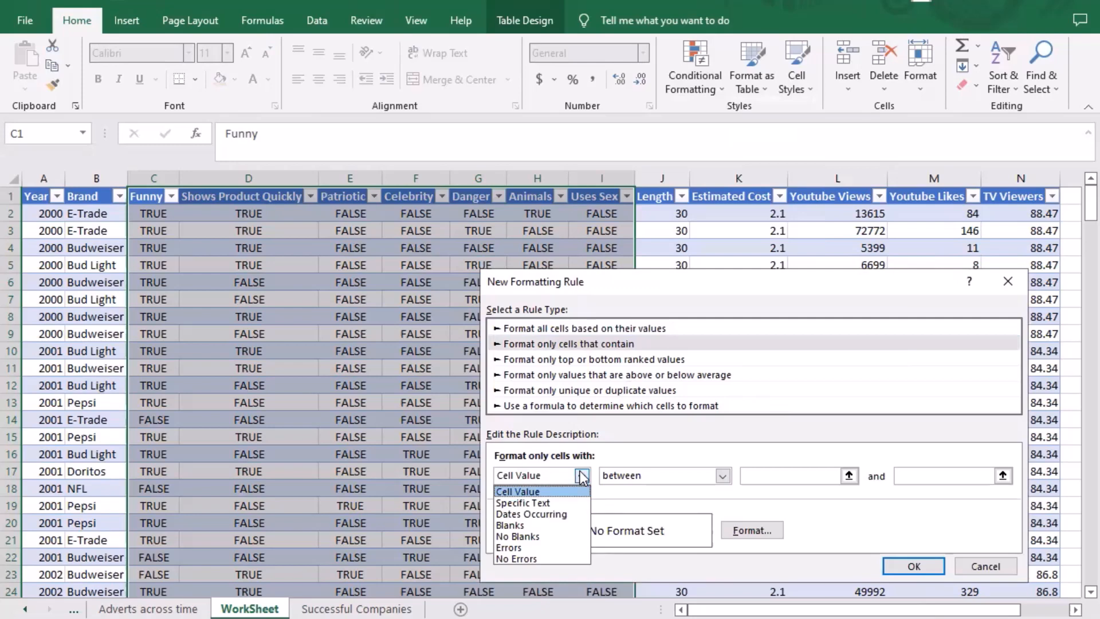
click(582, 476)
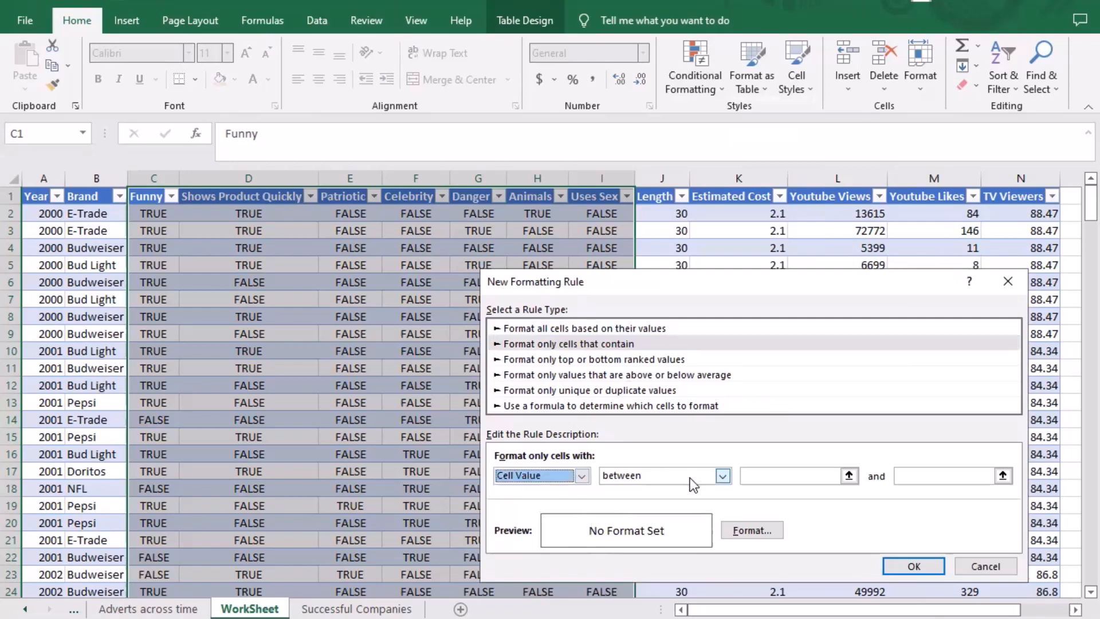
click(582, 475)
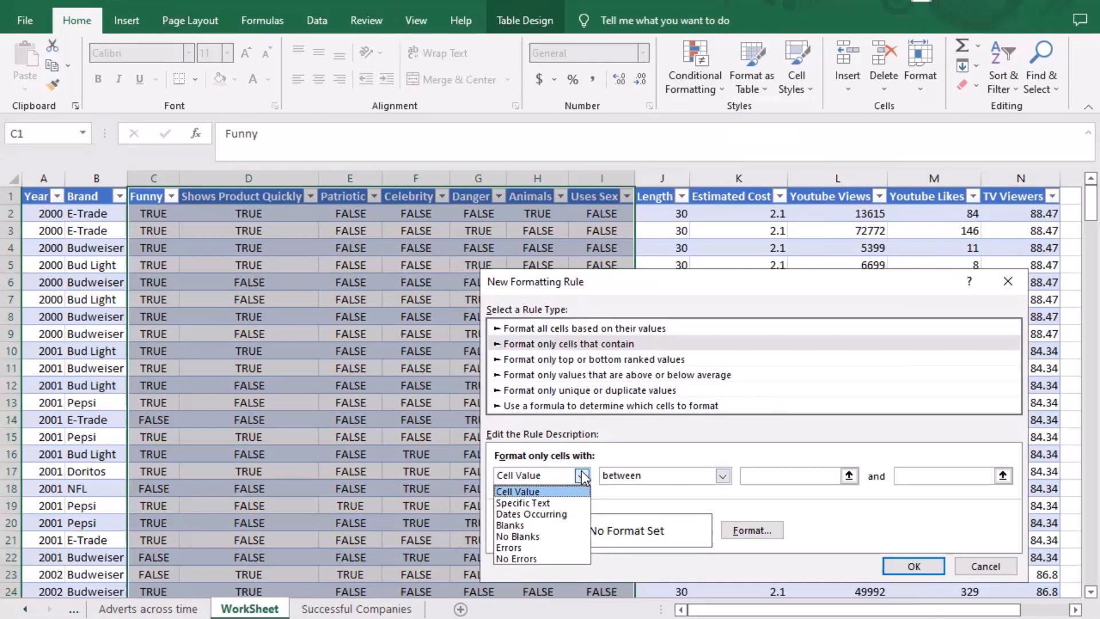
click(582, 476)
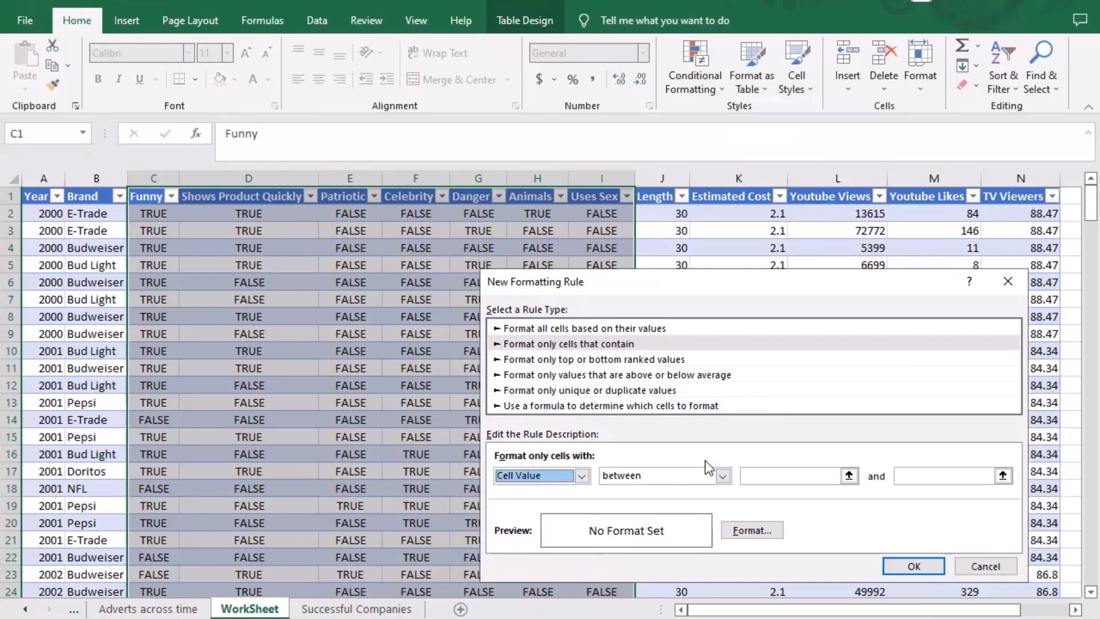
click(723, 475)
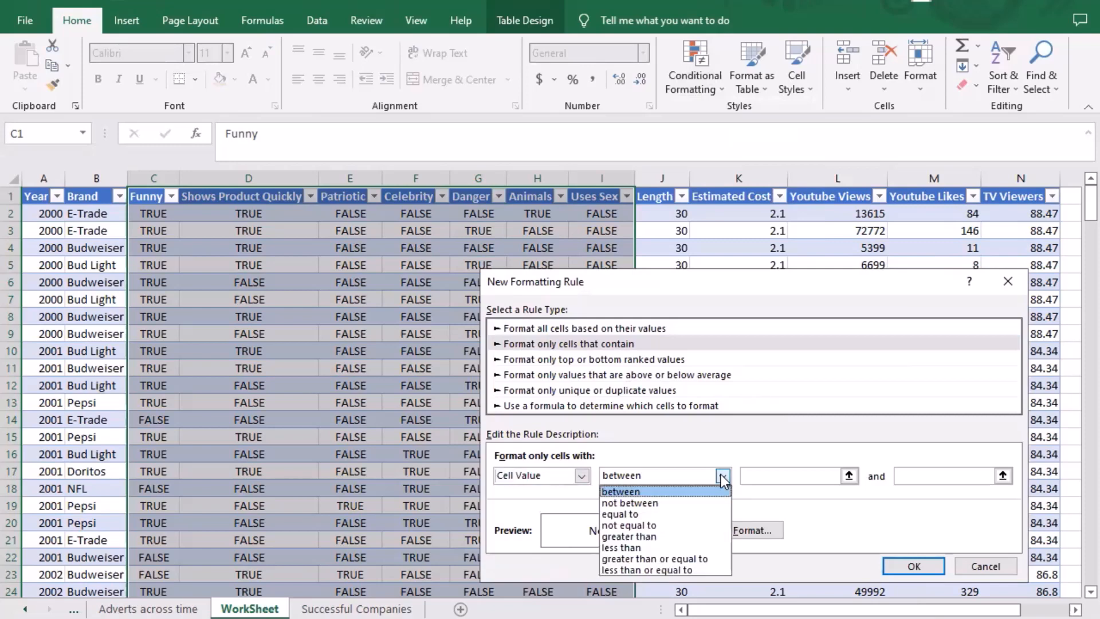
click(588, 476)
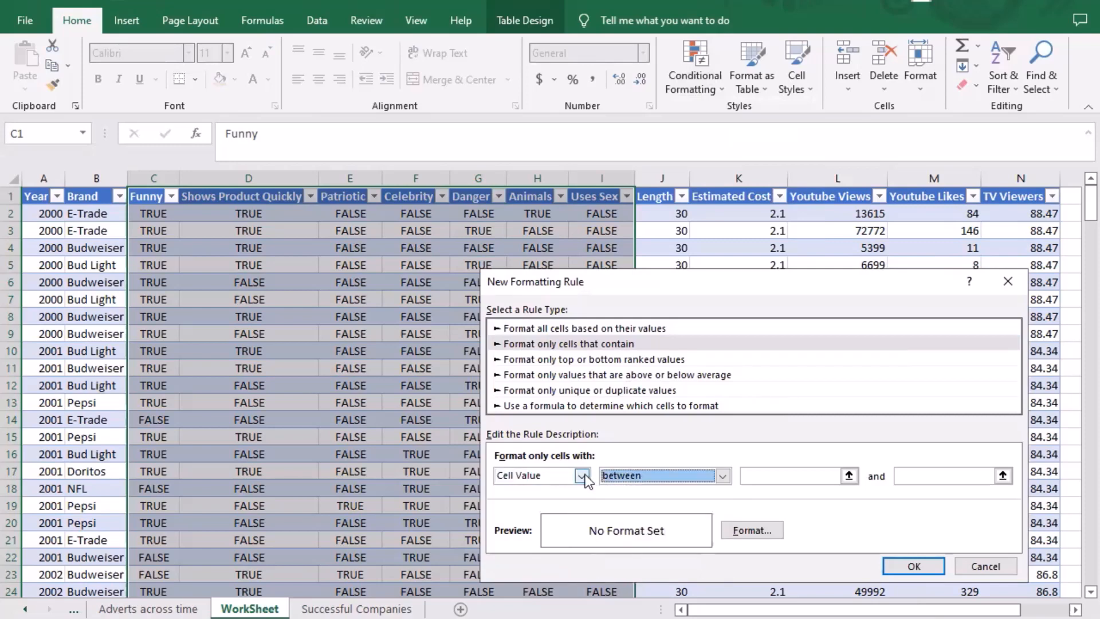
click(589, 477)
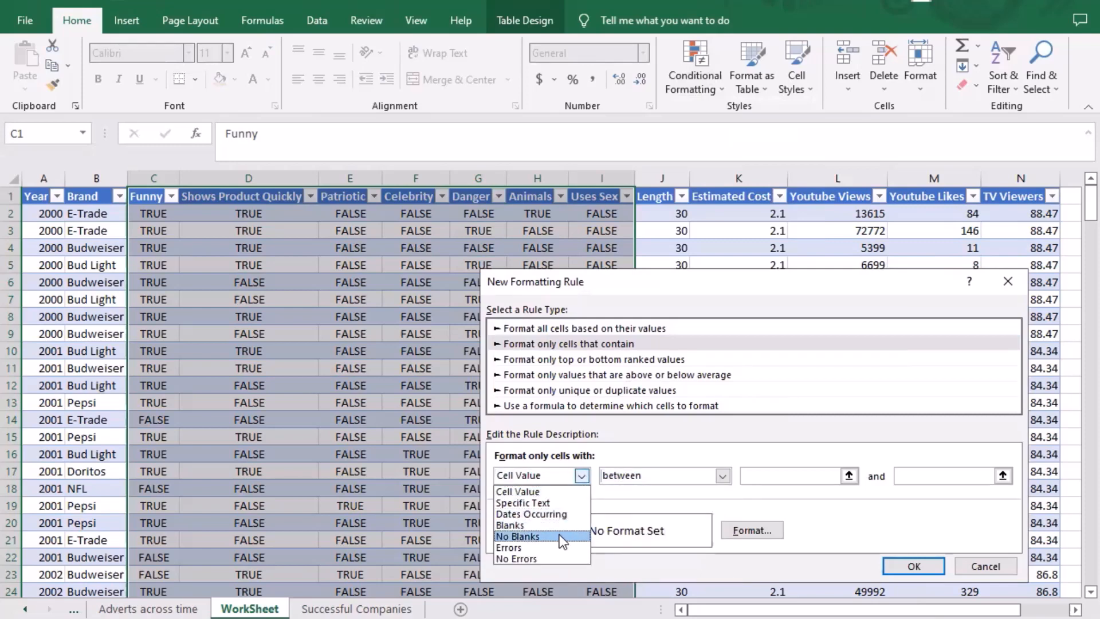
click(546, 504)
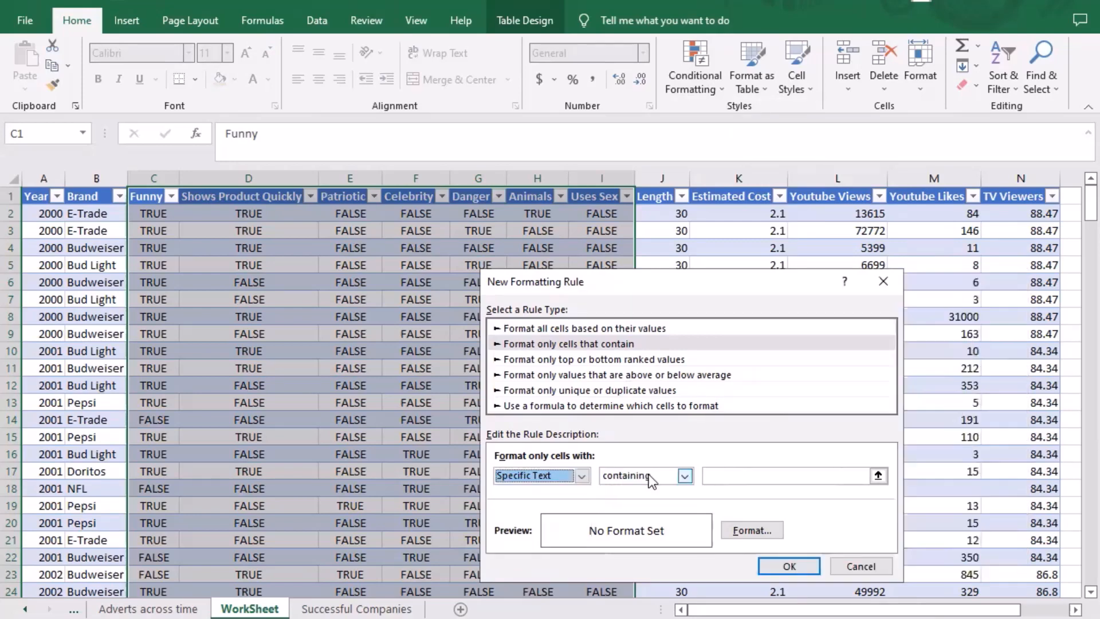
Set the rule's condition to specific text containing TRUE
click(686, 475)
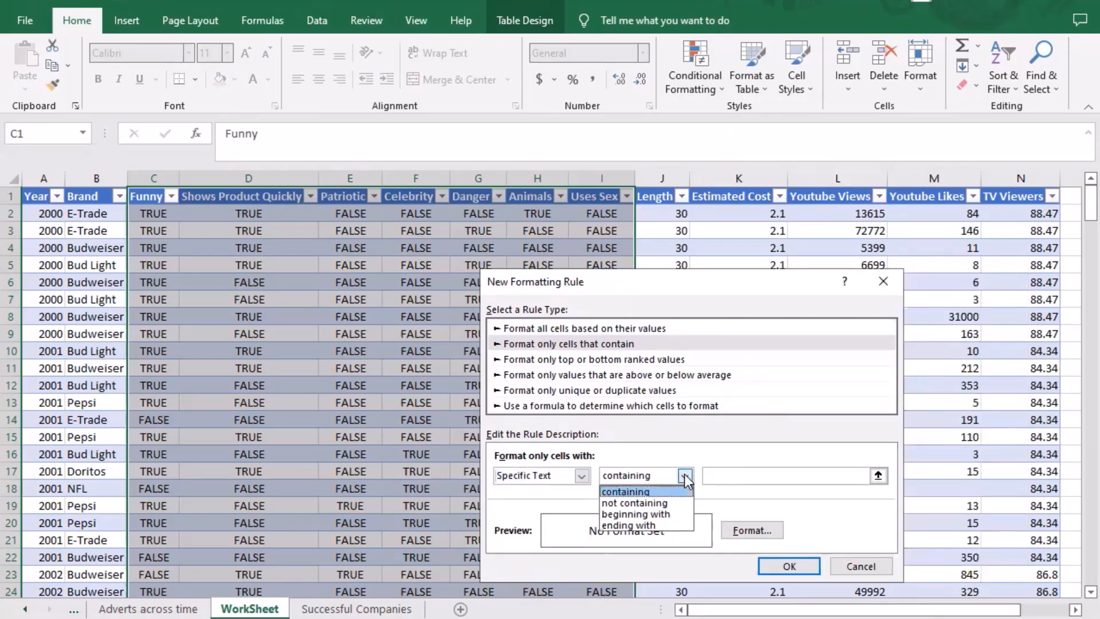
click(685, 475)
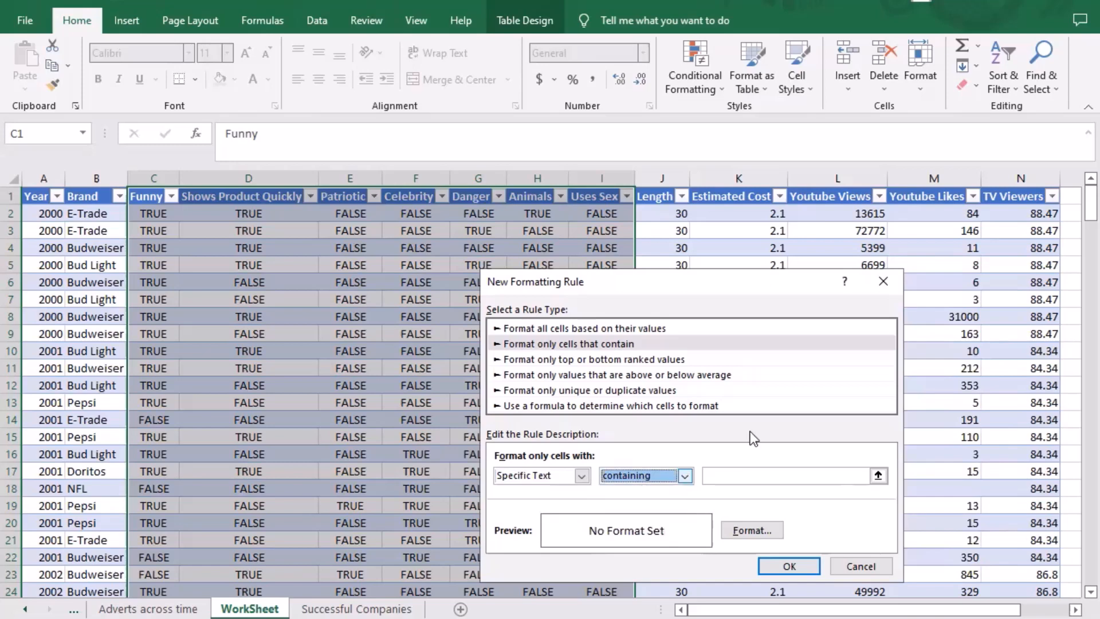
click(744, 474)
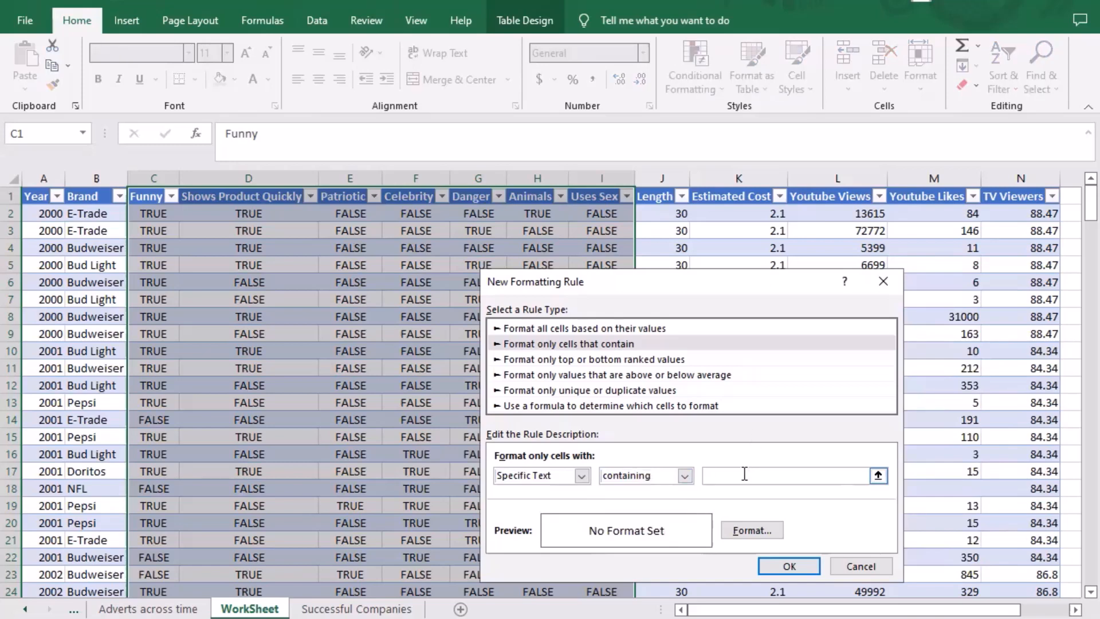
text(TRUE)
Give the TRUE rule an orange background fill and apply it to the selected columns
click(730, 533)
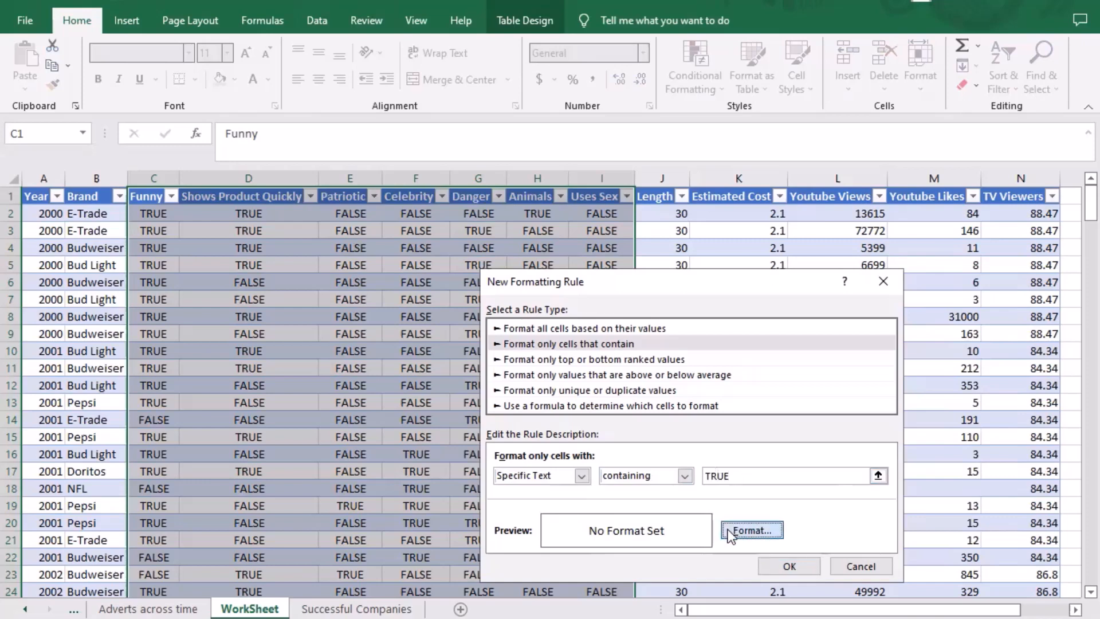
click(773, 538)
click(643, 232)
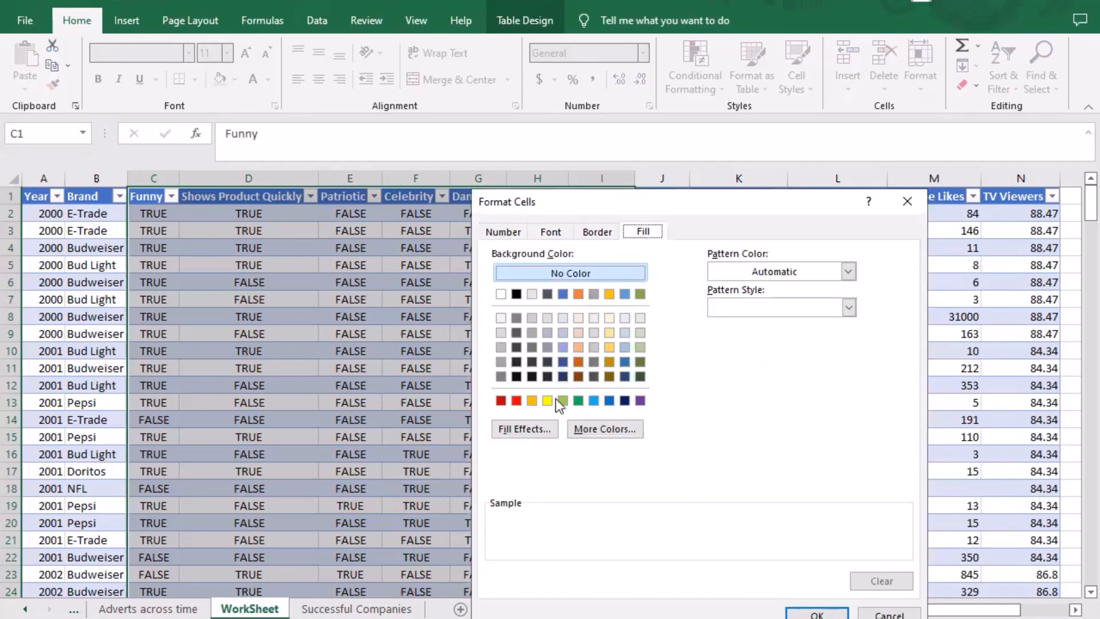
click(532, 401)
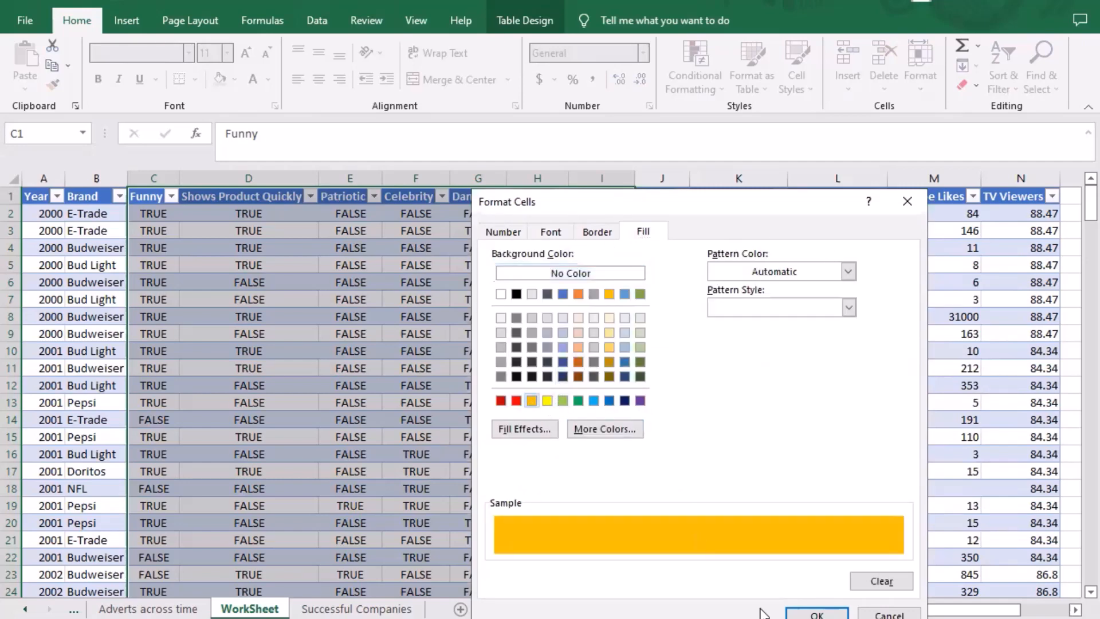
click(820, 612)
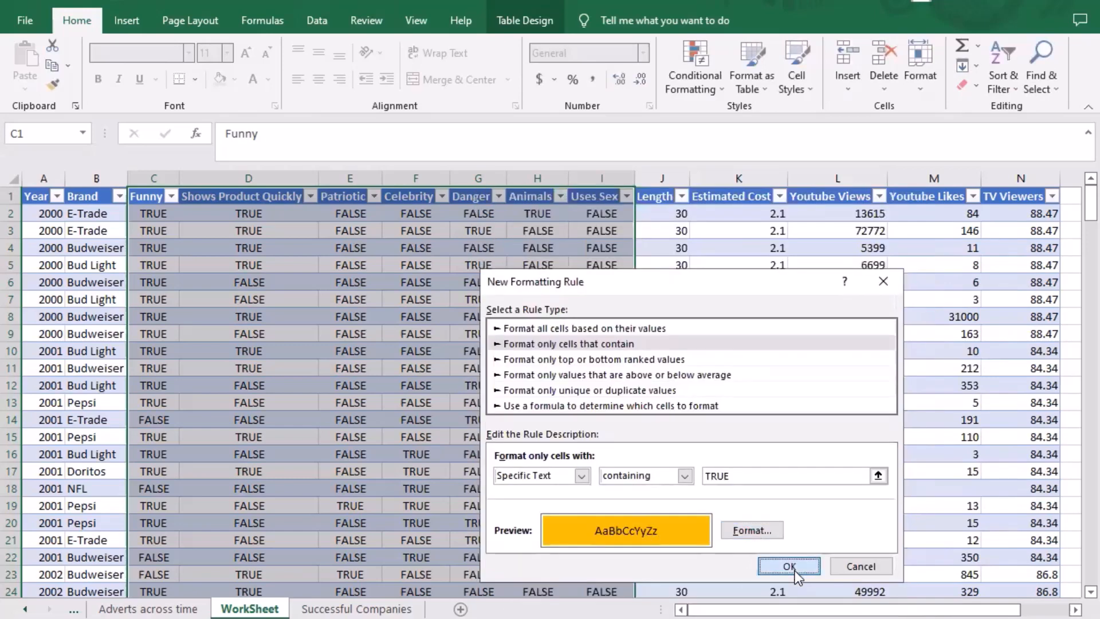
click(795, 573)
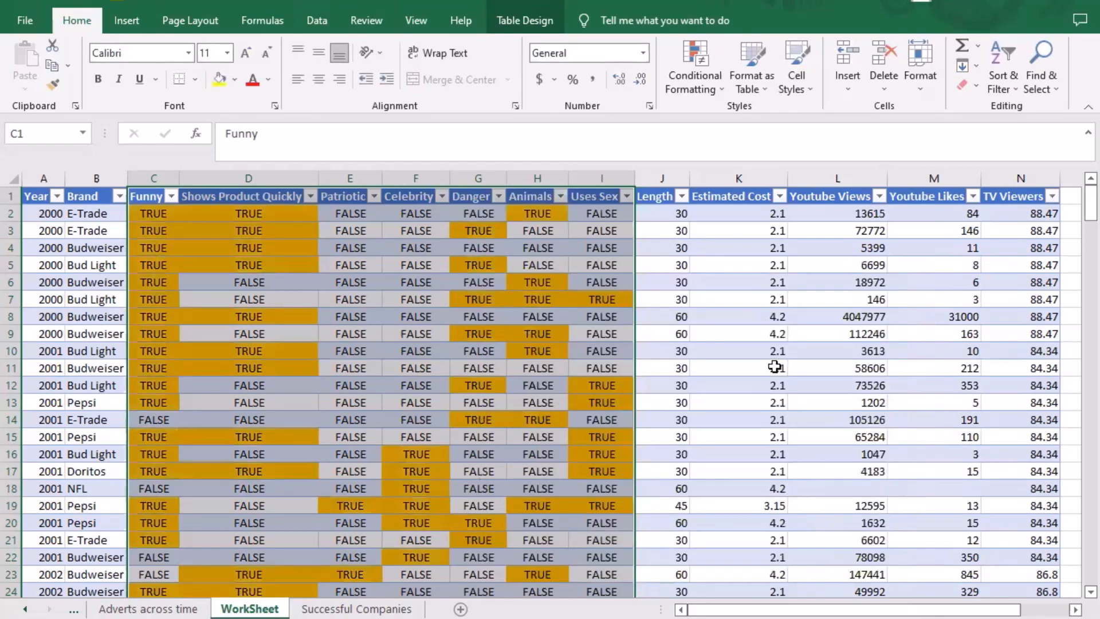
click(774, 366)
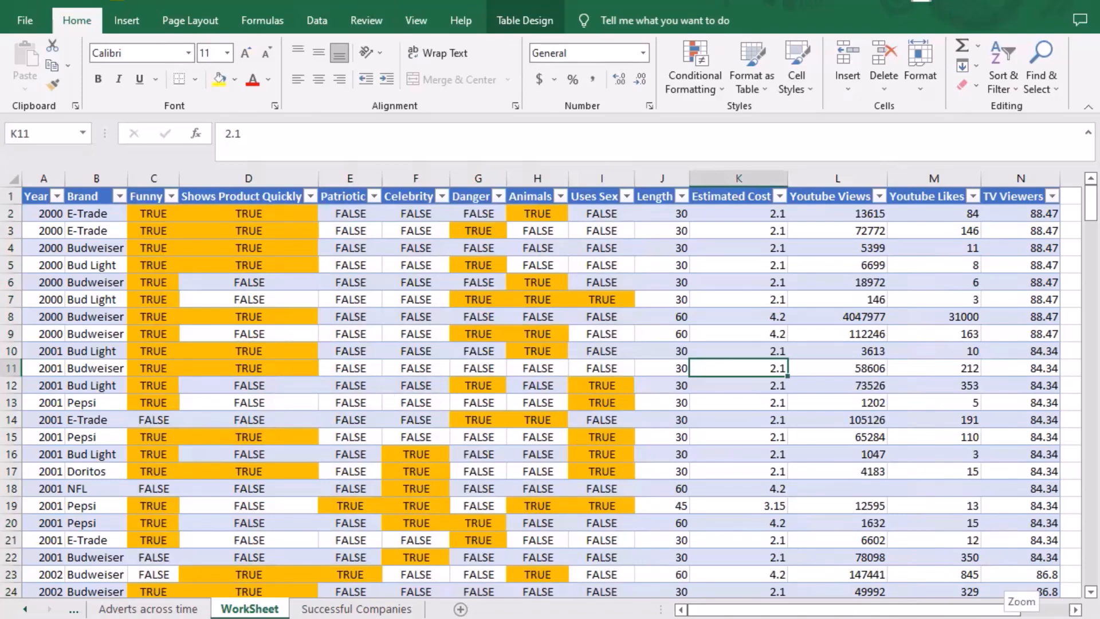
Examine the overall pattern of orange TRUE cells across the years in a zoomed-out overview of the WorkSheet table
click(1024, 610)
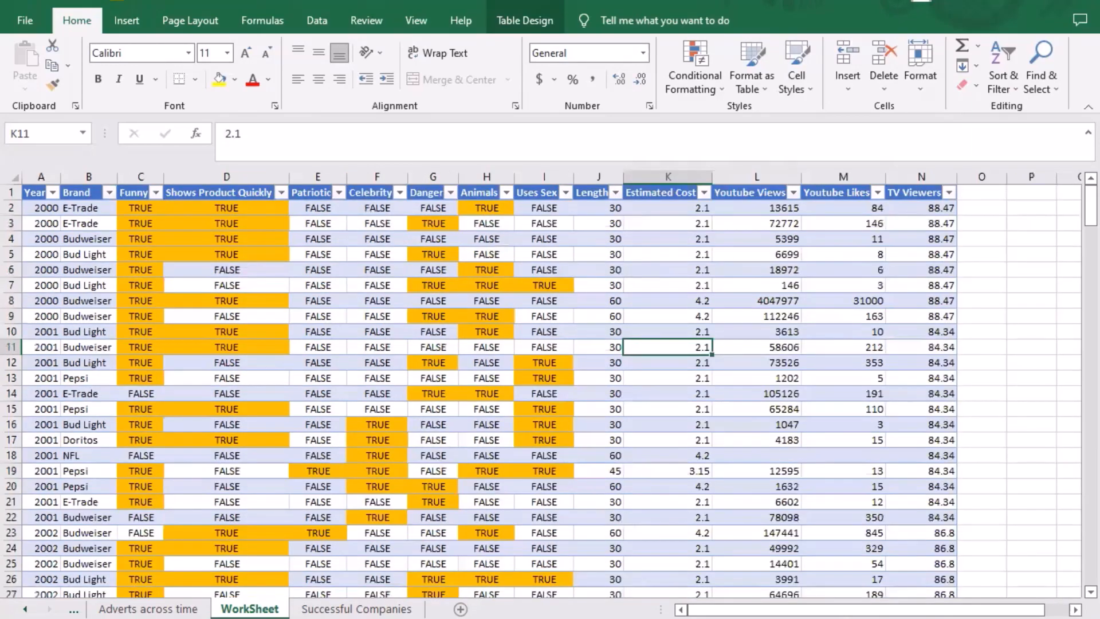
click(1025, 613)
click(1024, 613)
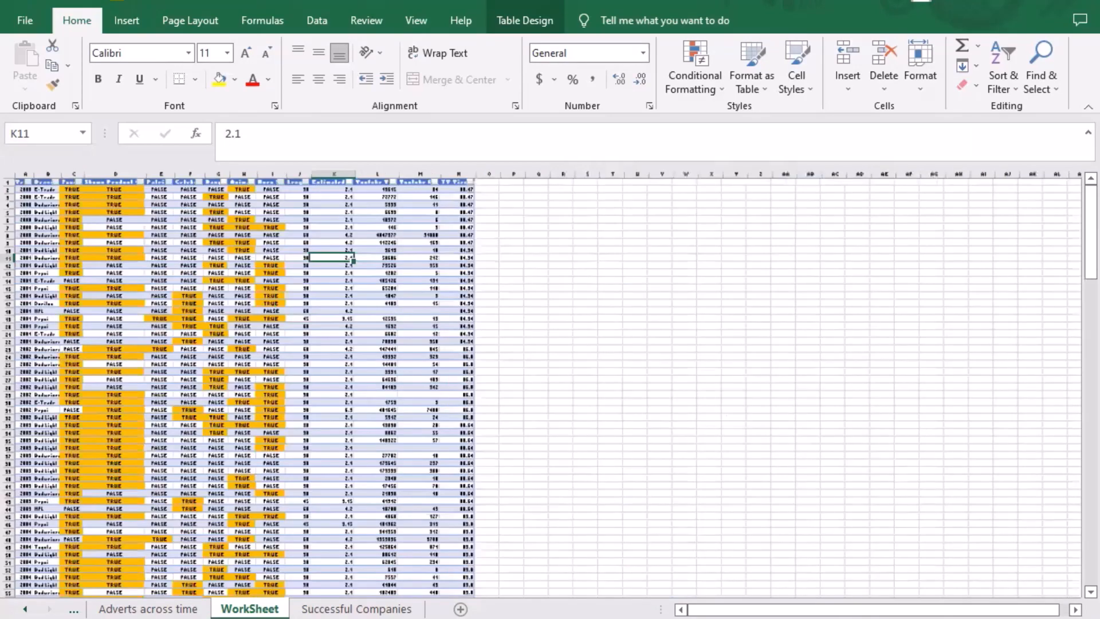
click(1025, 613)
click(1024, 613)
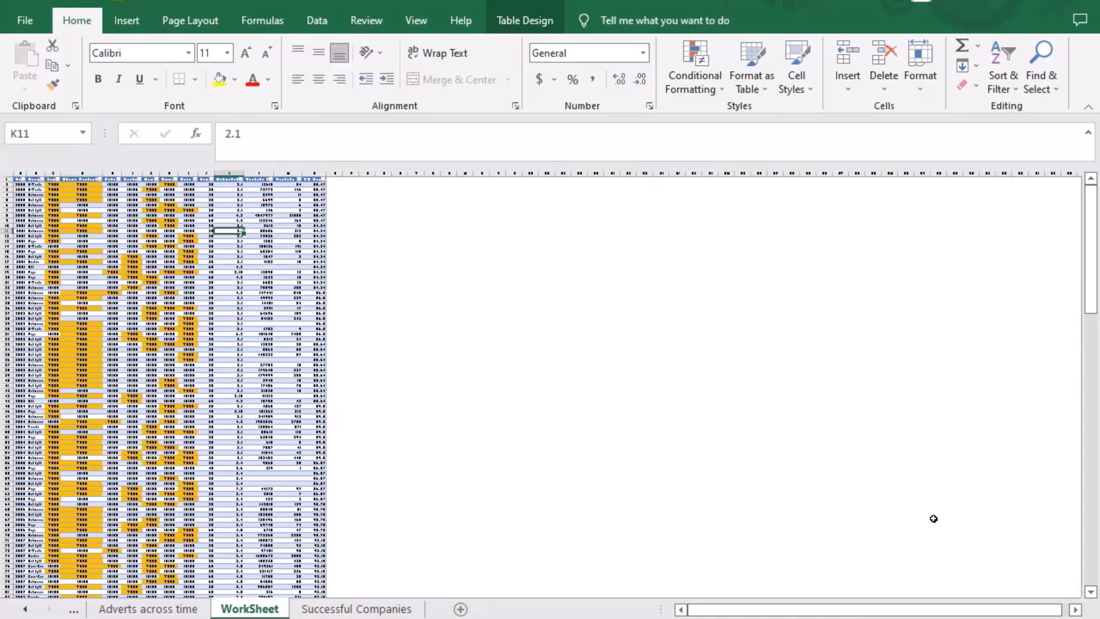
click(1090, 592)
click(1090, 592)
click(1090, 592)
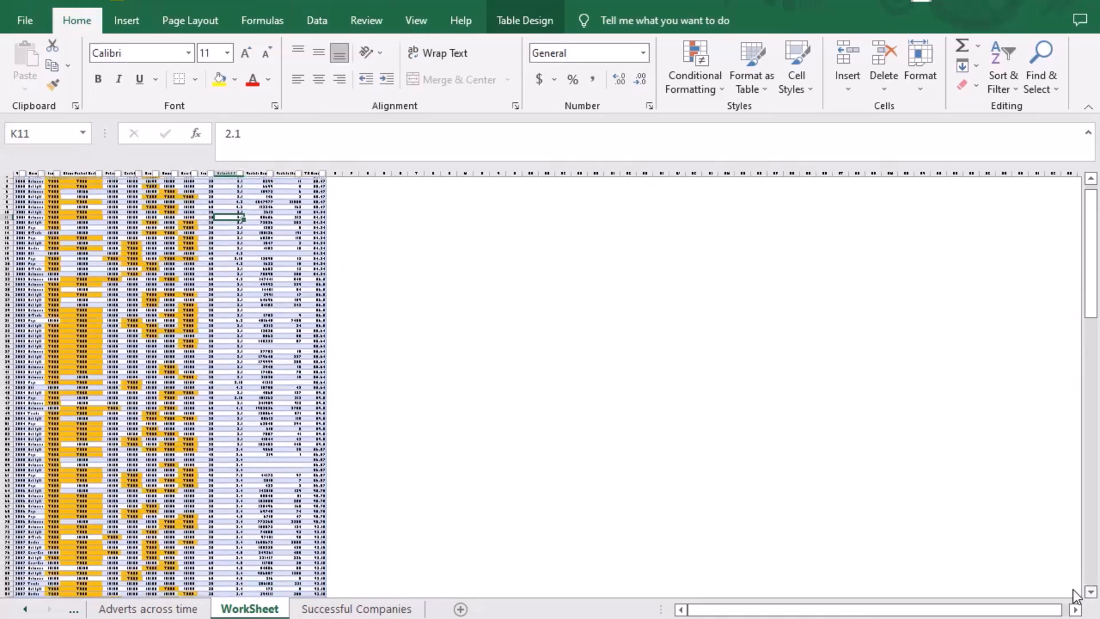
click(1090, 592)
click(1091, 592)
click(1091, 592)
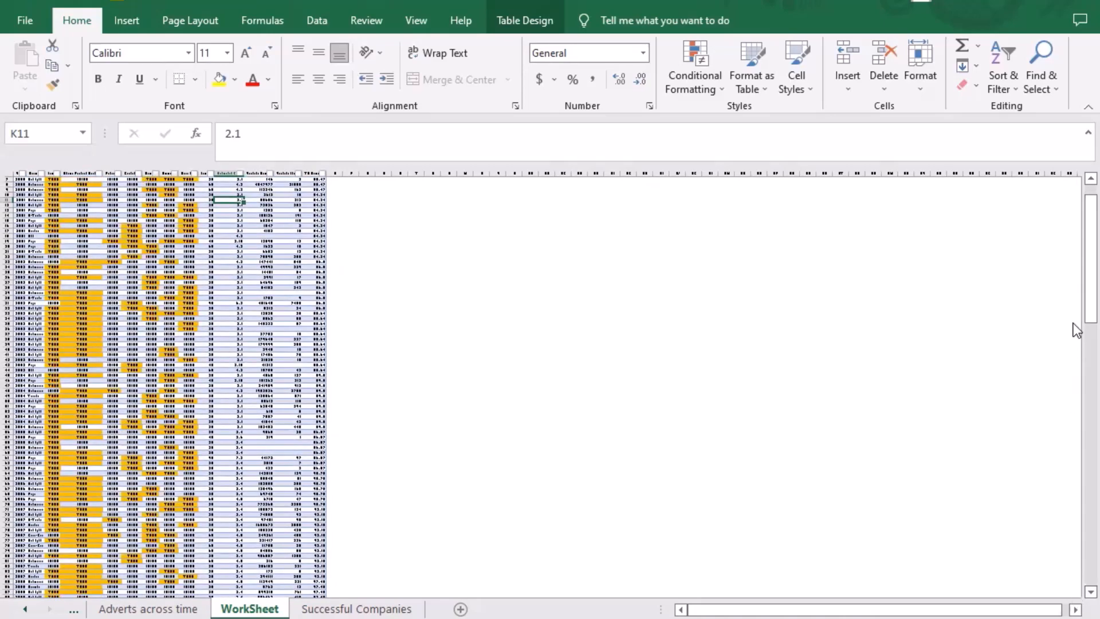
click(1090, 592)
click(1090, 592)
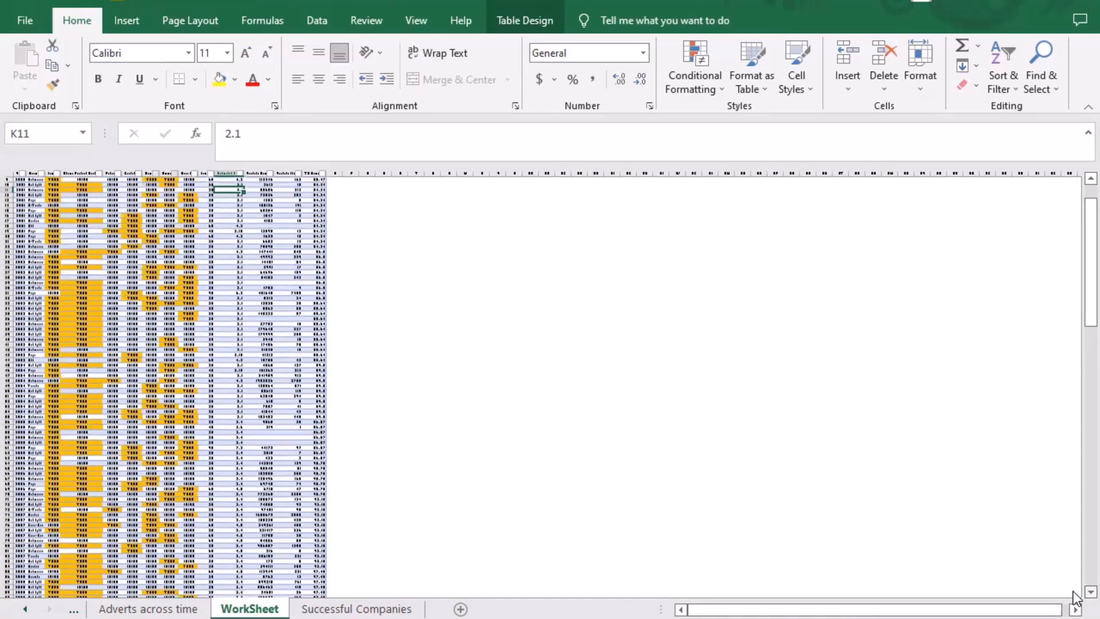
click(1090, 592)
click(1090, 592)
click(1090, 592)
click(1091, 592)
click(1090, 592)
scroll(1075, 600, down, 10)
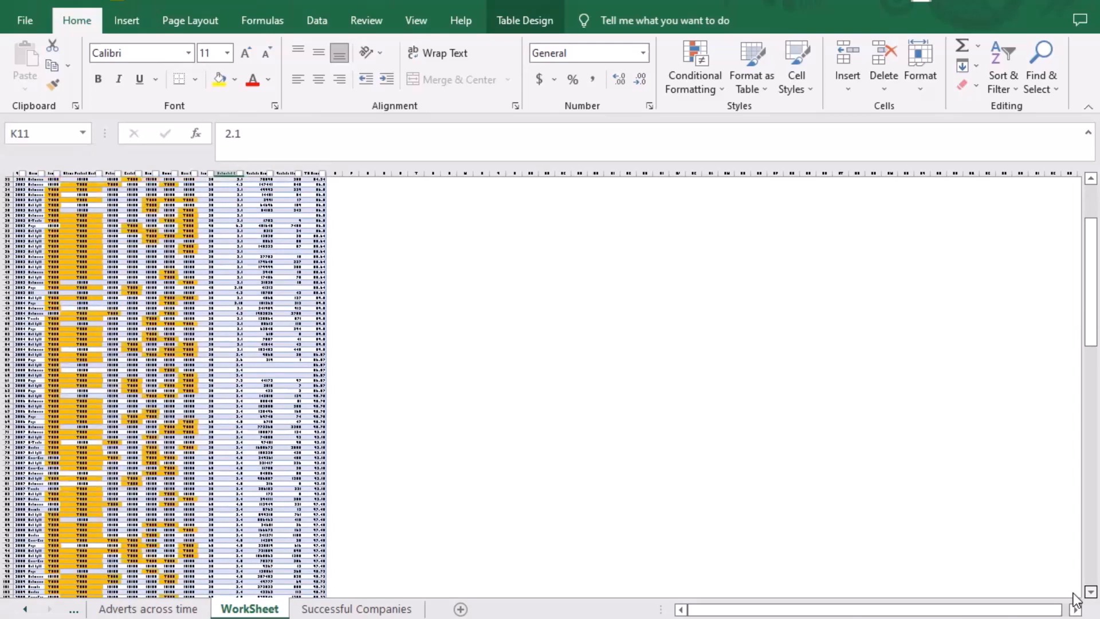
scroll(1076, 600, down, 9)
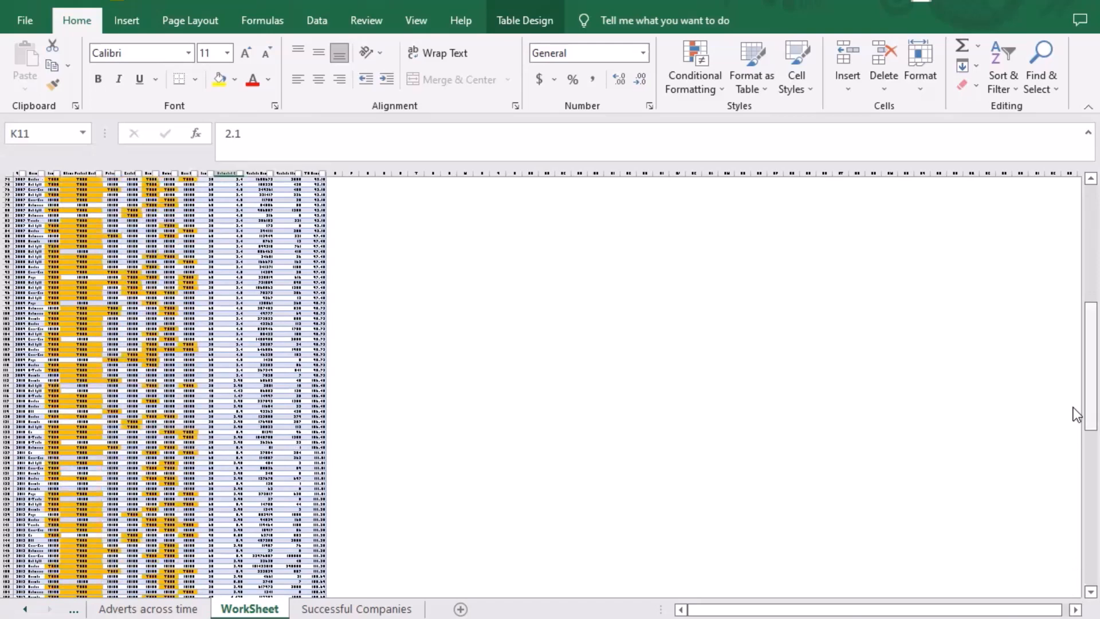
mouse_move(1075, 408)
mouse_down()
mouse_move(1073, 560)
mouse_move(1074, 422)
mouse_up()
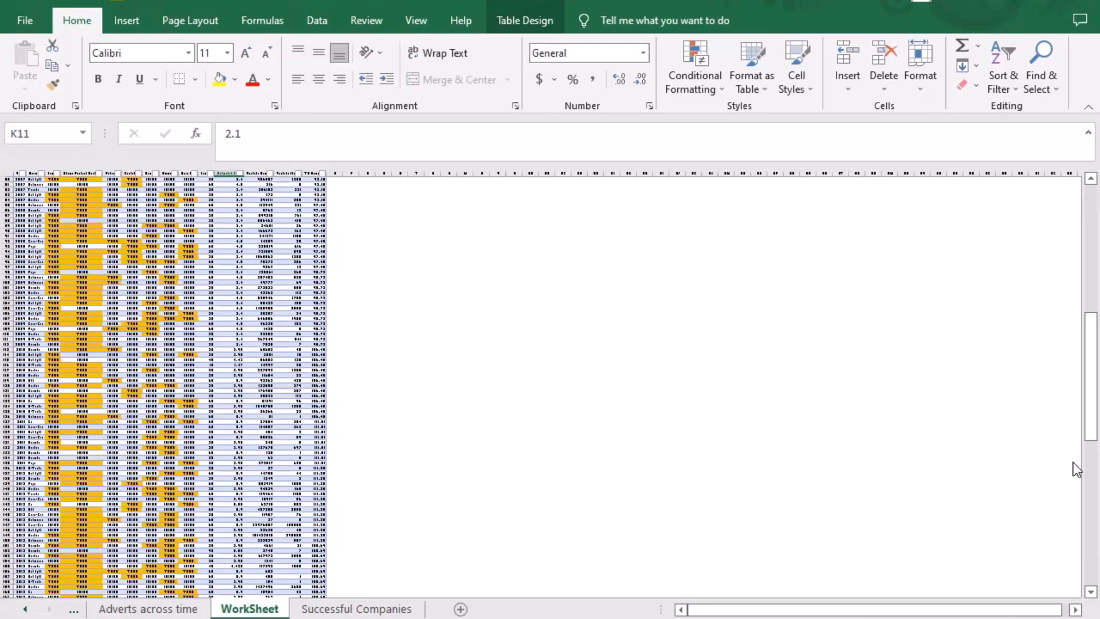
drag(1090, 441, 1073, 293)
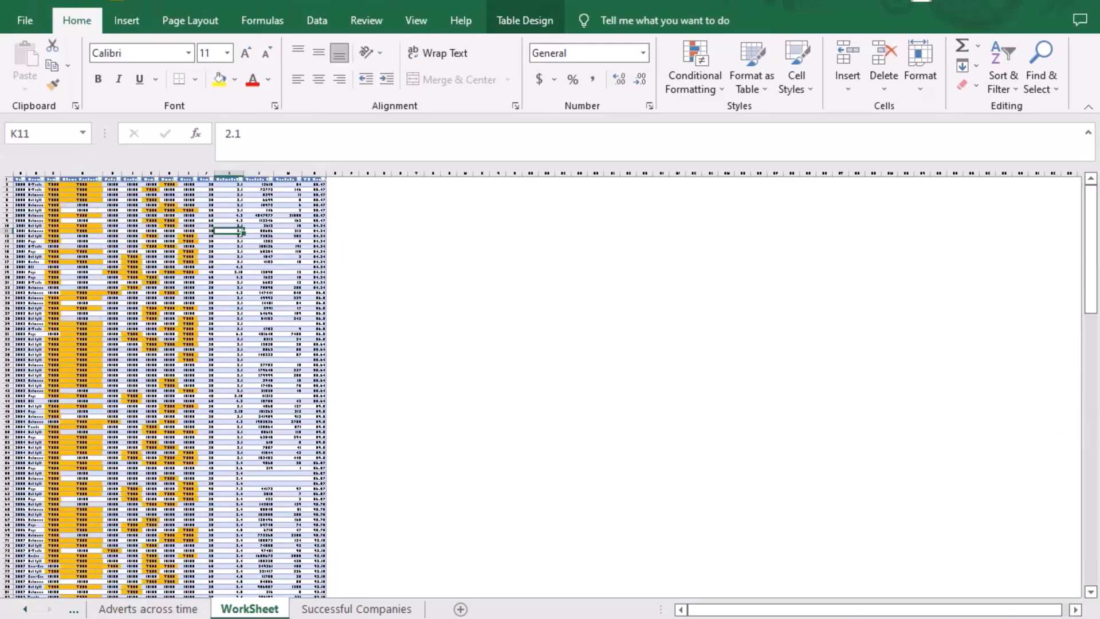
Compare the highlighted style columns at readable size from the first adverts down to the last table row, 250
scroll(542, 384, up, 6)
scroll(1071, 464, up, 2)
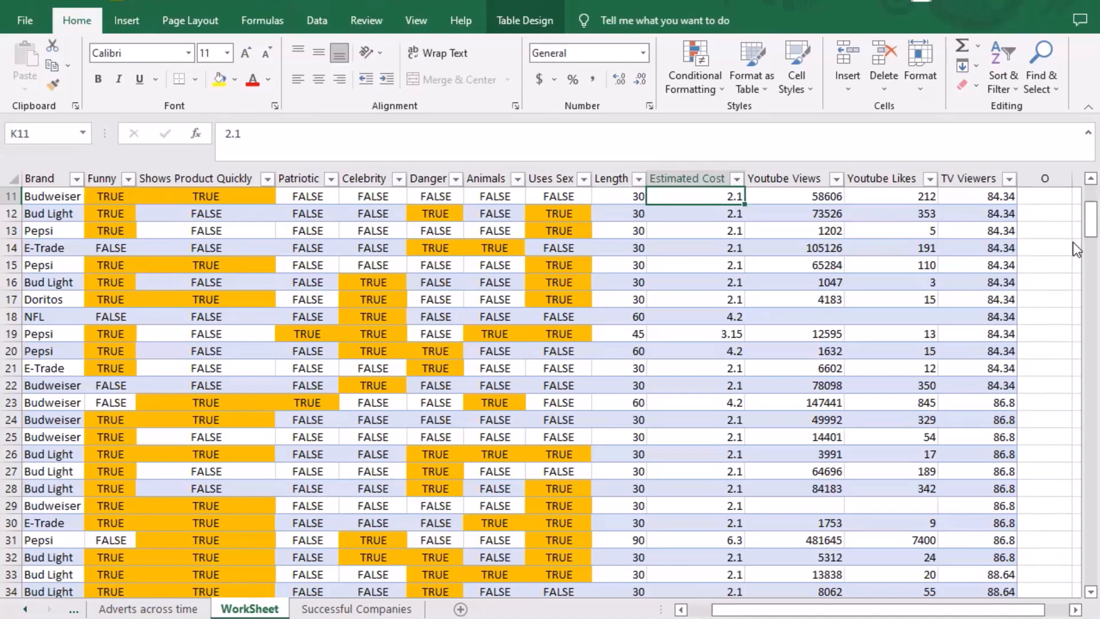
drag(1077, 220, 1073, 177)
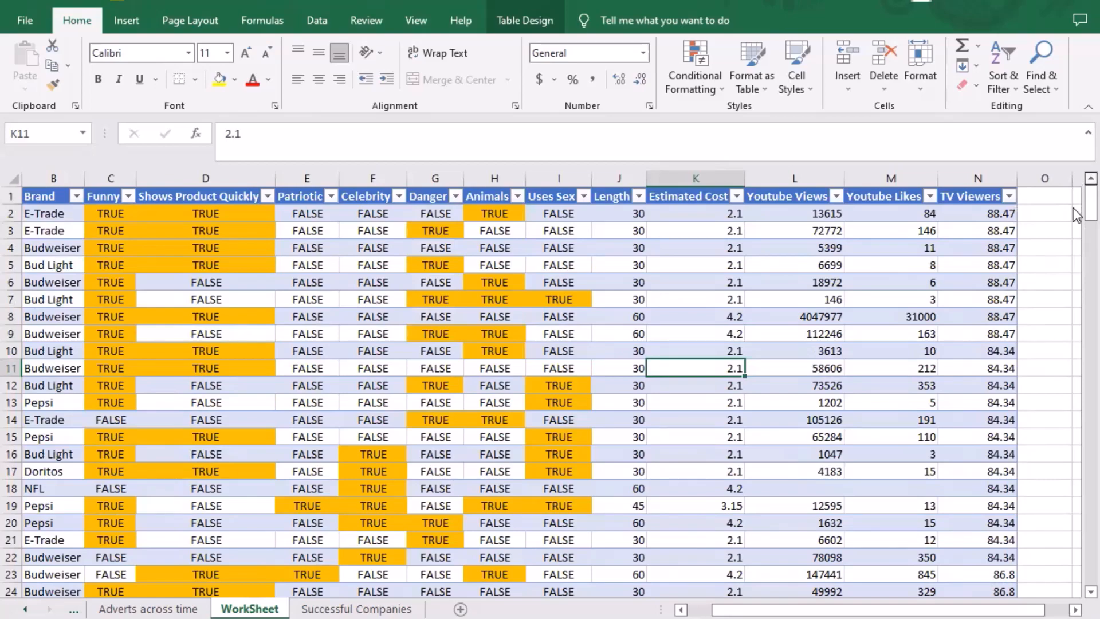
mouse_move(1077, 209)
mouse_down()
mouse_move(1075, 189)
mouse_move(1076, 341)
mouse_move(1074, 198)
mouse_up()
drag(1077, 237, 1077, 351)
drag(1077, 312, 1076, 580)
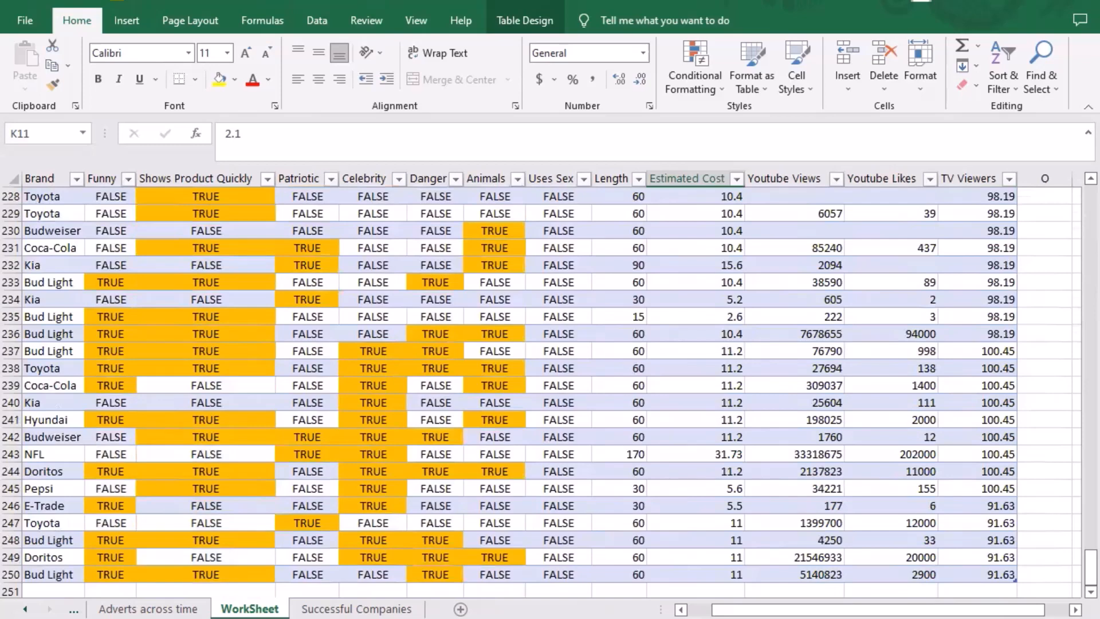